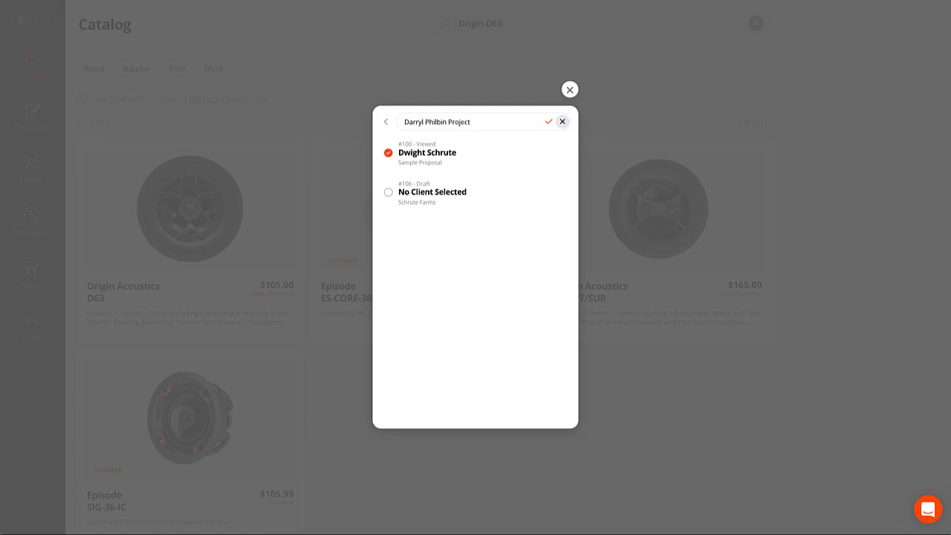
# Create the project for Proposal #107 with Living Room and Kitchen areas.
pyautogui.press('Return')
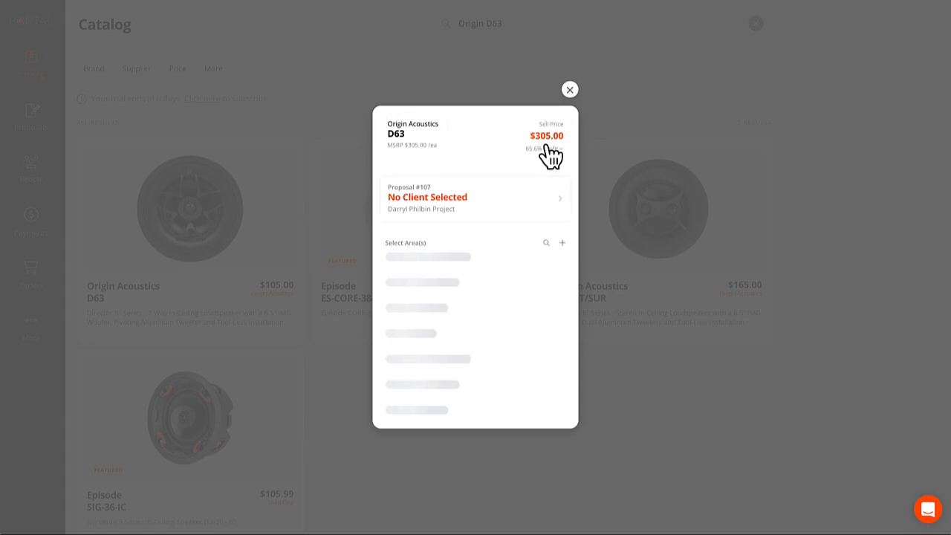
pyautogui.click(476, 271)
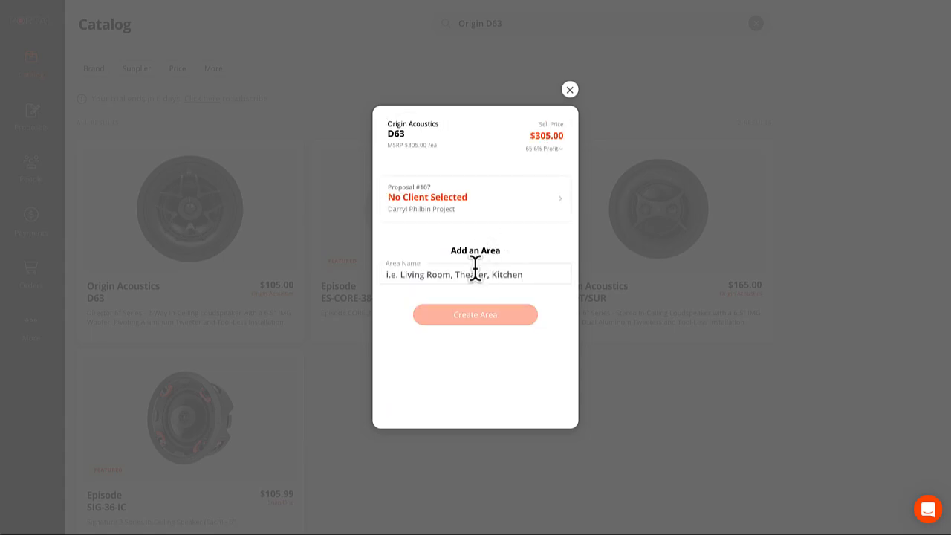
pyautogui.write('Living Room')
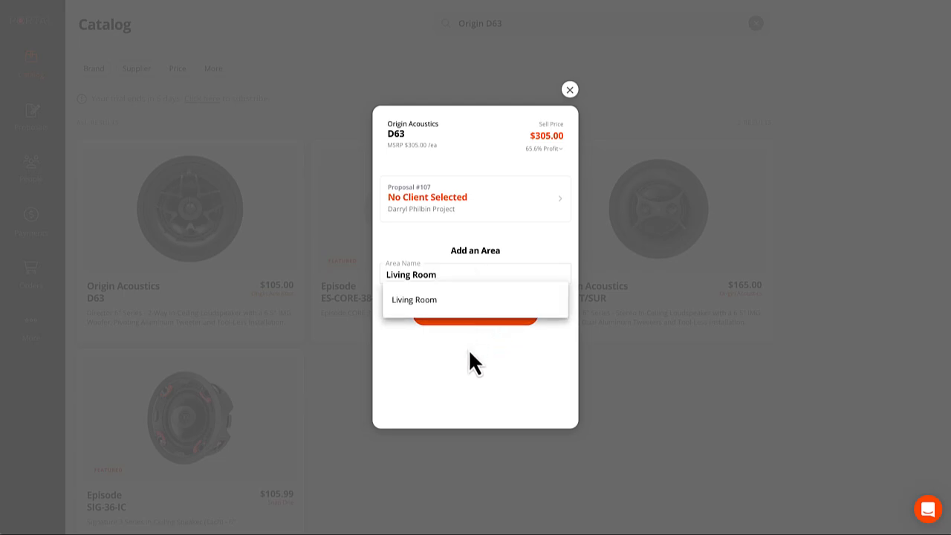
pyautogui.click(468, 345)
pyautogui.click(464, 321)
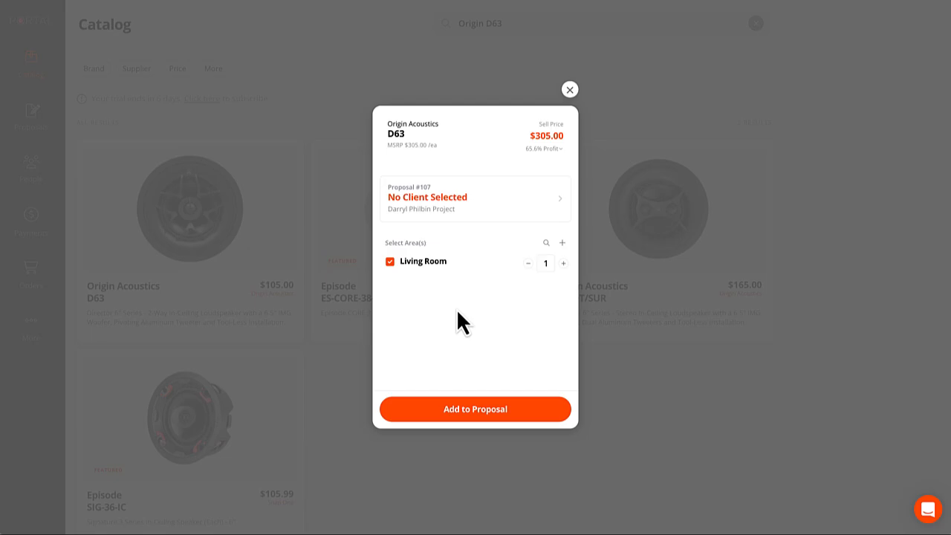
pyautogui.write('k')
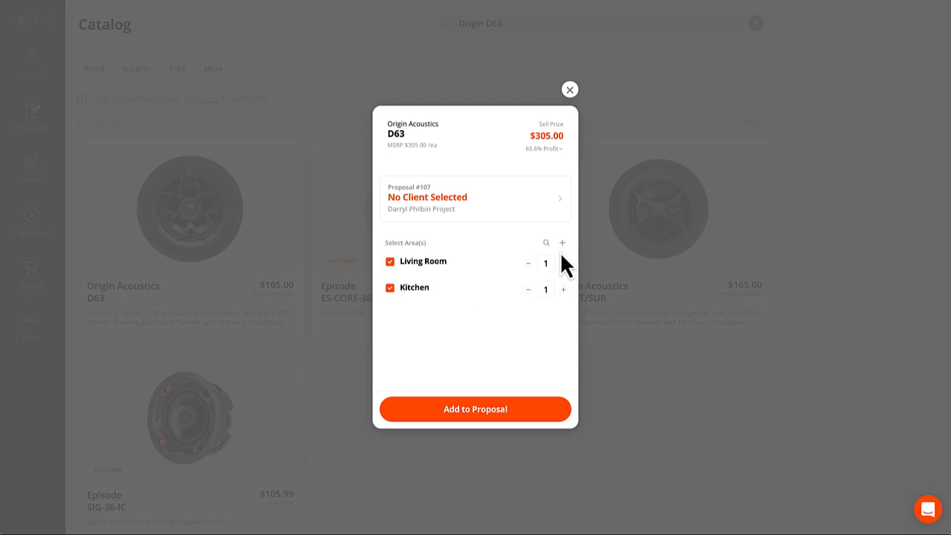
# Add two Origin Acoustics D63 speakers to the Kitchen area only.
pyautogui.click(391, 264)
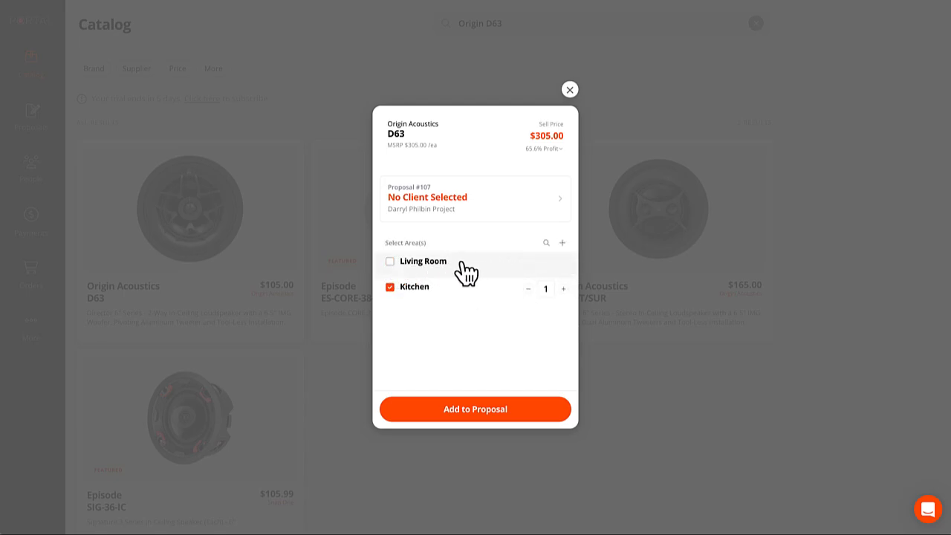
pyautogui.click(563, 289)
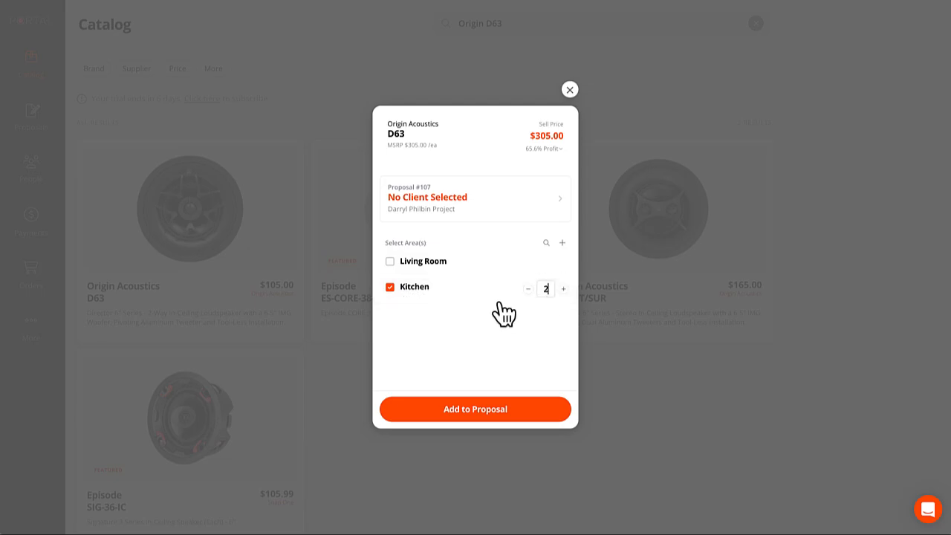
pyautogui.click(496, 411)
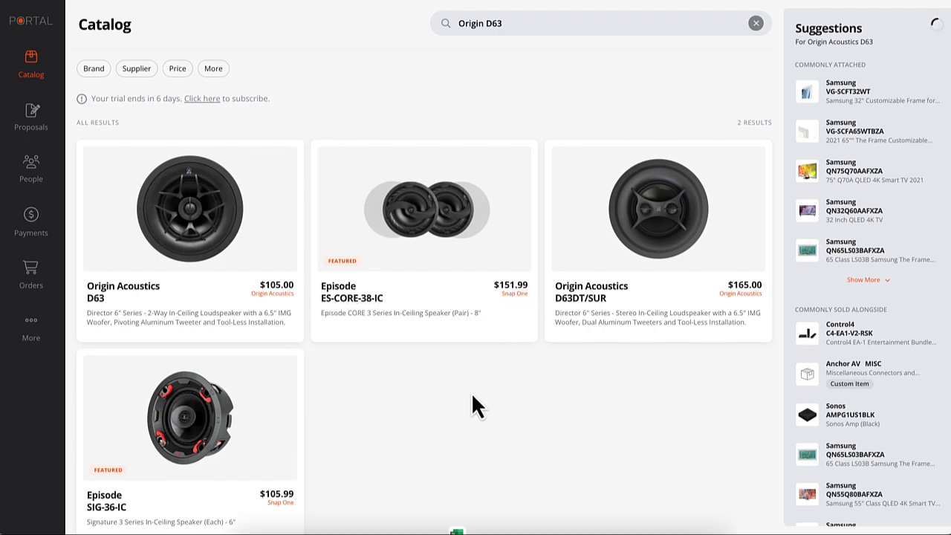
# Search 'Sonos Amp' and add one AMPG1US1BLK amp to the Living Room area.
pyautogui.click(524, 23)
pyautogui.hotkey('ctrl', 'a')
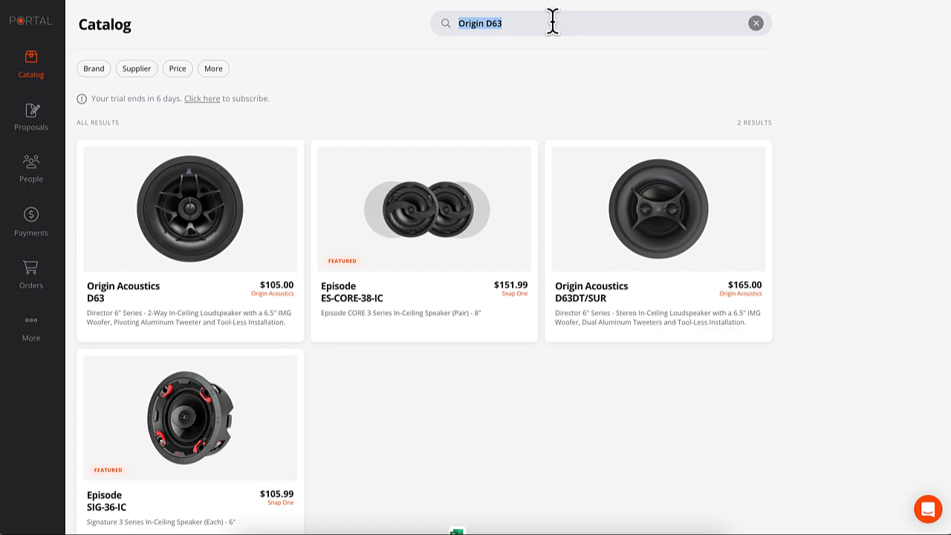
pyautogui.write('Sonos Amp')
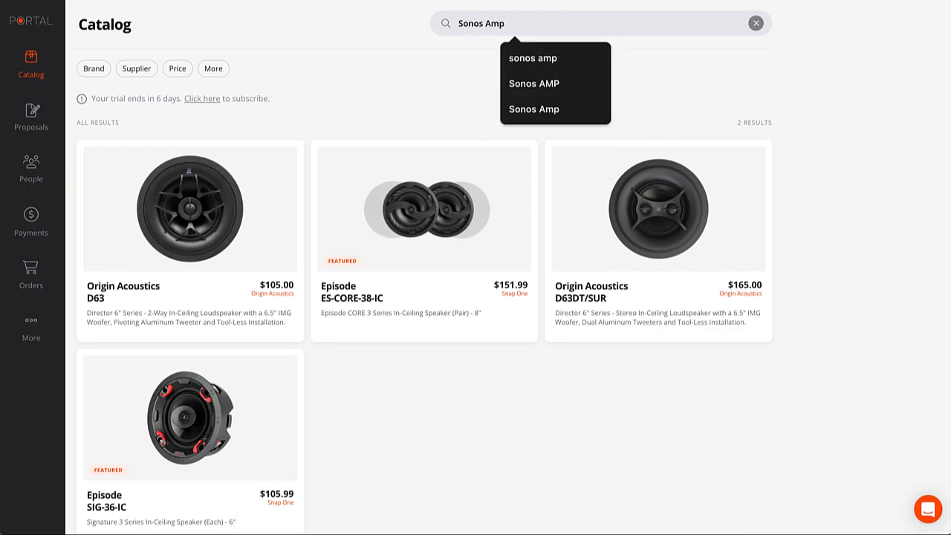
pyautogui.press('Return')
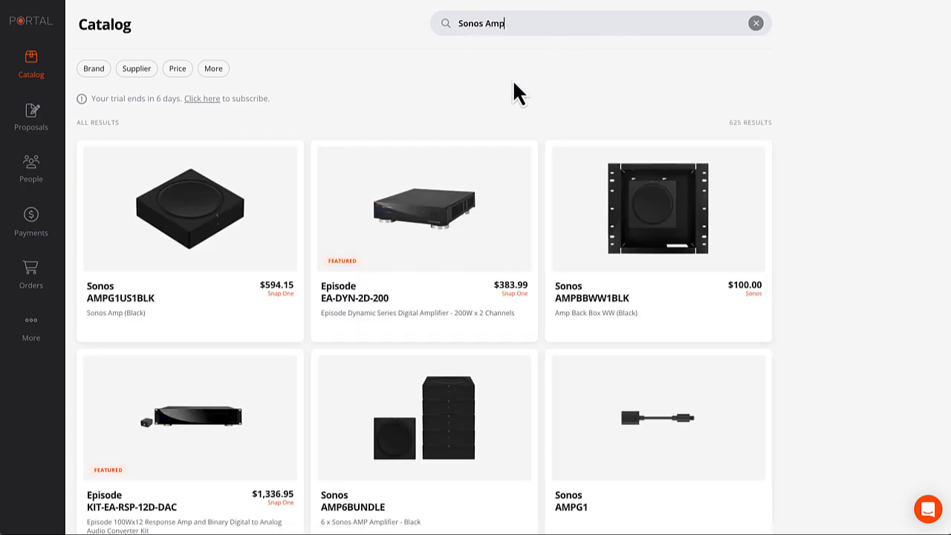
pyautogui.click(223, 321)
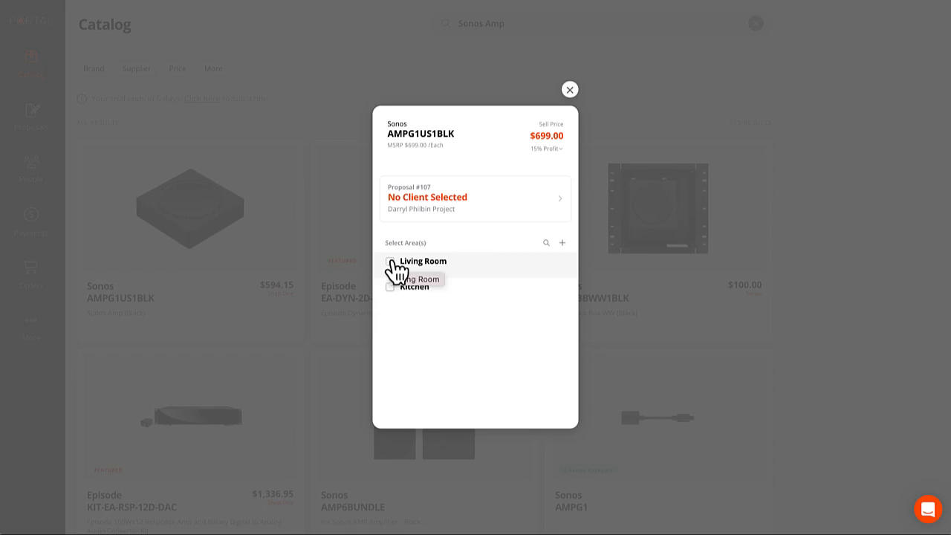
pyautogui.click(390, 261)
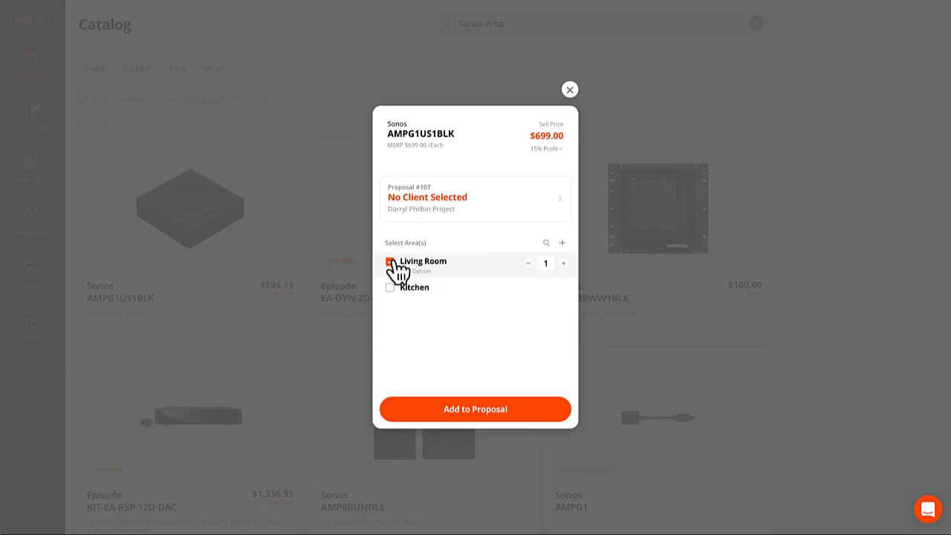
pyautogui.click(480, 421)
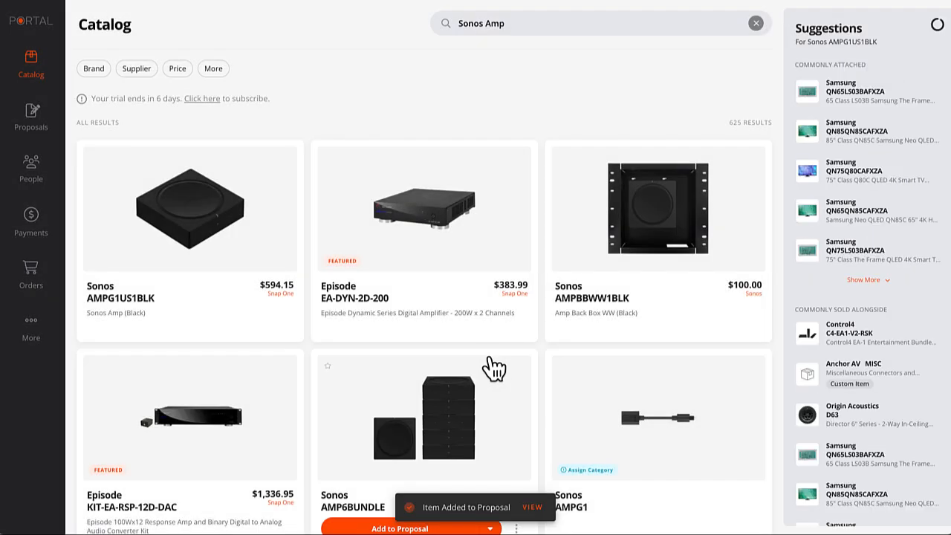
# Search the catalog for 16/2 speaker wire, narrowed to Wirepath products.
pyautogui.moveTo(522, 23); pyautogui.dragTo(405, 34)
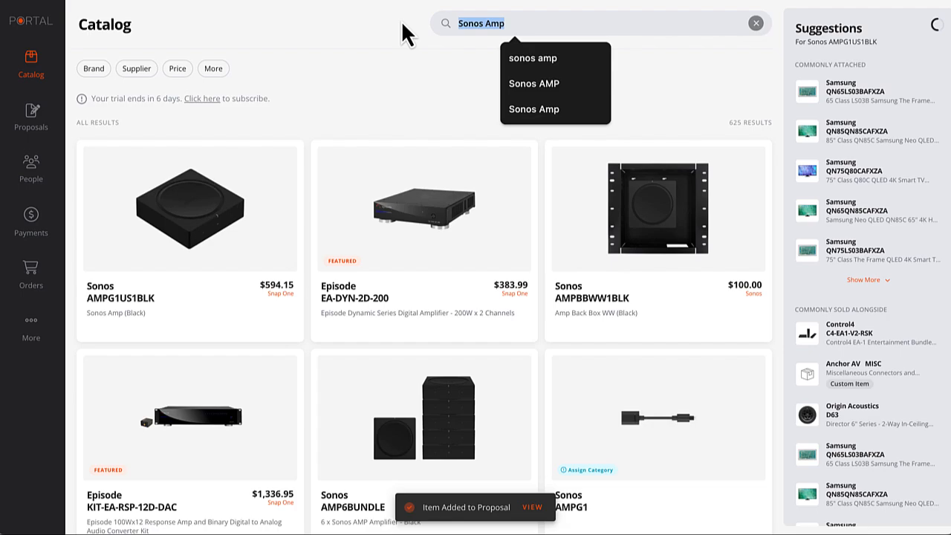
pyautogui.write('16/2 speaker wire')
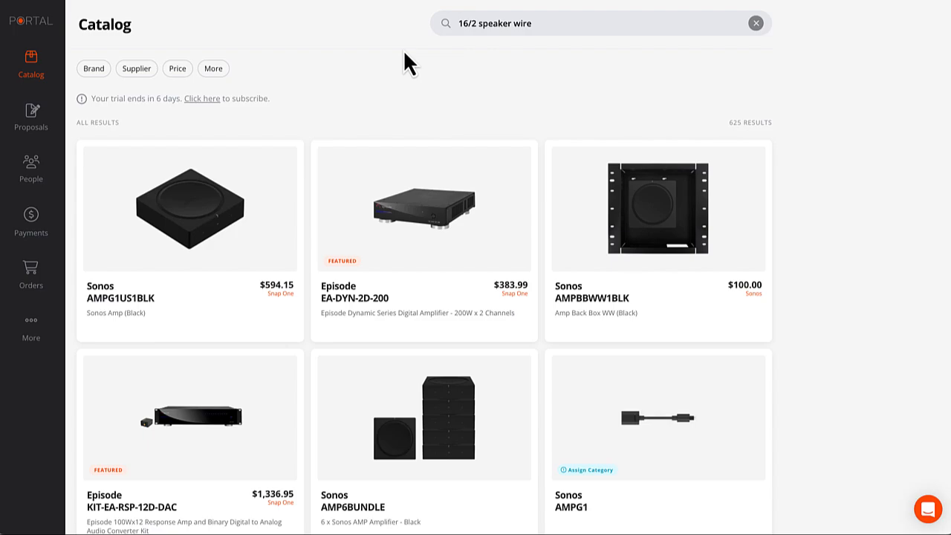
pyautogui.press('Return')
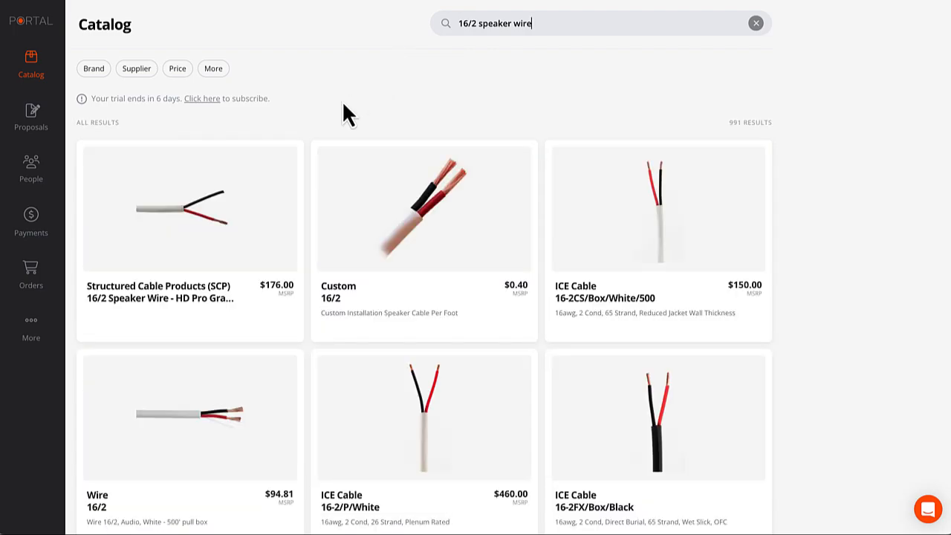
pyautogui.scroll(-5, 342, 104)
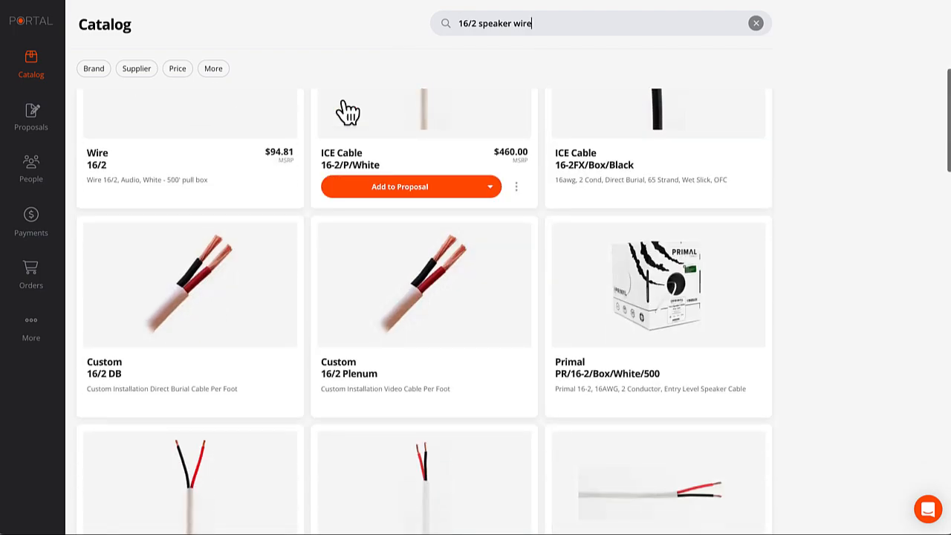
pyautogui.scroll(5, 345, 111)
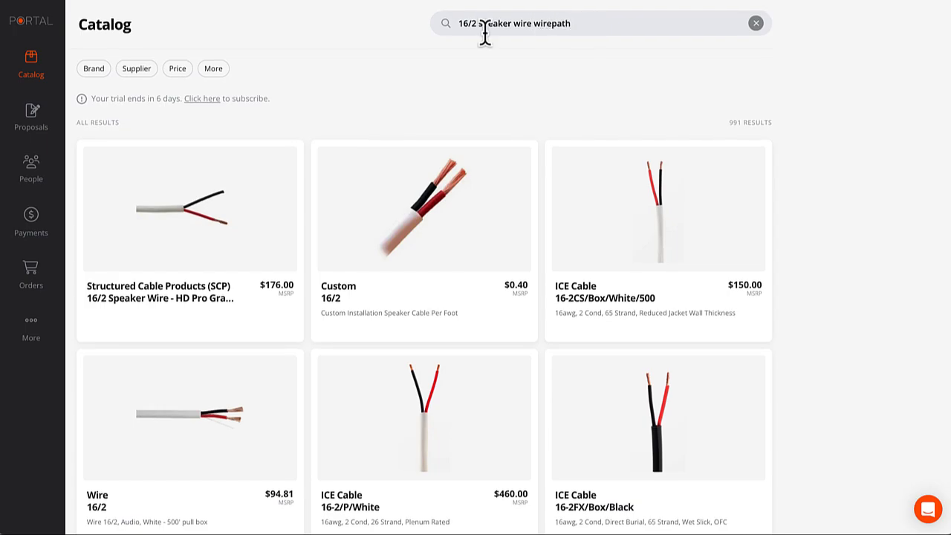
pyautogui.press('Return')
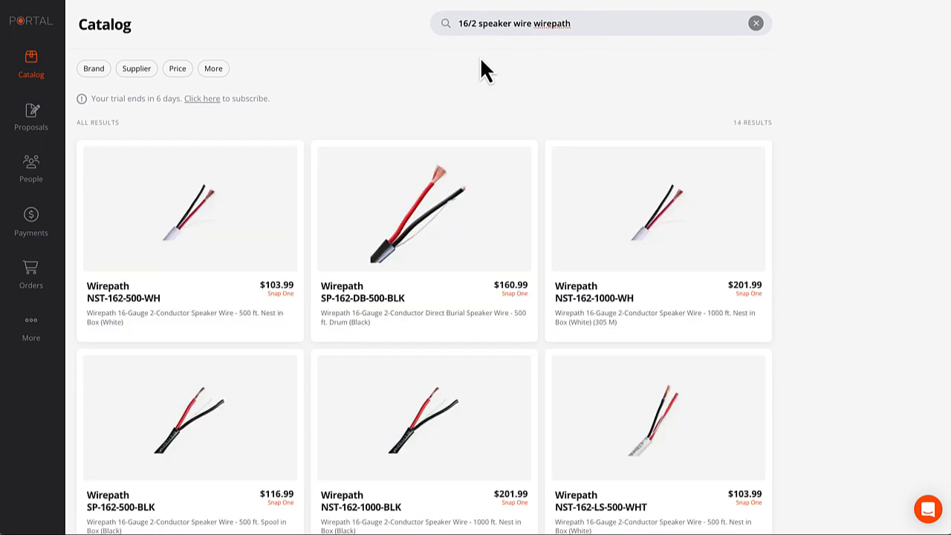
# Add Wirepath NST-162-500-WH speaker wire to the Kitchen area with quantity 2.
pyautogui.moveTo(183, 255)
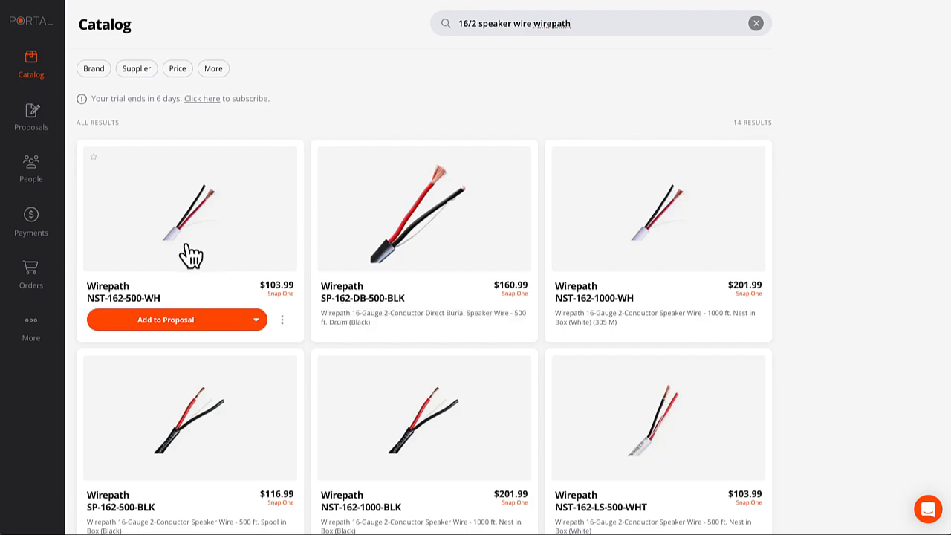
pyautogui.click(178, 321)
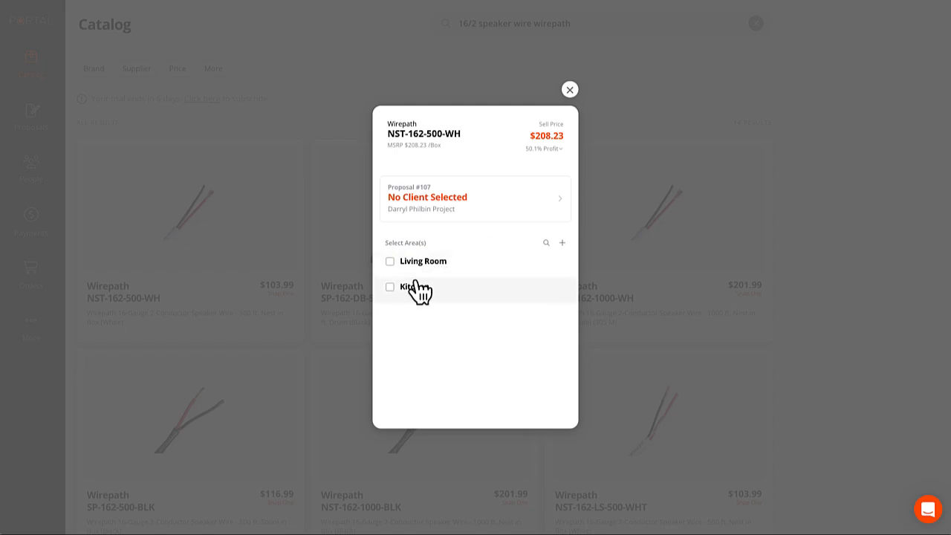
pyautogui.click(390, 286)
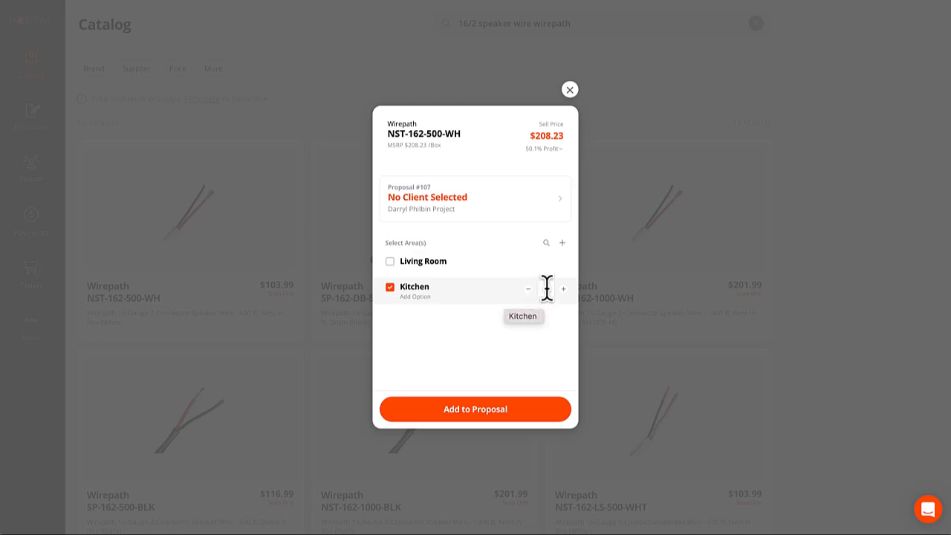
pyautogui.click(573, 292)
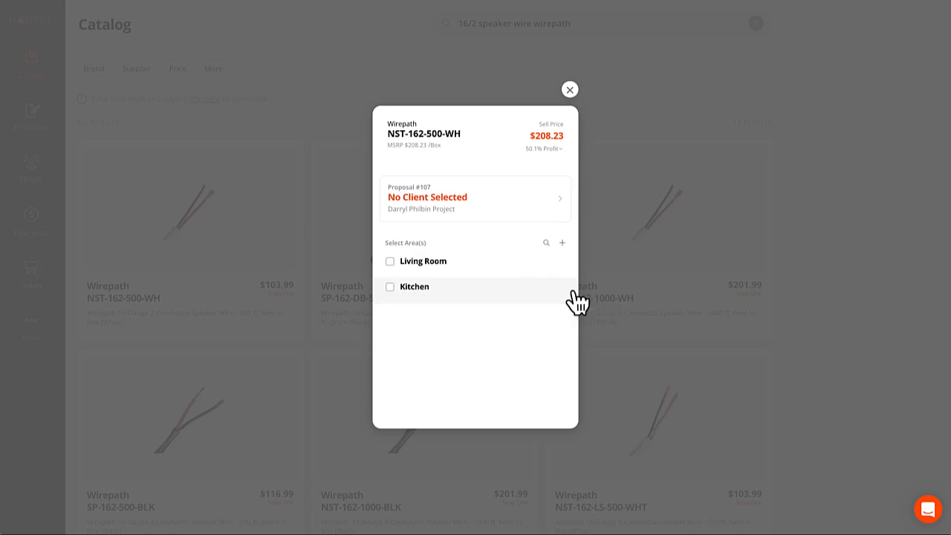
pyautogui.click(544, 301)
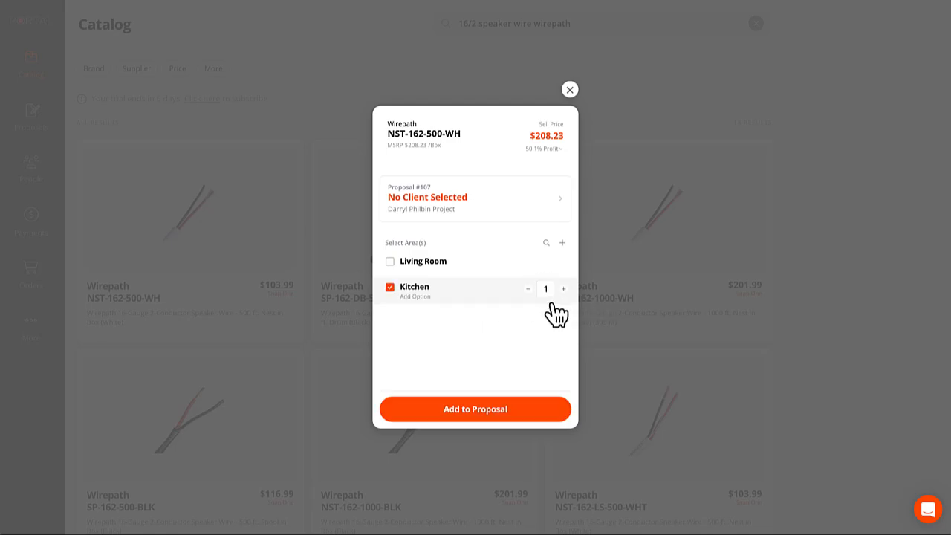
pyautogui.write('2')
pyautogui.click(489, 415)
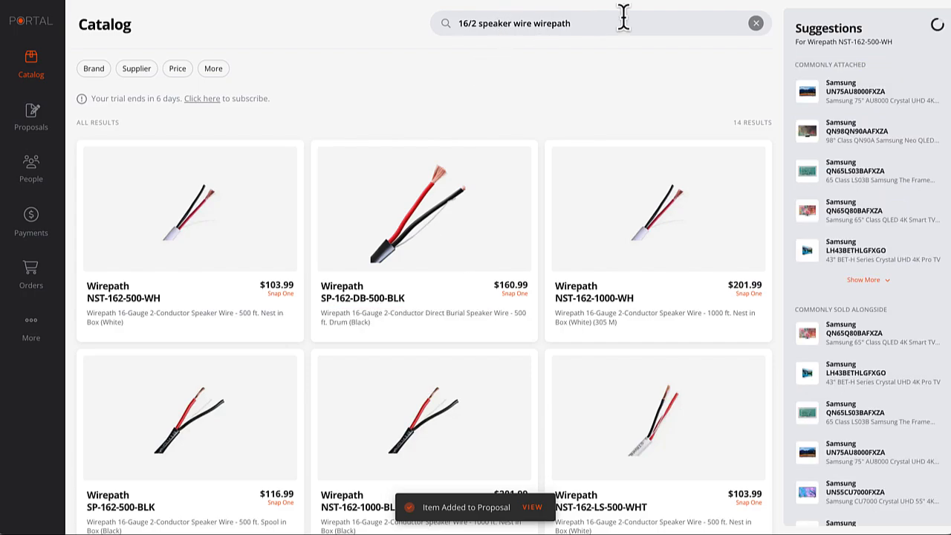
# Search 'Sonos ar' and add the black Sonos Arc ARCG1US1BLK to the Living Room.
pyautogui.tripleClick(624, 16)
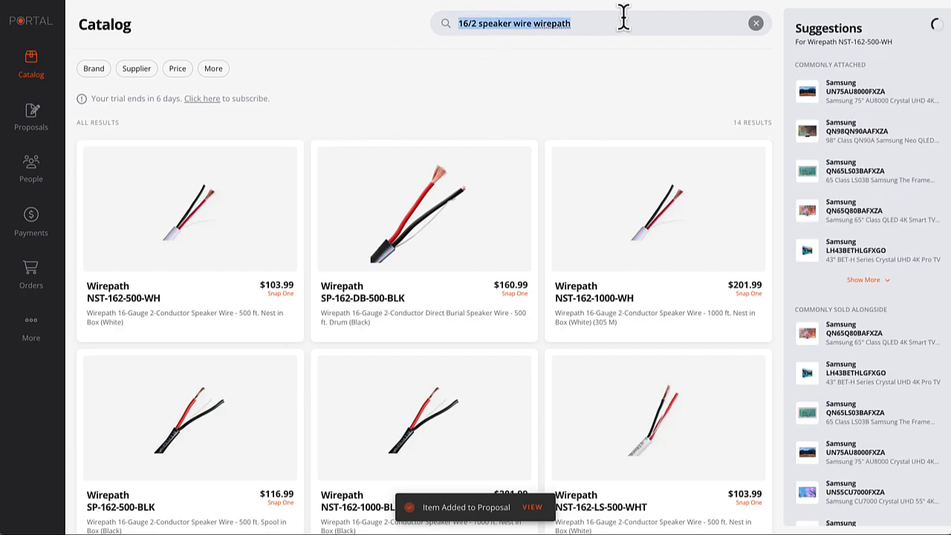
pyautogui.write('Sonos arc')
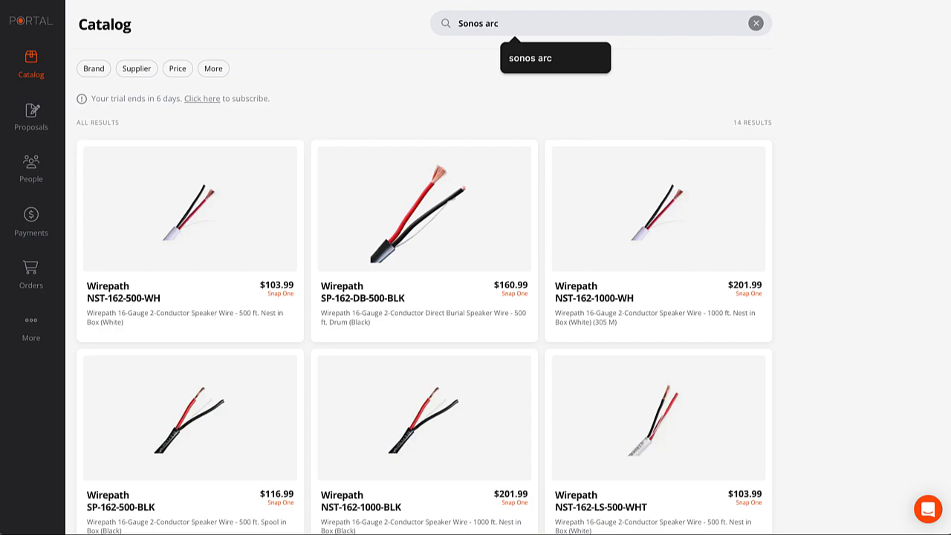
pyautogui.press('Return')
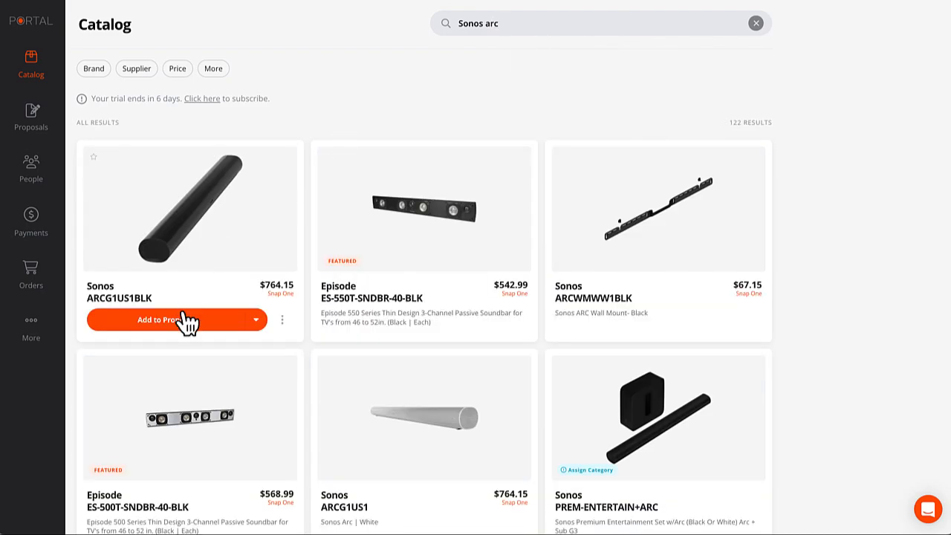
pyautogui.click(171, 319)
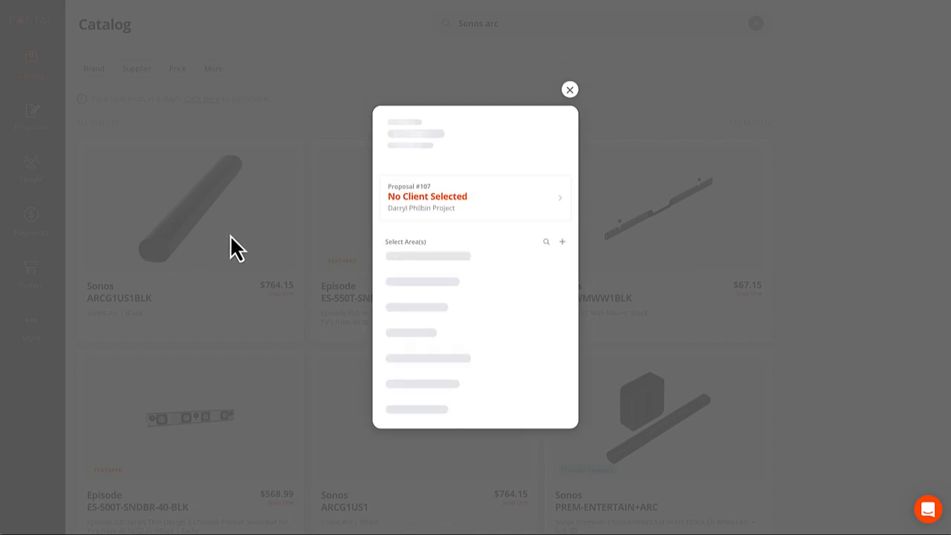
pyautogui.click(409, 264)
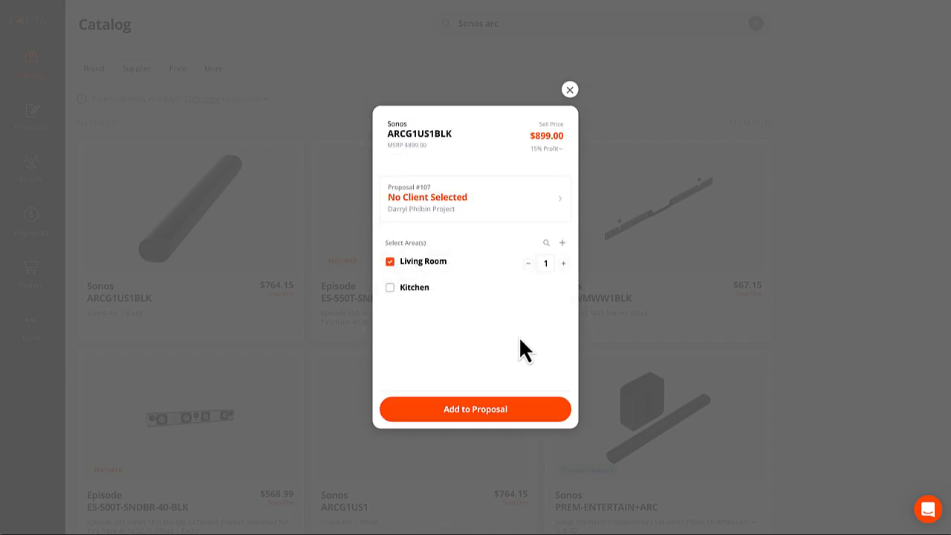
pyautogui.click(468, 414)
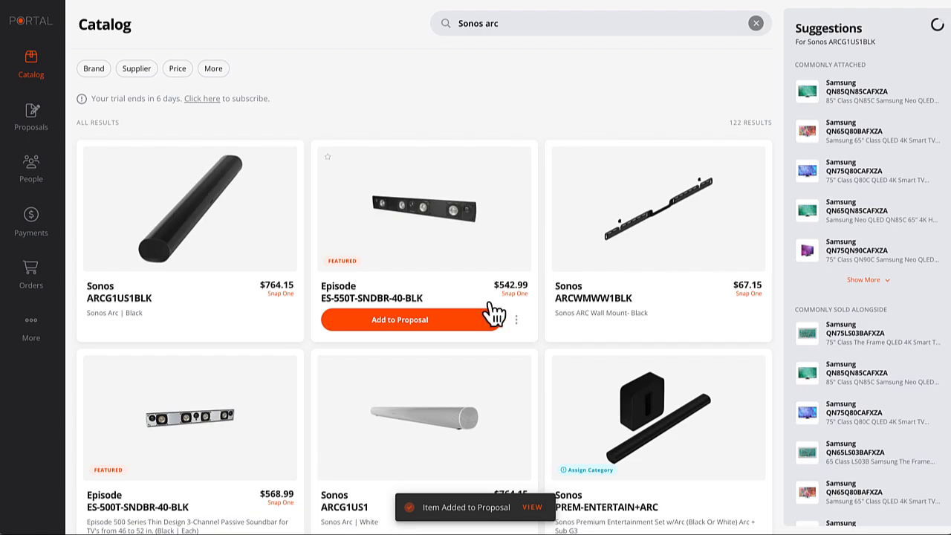
pyautogui.click(613, 36)
# Search 'Samsung Frame 43' and add the QN43LS03BAFXZA Frame TV to the Living Room.
pyautogui.hotkey('ctrl', 'a')
pyautogui.write('Samsu')
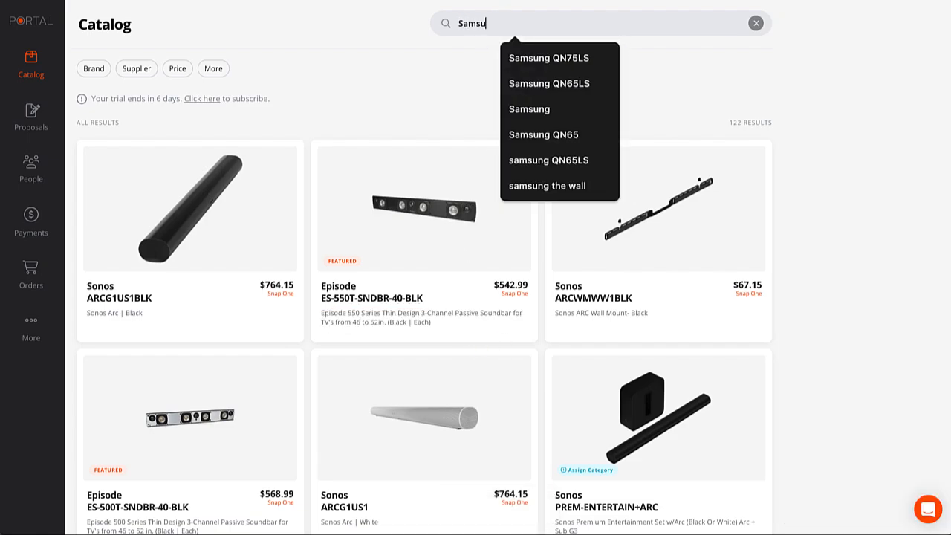
pyautogui.write('ng Frame')
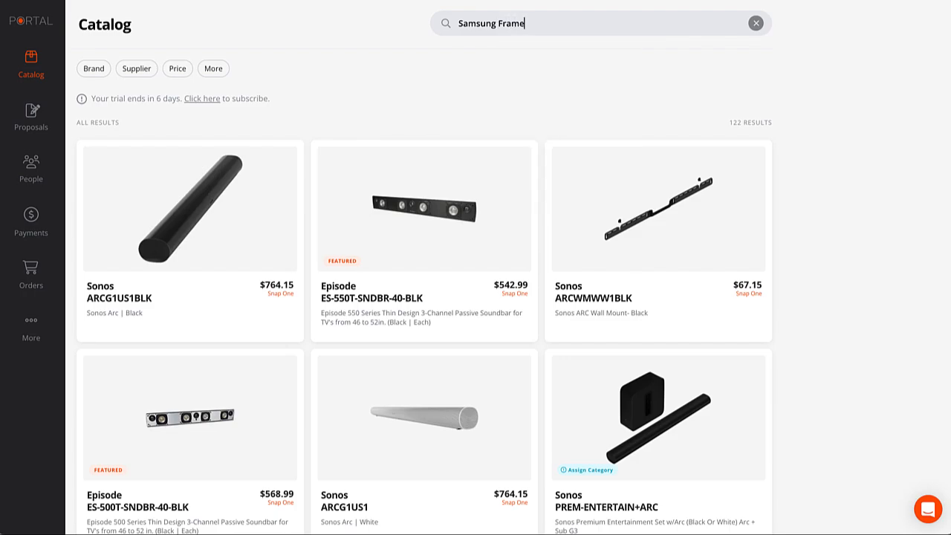
pyautogui.write(' 43')
pyautogui.press('Return')
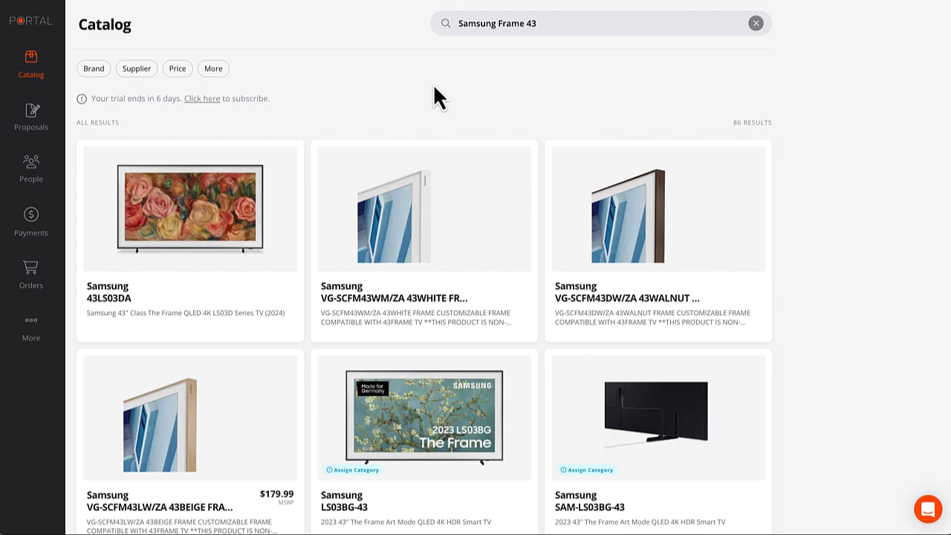
pyautogui.scroll(-5, 340, 403)
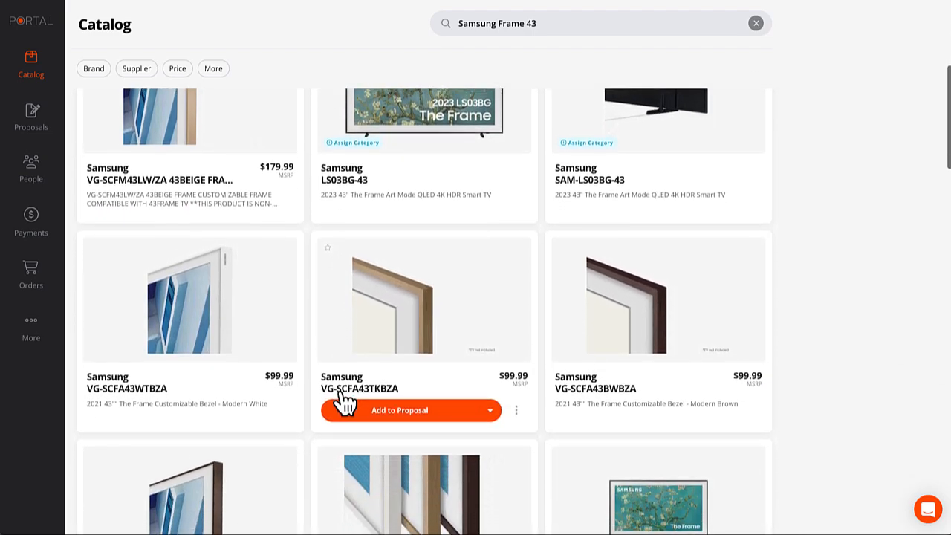
pyautogui.scroll(-3, 339, 403)
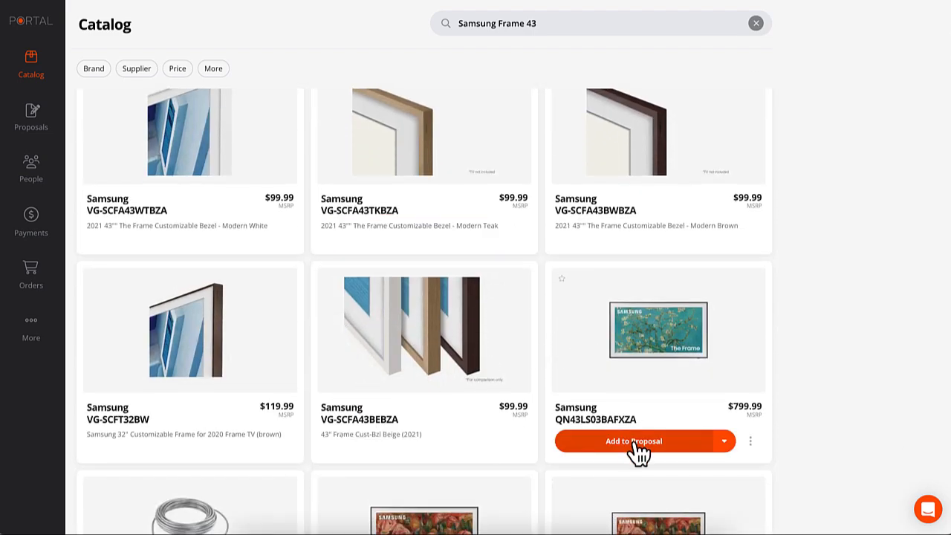
pyautogui.click(634, 441)
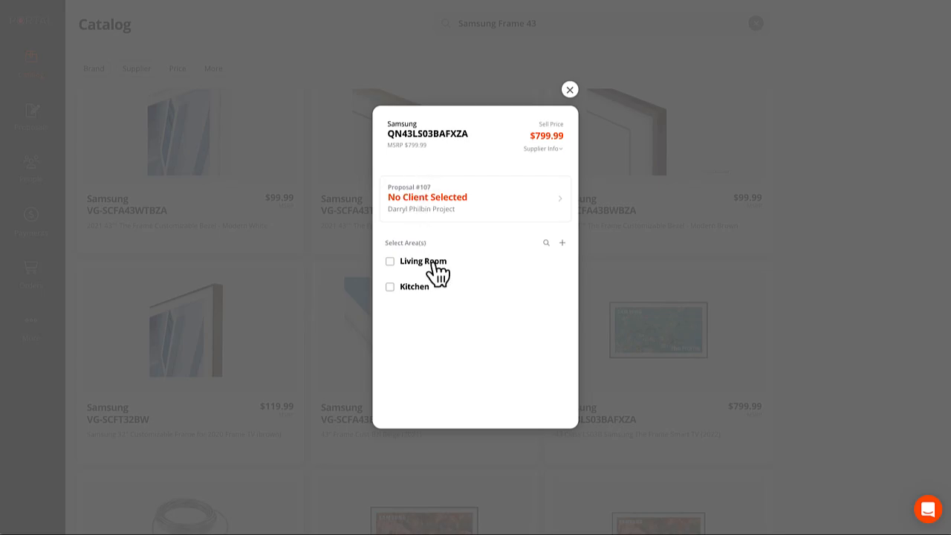
pyautogui.click(435, 264)
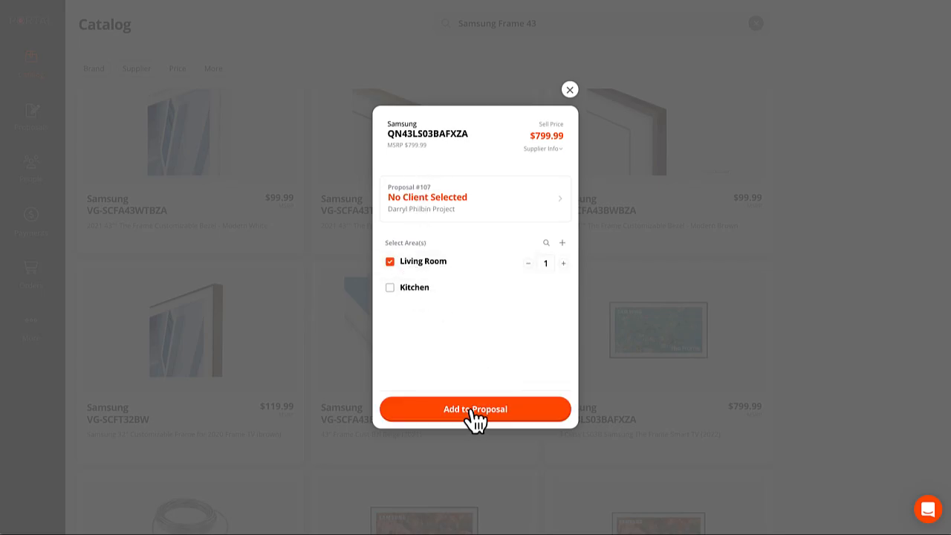
pyautogui.click(471, 409)
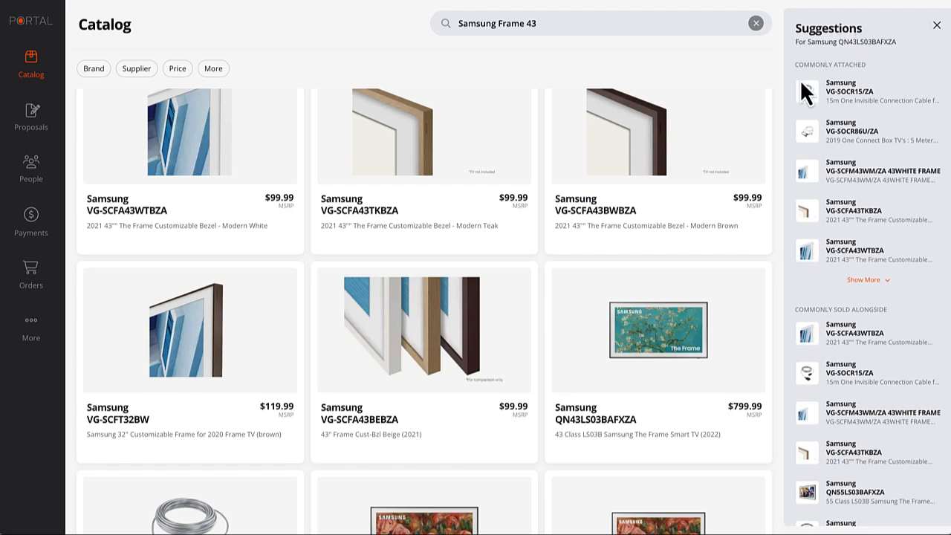
# Add the 15m VG-SOCR15/ZA One Invisible Connection cable to the area and close the suggestions.
pyautogui.scroll(-3, 873, 214)
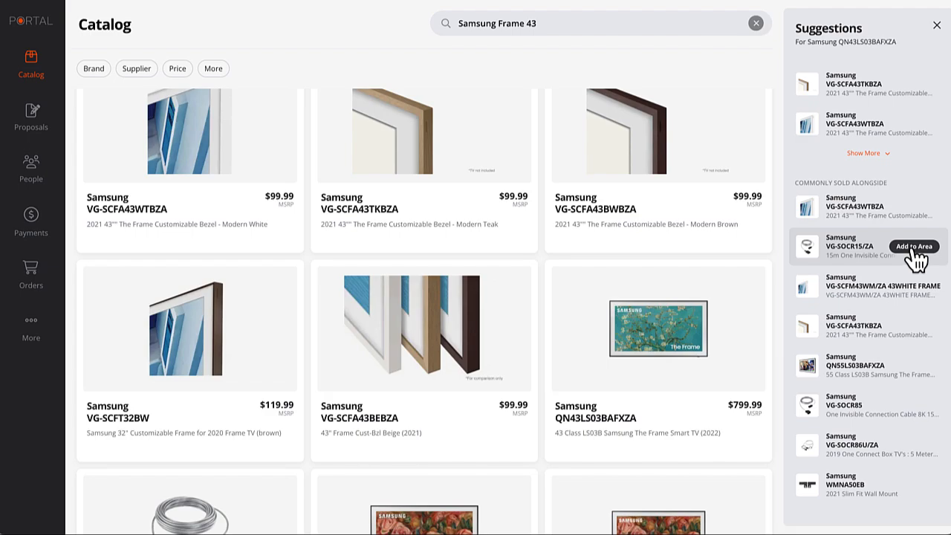
pyautogui.click(914, 247)
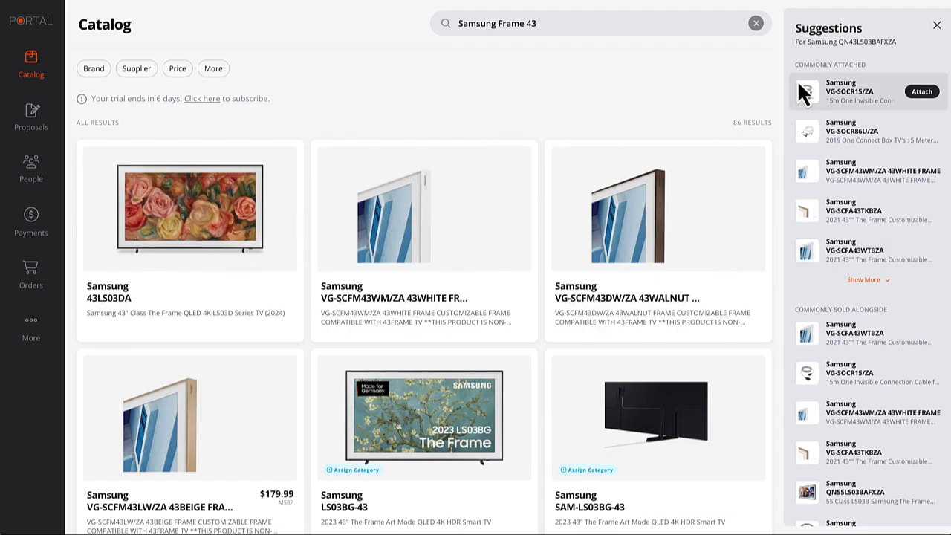
pyautogui.click(936, 25)
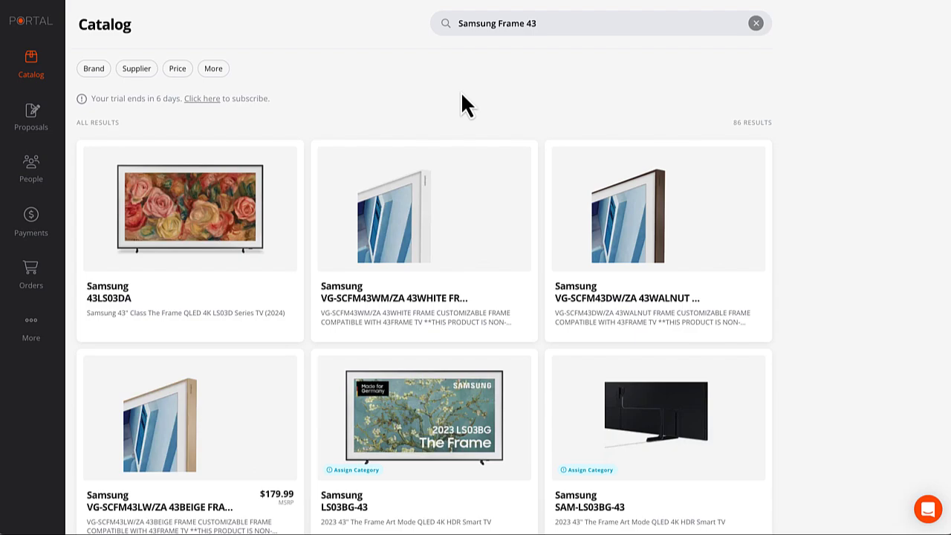
pyautogui.click(36, 117)
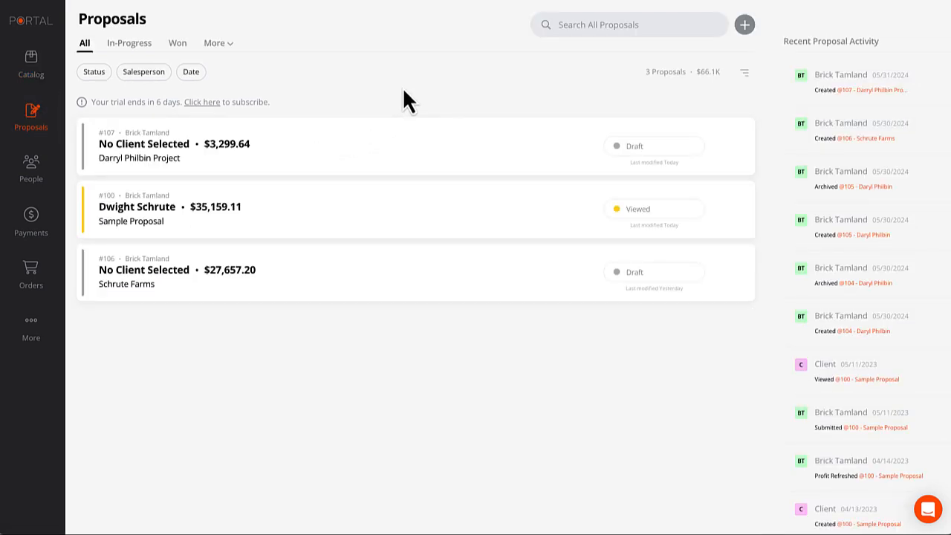
# Open proposal #107, dismiss the salesperson choices, and show its expiry options.
pyautogui.click(246, 158)
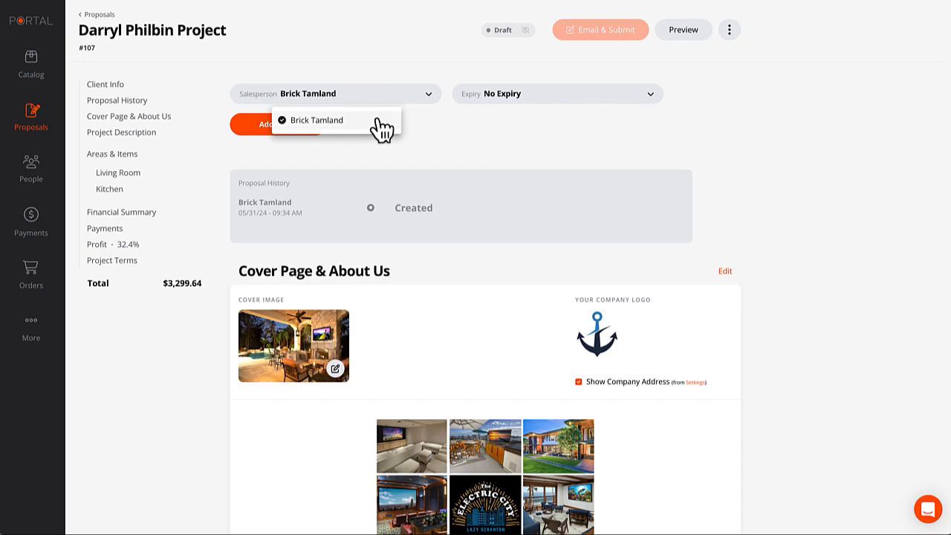
pyautogui.click(457, 123)
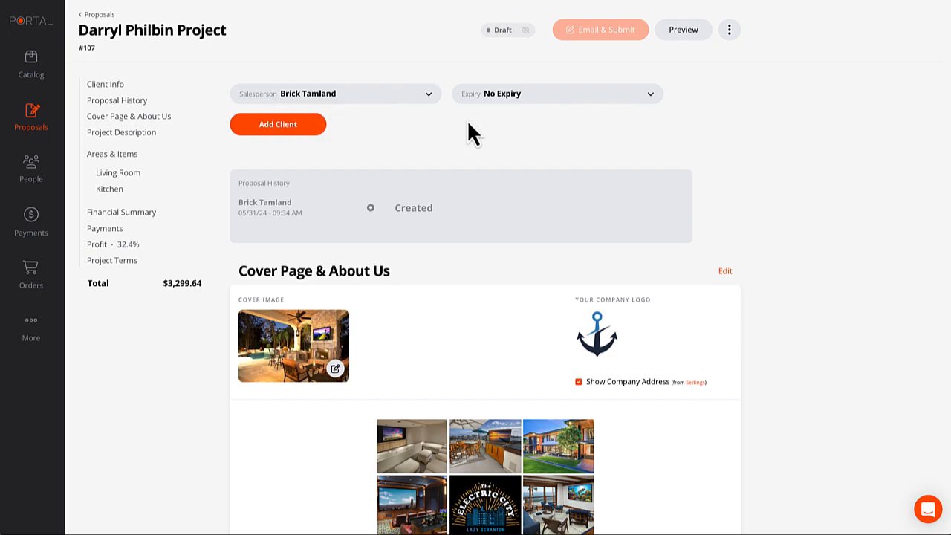
pyautogui.click(494, 99)
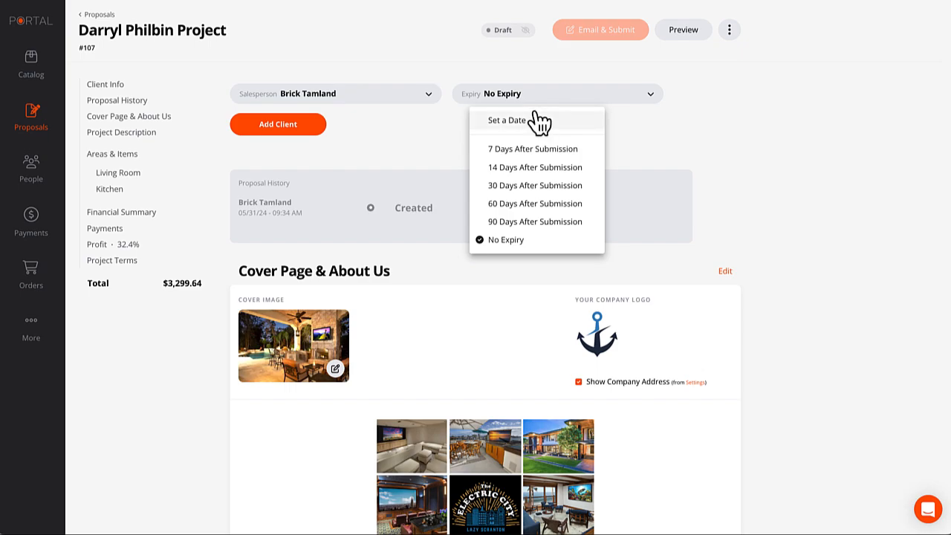
# Set proposal #107 to expire 30 Days After Submission.
pyautogui.click(535, 186)
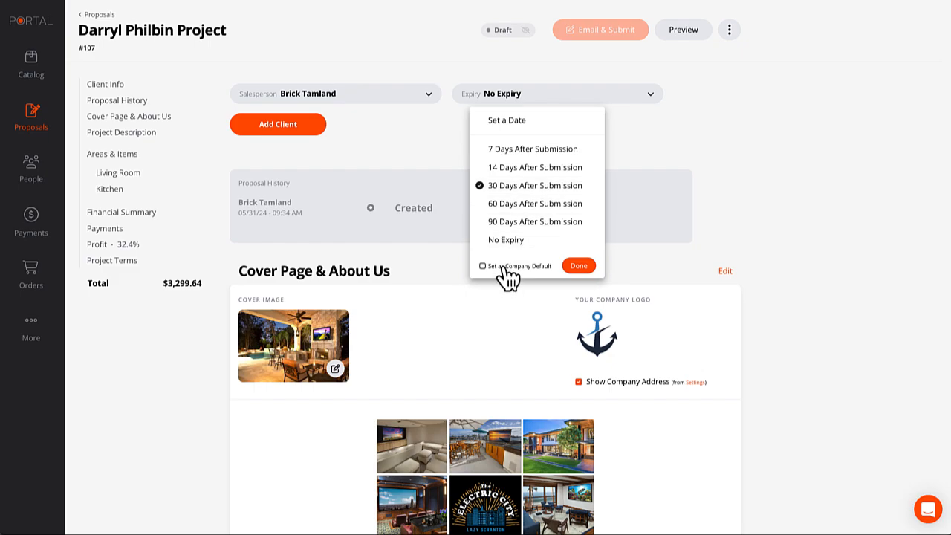
pyautogui.click(579, 266)
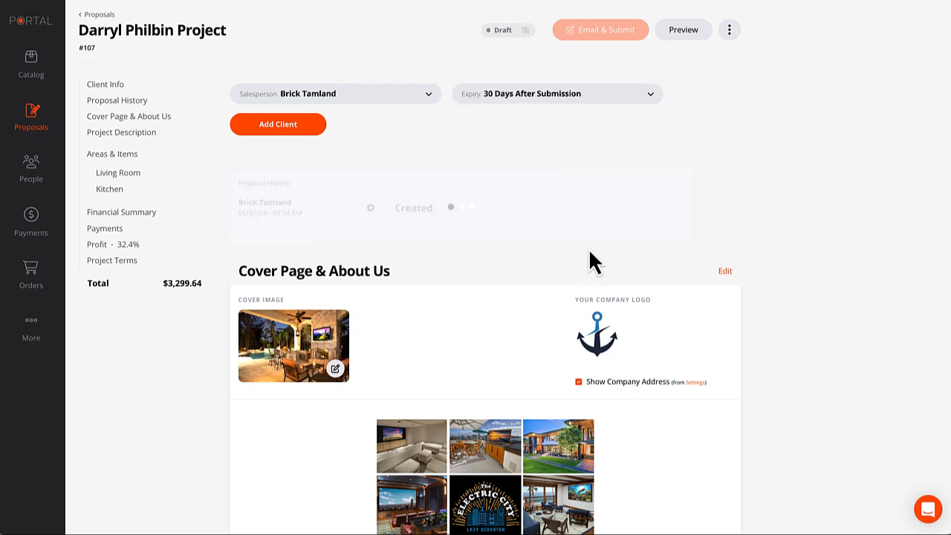
pyautogui.click(281, 128)
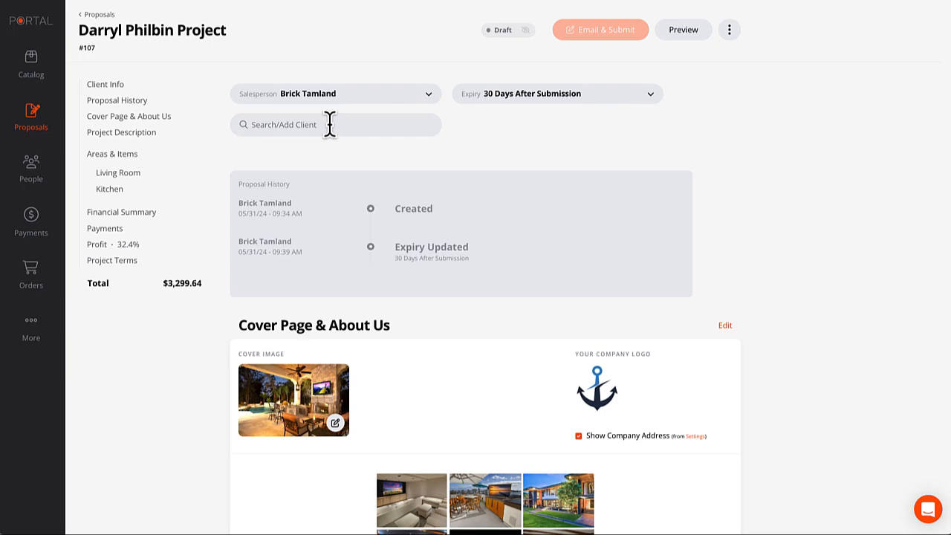
# Create a new client for the proposal from the typed full name and e-mail address.
pyautogui.write('Dar')
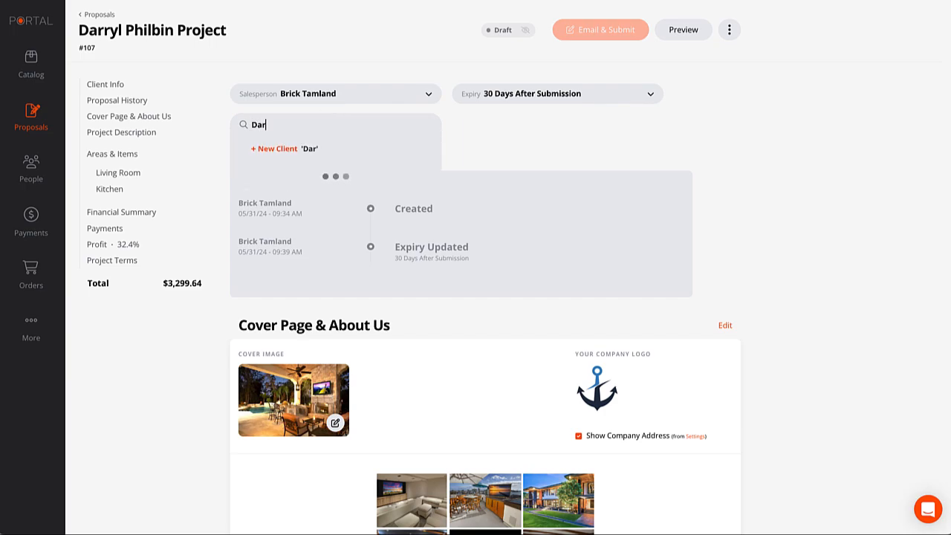
pyautogui.write('ryl Philbin')
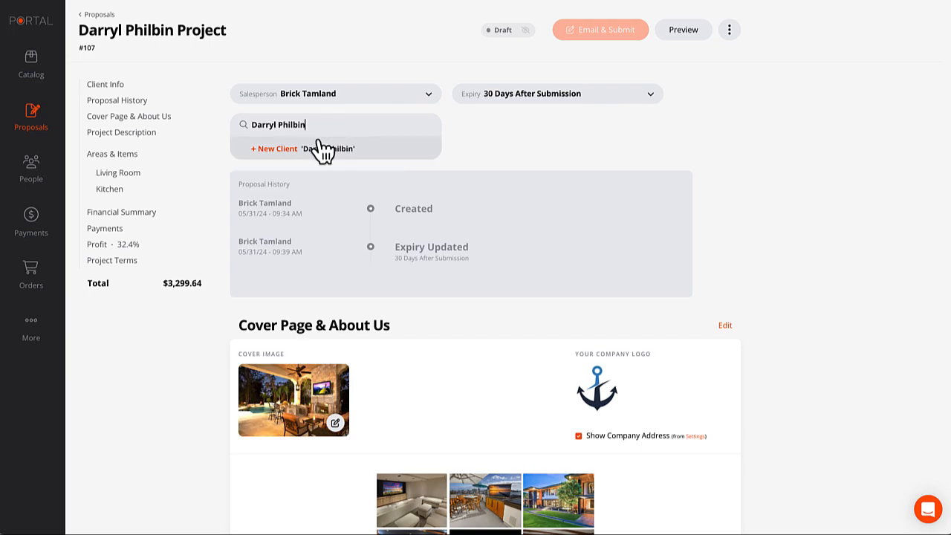
pyautogui.click(288, 153)
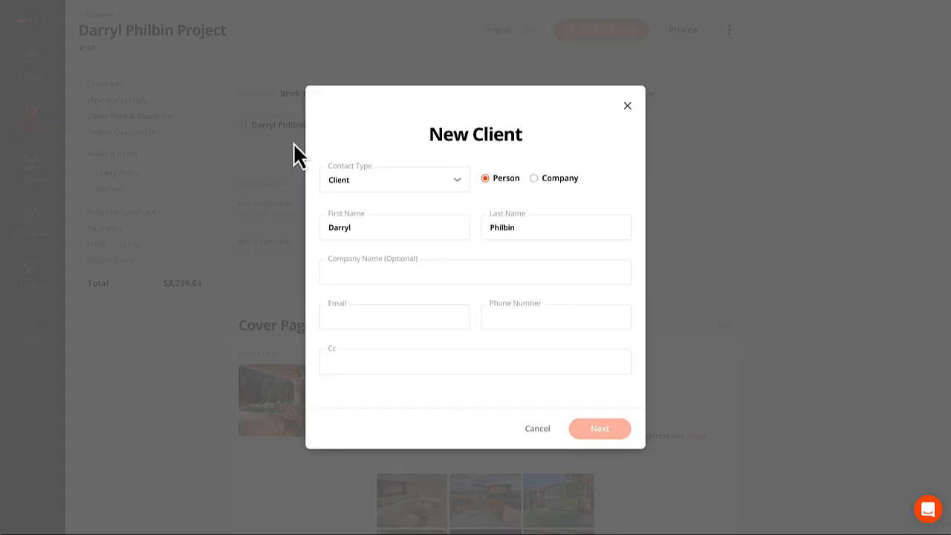
pyautogui.click(386, 318)
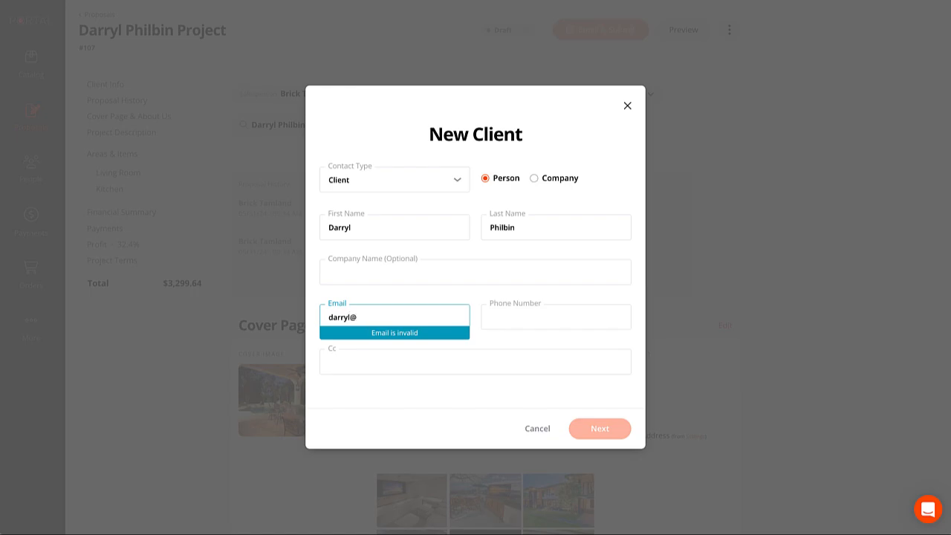
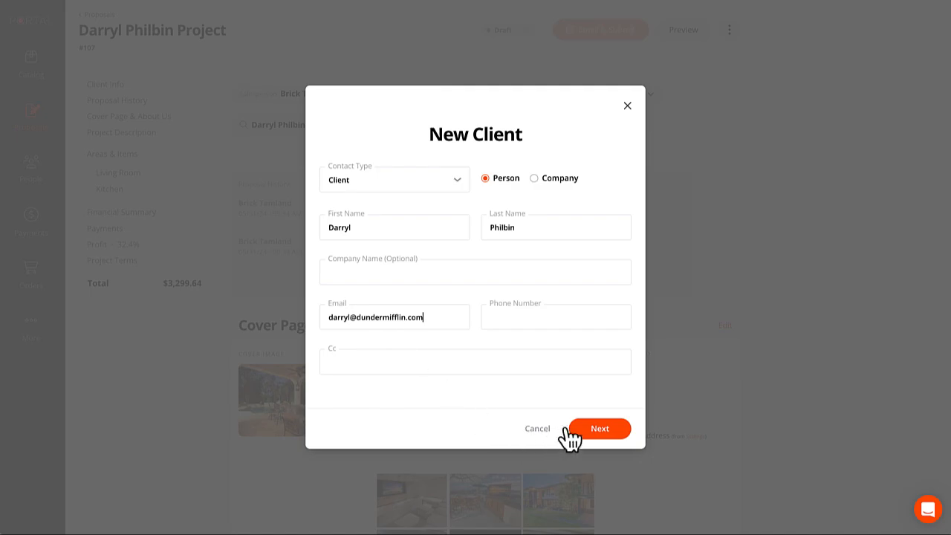
pyautogui.click(598, 430)
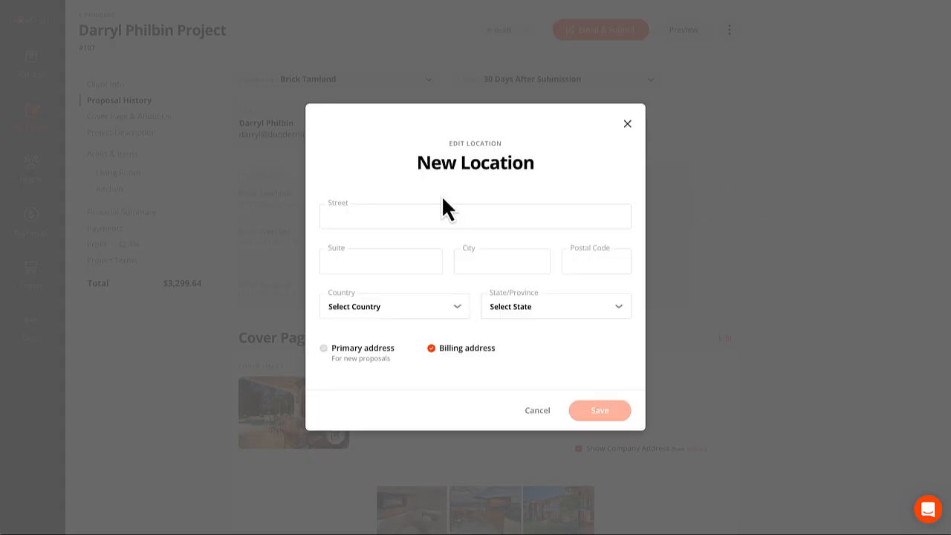
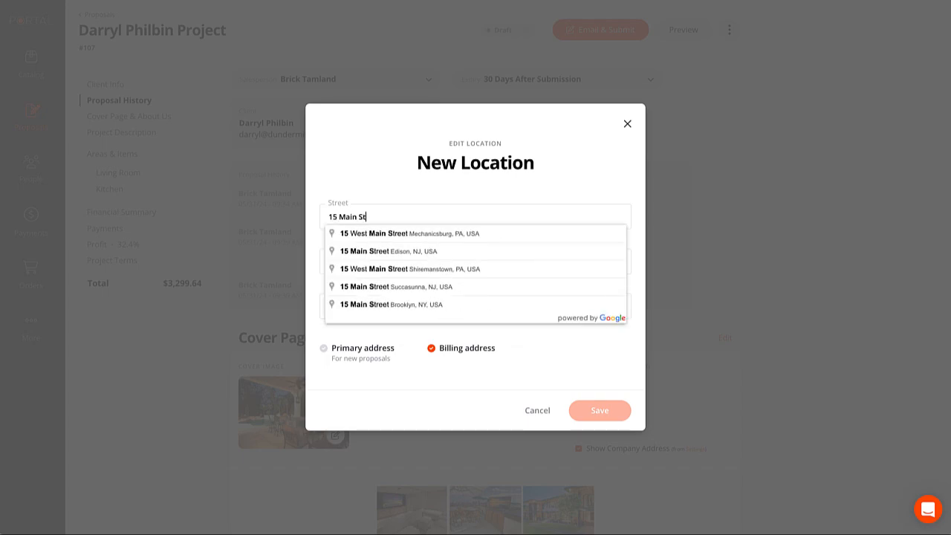
# Save the client's street address, picked from the Google suggestion, as the project location.
pyautogui.click(403, 252)
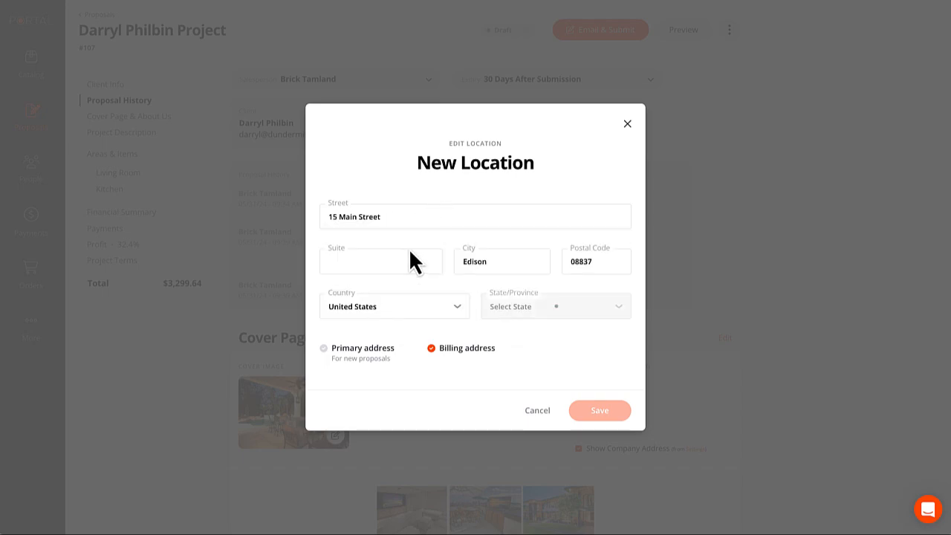
pyautogui.click(599, 415)
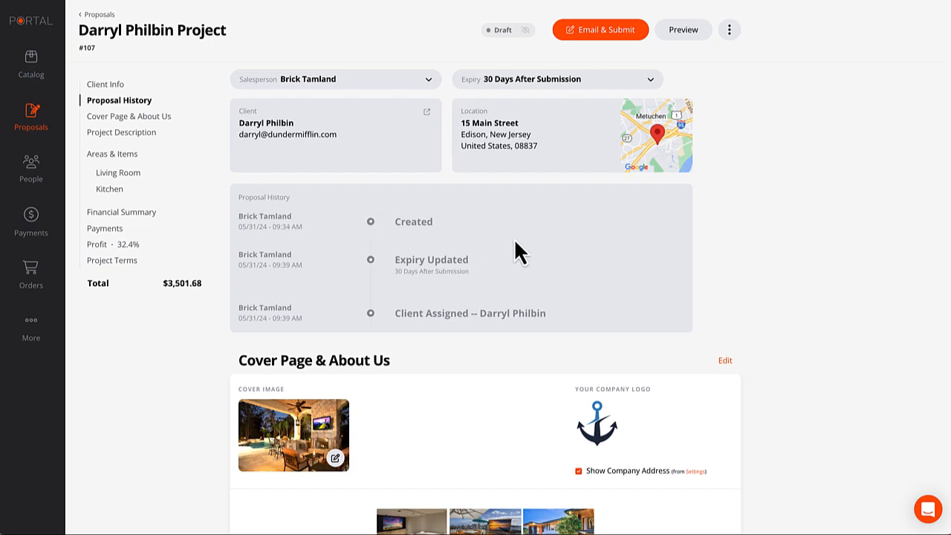
pyautogui.scroll(-3, 514, 240)
pyautogui.scroll(3, 514, 242)
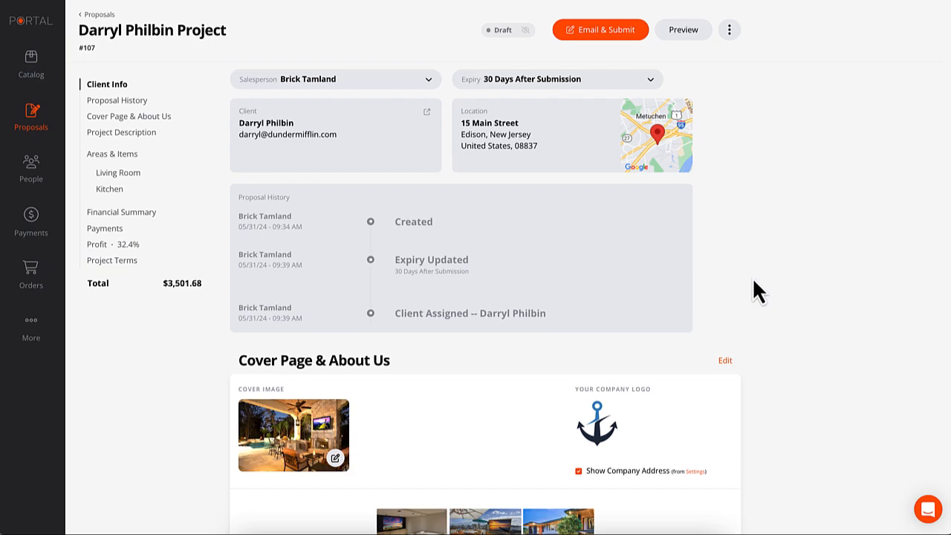
pyautogui.scroll(-1, 752, 278)
pyautogui.scroll(-2, 760, 281)
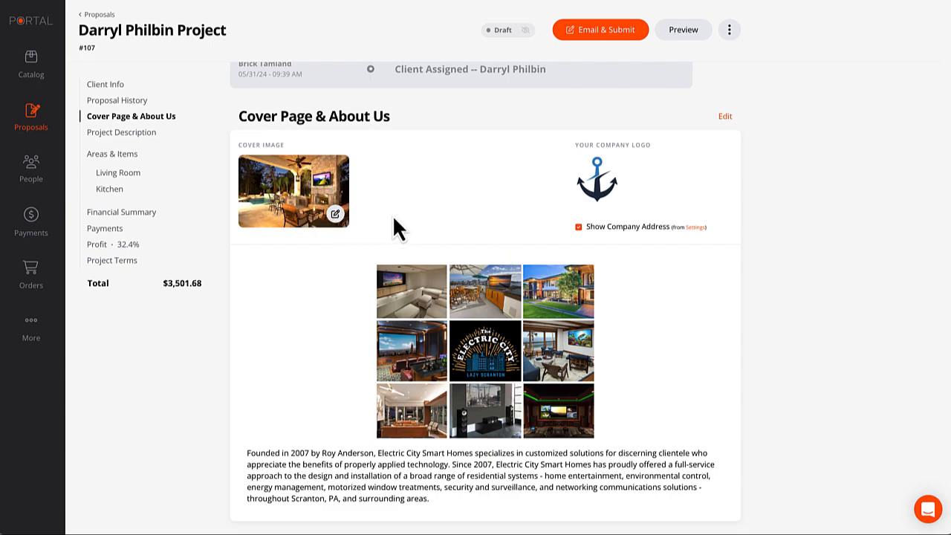
pyautogui.scroll(-1, 295, 199)
pyautogui.scroll(1, 297, 206)
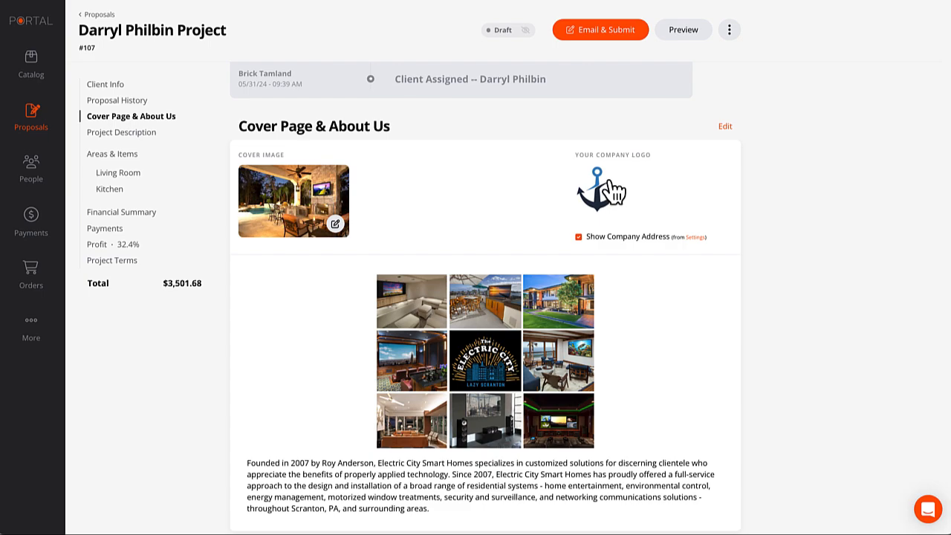
pyautogui.scroll(-1, 537, 211)
pyautogui.scroll(1, 591, 180)
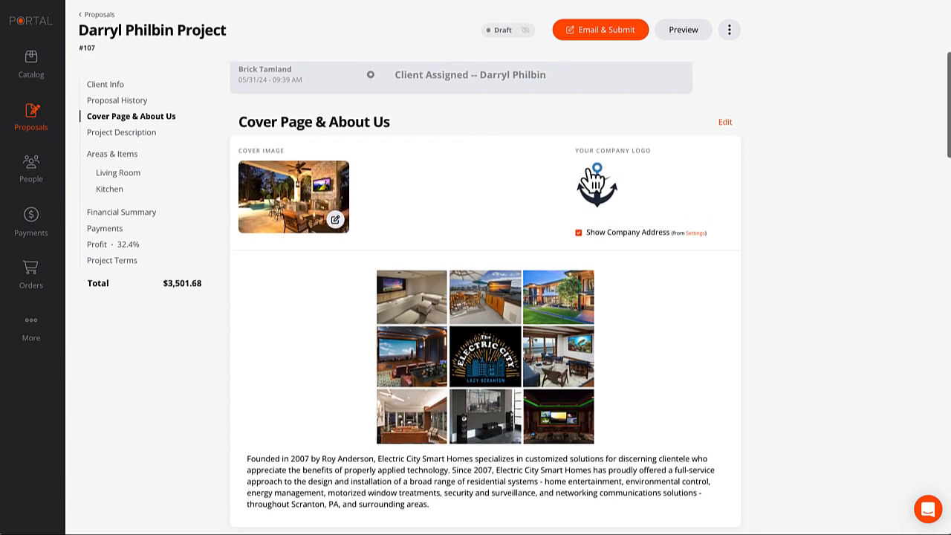
pyautogui.scroll(-1, 652, 315)
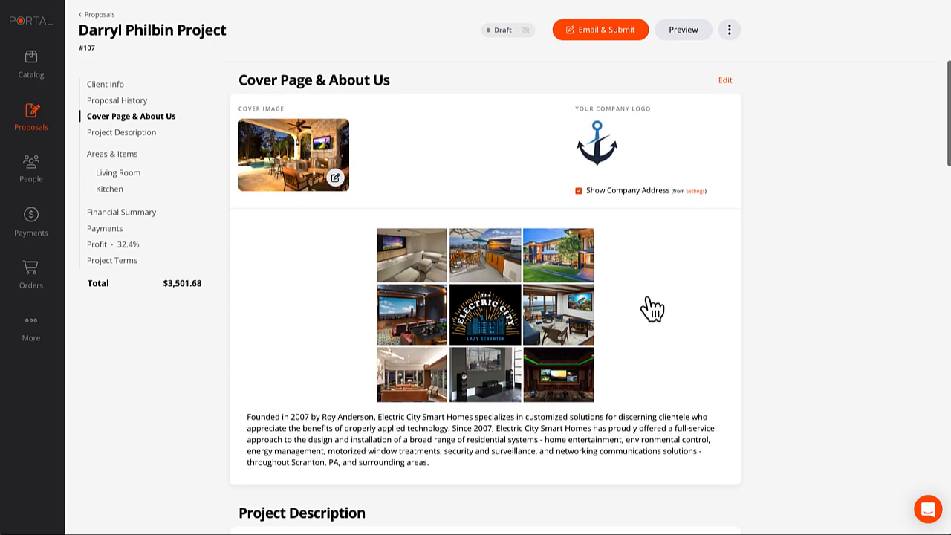
pyautogui.scroll(-1, 648, 308)
pyautogui.scroll(1, 661, 307)
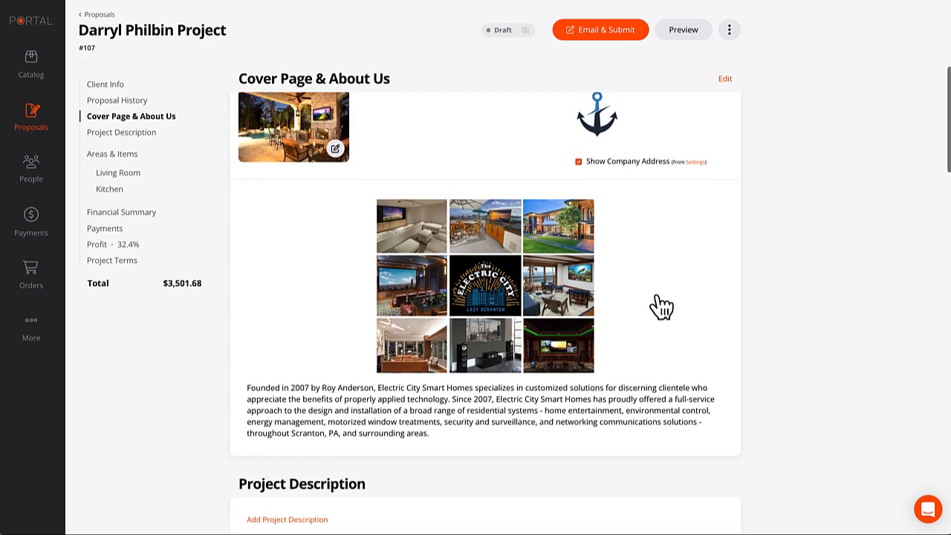
pyautogui.click(639, 341)
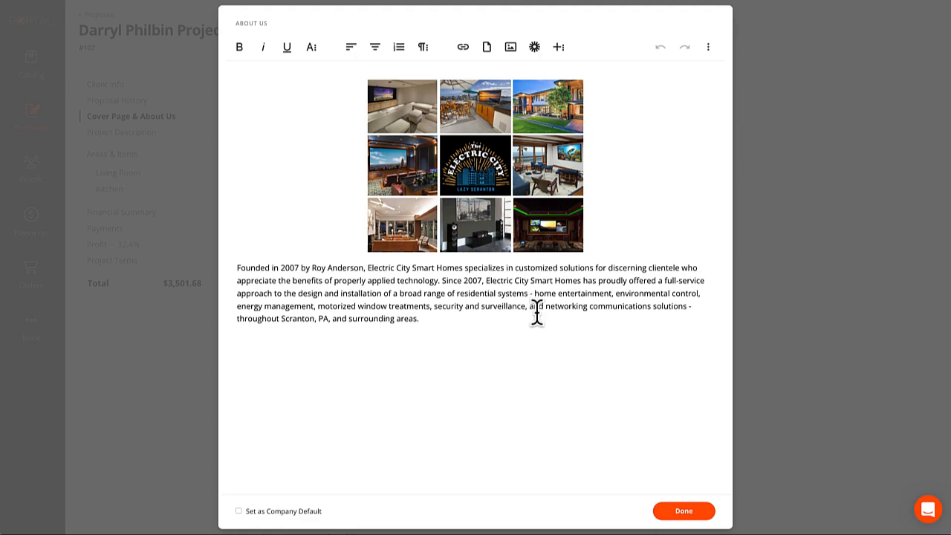
pyautogui.doubleClick(357, 303)
pyautogui.moveTo(334, 288); pyautogui.dragTo(307, 269)
pyautogui.click(338, 289)
pyautogui.click(311, 50)
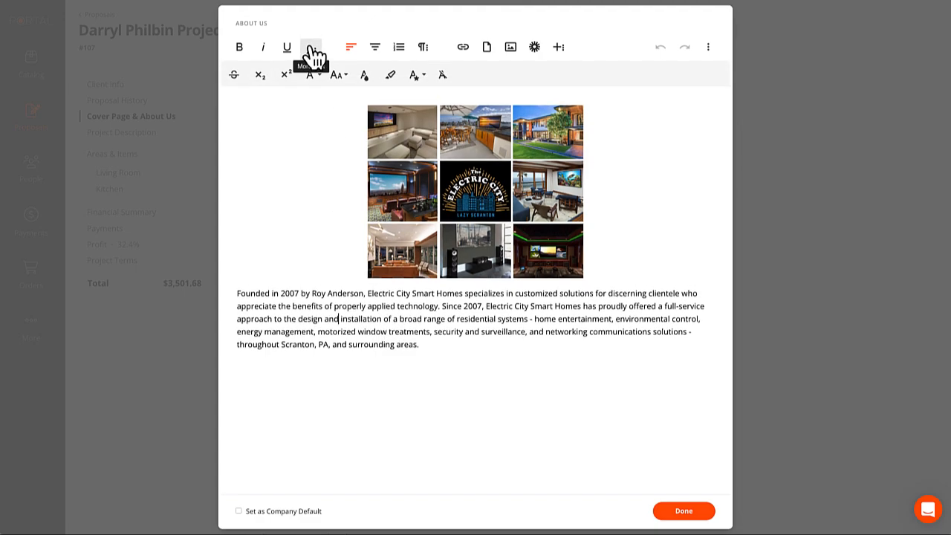
pyautogui.click(311, 49)
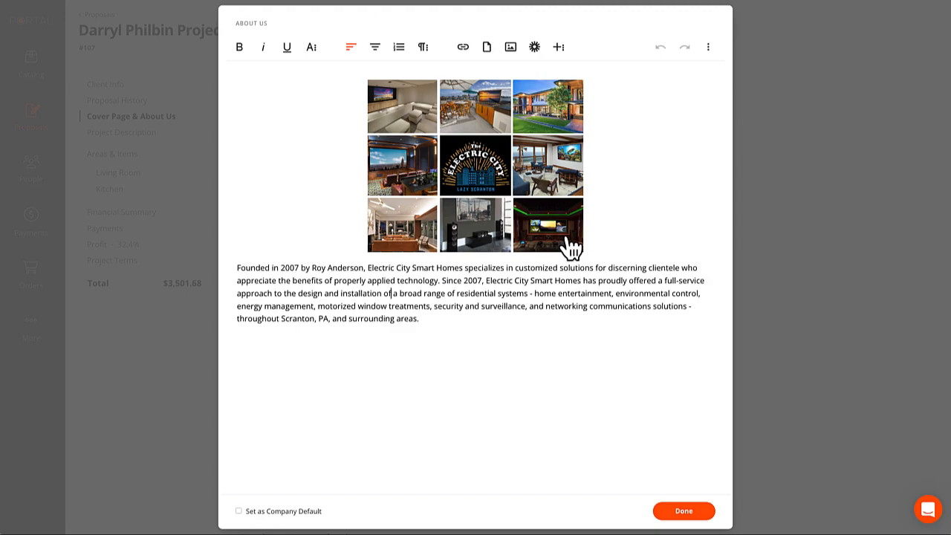
pyautogui.click(471, 318)
pyautogui.click(660, 508)
pyautogui.scroll(-4, 732, 342)
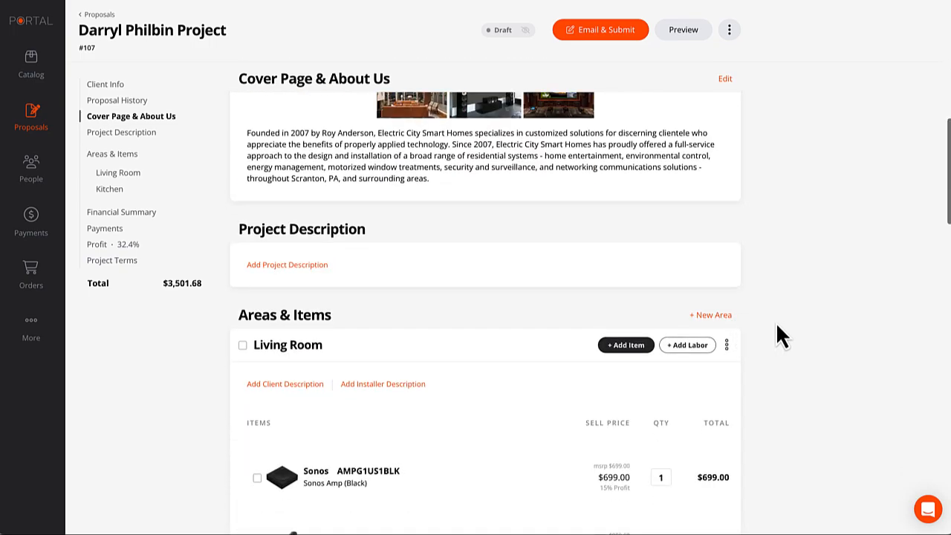
pyautogui.click(296, 266)
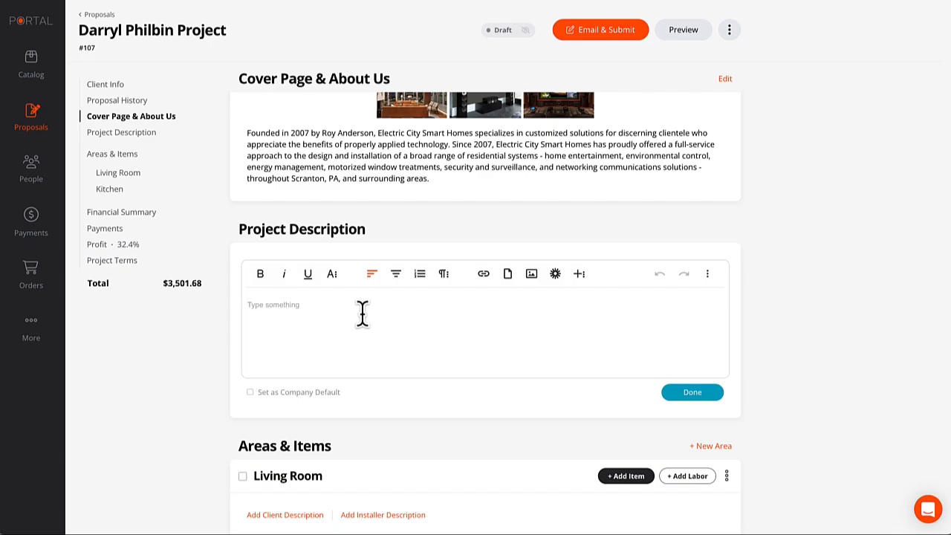
pyautogui.click(690, 393)
pyautogui.scroll(-3, 759, 328)
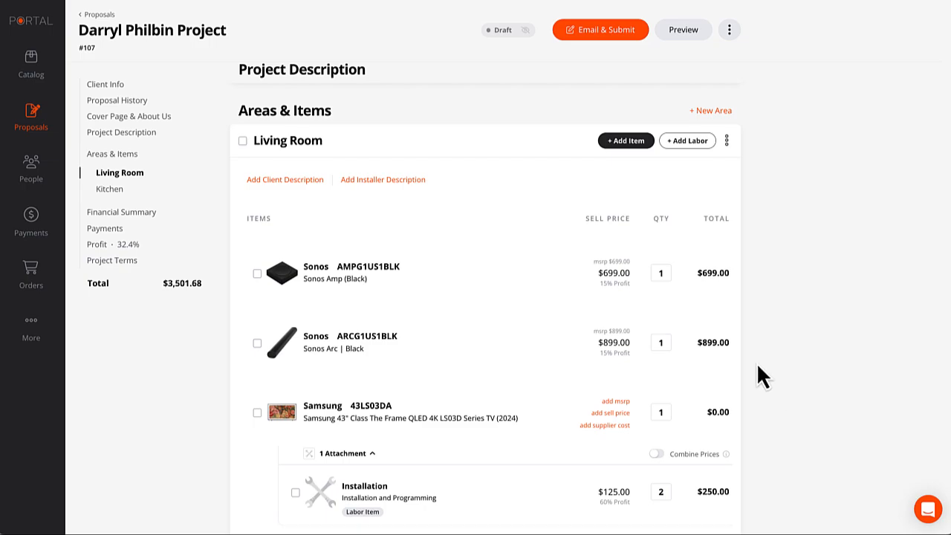
# Try moving the Living Room area below Kitchen via Arrange Area, then finish arranging.
pyautogui.scroll(1, 762, 136)
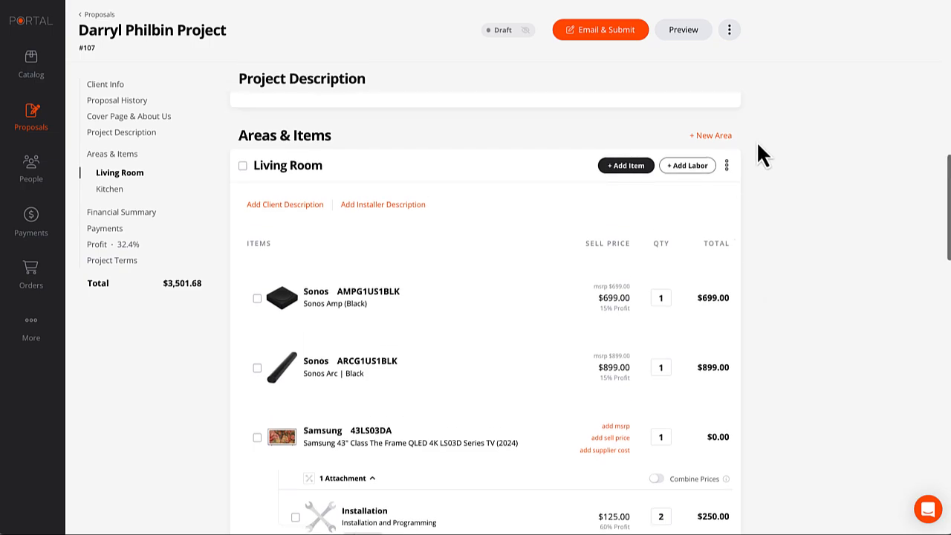
pyautogui.click(728, 165)
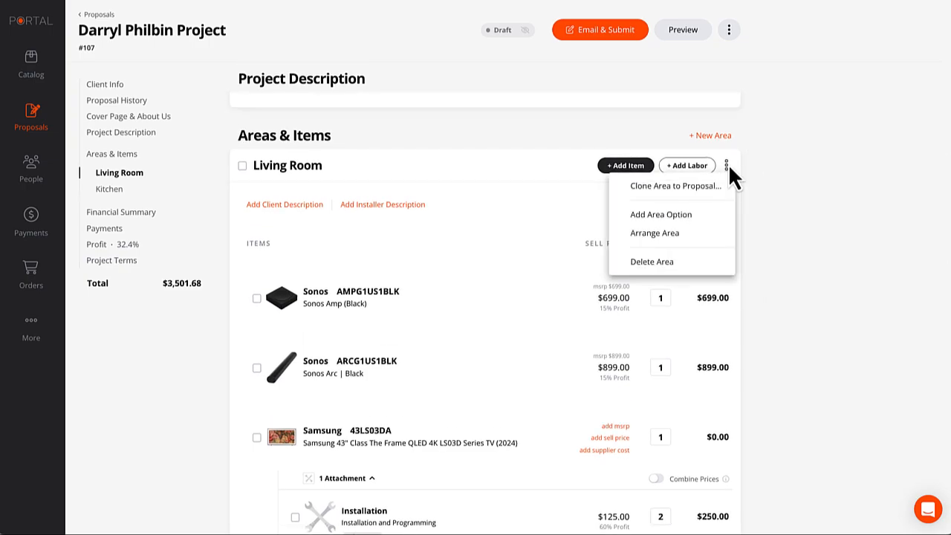
pyautogui.click(664, 233)
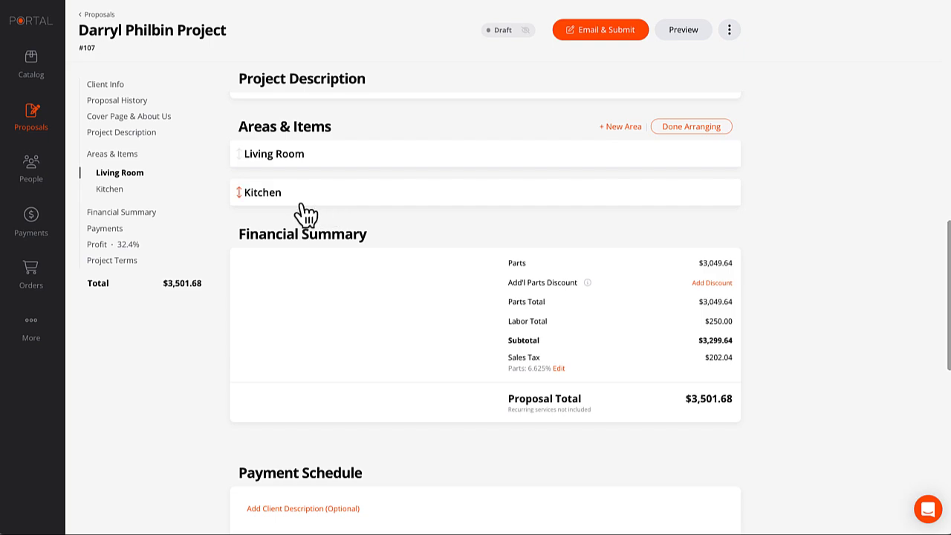
pyautogui.moveTo(236, 195)
pyautogui.mouseDown()
pyautogui.moveTo(238, 252)
pyautogui.moveTo(242, 202)
pyautogui.mouseUp()
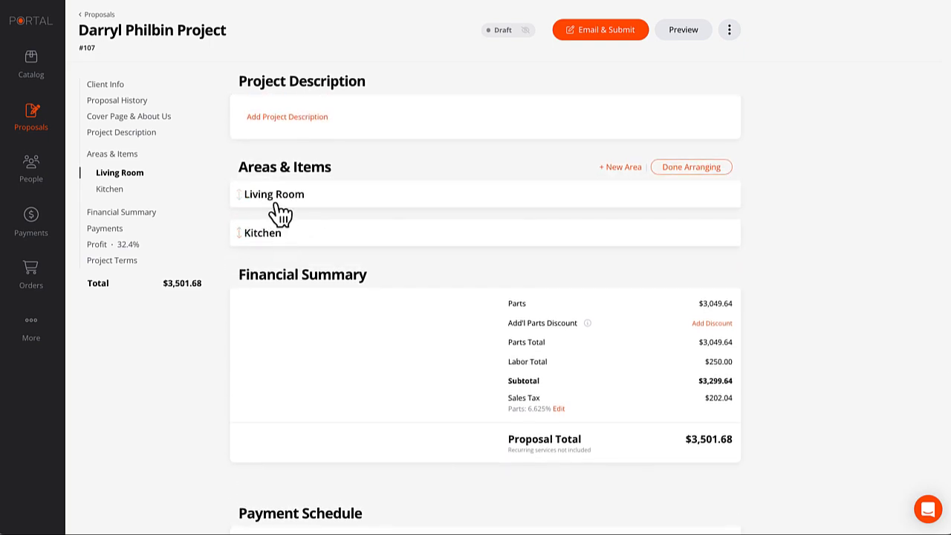
pyautogui.click(678, 168)
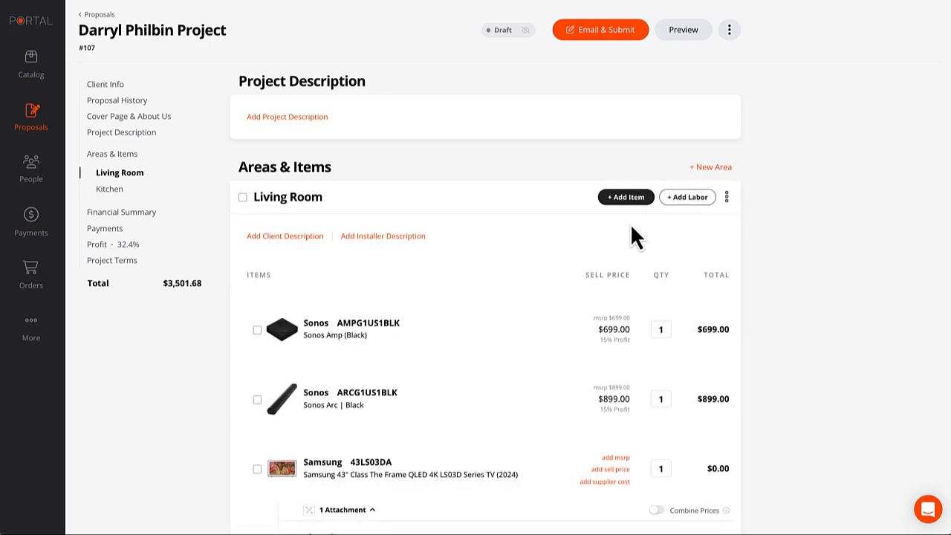
# Reorder Living Room items: Sonos Amp below Sonos Arc, Samsung 43LS03DA TV at the top.
pyautogui.scroll(-1, 625, 230)
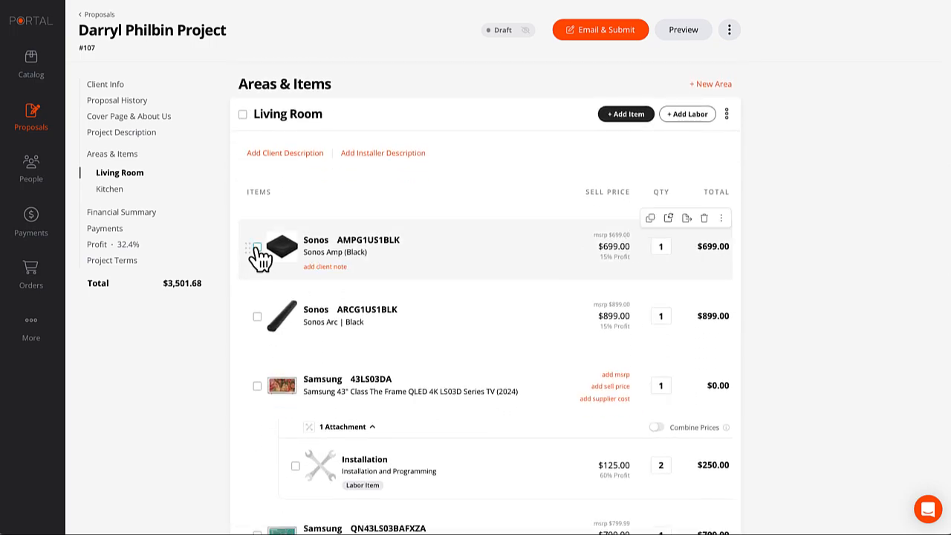
pyautogui.moveTo(250, 250); pyautogui.dragTo(251, 321)
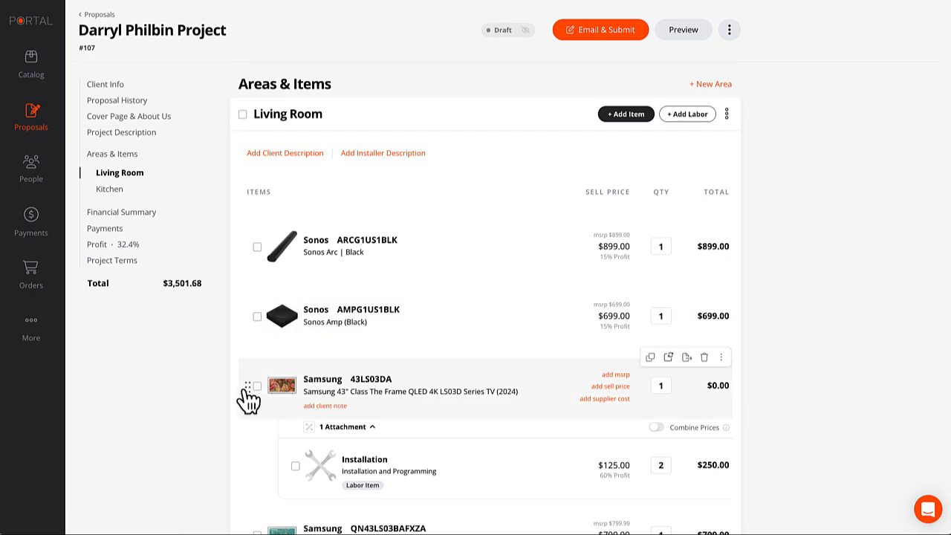
pyautogui.moveTo(248, 387); pyautogui.dragTo(256, 227)
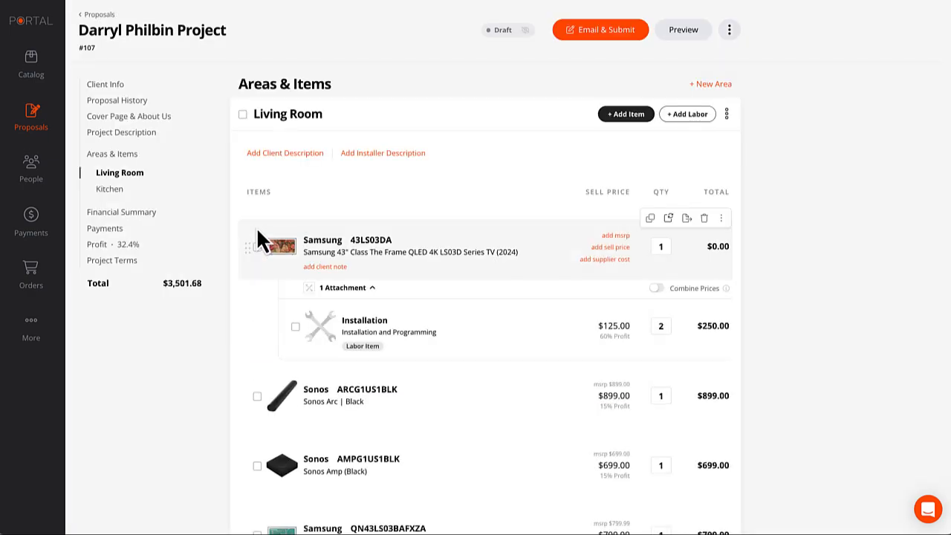
pyautogui.scroll(-1, 323, 261)
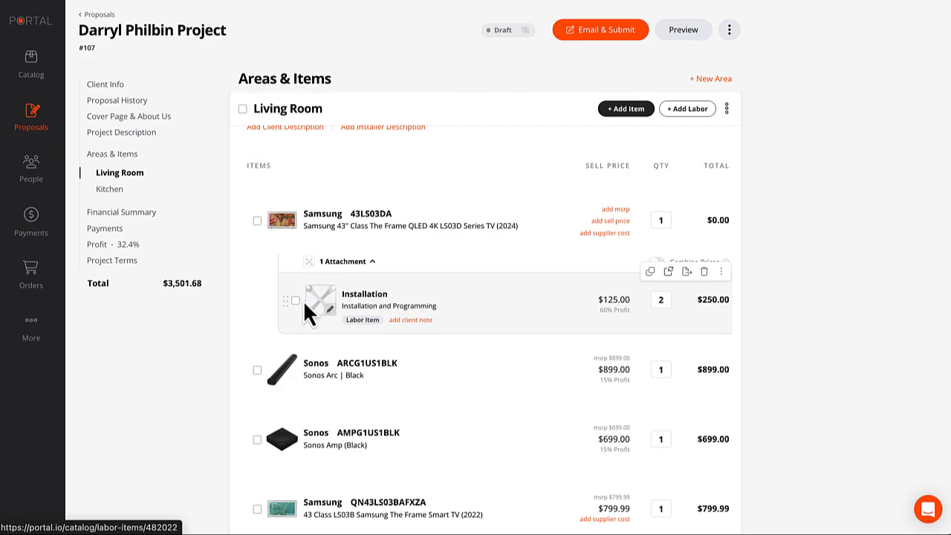
# Attach the Sonos Arc to the Samsung 43LS03DA TV, placed above Installation.
pyautogui.scroll(-1, 281, 306)
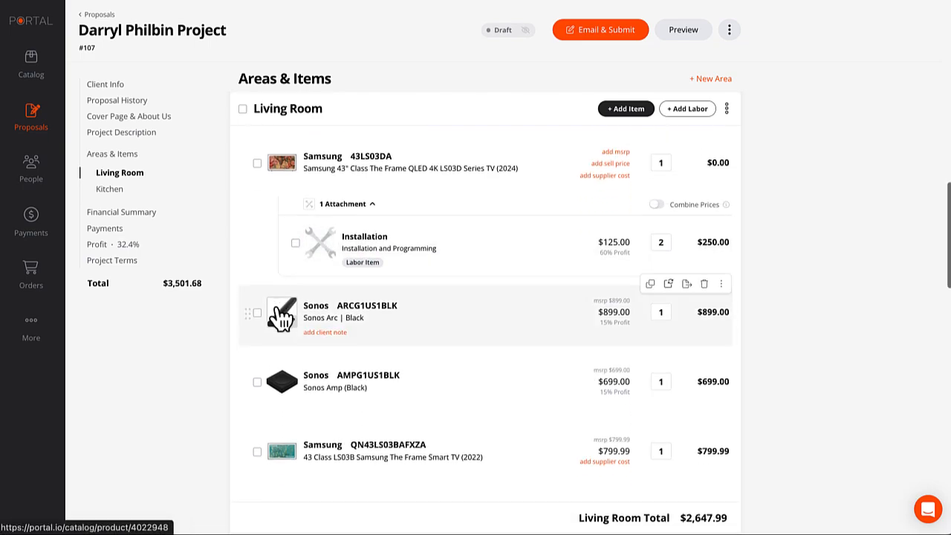
pyautogui.moveTo(249, 322); pyautogui.dragTo(299, 312)
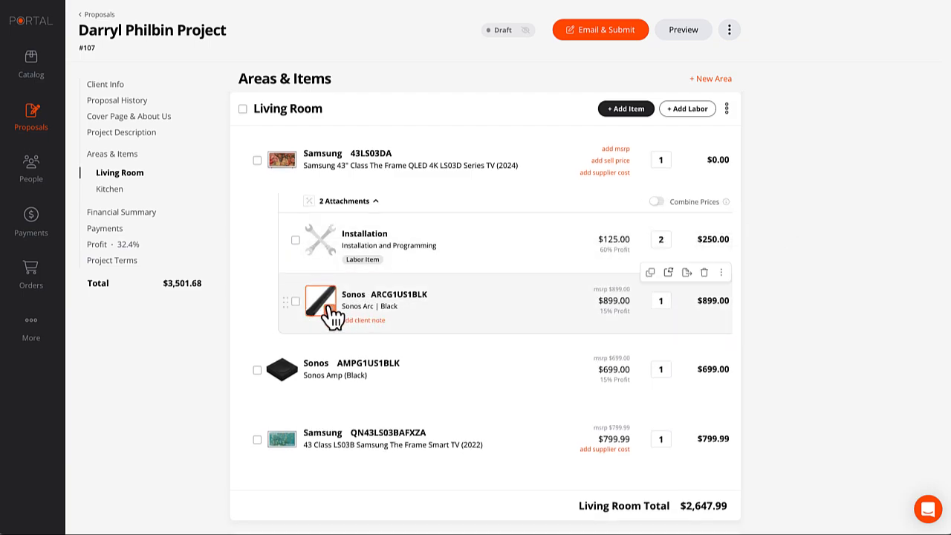
pyautogui.moveTo(290, 305); pyautogui.dragTo(290, 247)
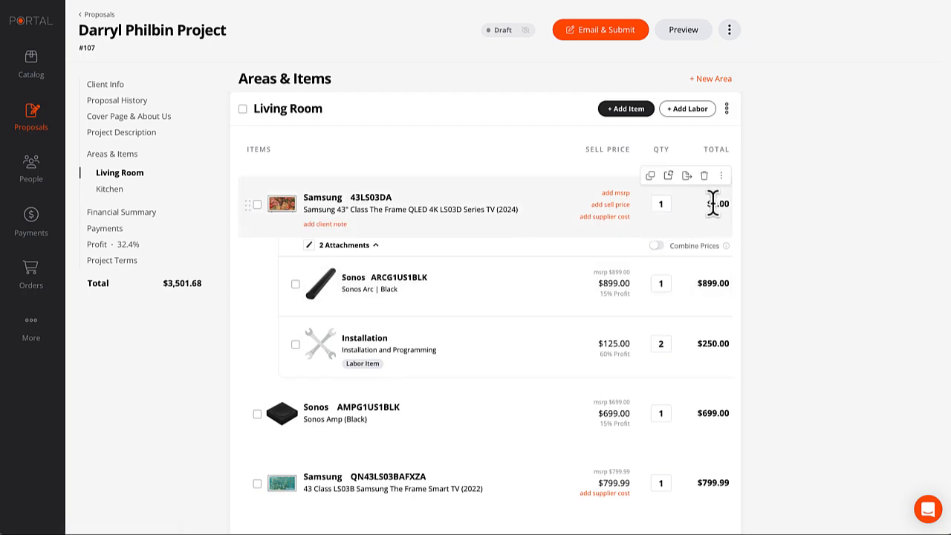
# Set the Samsung 43LS03DA sell price to $1,500 and combine its attachment prices.
pyautogui.click(608, 205)
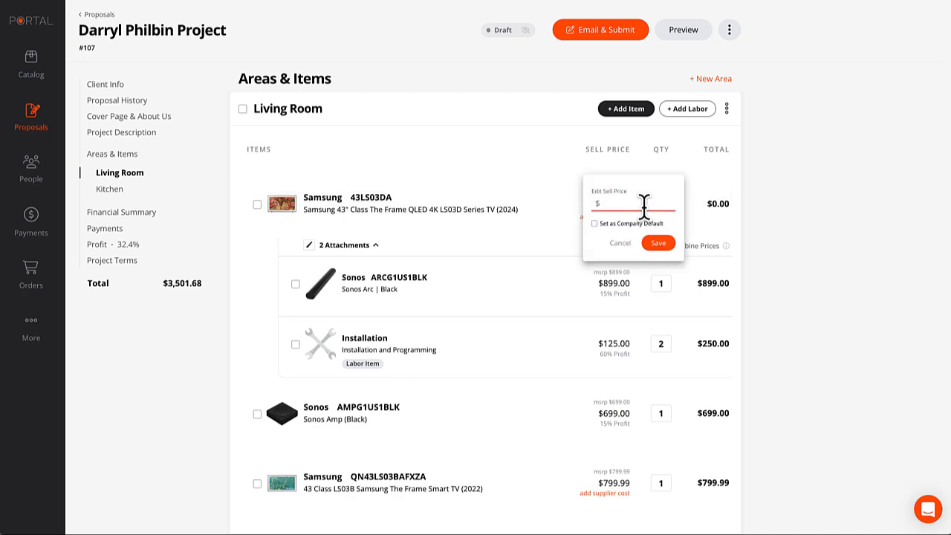
pyautogui.write('150')
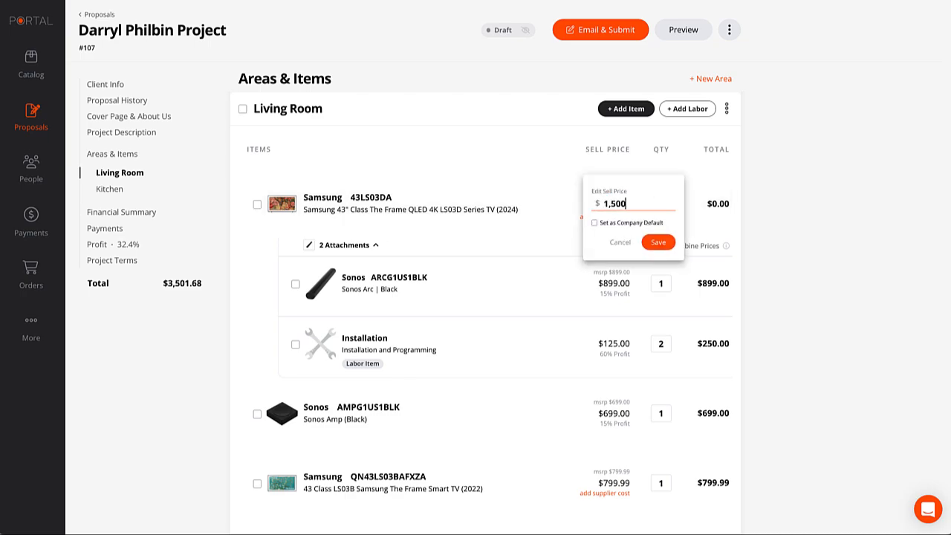
pyautogui.click(659, 244)
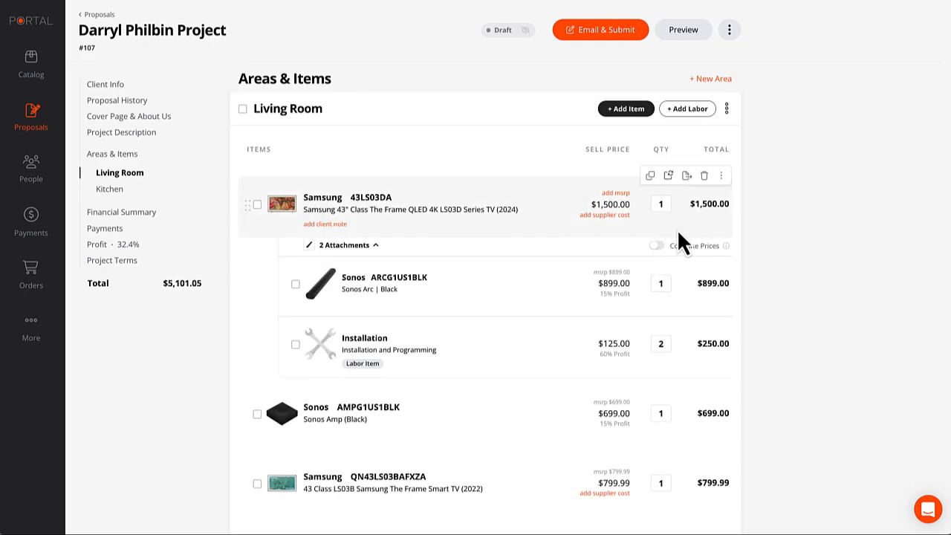
pyautogui.click(656, 246)
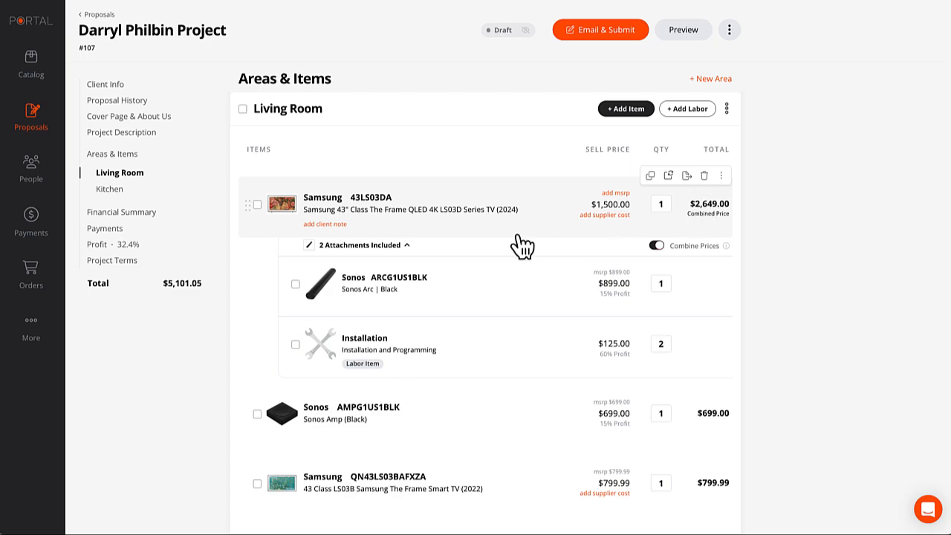
# Reprice the Sonos Arc attachment to $859, making the TV's combined price $2,609.00.
pyautogui.click(407, 246)
pyautogui.click(407, 246)
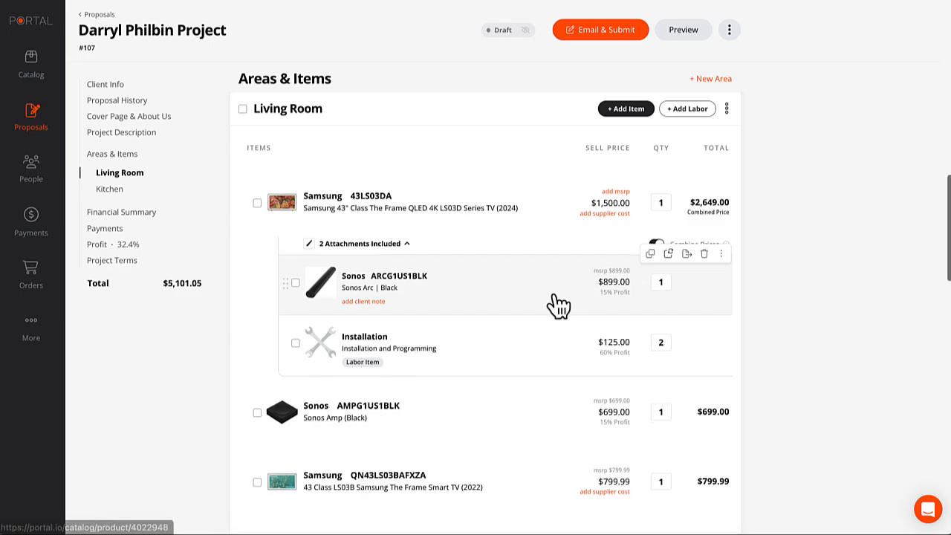
pyautogui.scroll(-1, 557, 297)
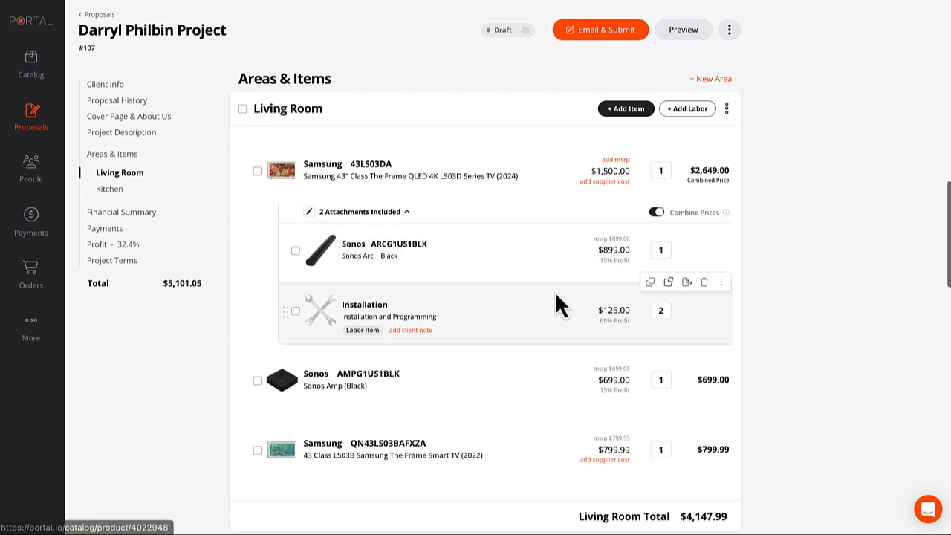
pyautogui.click(616, 250)
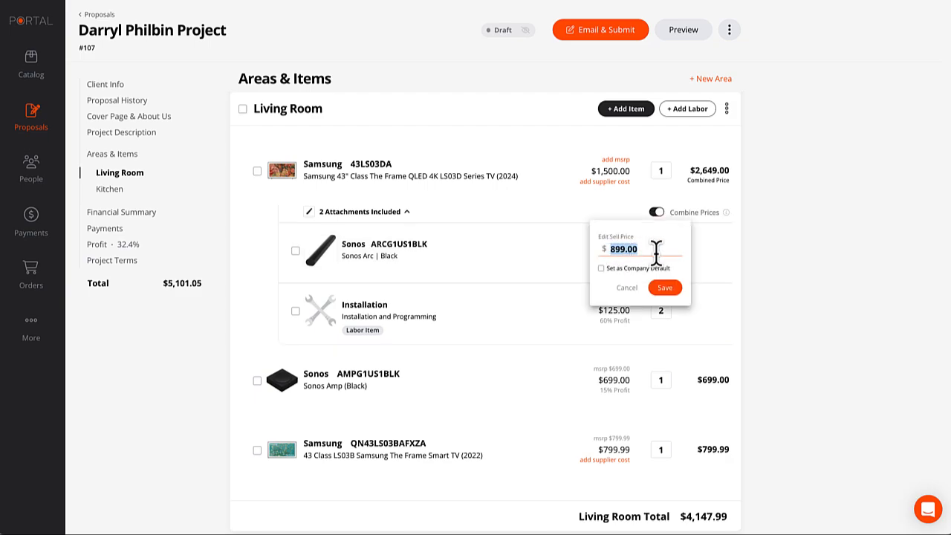
pyautogui.write('859')
pyautogui.click(669, 288)
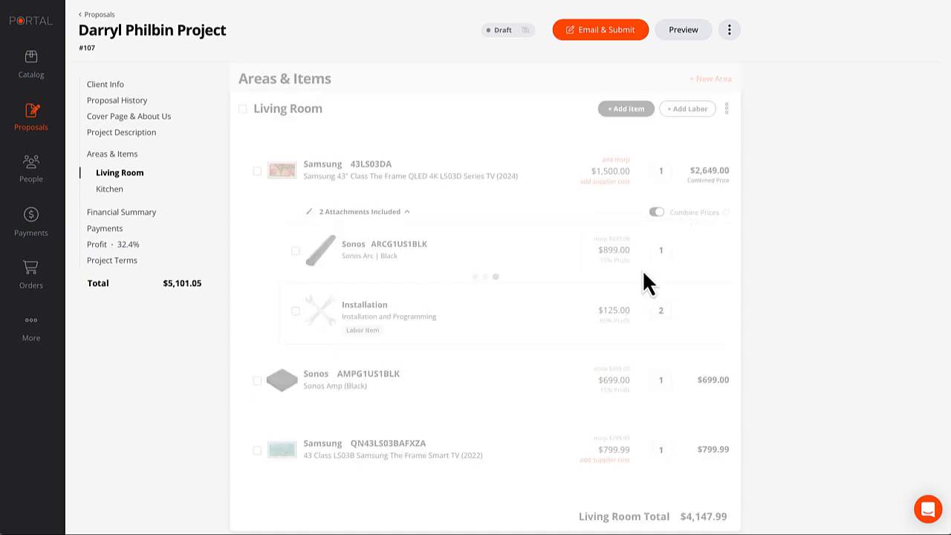
pyautogui.moveTo(637, 253)
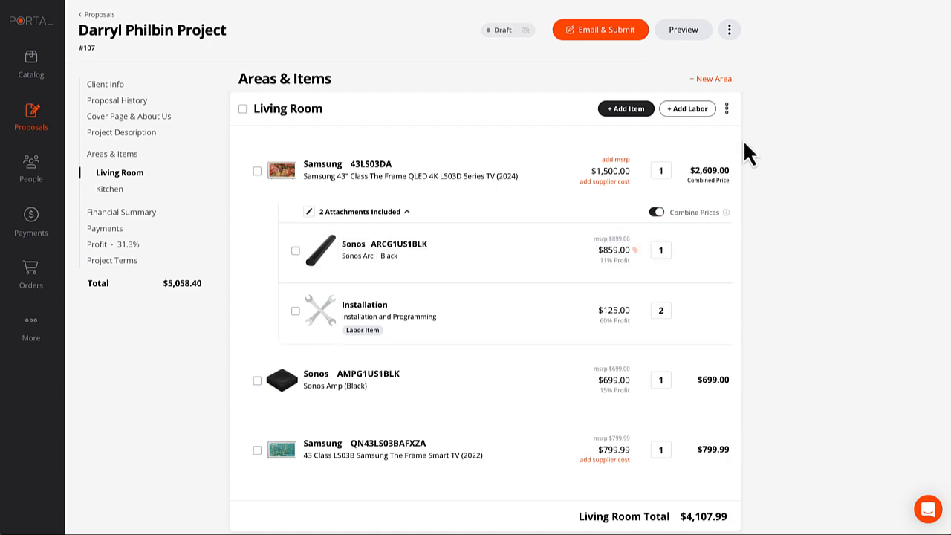
pyautogui.moveTo(709, 208)
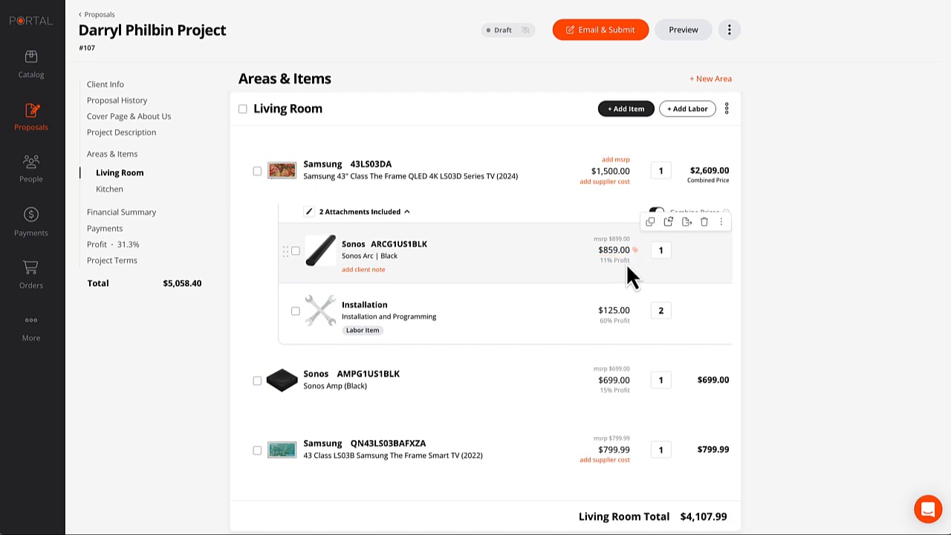
pyautogui.scroll(-2, 641, 264)
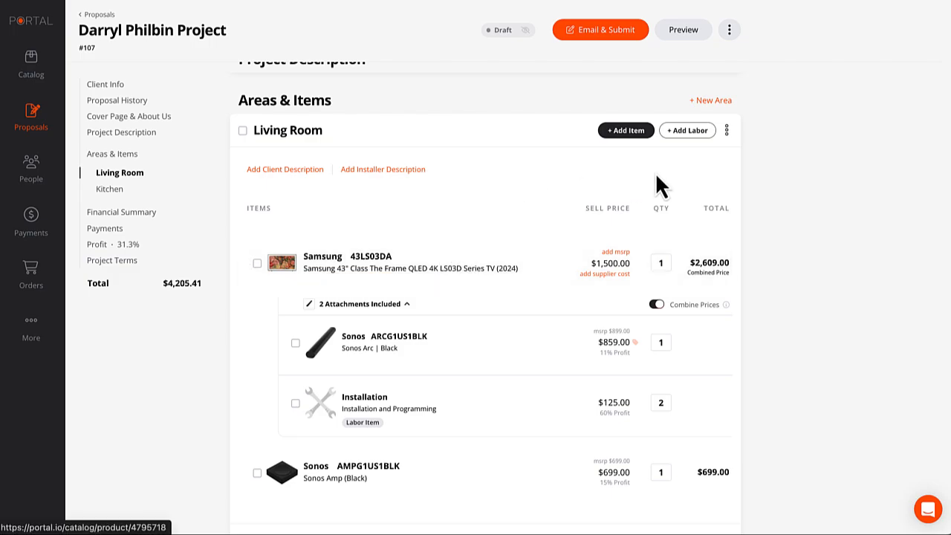
# Add another $125.00 Installation labor item to the Living Room and return to the proposal.
pyautogui.click(689, 134)
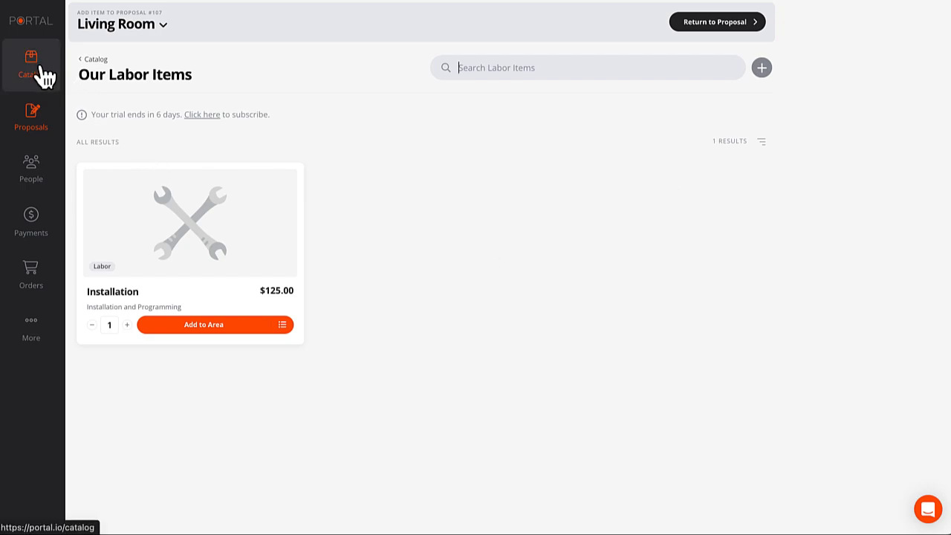
pyautogui.click(204, 328)
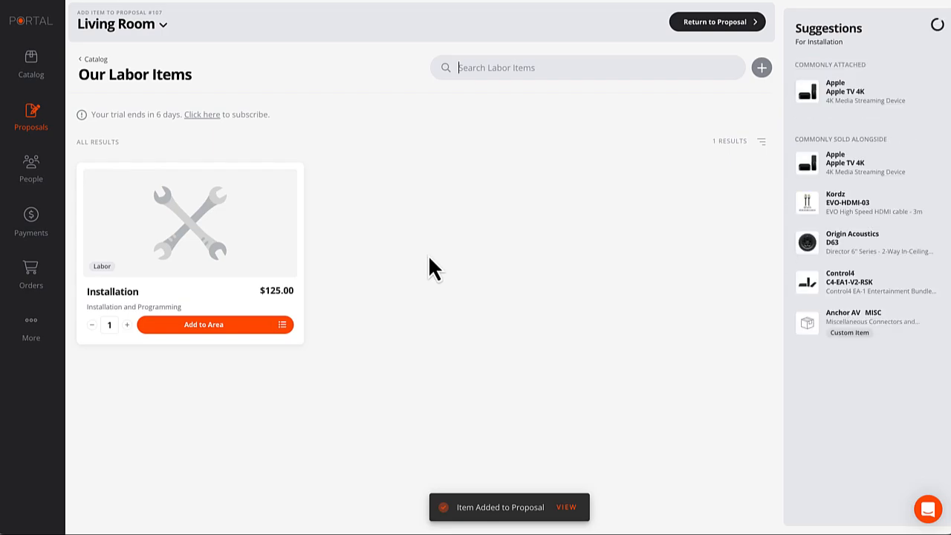
pyautogui.click(713, 23)
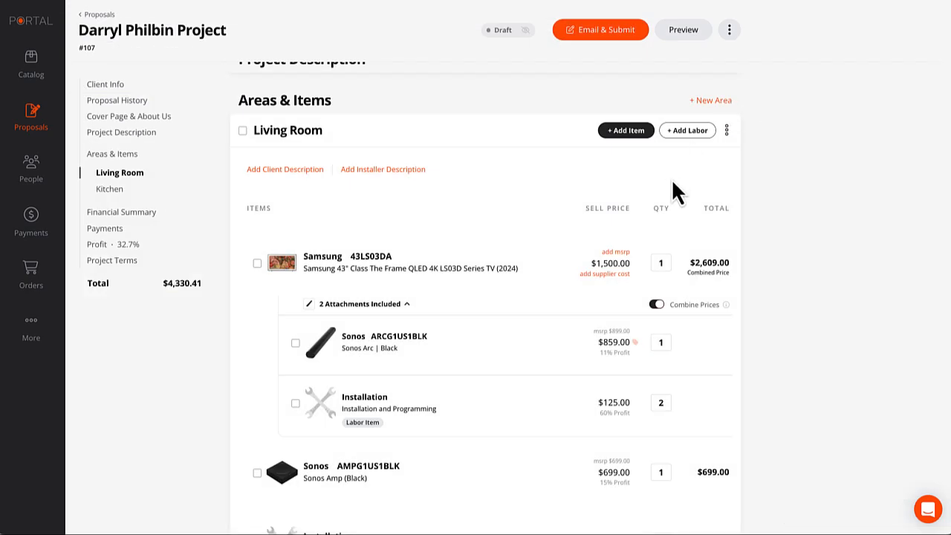
# Open the Anchor AV MISC item from Our Custom Items for the Living Room.
pyautogui.click(624, 110)
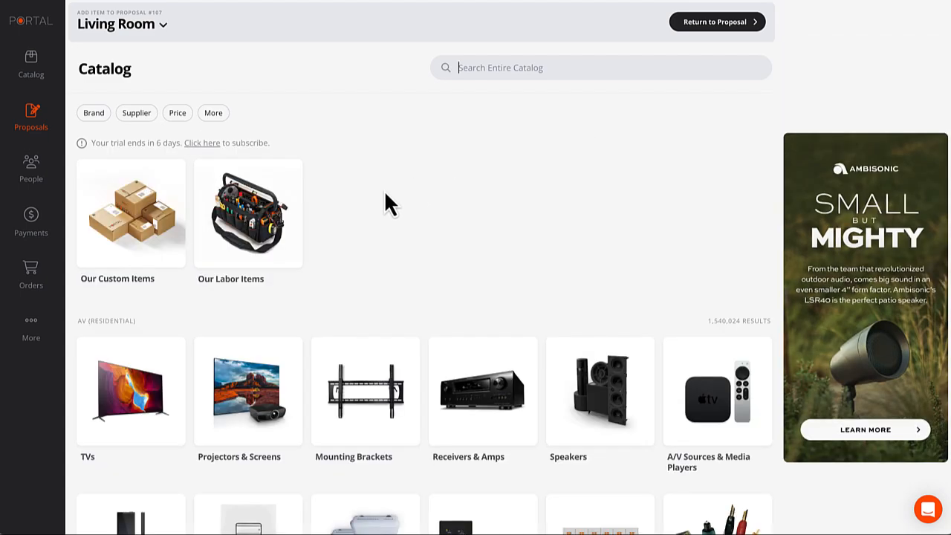
pyautogui.click(125, 229)
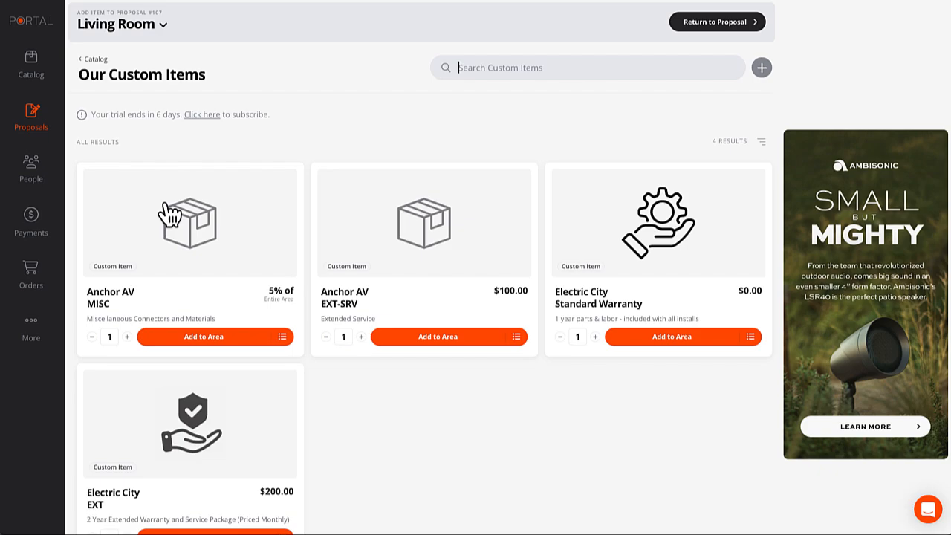
pyautogui.scroll(-1, 198, 218)
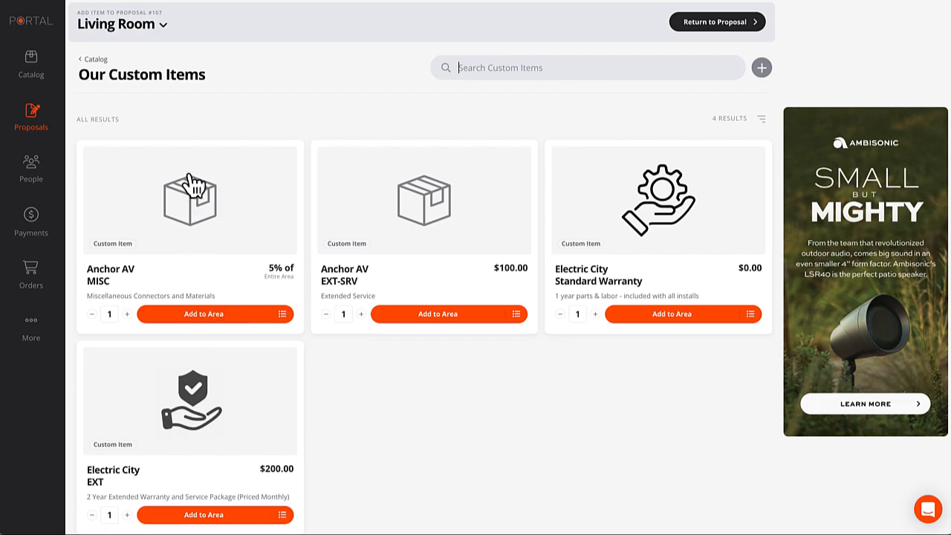
pyautogui.click(188, 201)
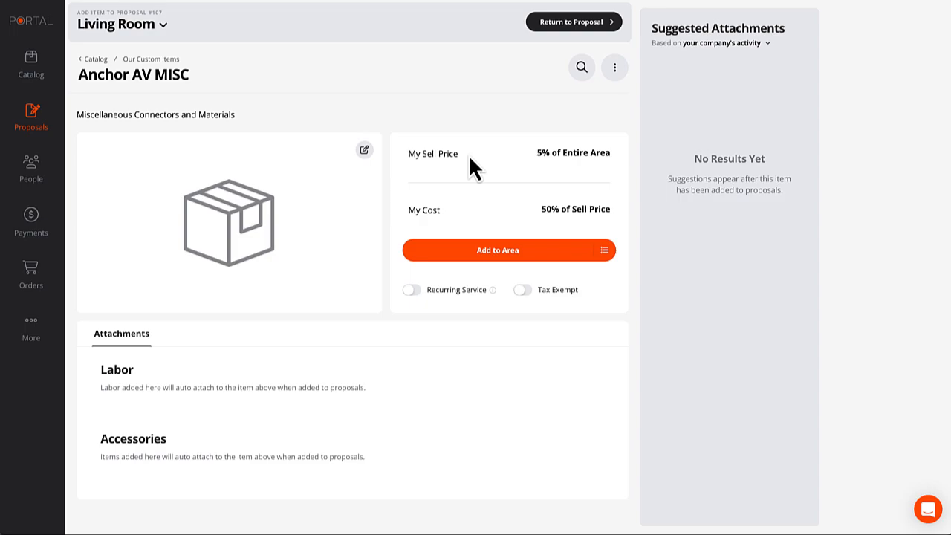
# Keep Anchor AV MISC priced at 5% of Entire Area and add it to the Living Room.
pyautogui.click(569, 158)
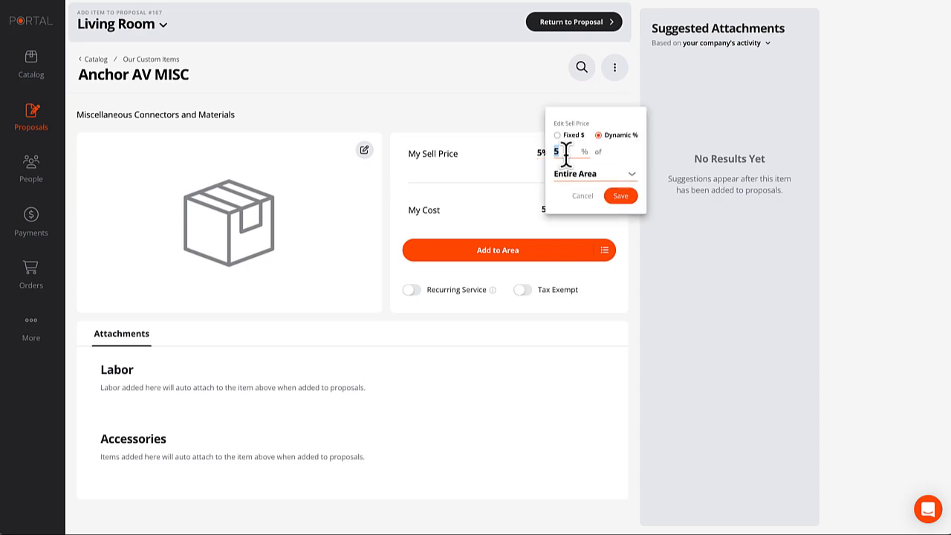
pyautogui.click(572, 136)
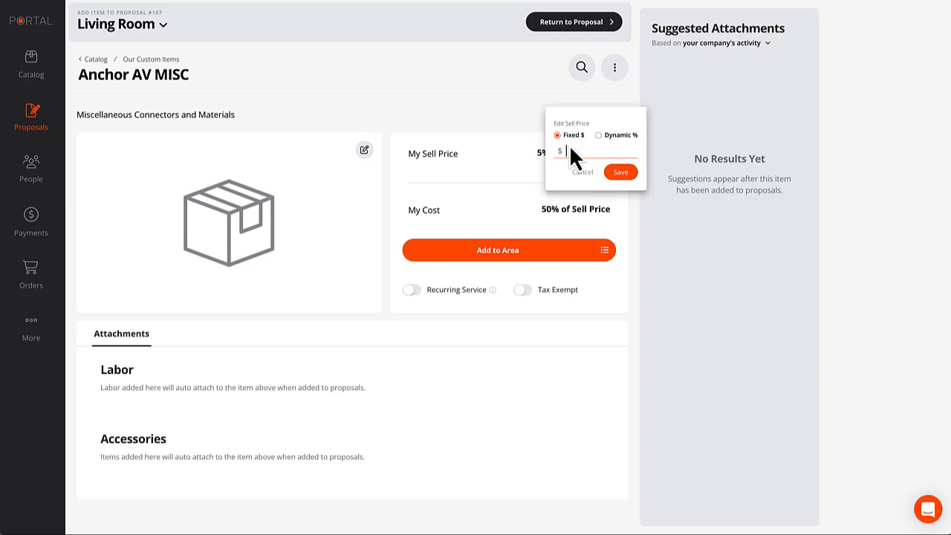
pyautogui.click(573, 152)
pyautogui.click(601, 138)
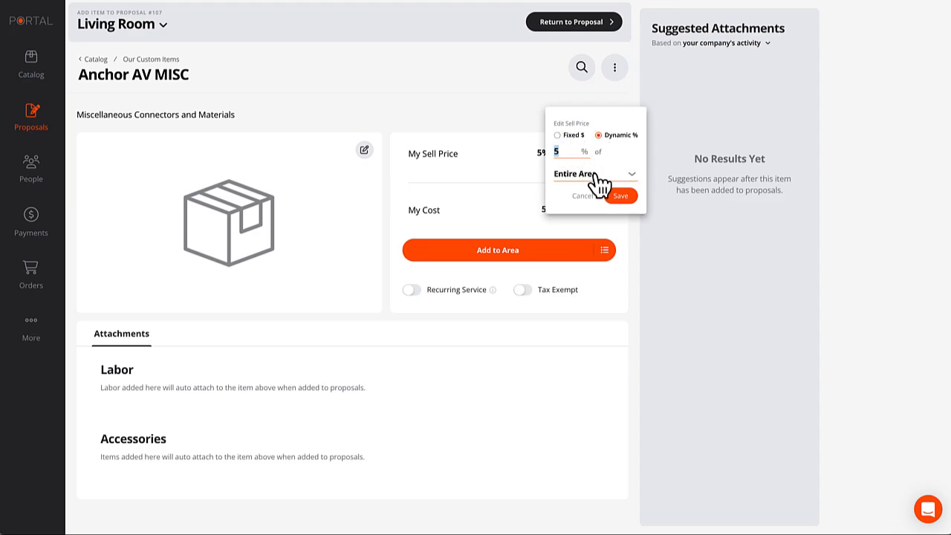
pyautogui.click(598, 179)
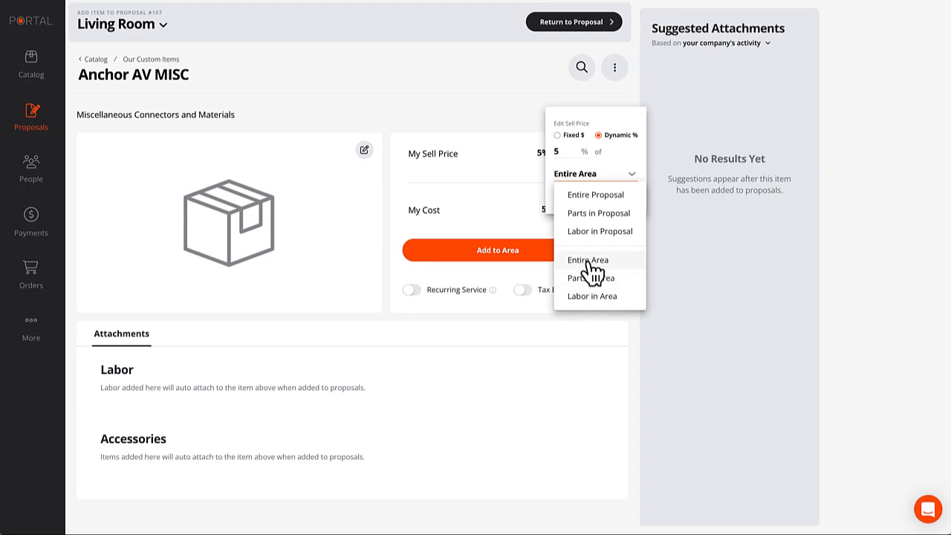
pyautogui.click(550, 171)
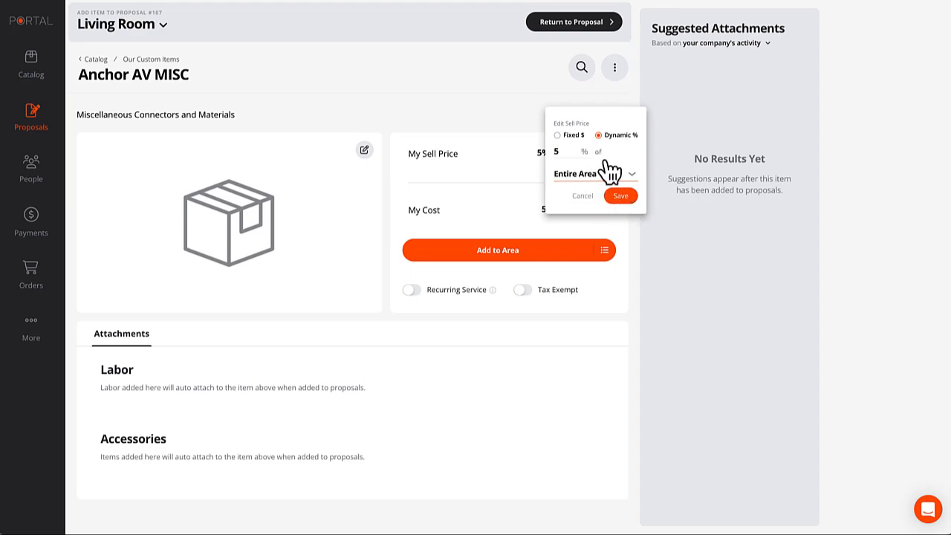
pyautogui.click(620, 198)
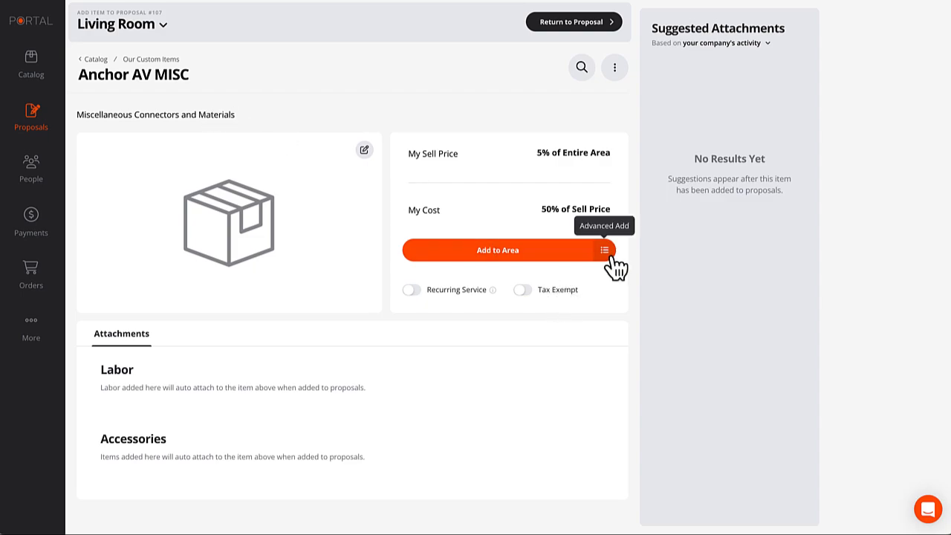
pyautogui.click(496, 253)
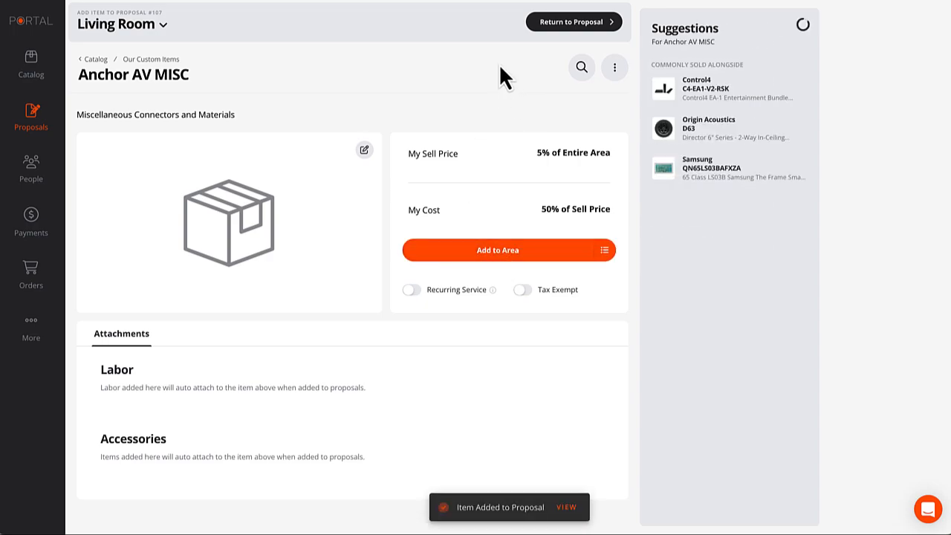
# Return to Proposal #107 and review Anchor AV MISC at $171.65 in the Living Room.
pyautogui.click(575, 23)
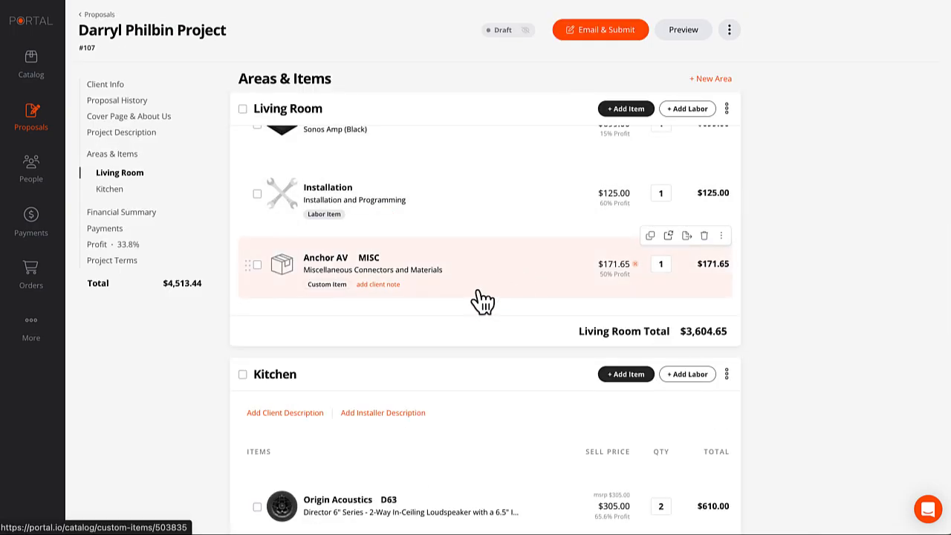
pyautogui.scroll(1, 478, 290)
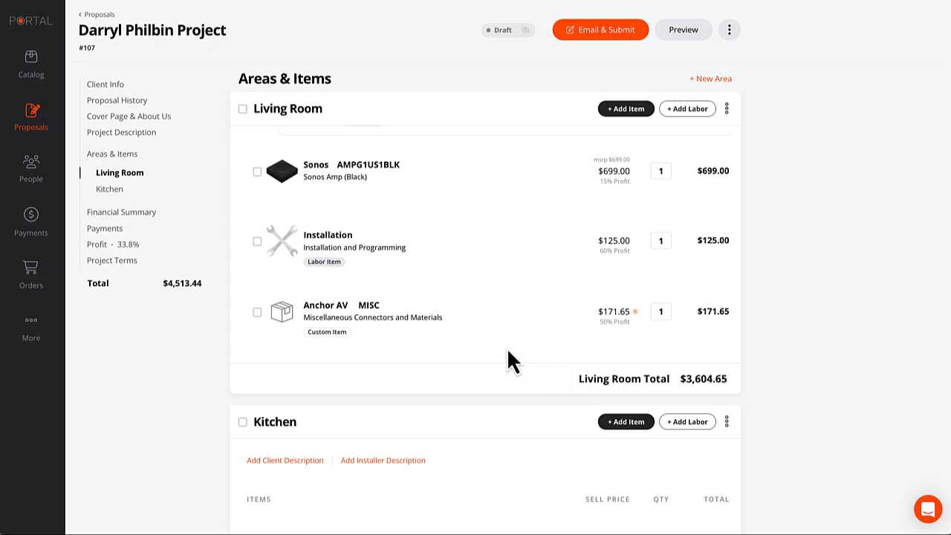
pyautogui.scroll(2, 507, 362)
pyautogui.scroll(2, 507, 357)
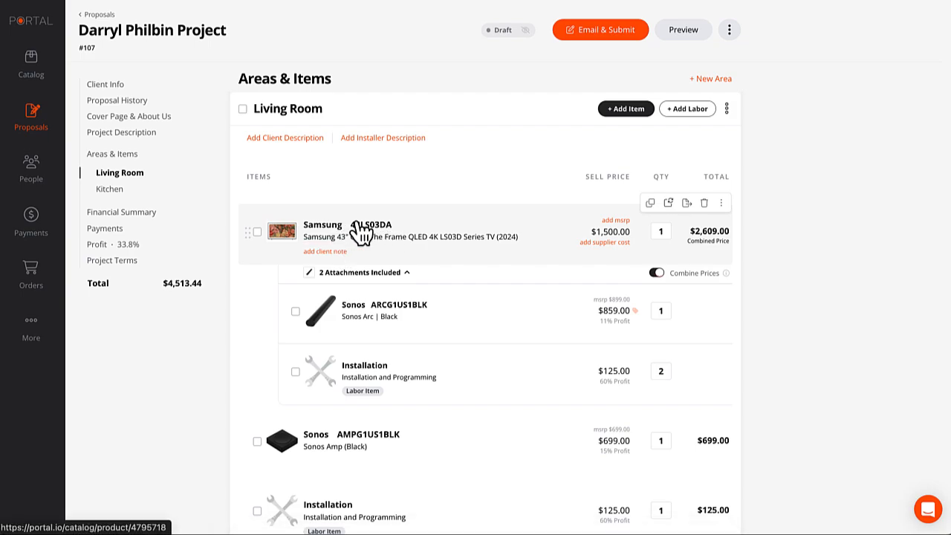
# Open the Samsung 43LS03DA catalog page in TVs and view its Installation attachment.
pyautogui.click(34, 75)
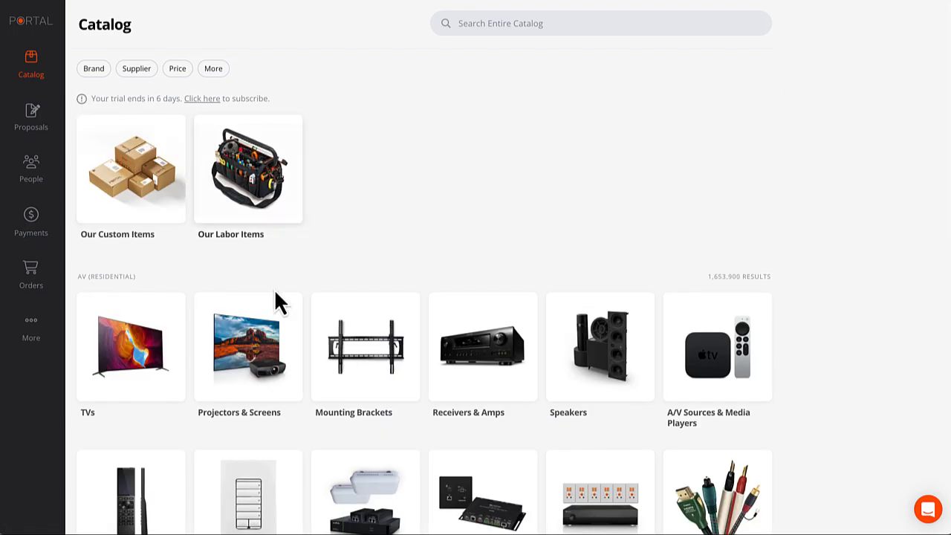
pyautogui.click(132, 342)
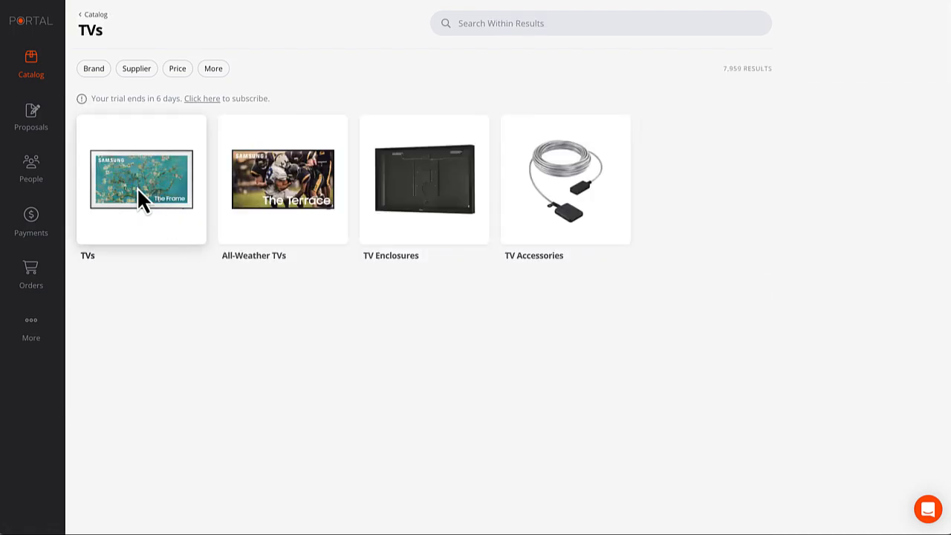
pyautogui.click(137, 187)
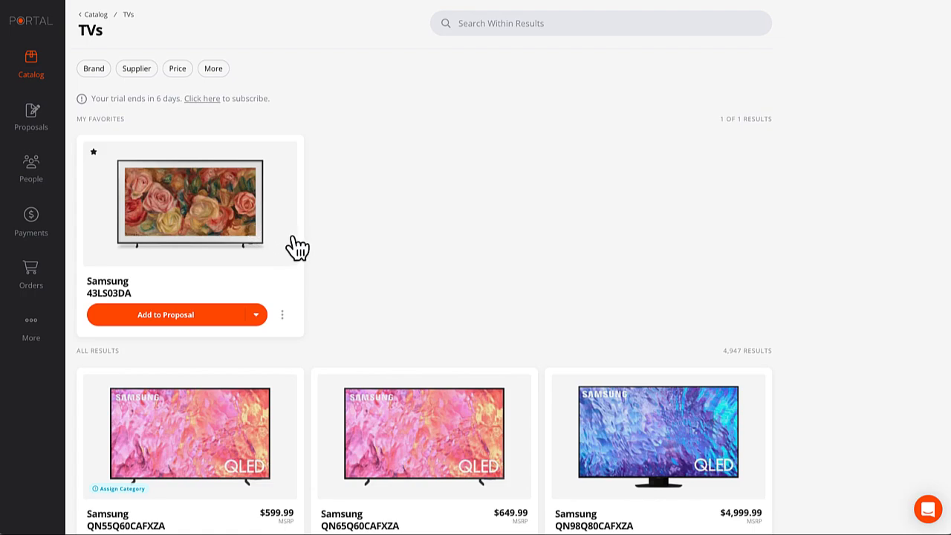
pyautogui.click(244, 220)
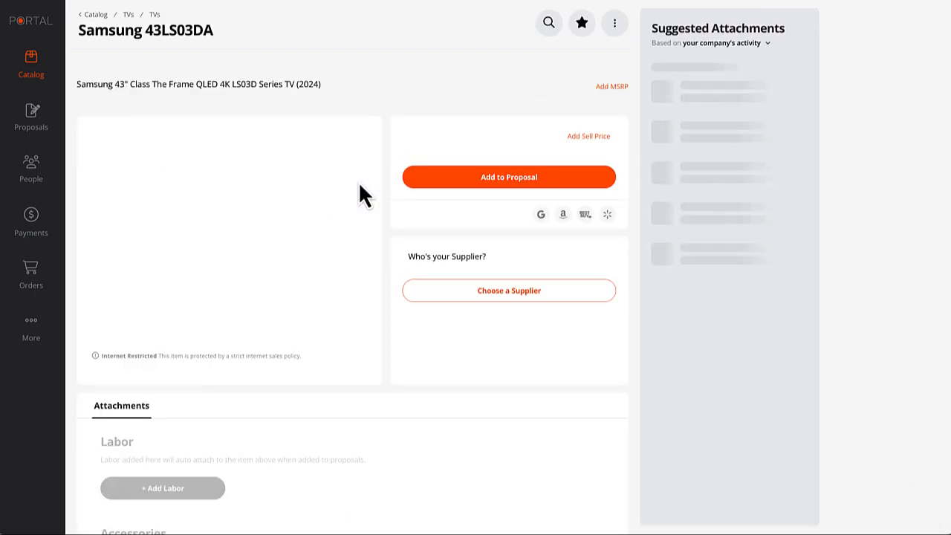
pyautogui.scroll(-3, 368, 217)
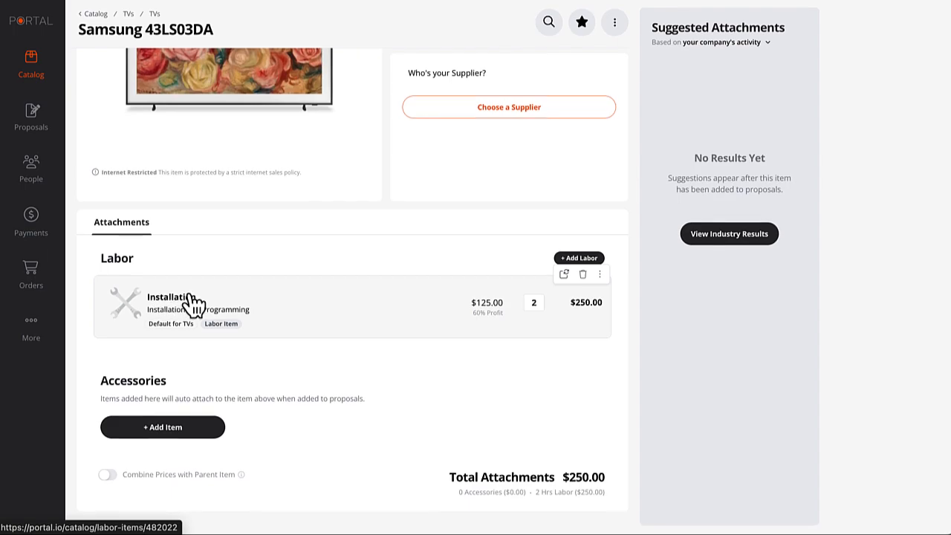
# Attach the Strong SM-T-L tilt mount from TV Mounts & Brackets as a Samsung TV accessory.
pyautogui.click(162, 437)
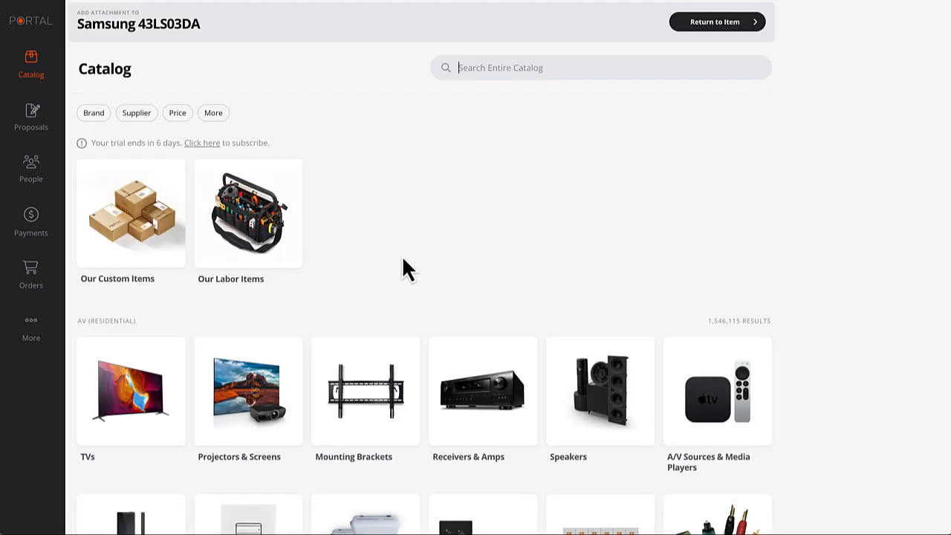
pyautogui.click(388, 379)
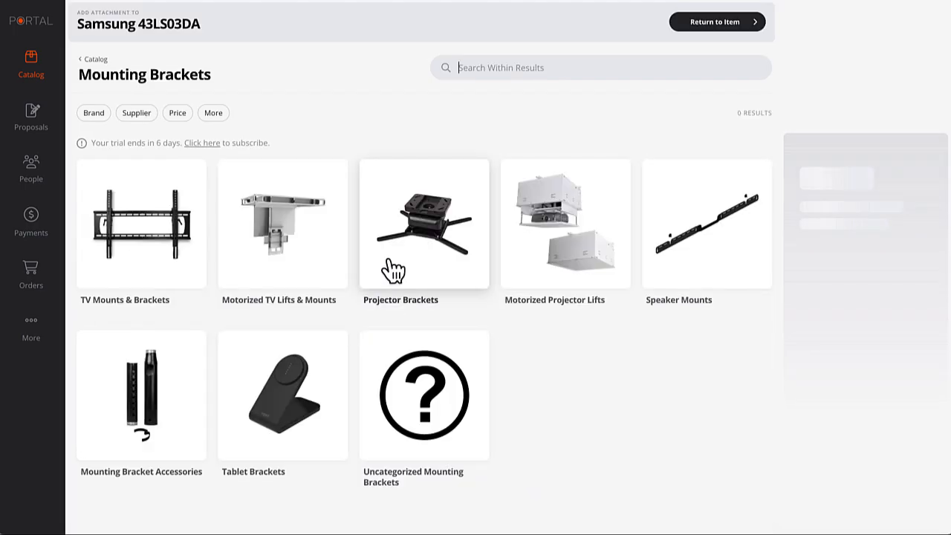
pyautogui.click(160, 239)
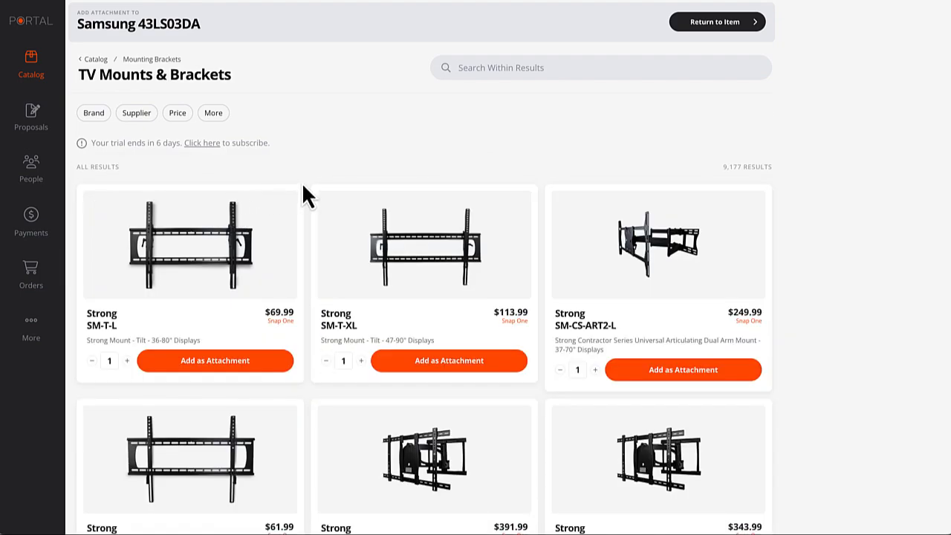
pyautogui.click(217, 366)
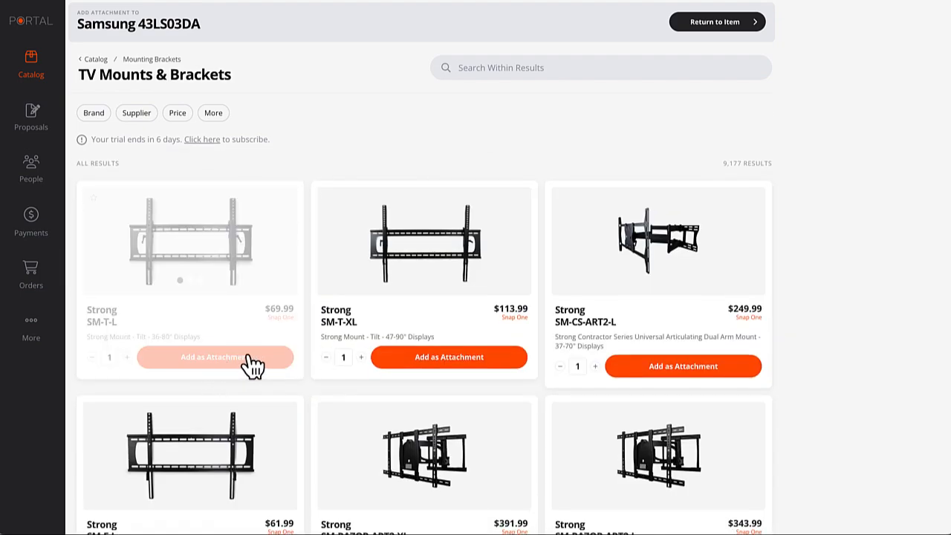
pyautogui.click(722, 23)
pyautogui.scroll(-1, 414, 301)
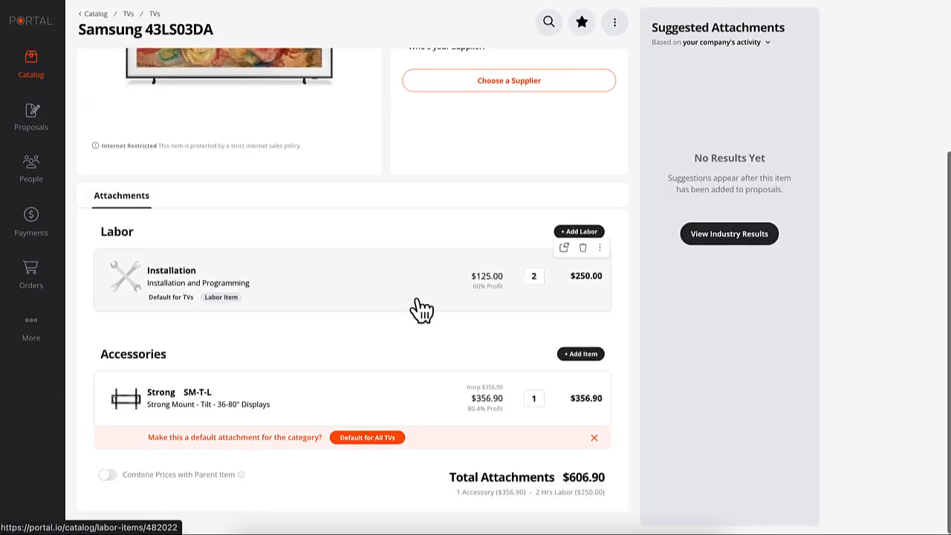
pyautogui.scroll(2, 349, 281)
pyautogui.scroll(-1, 350, 280)
pyautogui.scroll(-1, 355, 292)
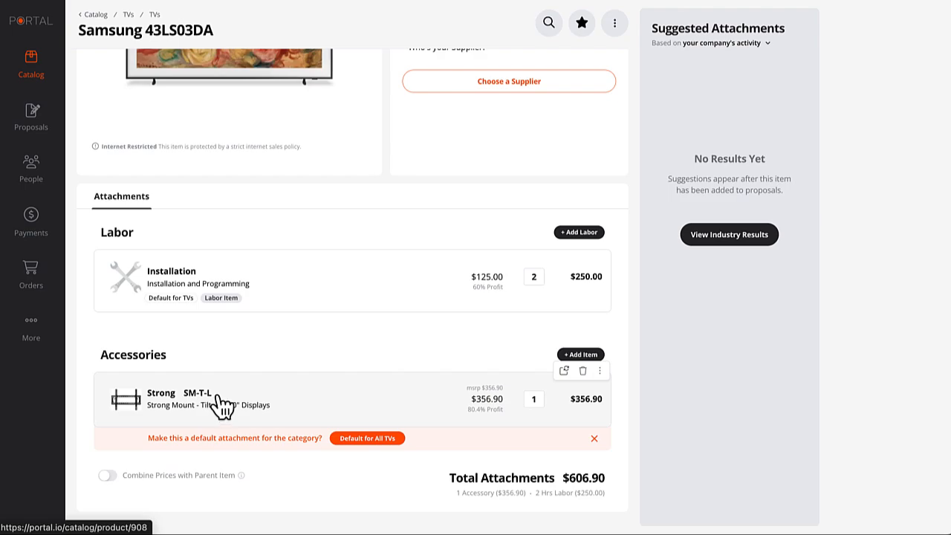
# Make the Strong SM-T-L mount a default for all TVs, keeping its price separate.
pyautogui.click(365, 438)
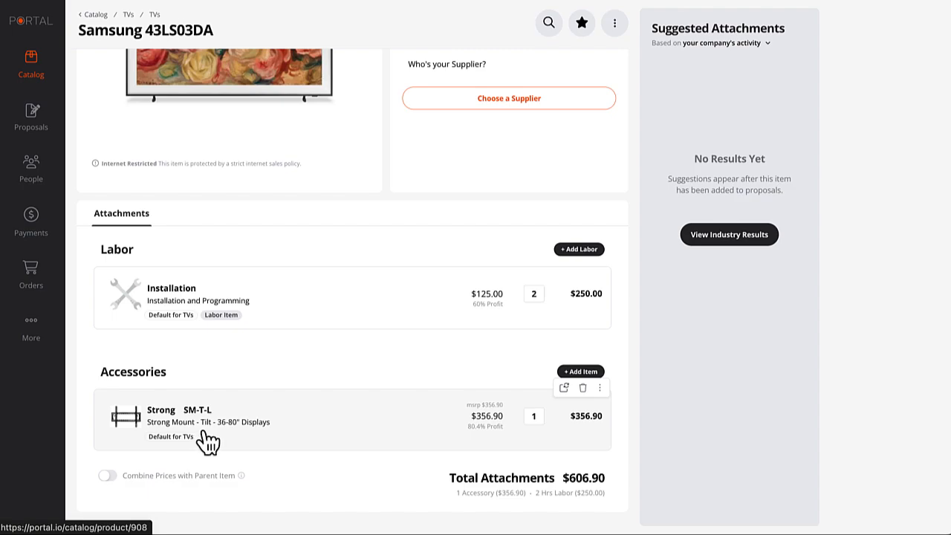
pyautogui.click(107, 475)
pyautogui.scroll(3, 224, 323)
pyautogui.scroll(-3, 209, 365)
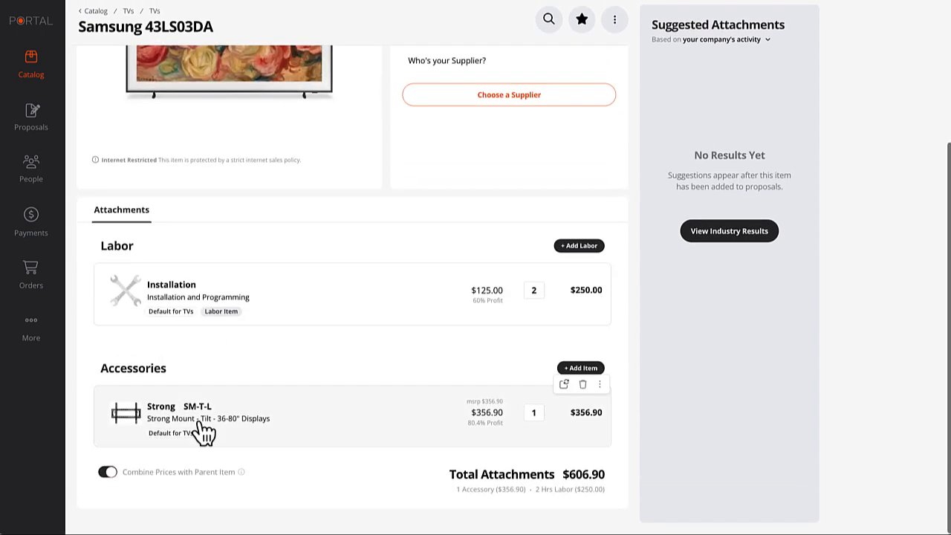
pyautogui.click(108, 471)
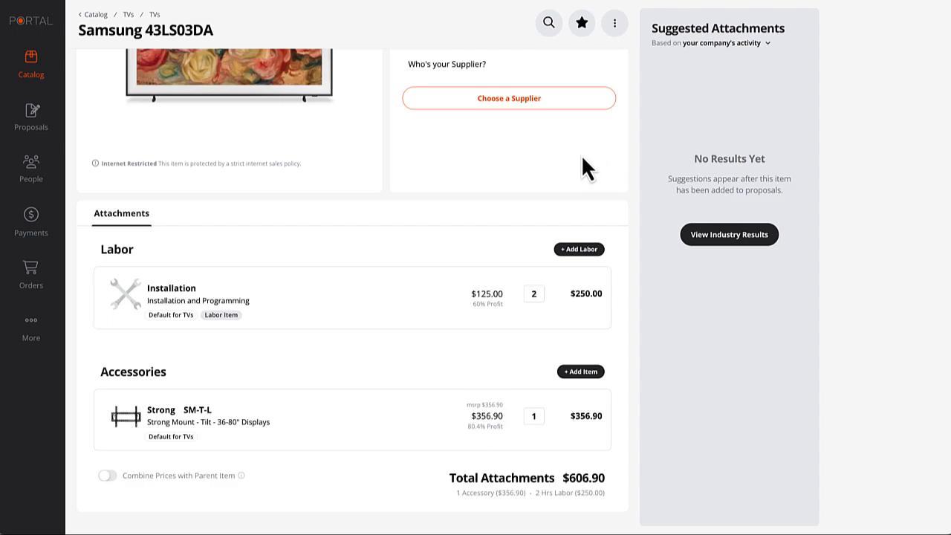
# Base the Samsung TV's suggested attachments on Industry Activity.
pyautogui.click(756, 43)
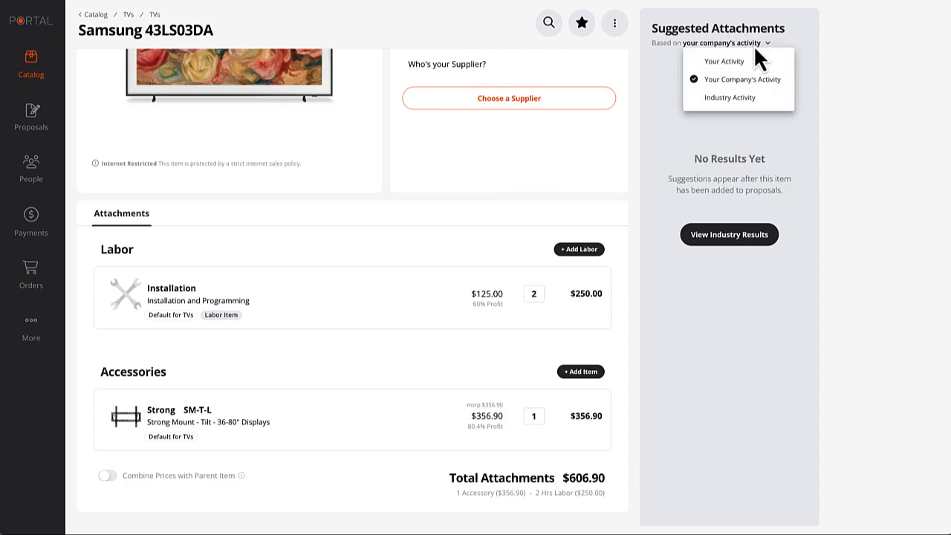
pyautogui.click(738, 97)
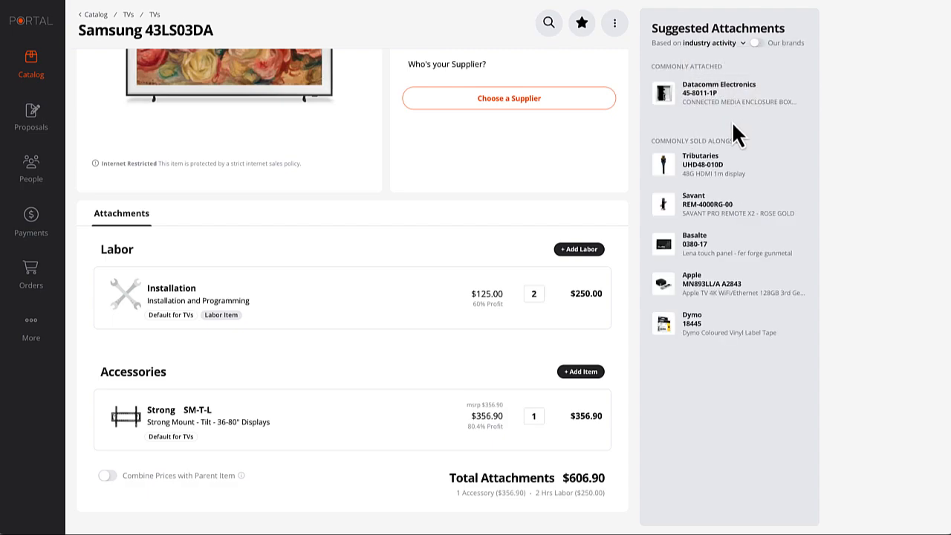
pyautogui.moveTo(721, 97)
pyautogui.moveTo(710, 293)
pyautogui.moveTo(714, 213)
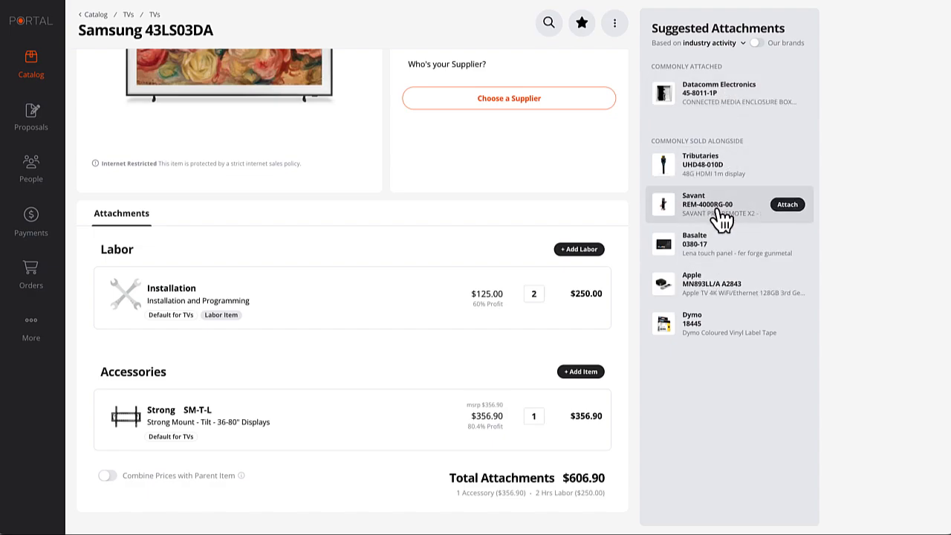
pyautogui.moveTo(433, 318)
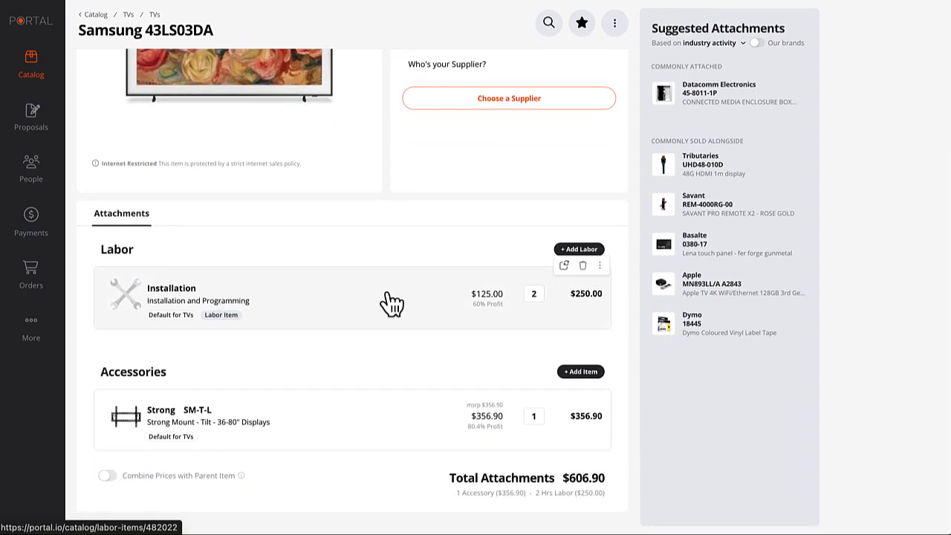
pyautogui.scroll(3, 391, 303)
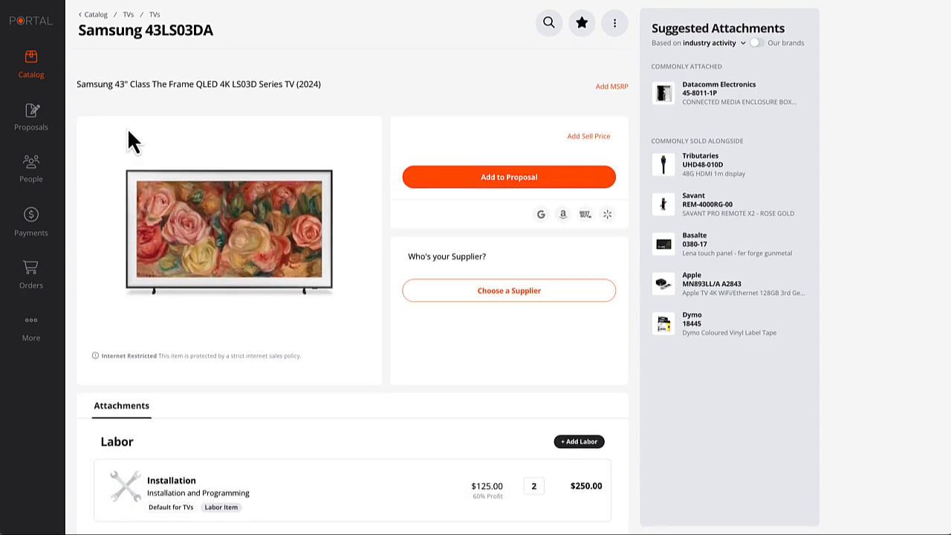
# Open proposal #107 from the Proposals list and bring up its Living Room area's ⋮ menu.
pyautogui.click(41, 119)
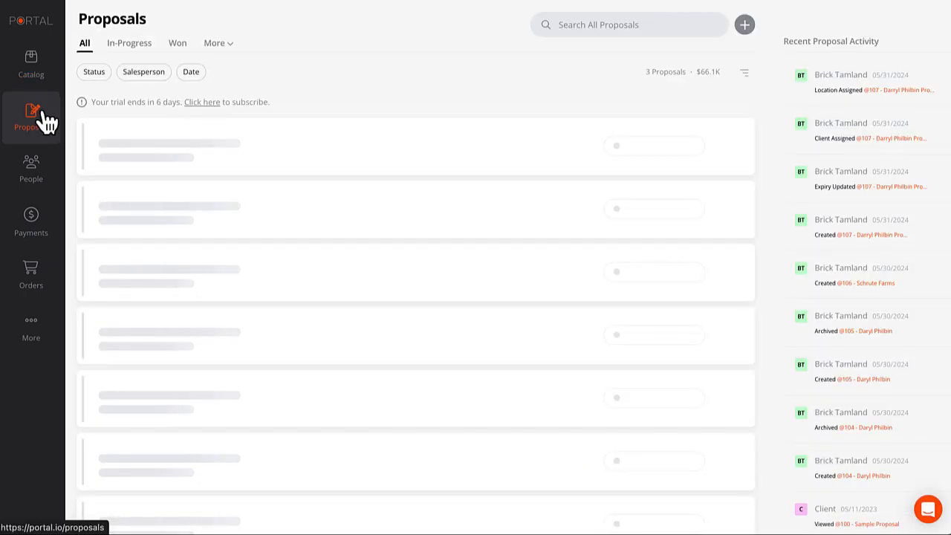
pyautogui.click(187, 138)
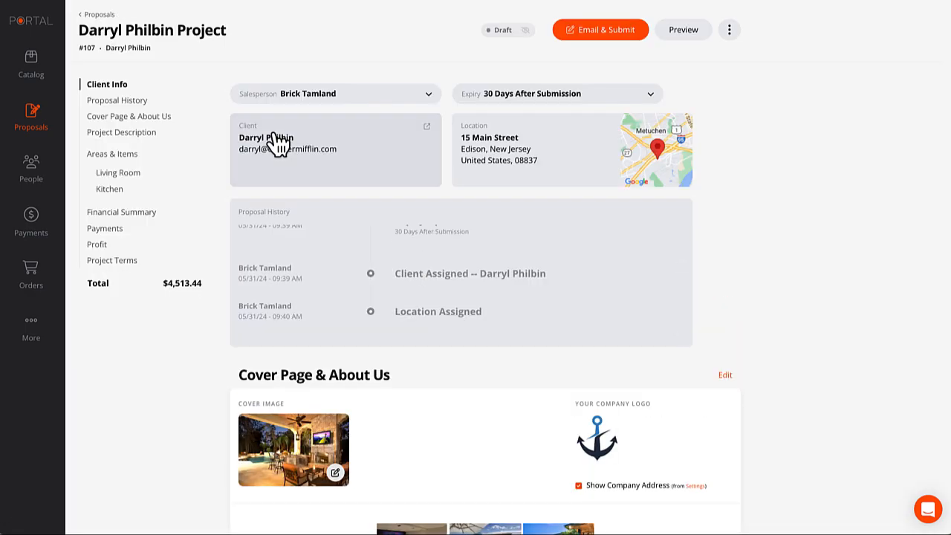
pyautogui.scroll(-2, 556, 279)
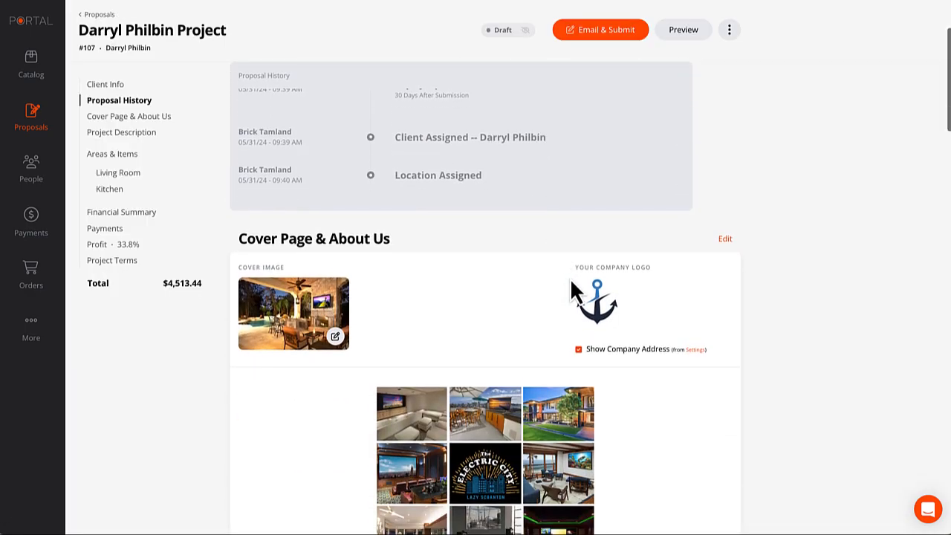
pyautogui.click(121, 173)
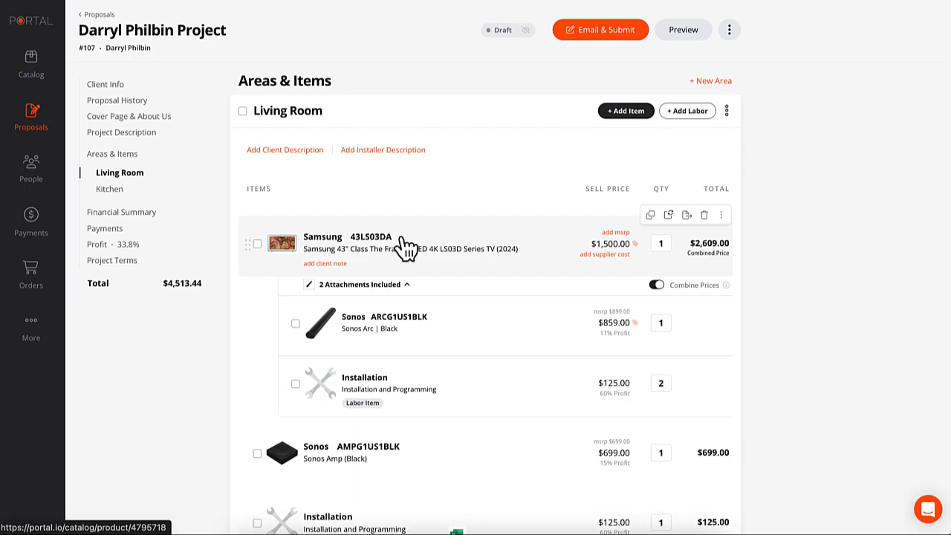
pyautogui.scroll(1, 586, 223)
pyautogui.click(728, 139)
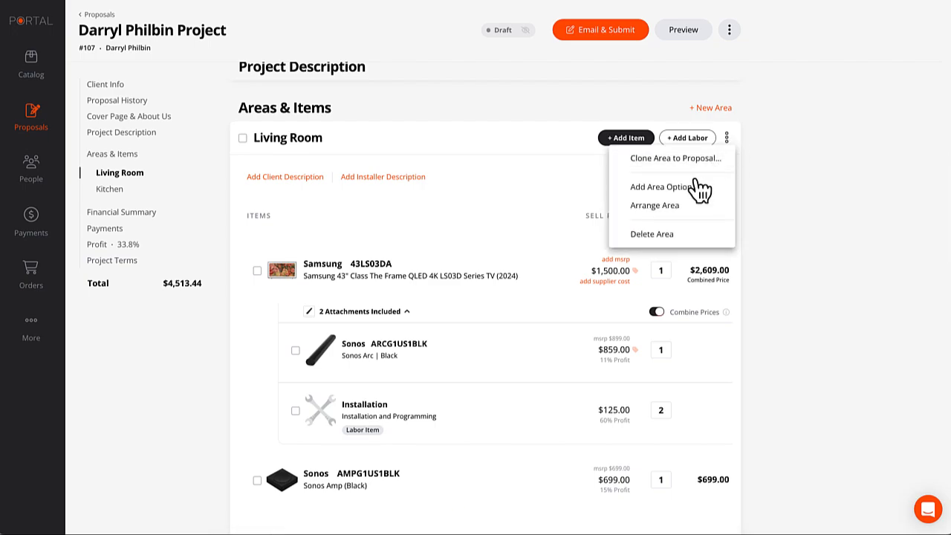
# Add an Option 2 to the Living Room and copy Option 1's items into it.
pyautogui.click(665, 190)
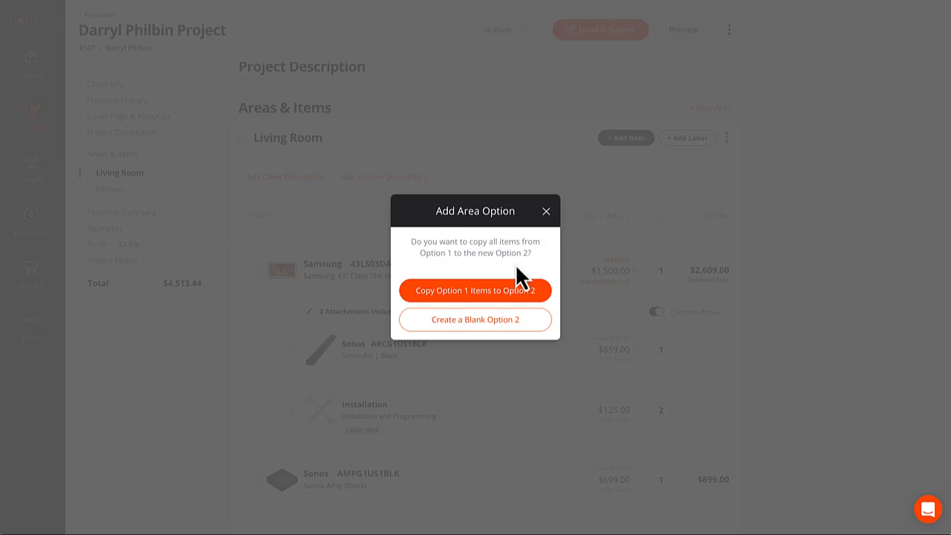
pyautogui.click(483, 295)
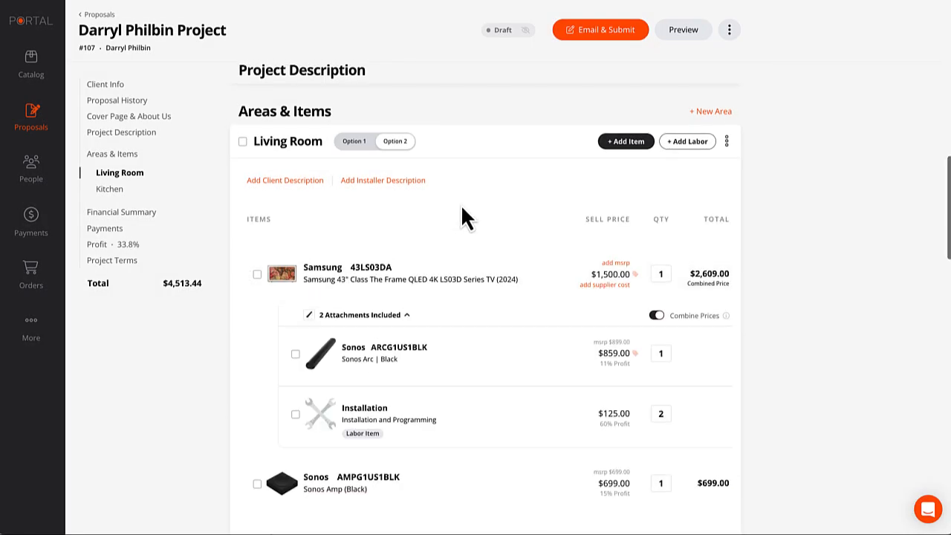
# Replace only Option 2's Samsung 43LS03DA TV with the Samsung QN75LS03DAFXZA at $2,499.99.
pyautogui.scroll(-2, 463, 215)
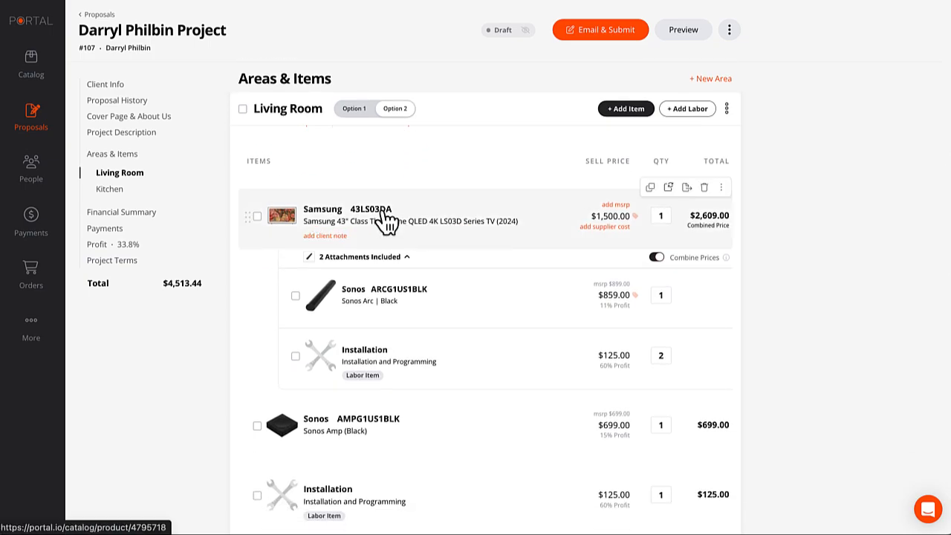
pyautogui.click(669, 187)
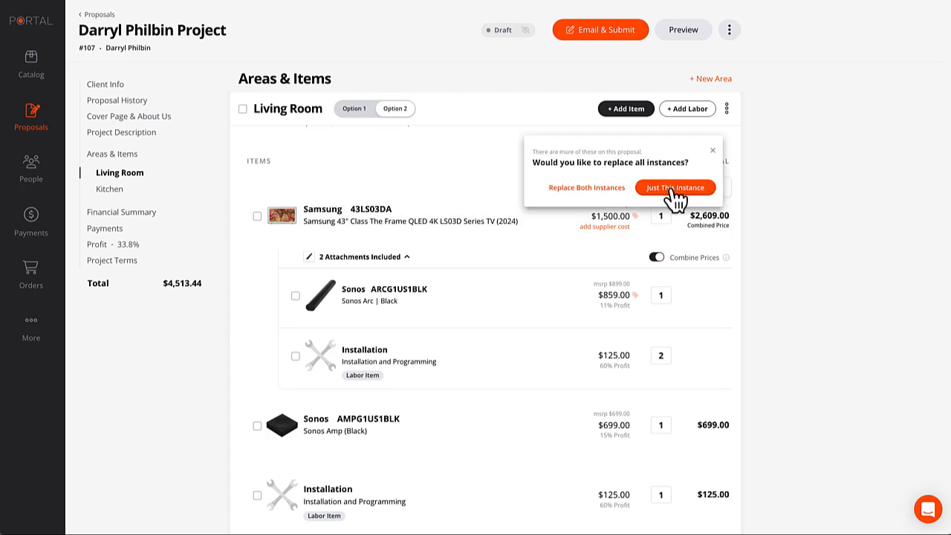
pyautogui.click(671, 189)
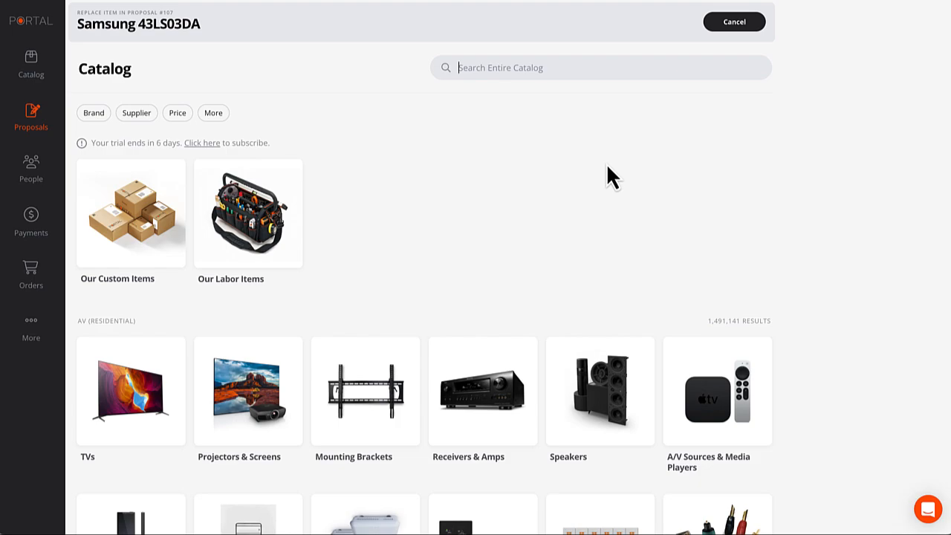
pyautogui.write('QN')
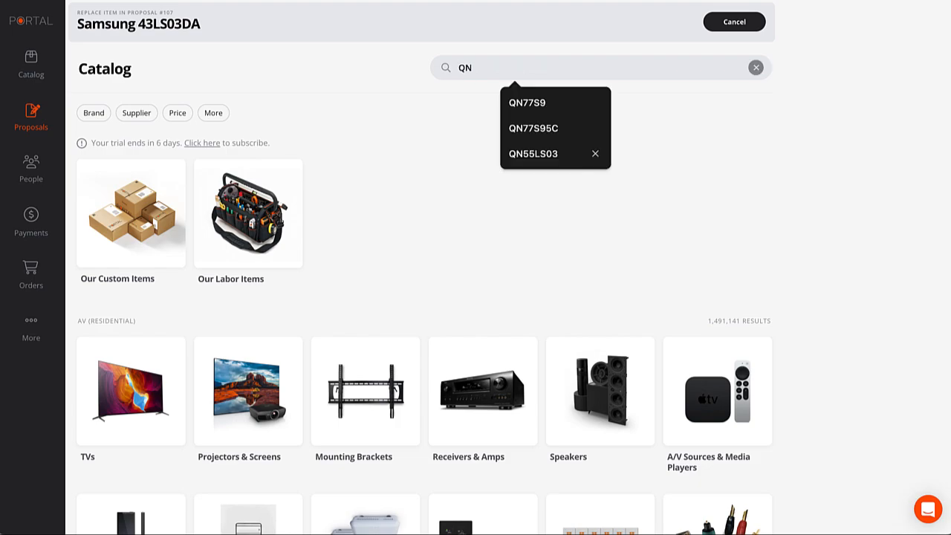
pyautogui.write('75LS')
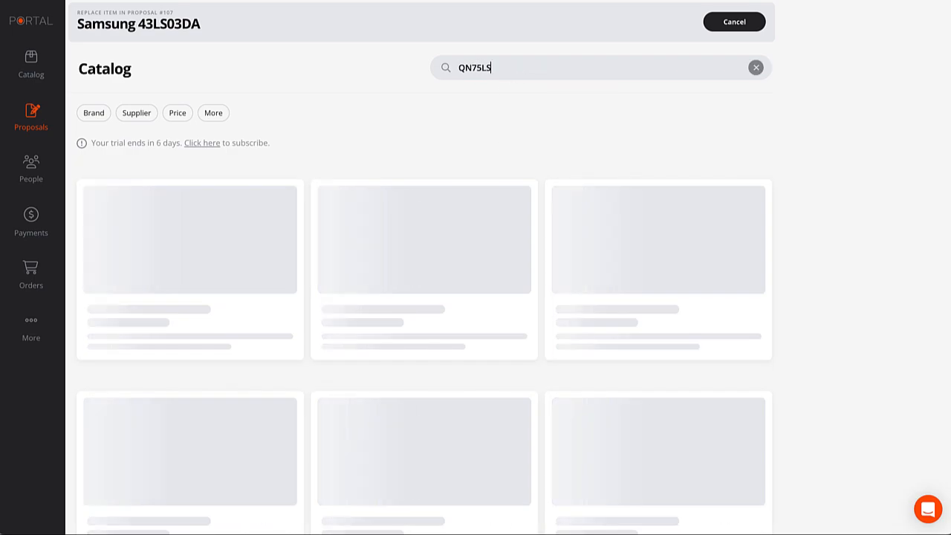
pyautogui.write('03')
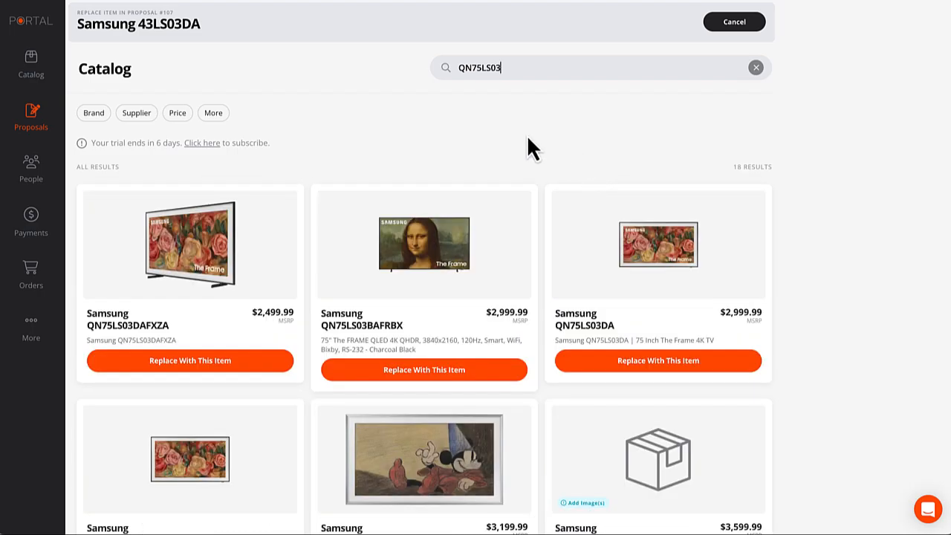
pyautogui.click(197, 361)
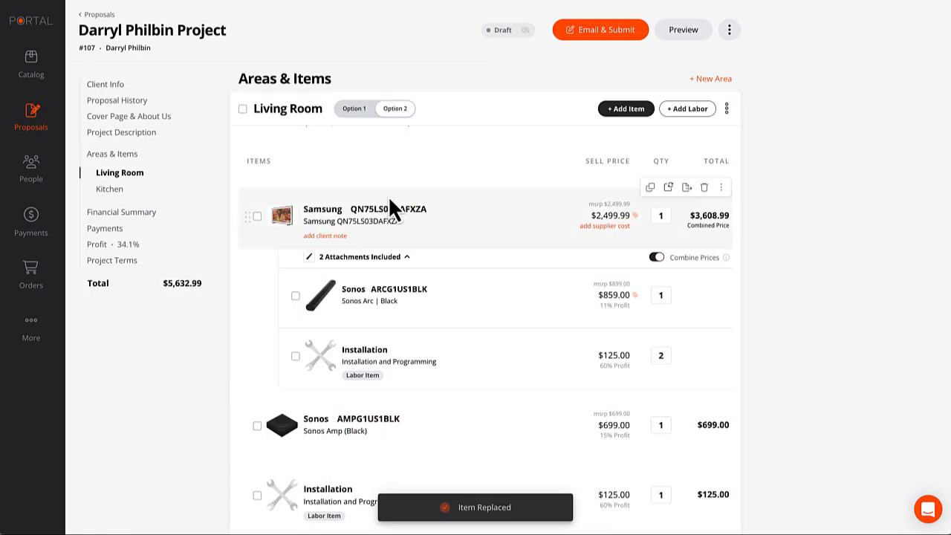
pyautogui.scroll(-1, 425, 223)
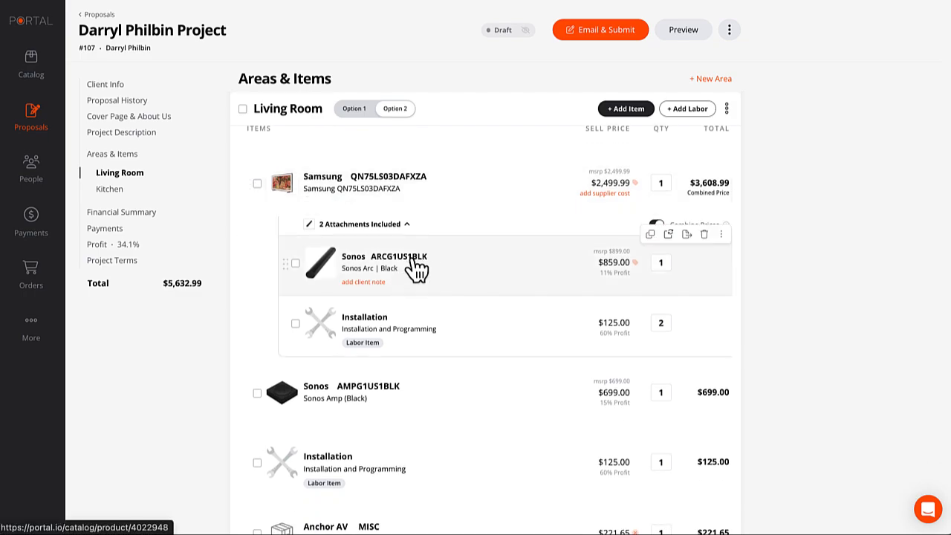
pyautogui.scroll(-2, 461, 270)
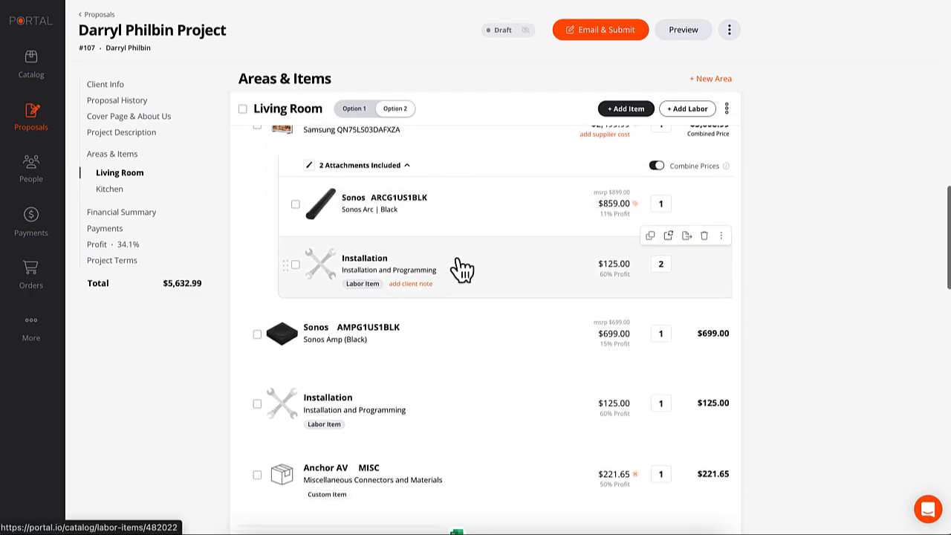
pyautogui.scroll(3, 461, 270)
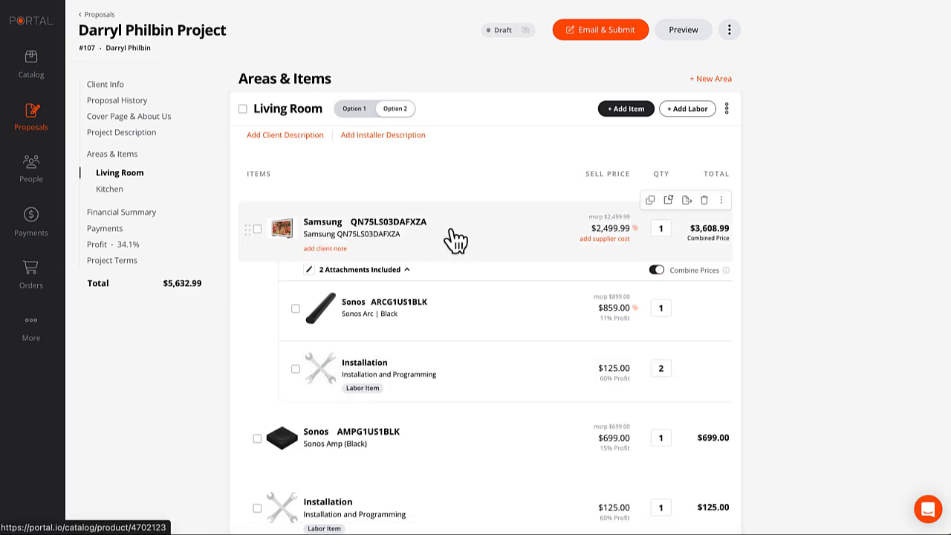
pyautogui.click(627, 111)
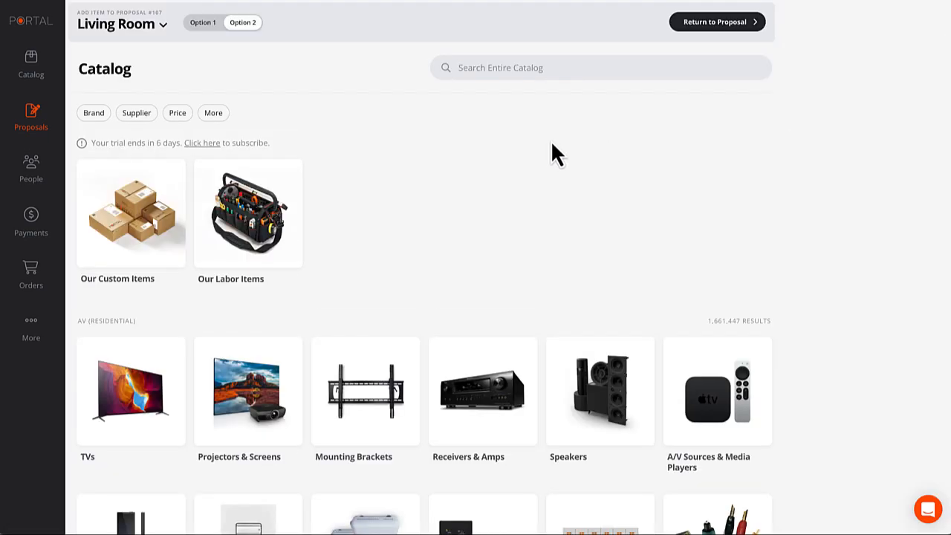
# Add Strong SM-T-L and SM-T-XL TV mounts to Option 2, and SM-T-L to Option 1.
pyautogui.click(501, 68)
pyautogui.click(369, 384)
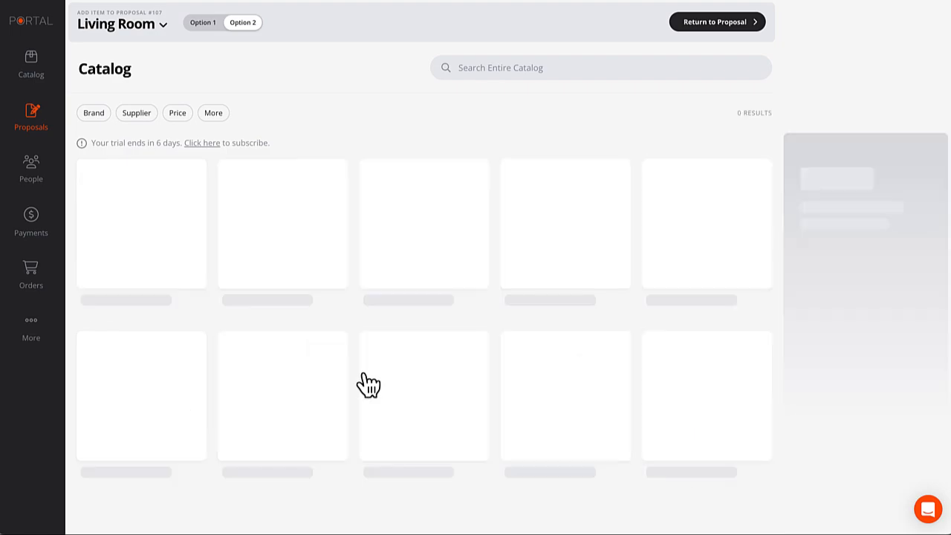
pyautogui.click(158, 240)
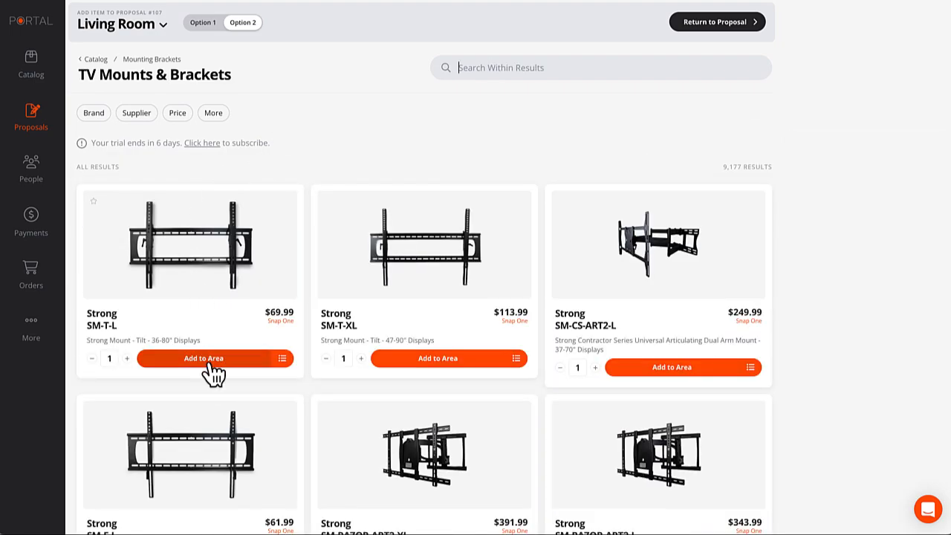
pyautogui.click(211, 364)
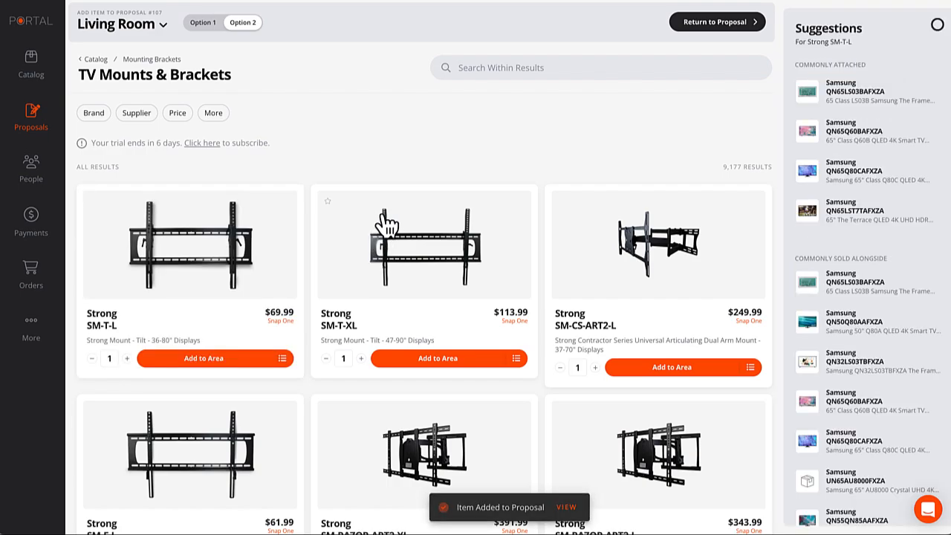
pyautogui.click(439, 360)
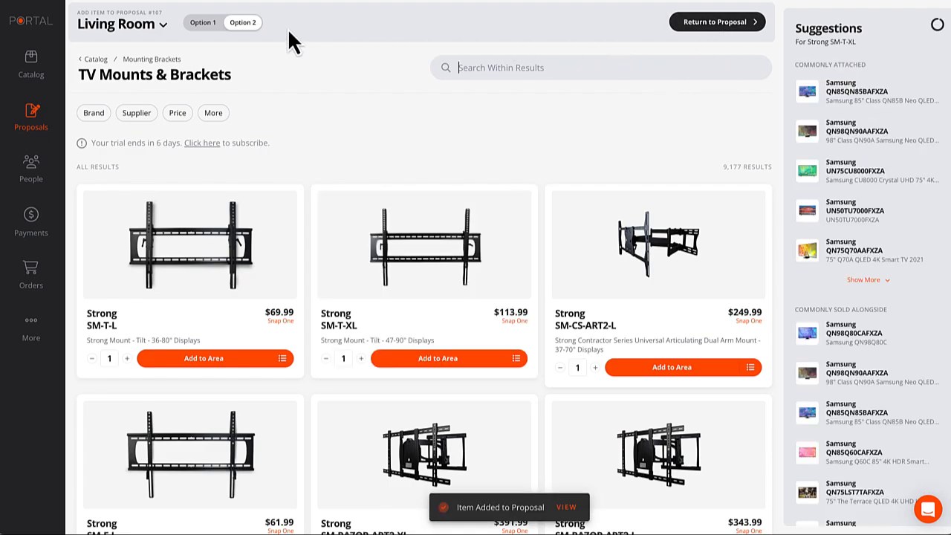
pyautogui.click(202, 23)
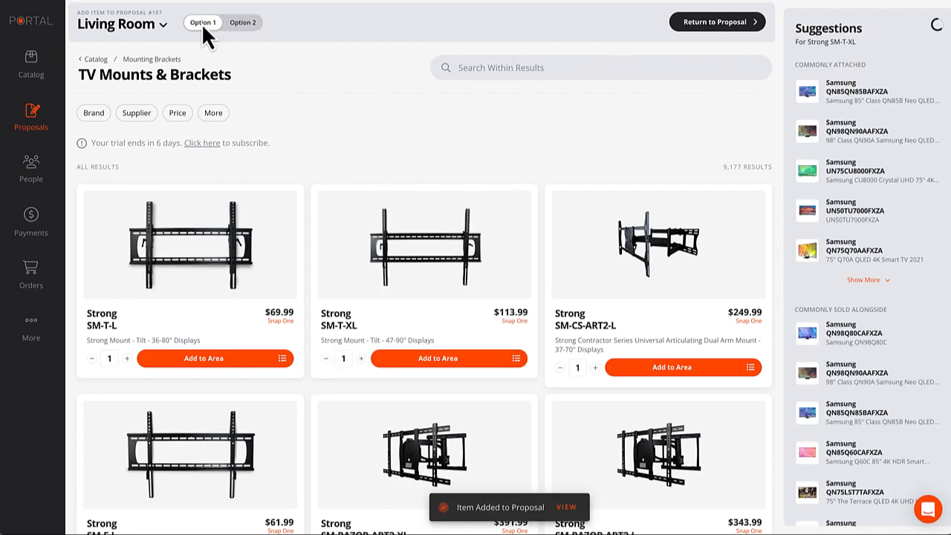
pyautogui.click(207, 364)
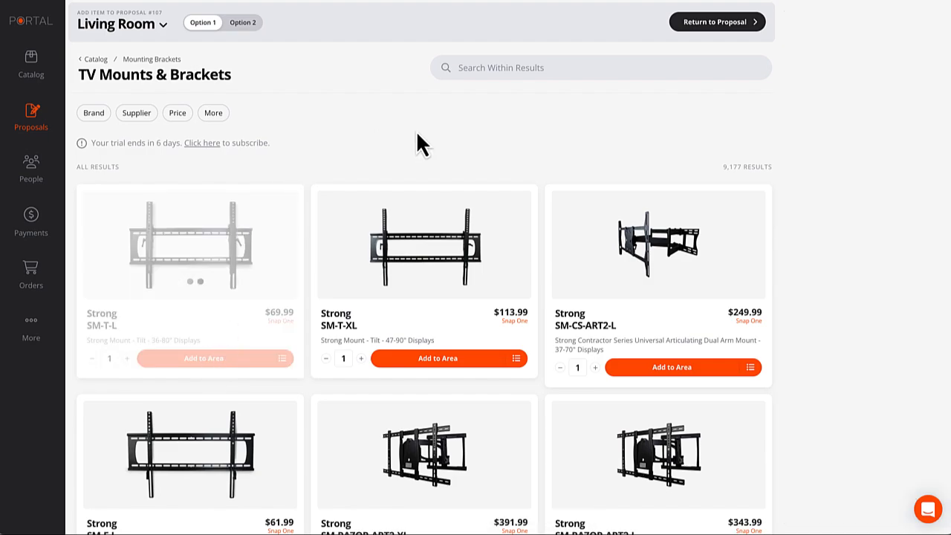
pyautogui.click(709, 22)
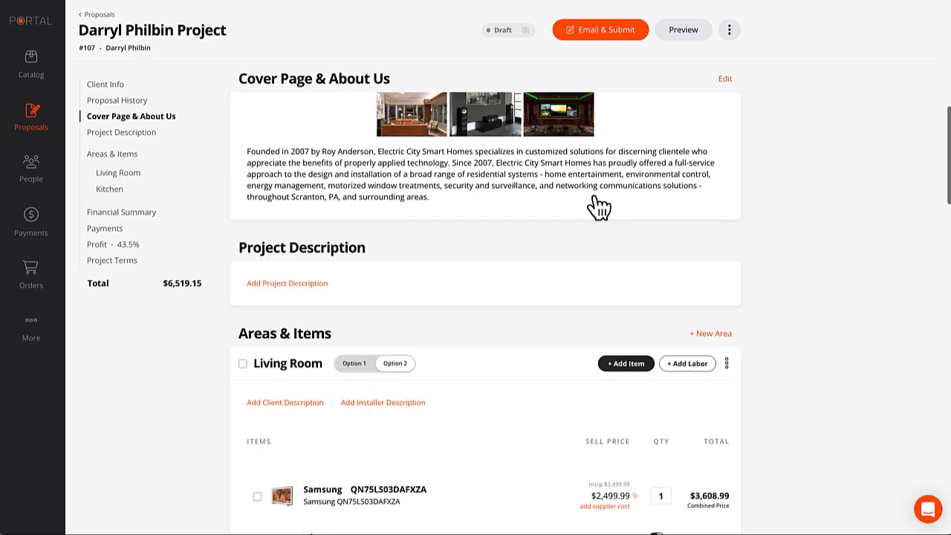
# In Option 2, delete the extra SM-T-L and attach the SM-T-XL mount to the Samsung TV.
pyautogui.scroll(-10, 493, 261)
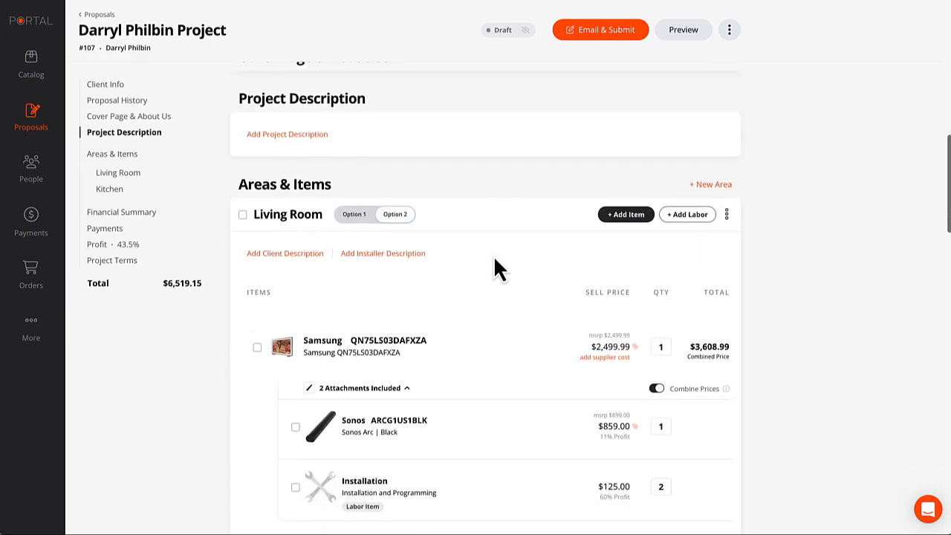
pyautogui.scroll(-1, 396, 432)
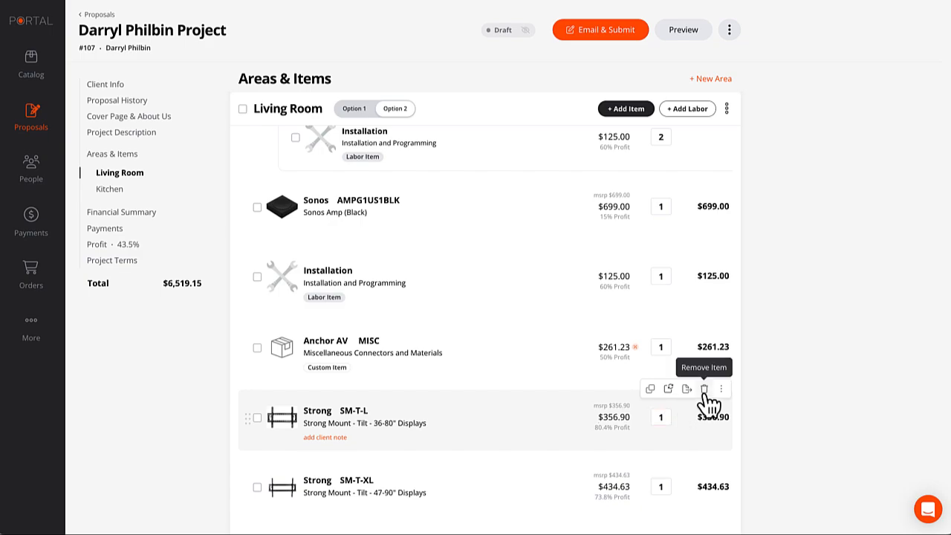
pyautogui.scroll(5, 577, 372)
pyautogui.scroll(-5, 576, 360)
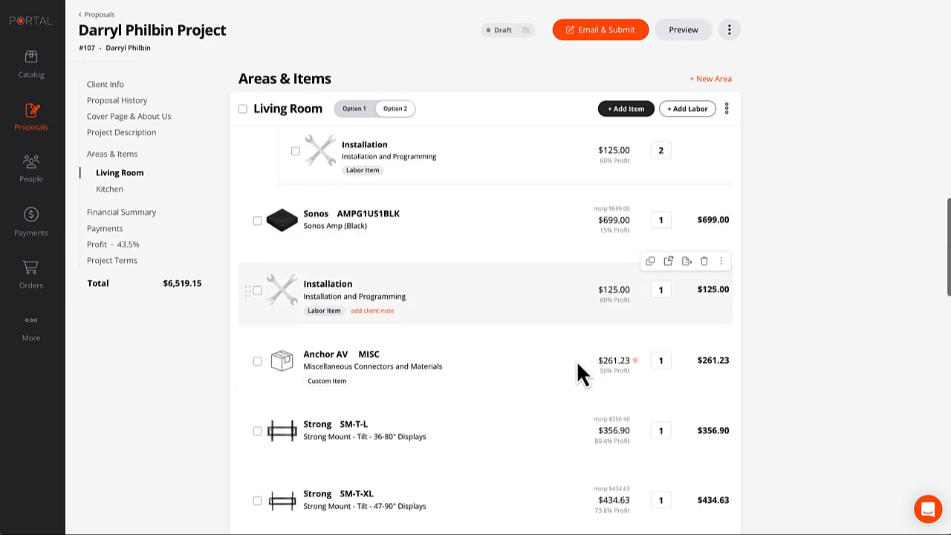
pyautogui.click(704, 313)
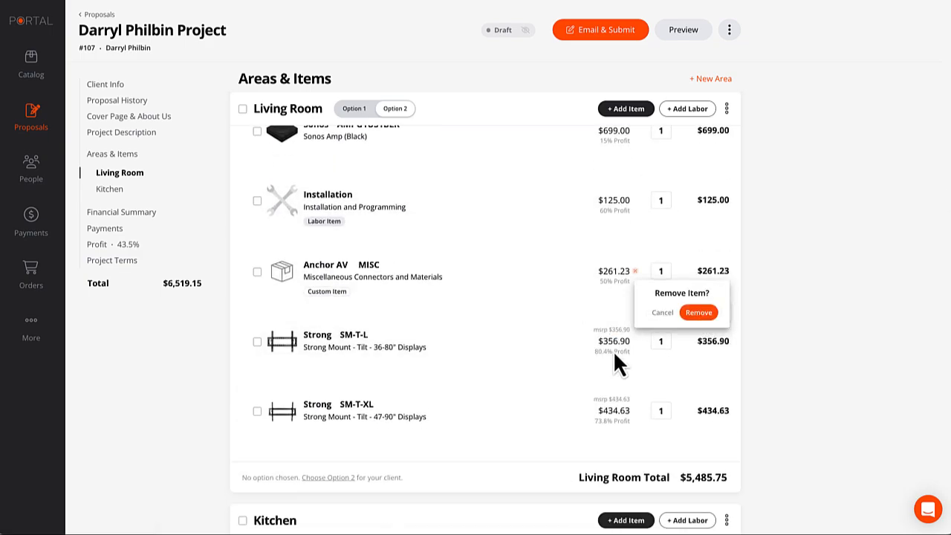
pyautogui.click(700, 313)
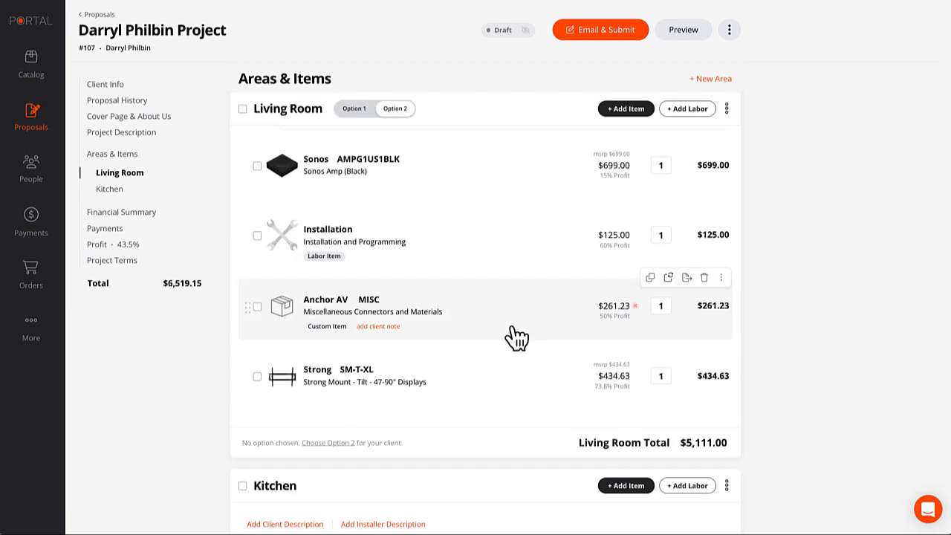
pyautogui.moveTo(249, 378); pyautogui.dragTo(281, 287)
pyautogui.moveTo(250, 350); pyautogui.dragTo(301, 215)
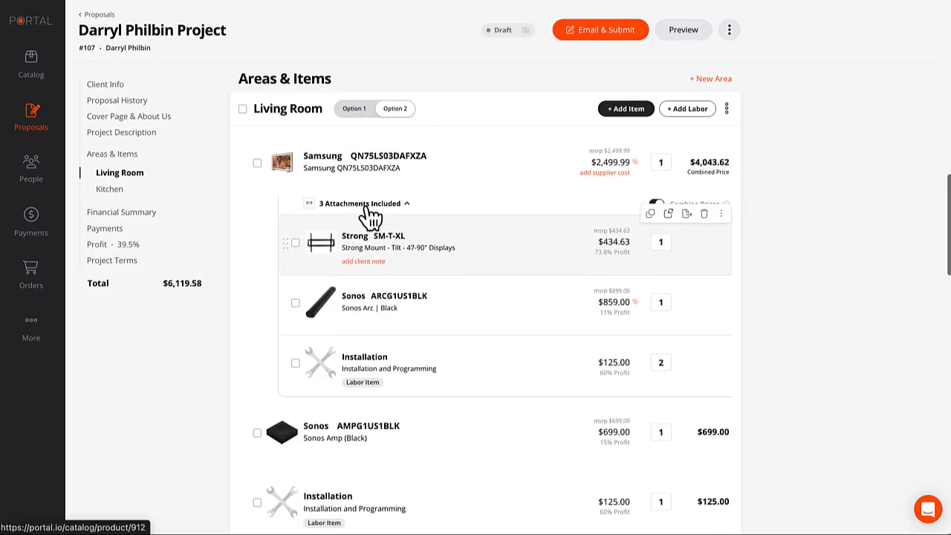
# In Option 1, attach the SM-T-L mount as the TV's first attachment.
pyautogui.click(354, 109)
pyautogui.scroll(-5, 353, 223)
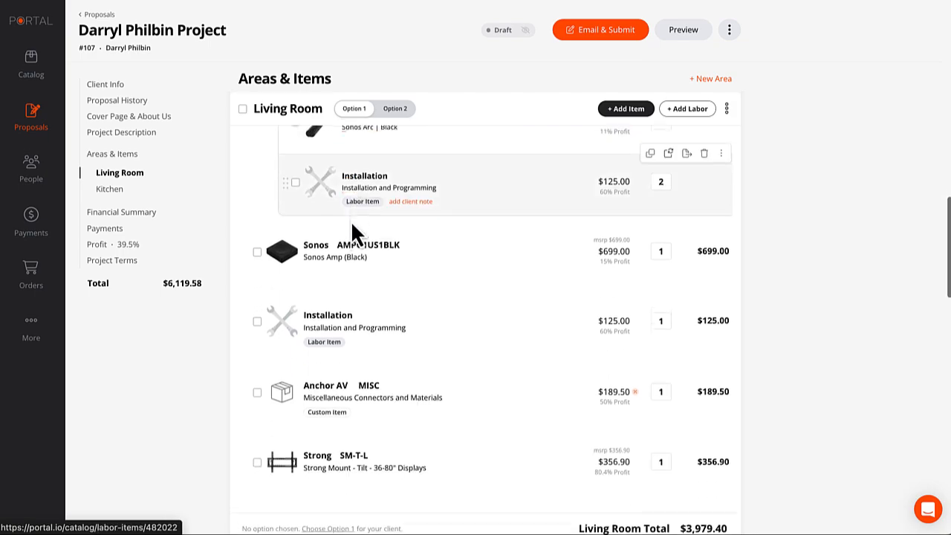
pyautogui.moveTo(251, 331); pyautogui.dragTo(250, 227)
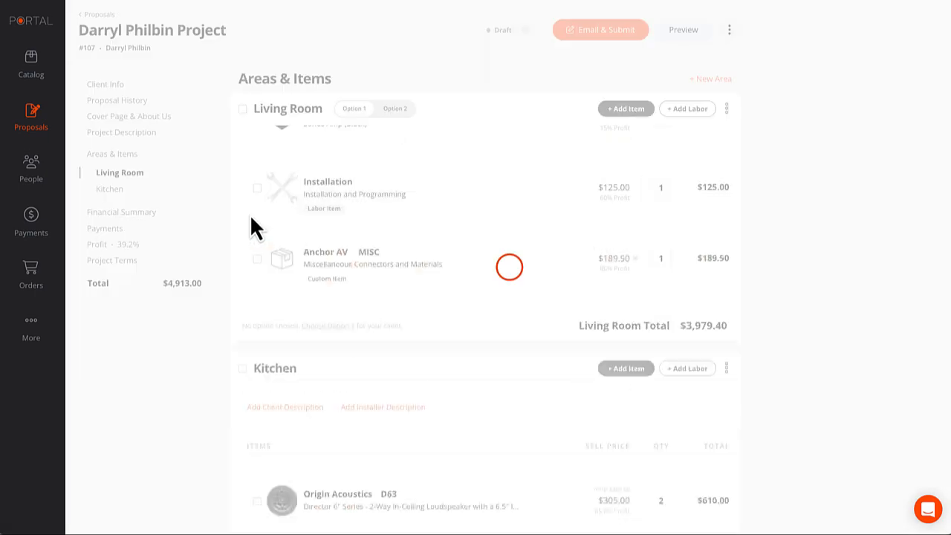
pyautogui.scroll(2, 264, 219)
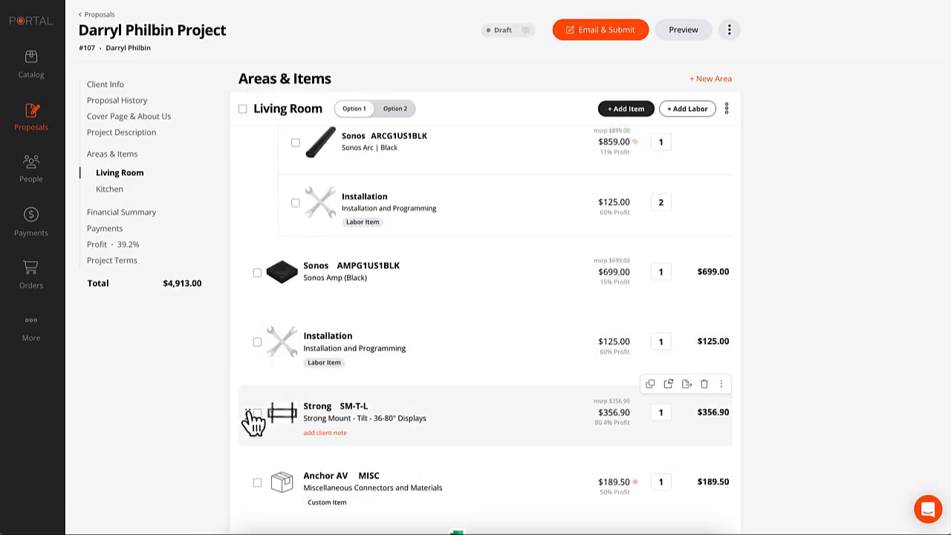
pyautogui.moveTo(255, 419); pyautogui.dragTo(299, 187)
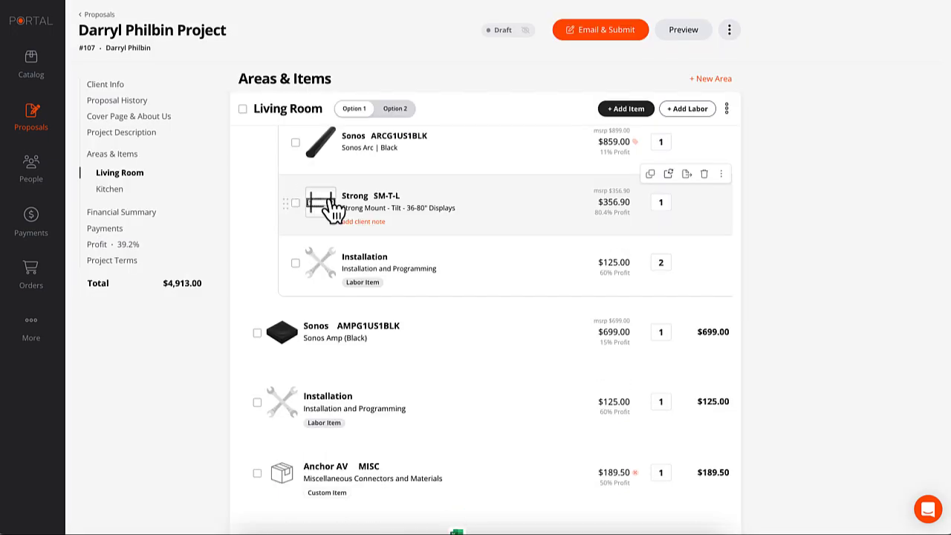
pyautogui.scroll(1, 332, 212)
pyautogui.scroll(1, 329, 200)
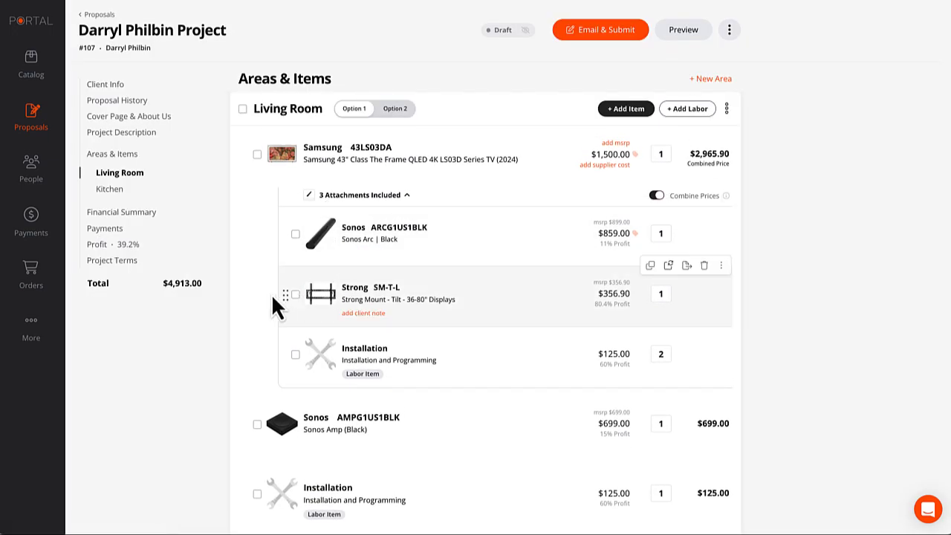
pyautogui.moveTo(289, 302); pyautogui.dragTo(292, 233)
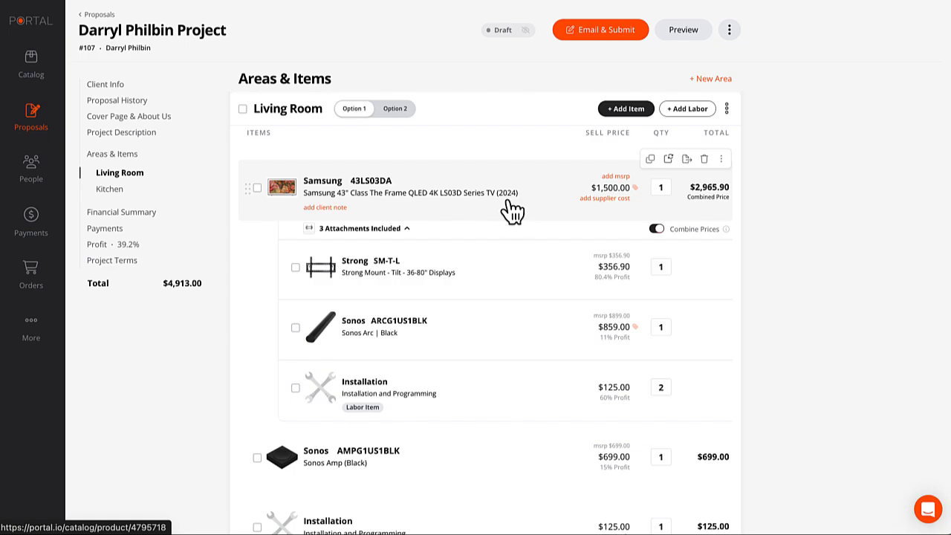
# Compare Living Room Options 1 and 2, ending on Option 2.
pyautogui.click(396, 112)
pyautogui.click(355, 107)
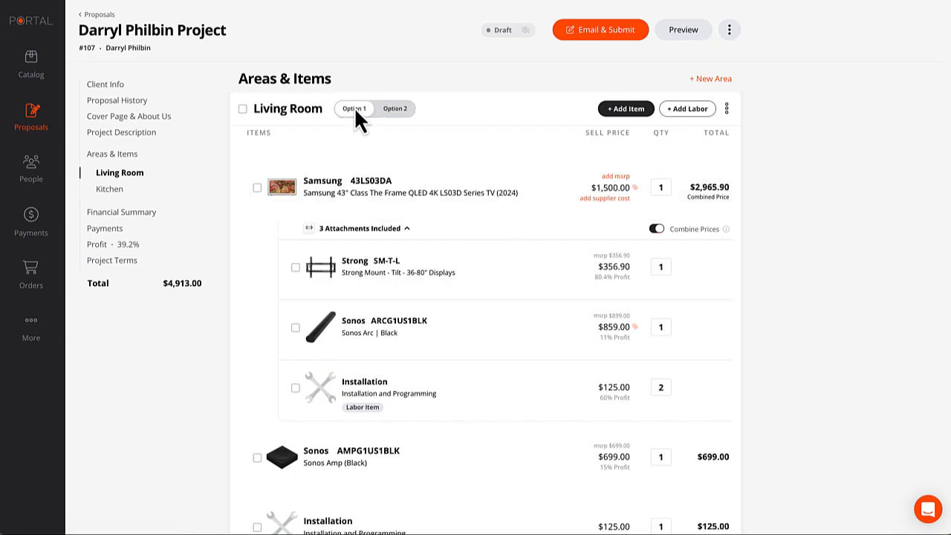
pyautogui.click(392, 108)
pyautogui.click(356, 110)
pyautogui.click(394, 109)
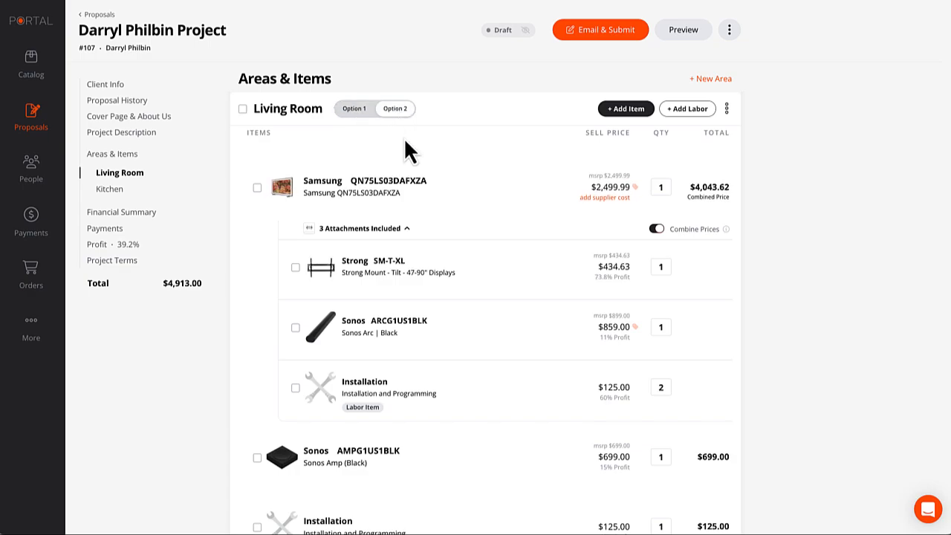
pyautogui.scroll(1, 414, 182)
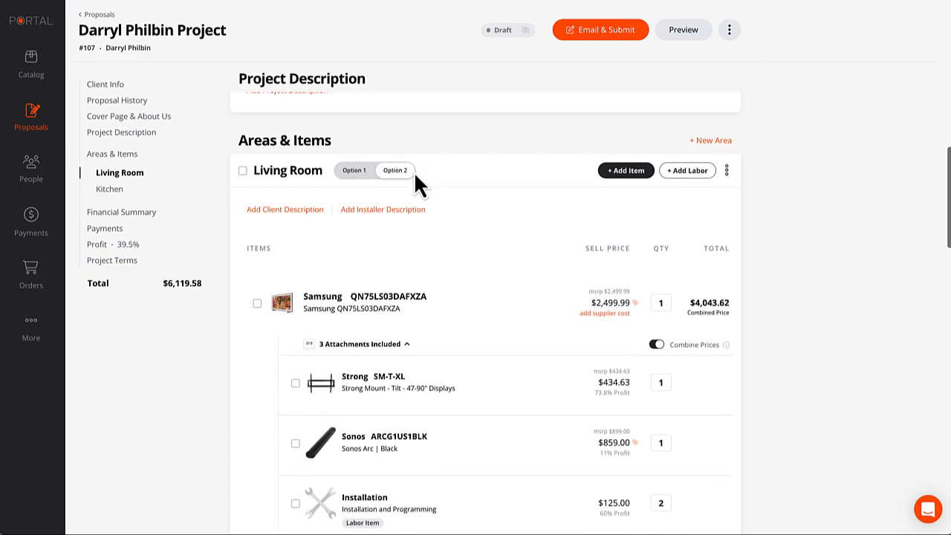
# Write the Option 2 client description 'OPTION 2: Upgrade to this perfectly sized 75" Beautiful TV'.
pyautogui.click(273, 209)
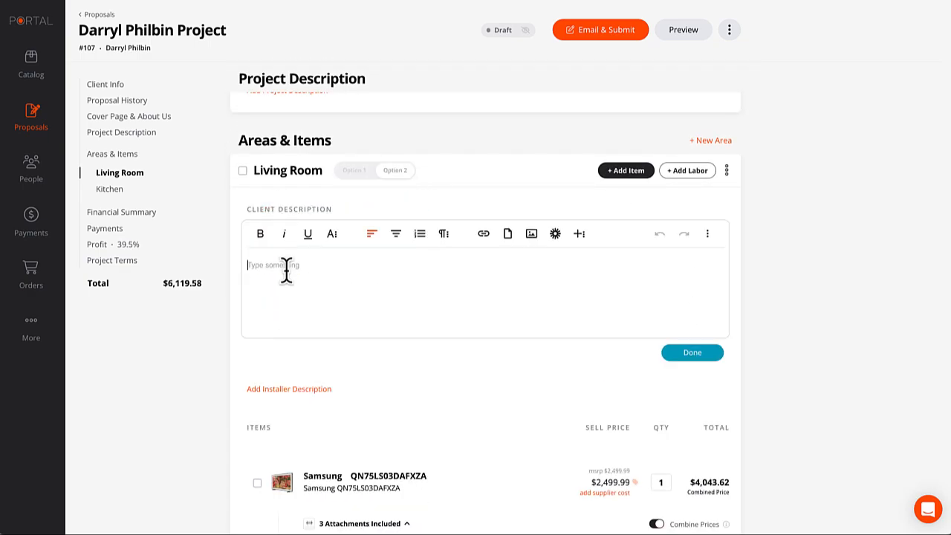
pyautogui.click(293, 269)
pyautogui.write('OP')
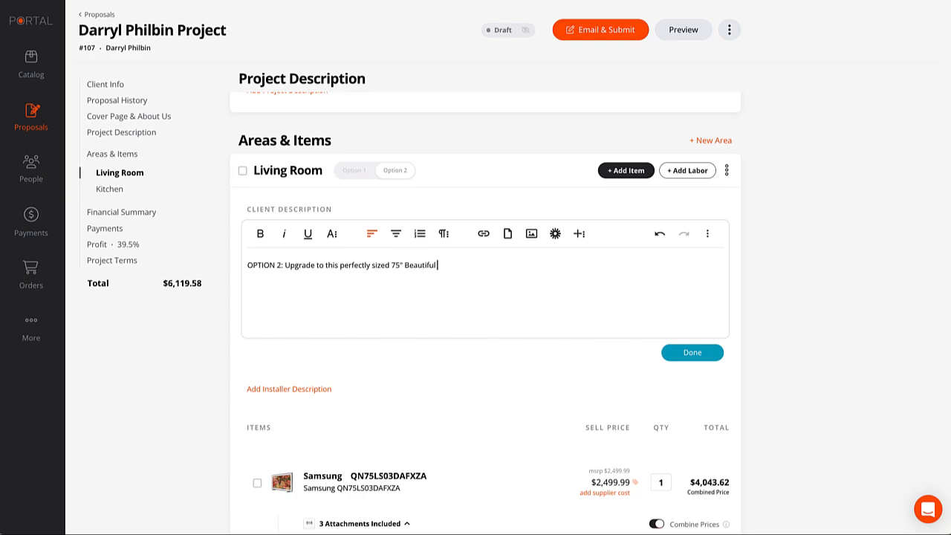
# Format the whole description at font size 24 in bold, and save it.
pyautogui.hotkey('ctrl', 'a')
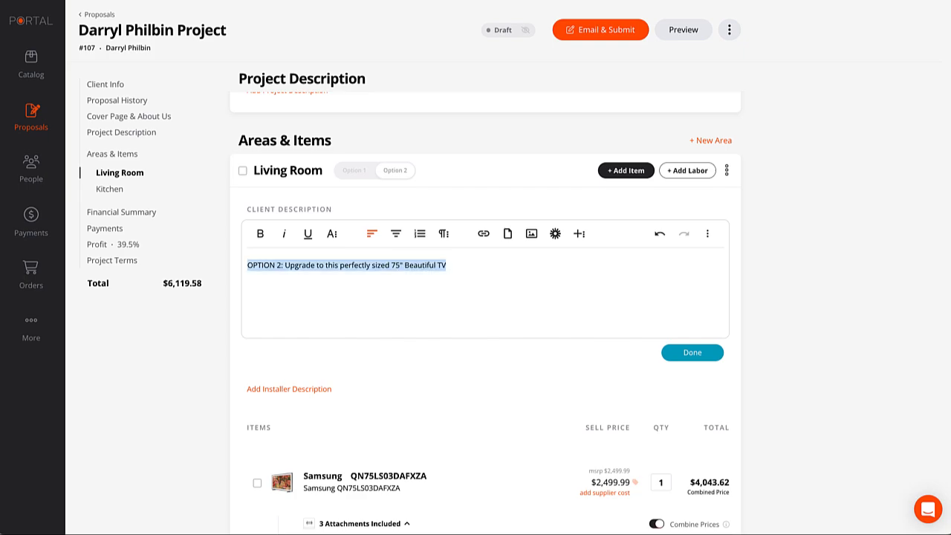
pyautogui.click(333, 236)
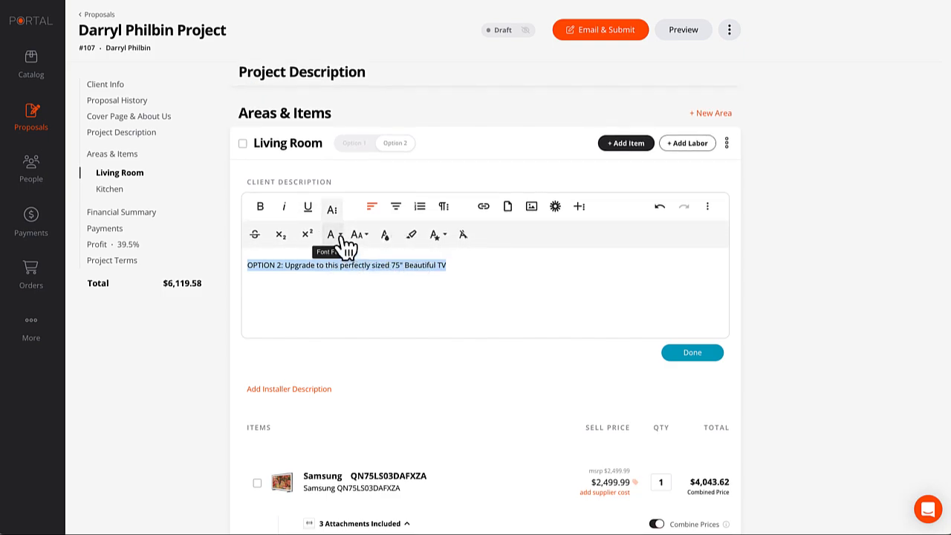
pyautogui.click(343, 237)
pyautogui.click(360, 236)
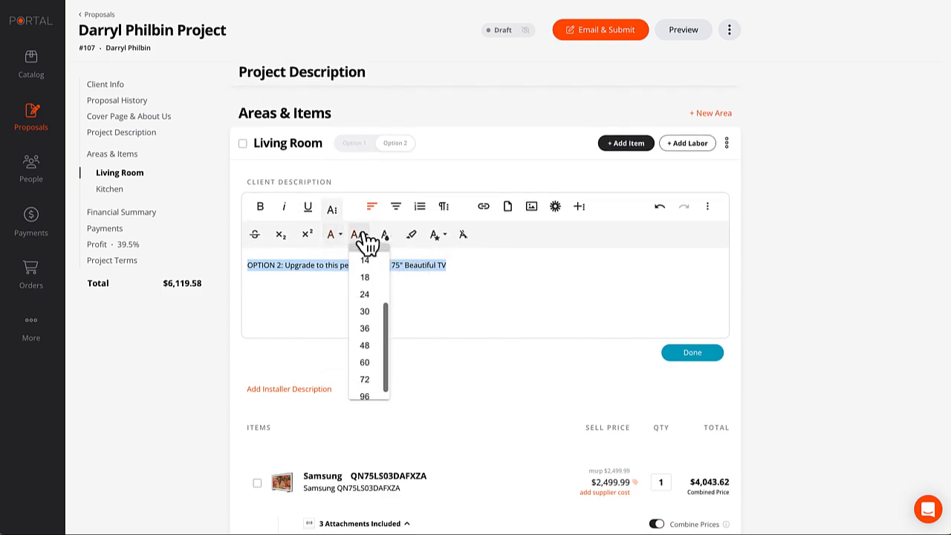
pyautogui.click(371, 294)
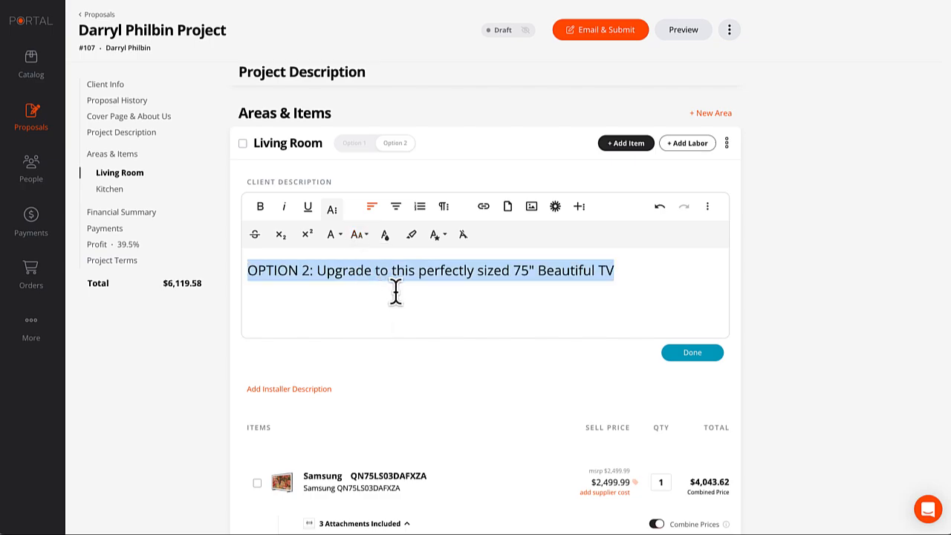
pyautogui.hotkey('ctrl', 'b')
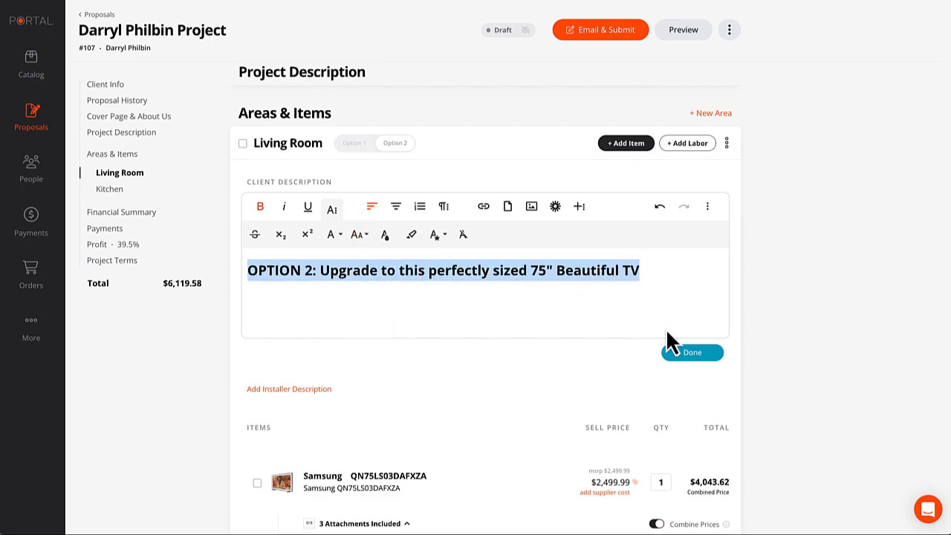
pyautogui.click(693, 353)
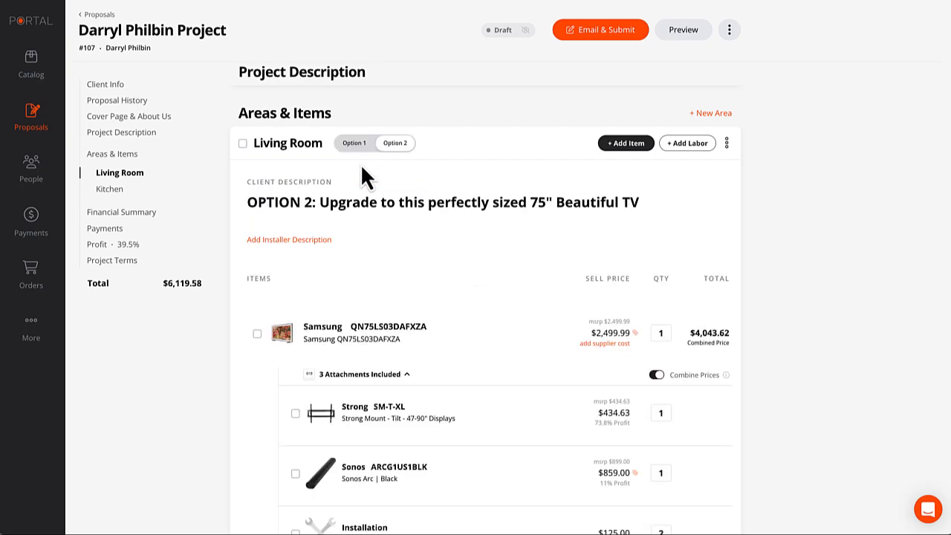
pyautogui.click(354, 142)
# Paste the Option 2 line into Option 1's description, edit it to 'OPTION 1: Small 43" Frame TV', and save.
pyautogui.click(276, 184)
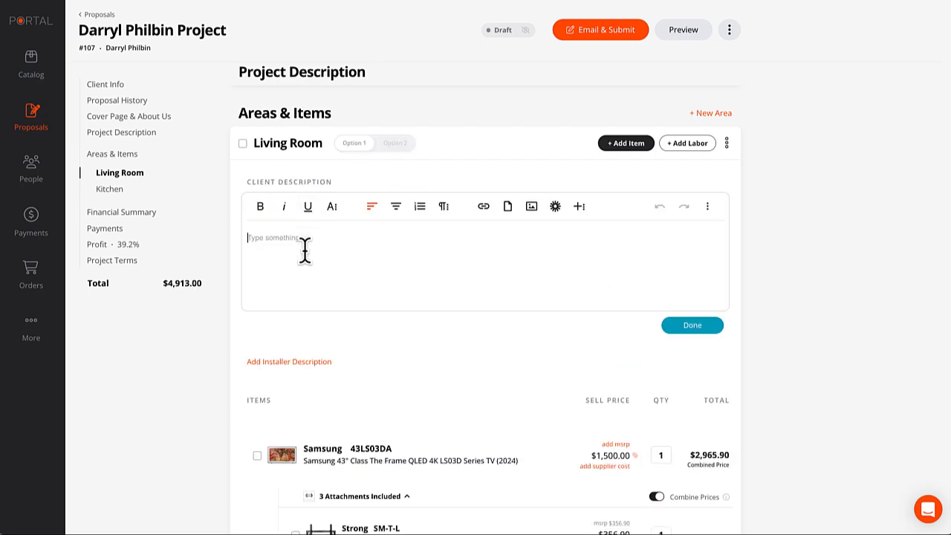
pyautogui.write('OPTION 2 - Upgrade to this perfectly sized 75" Beautiful TV')
pyautogui.click(310, 245)
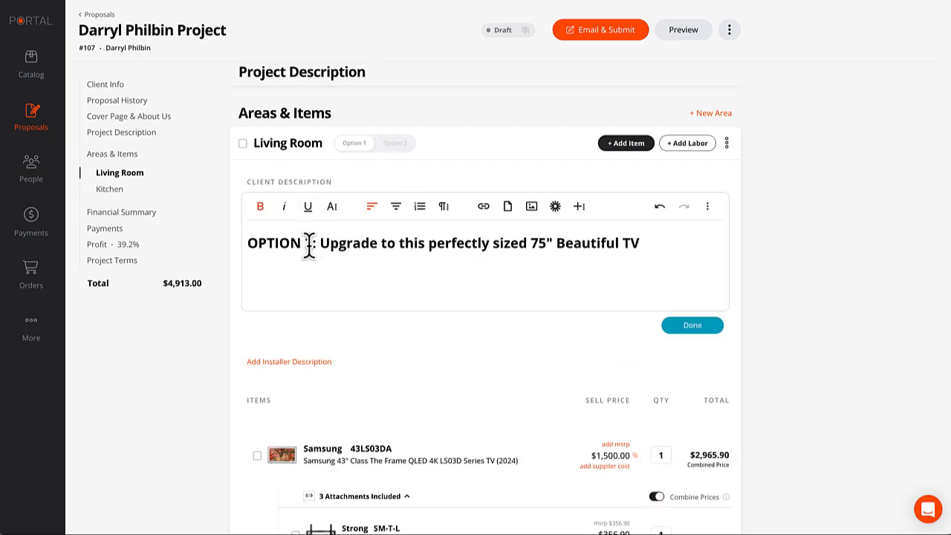
pyautogui.write('1')
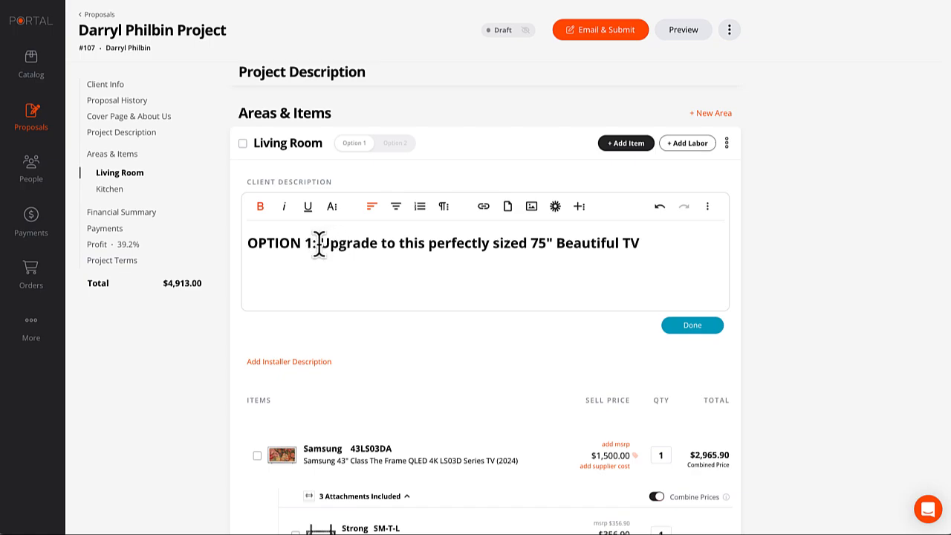
pyautogui.moveTo(320, 243); pyautogui.dragTo(548, 243)
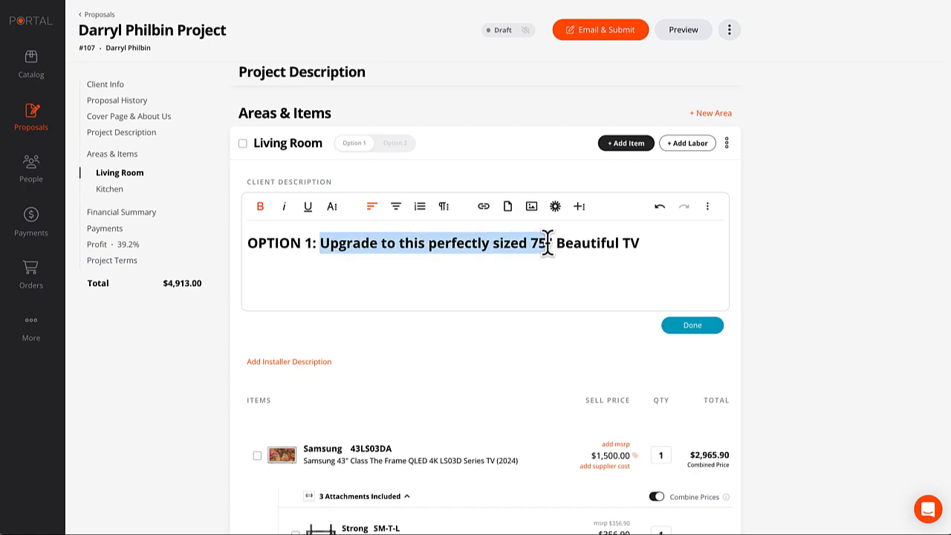
pyautogui.write('Small')
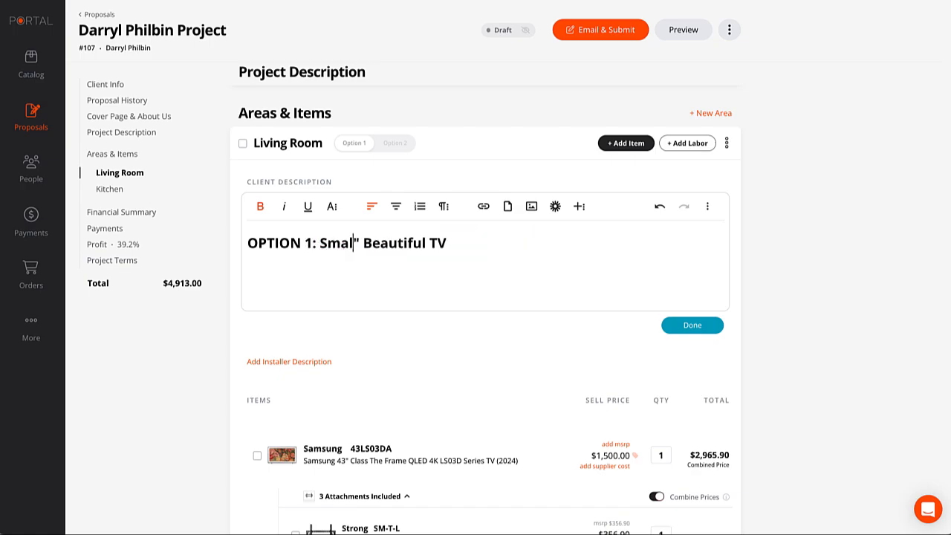
pyautogui.write(' 43')
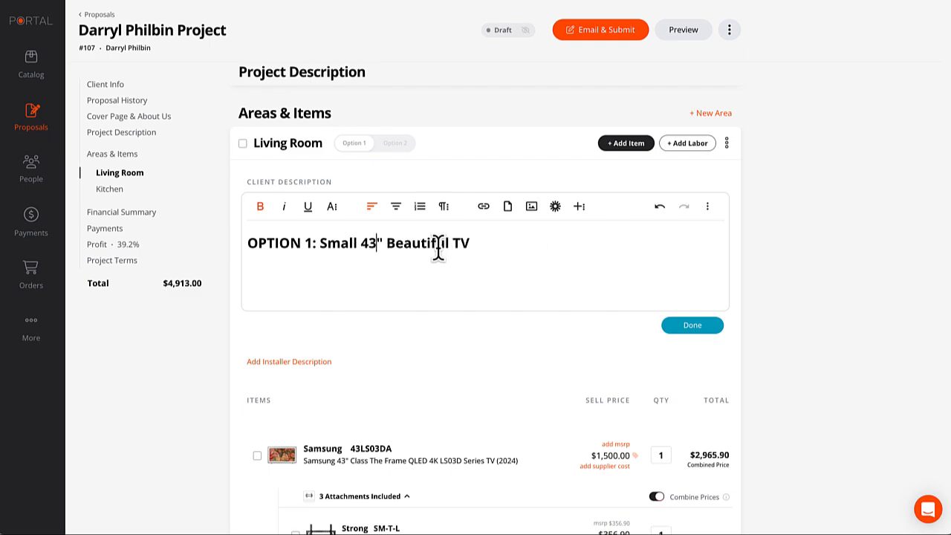
pyautogui.moveTo(453, 243); pyautogui.dragTo(384, 247)
pyautogui.press('BackSpace')
pyautogui.write('Frame')
pyautogui.click(692, 326)
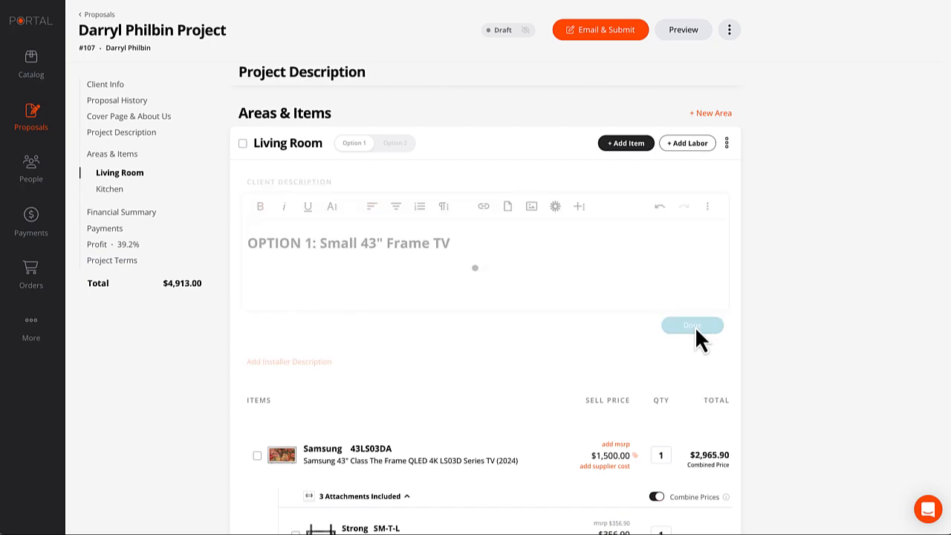
# Compare Options 2 and 1, then review Option 1's Living Room items.
pyautogui.click(392, 143)
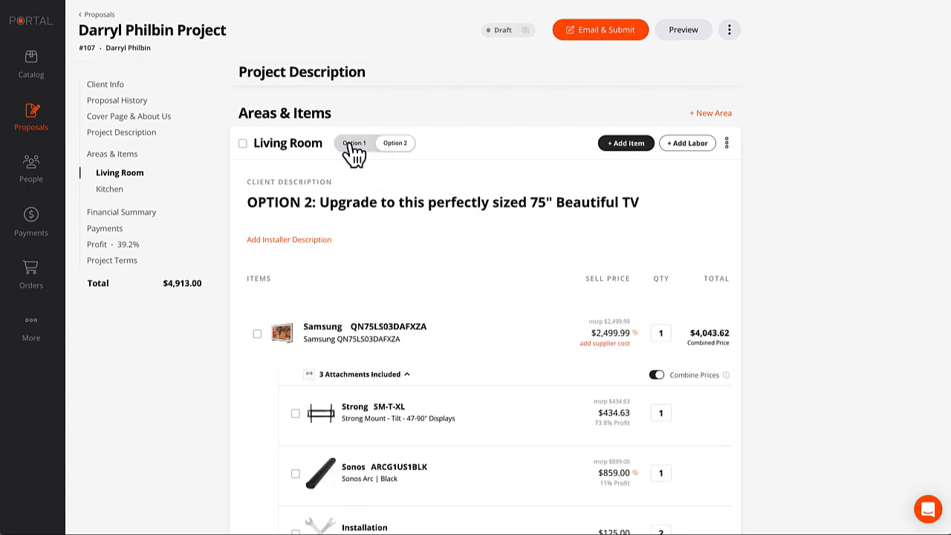
pyautogui.click(353, 144)
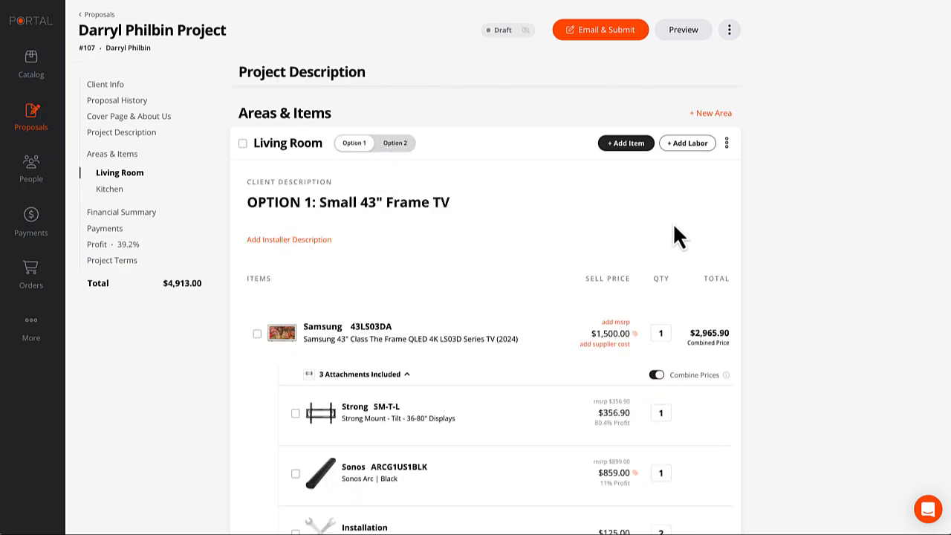
pyautogui.scroll(-1, 676, 236)
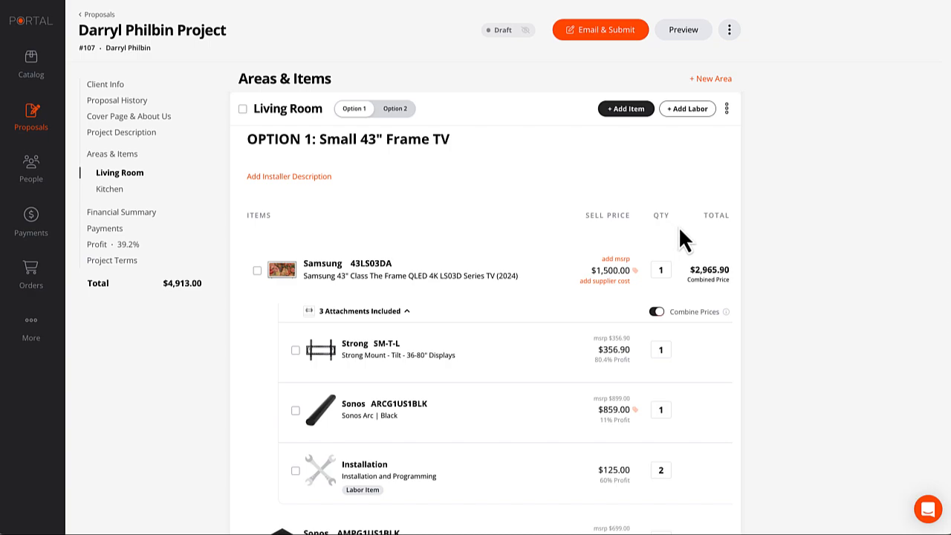
pyautogui.scroll(-4, 679, 226)
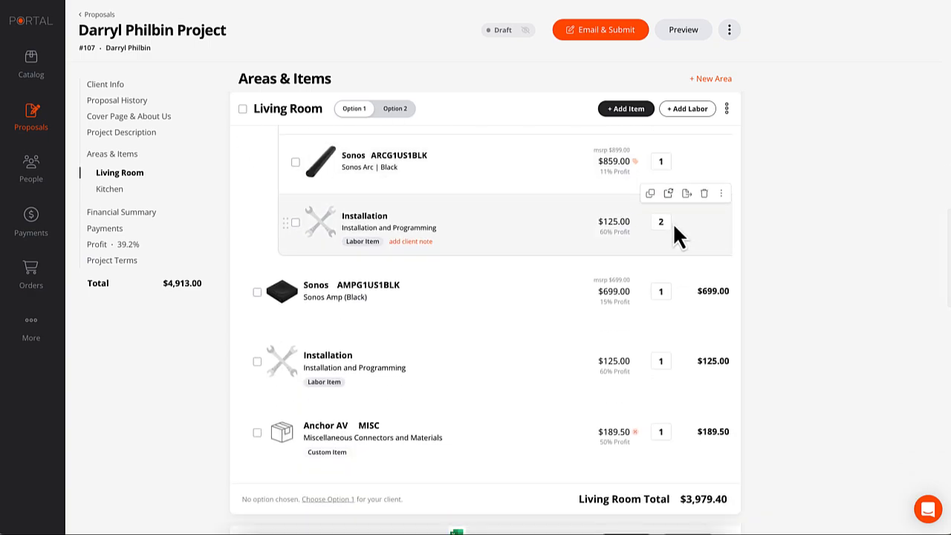
pyautogui.scroll(-2, 673, 222)
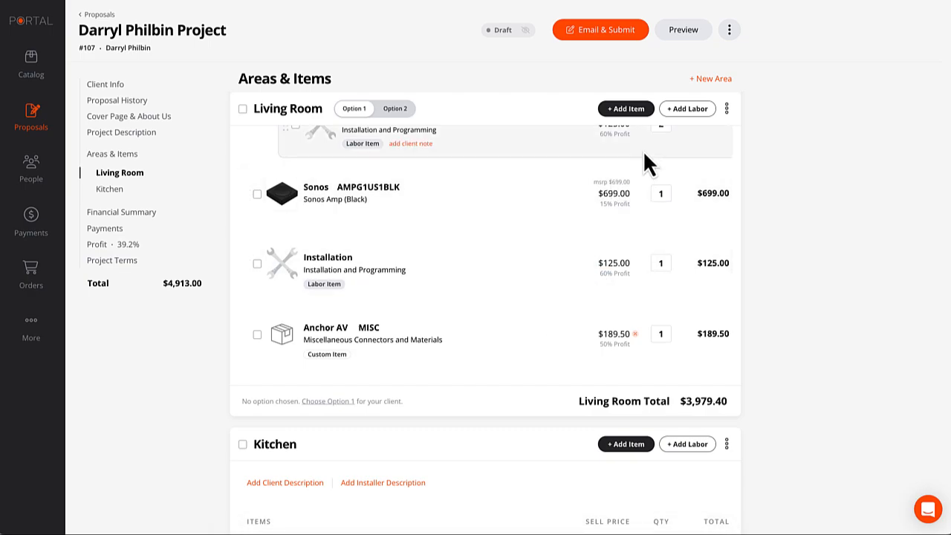
# Add the Electric City EXT extended warranty from Our Custom Items to the Living Room as a $200 recurring service.
pyautogui.click(626, 108)
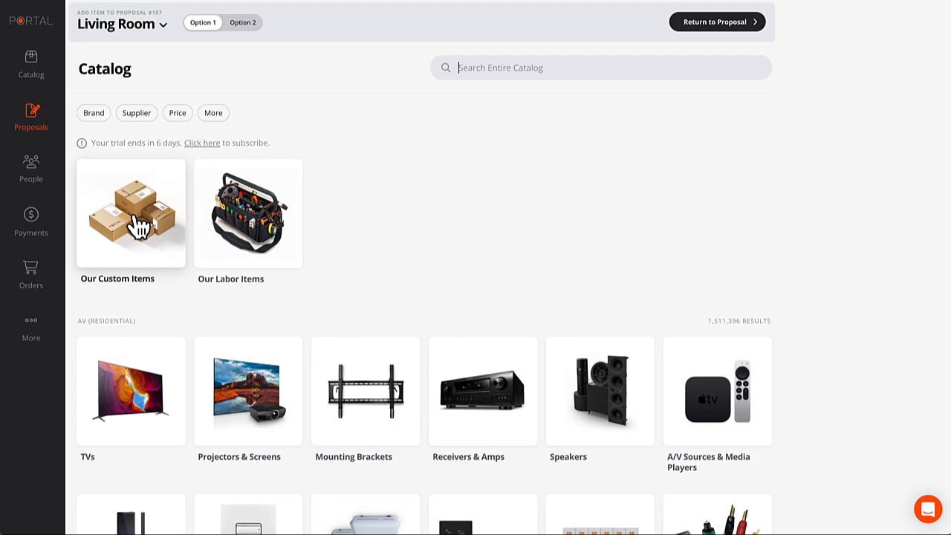
pyautogui.click(139, 223)
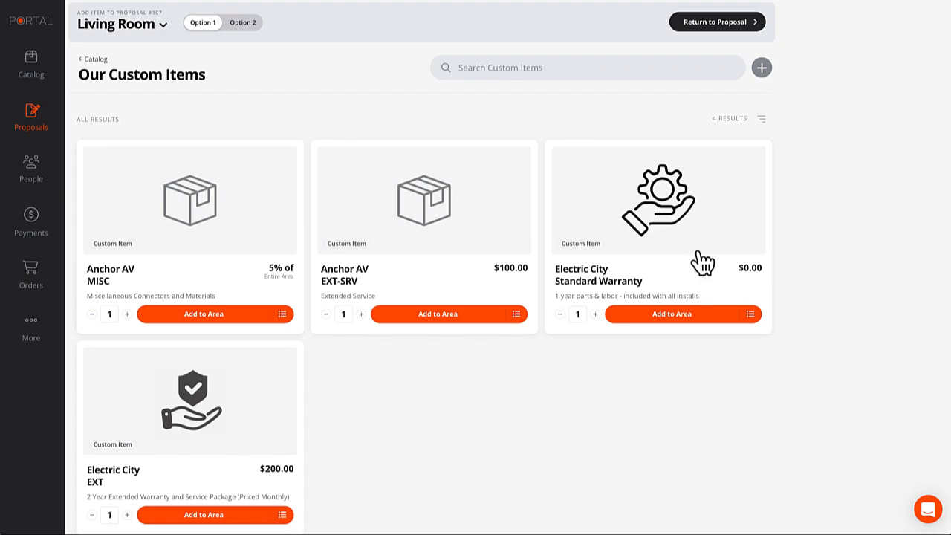
pyautogui.click(657, 208)
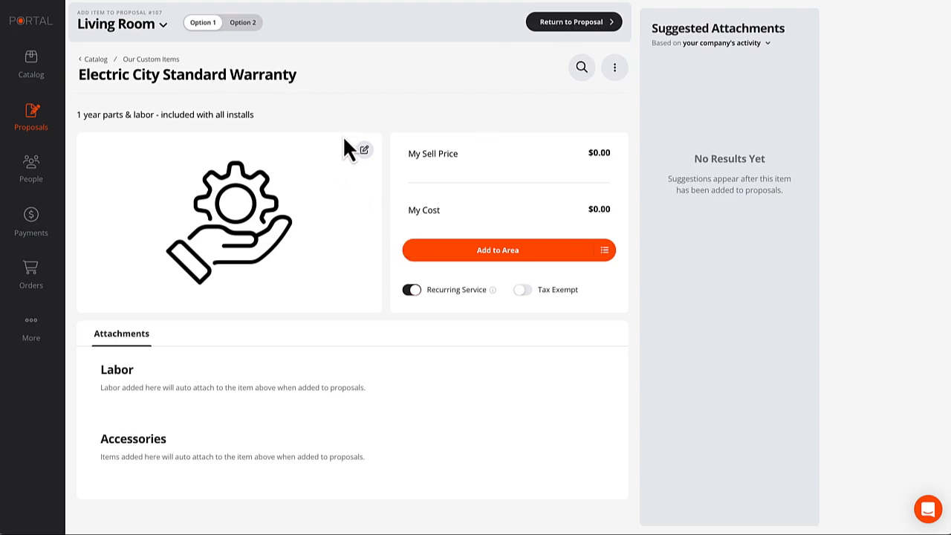
pyautogui.click(150, 60)
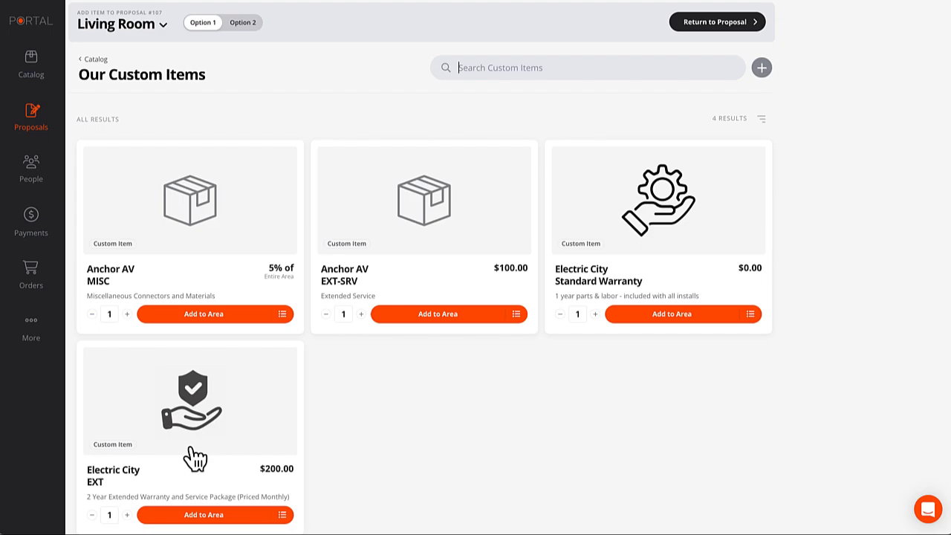
pyautogui.click(197, 416)
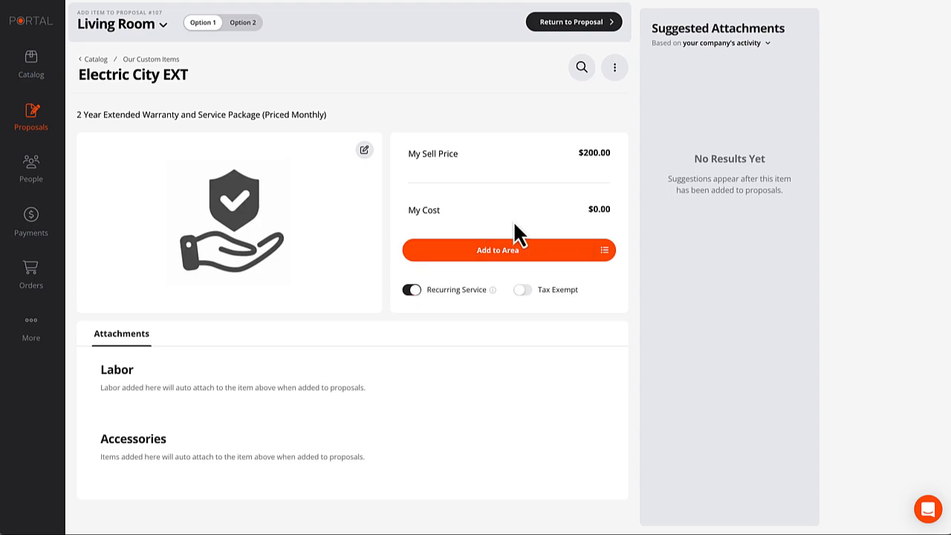
pyautogui.click(497, 251)
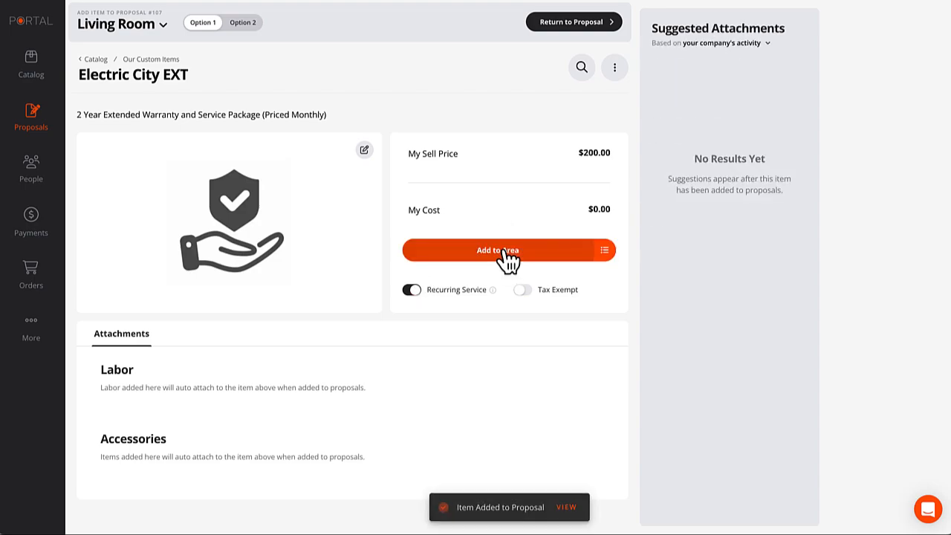
pyautogui.click(576, 24)
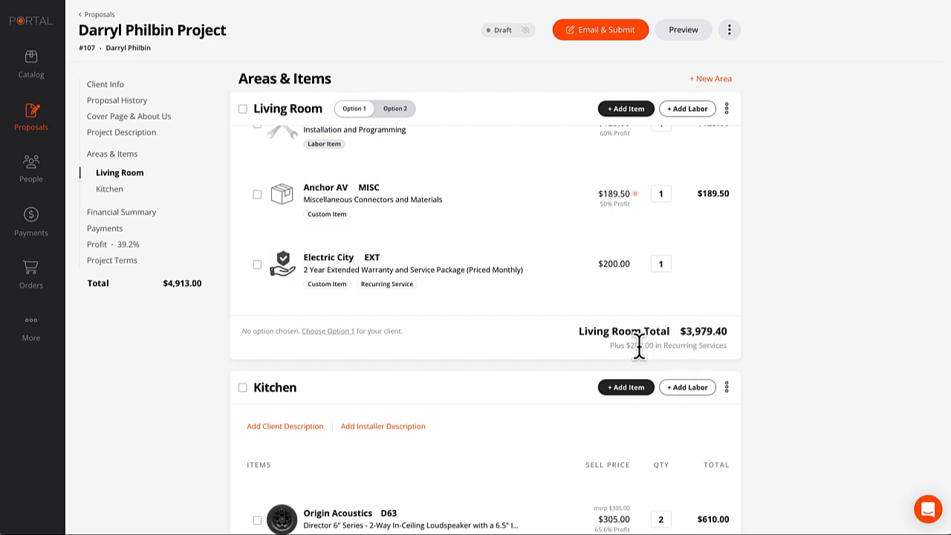
# Delete the Electric City EXT warranty row from the Living Room items.
pyautogui.scroll(-1, 566, 357)
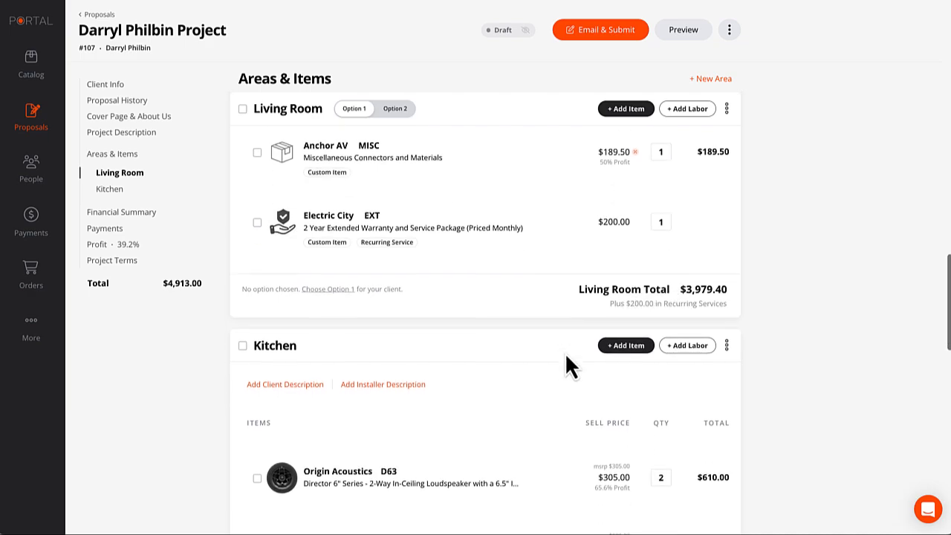
pyautogui.scroll(-5, 566, 355)
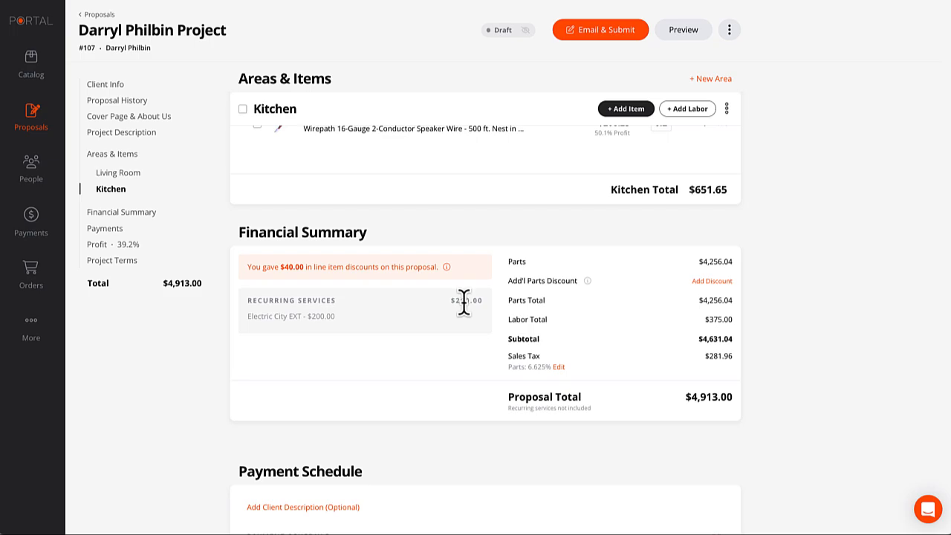
pyautogui.scroll(3, 468, 311)
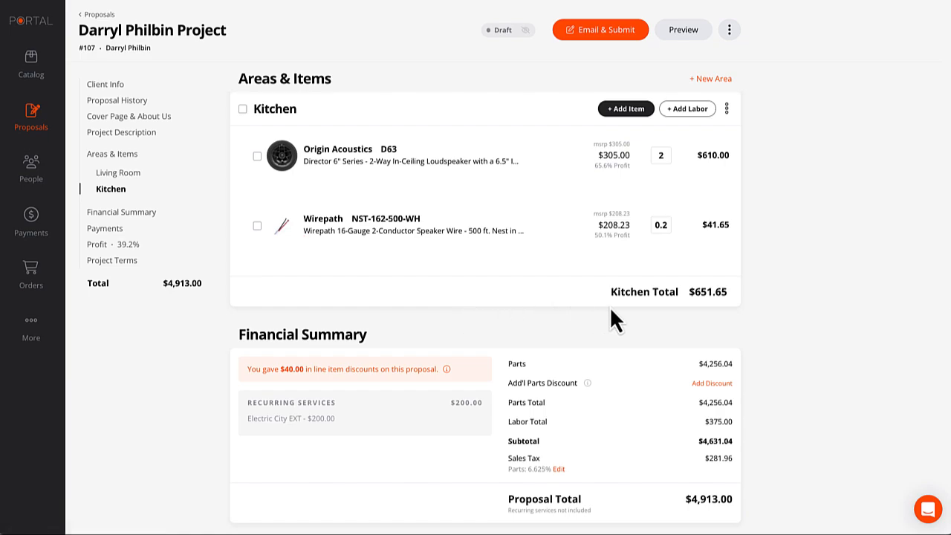
pyautogui.scroll(2, 568, 306)
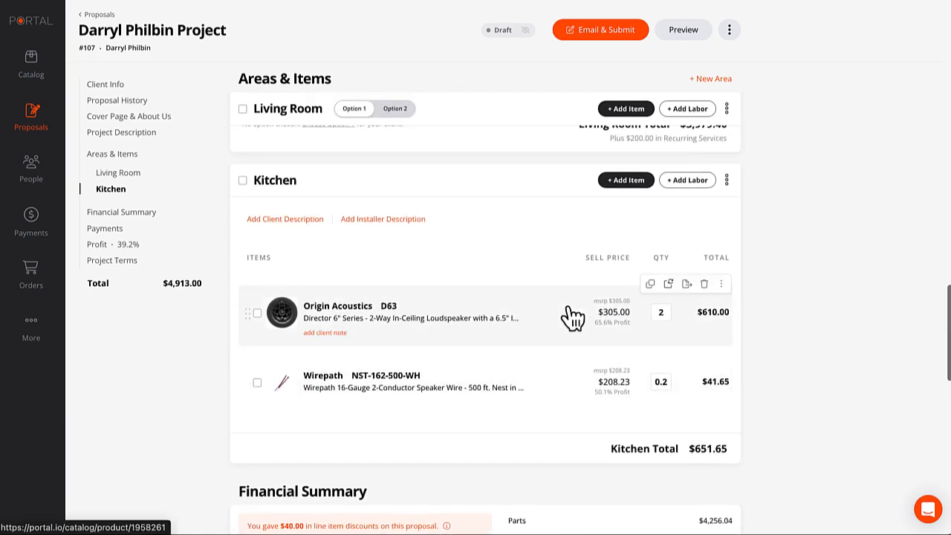
pyautogui.scroll(-3, 541, 337)
pyautogui.scroll(1, 463, 342)
pyautogui.scroll(4, 462, 340)
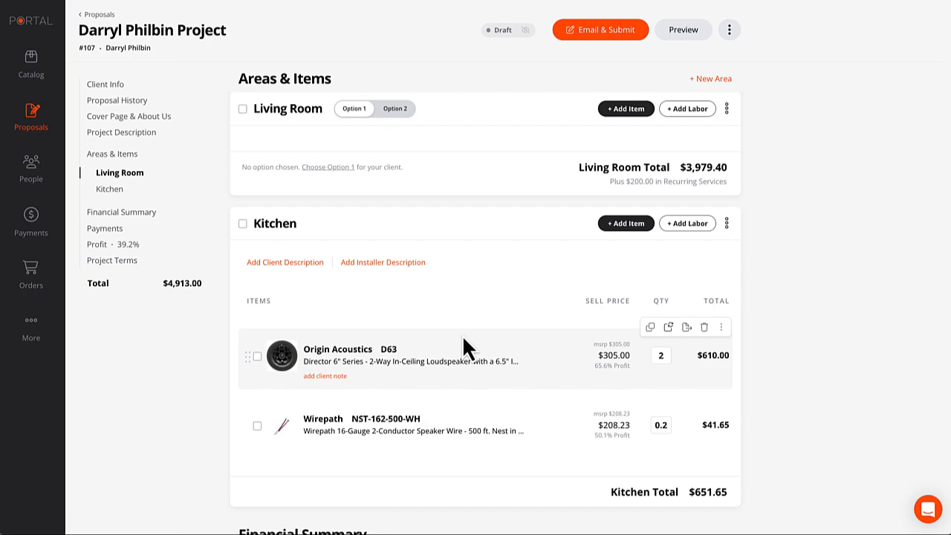
pyautogui.scroll(5, 472, 344)
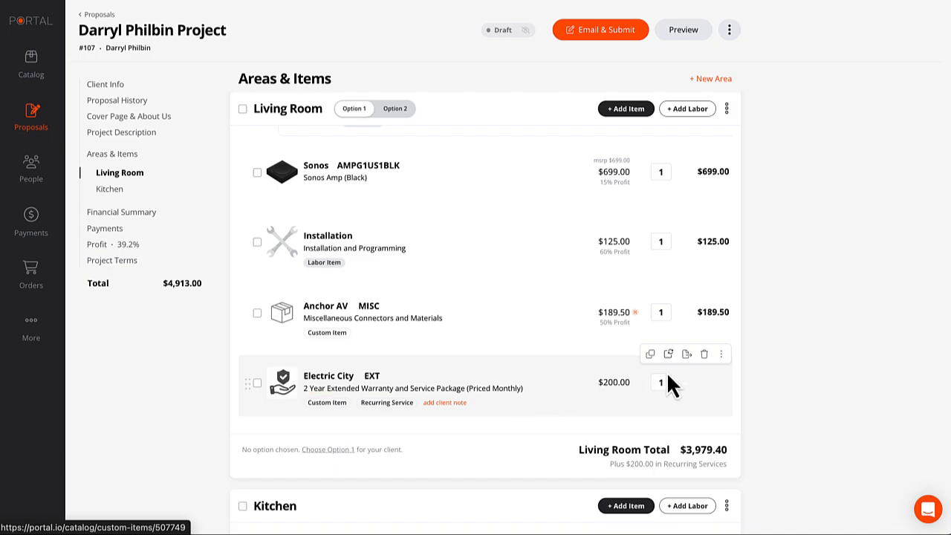
pyautogui.click(704, 354)
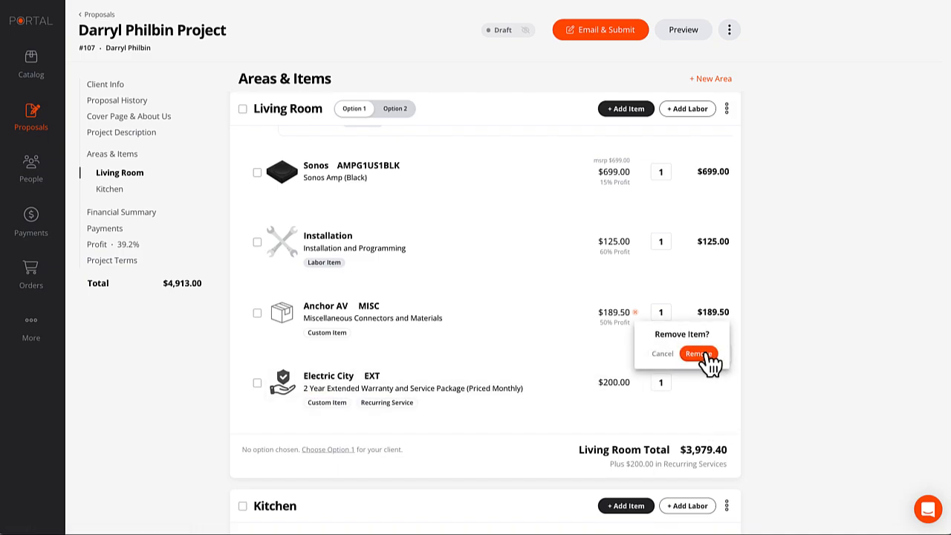
pyautogui.click(698, 353)
pyautogui.scroll(-6, 747, 372)
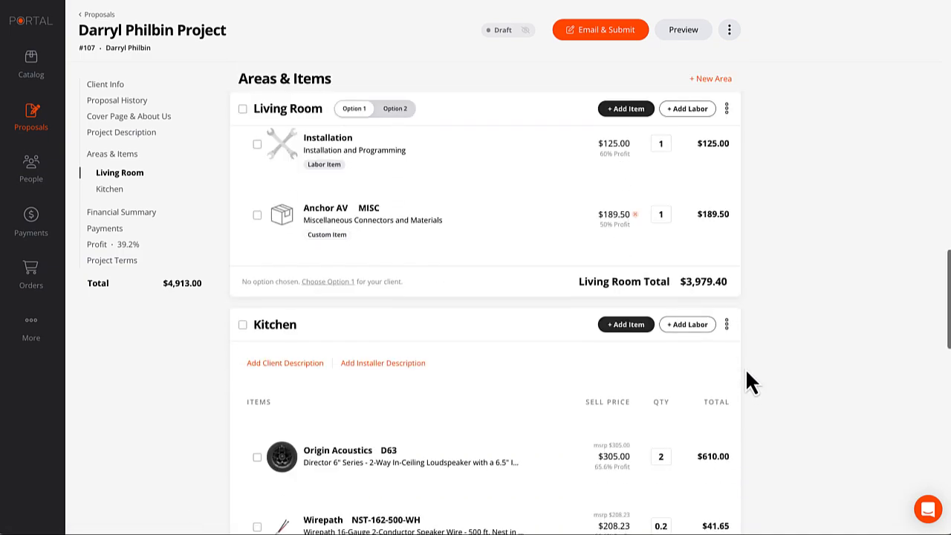
pyautogui.scroll(2, 747, 372)
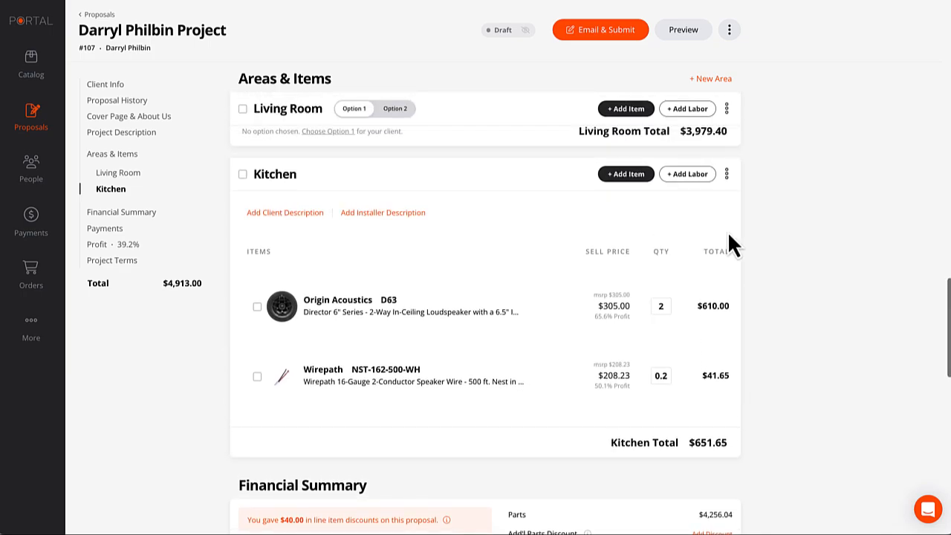
# Create a new area named 'Warranty and Service'.
pyautogui.click(711, 78)
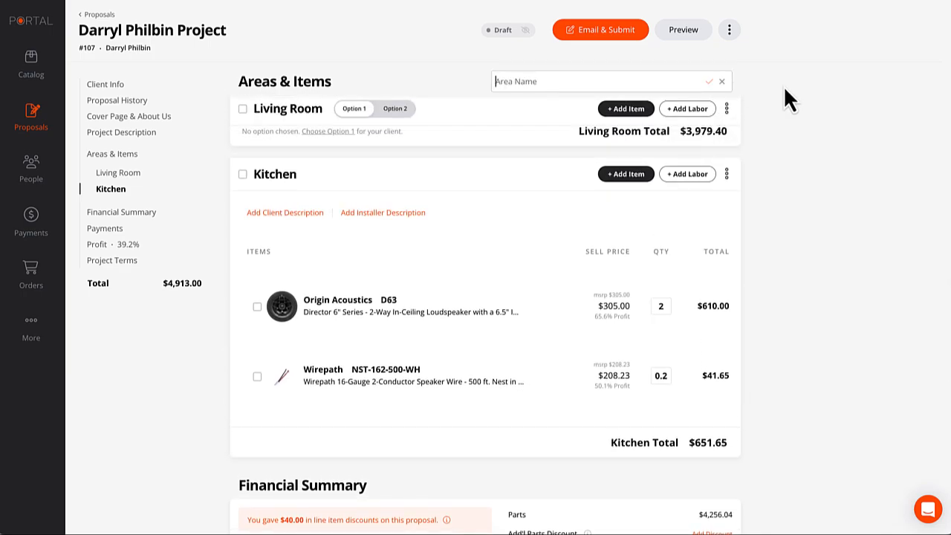
pyautogui.write('Warranty and Service')
pyautogui.press('Return')
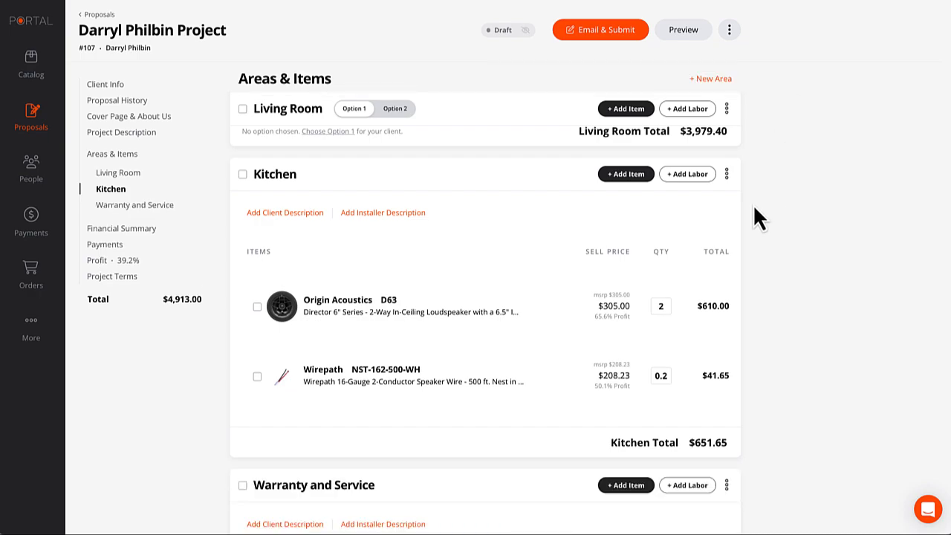
pyautogui.scroll(-5, 670, 264)
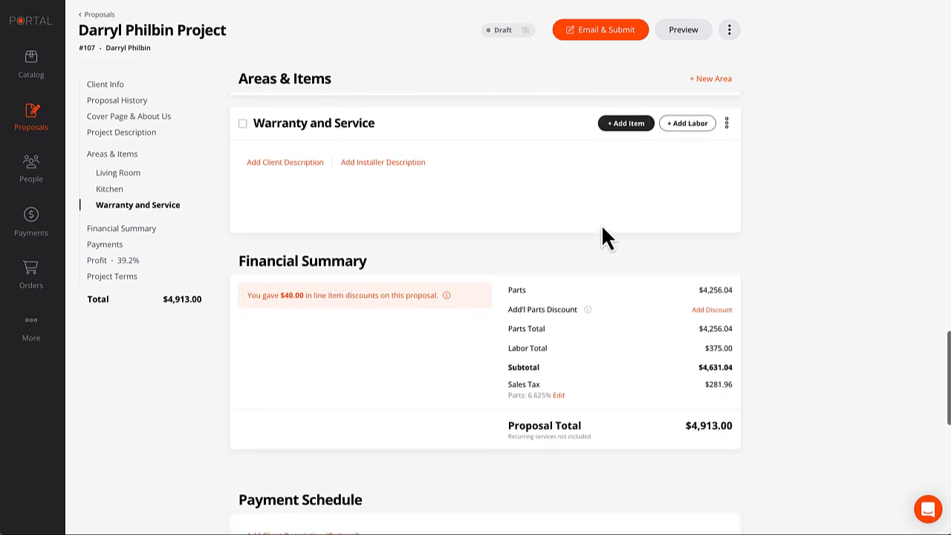
pyautogui.scroll(1, 601, 224)
# Add the Electric City Standard Warranty ($0.00) from Our Custom Items to that area.
pyautogui.click(626, 205)
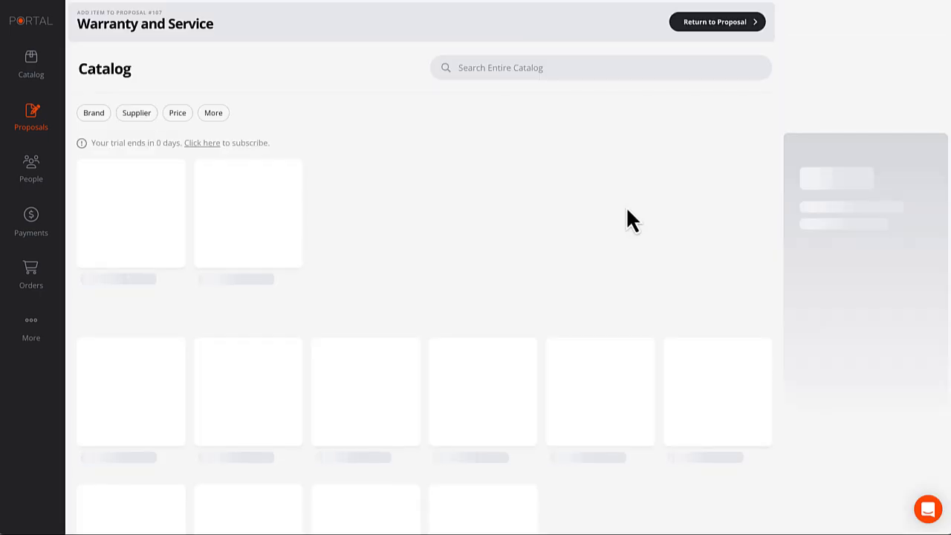
pyautogui.click(136, 223)
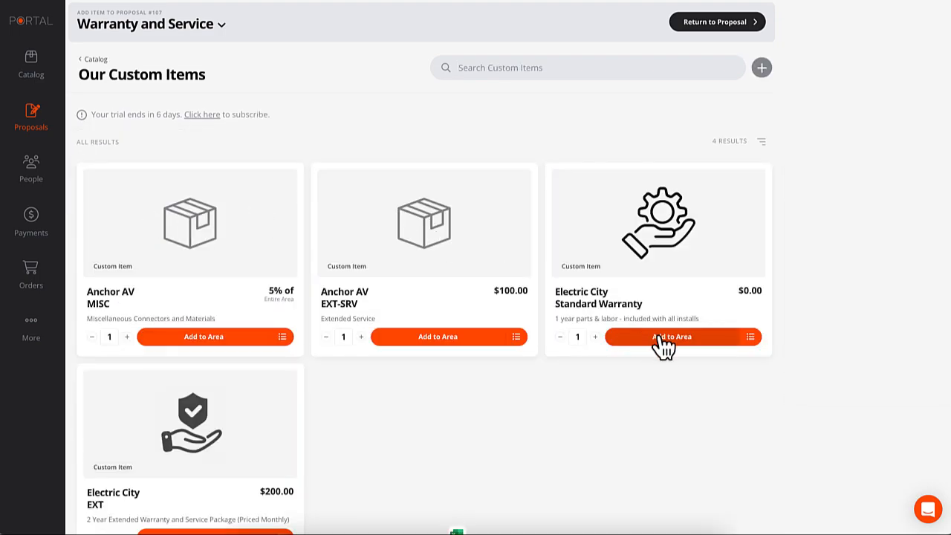
pyautogui.click(666, 342)
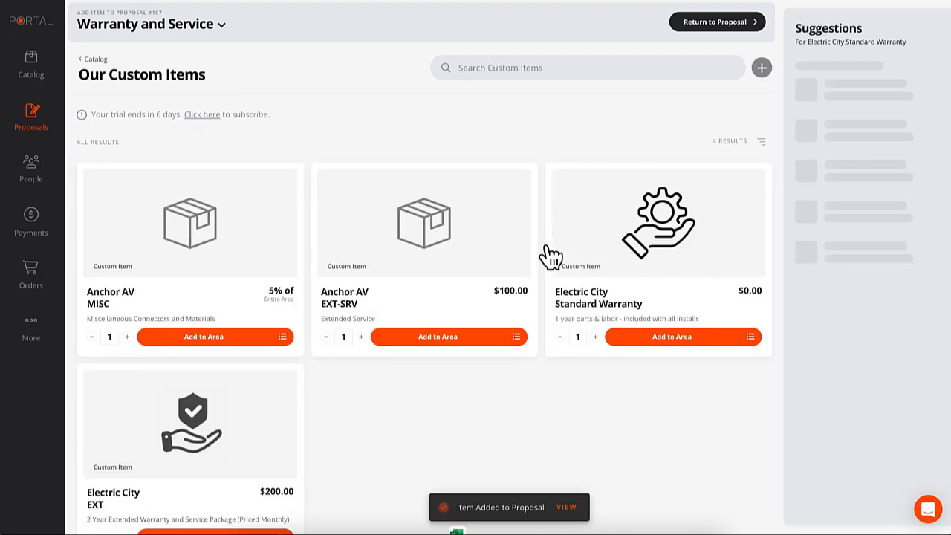
pyautogui.click(710, 26)
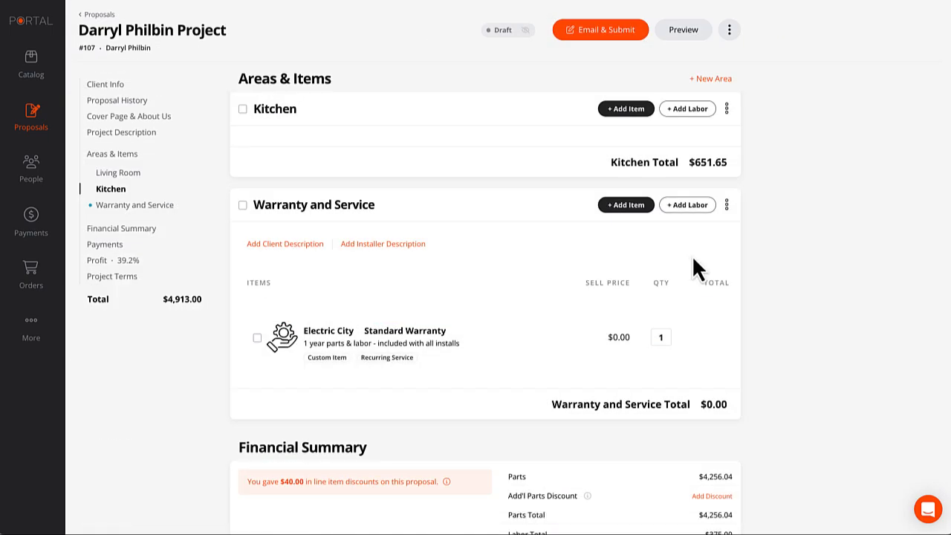
# Add a blank Option 2 to the Warranty and Service area.
pyautogui.click(726, 147)
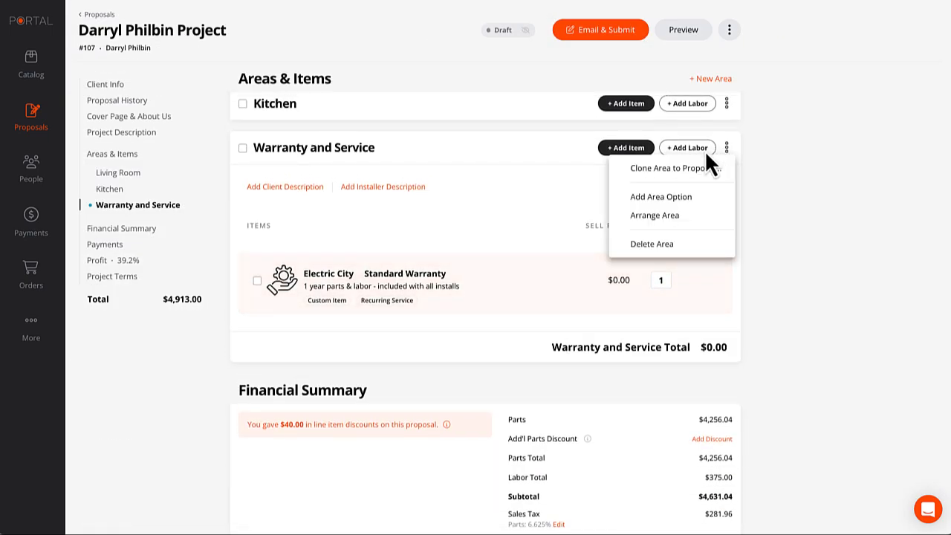
pyautogui.click(660, 196)
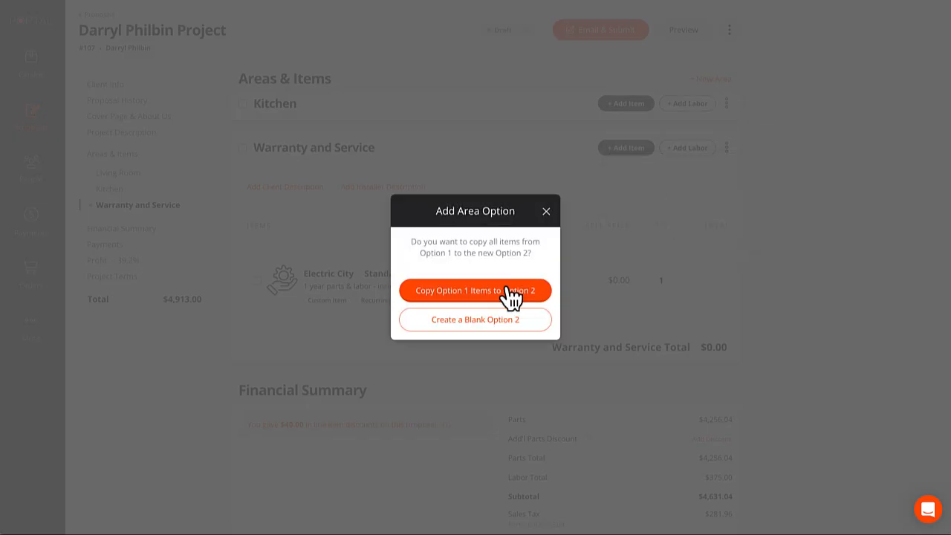
pyautogui.click(482, 321)
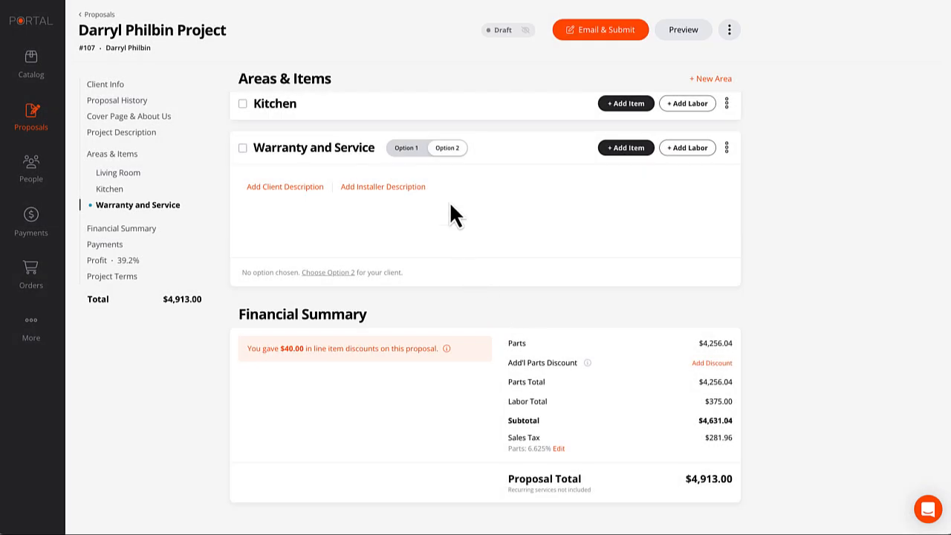
# Add the $200.00 Electric City EXT custom item to Option 2, then view Option 1's Standard Warranty.
pyautogui.click(607, 163)
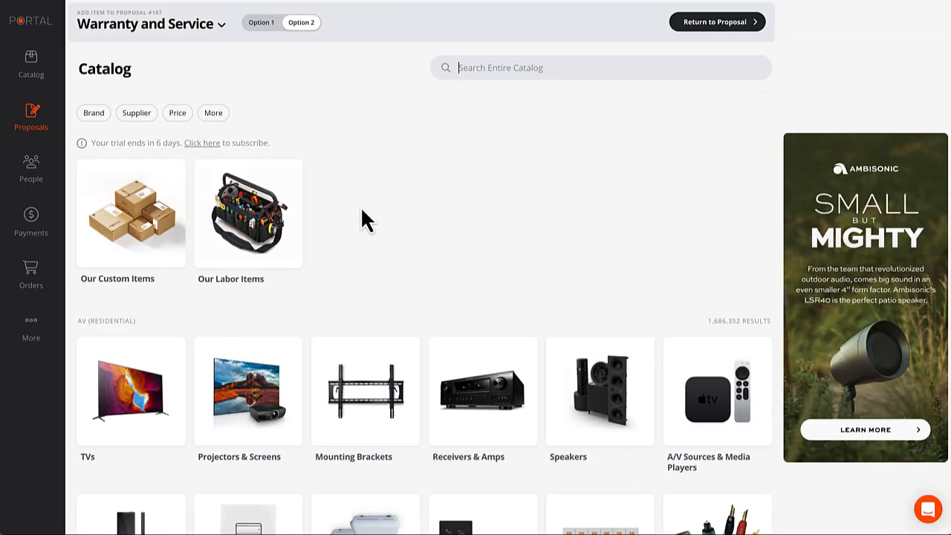
pyautogui.click(135, 214)
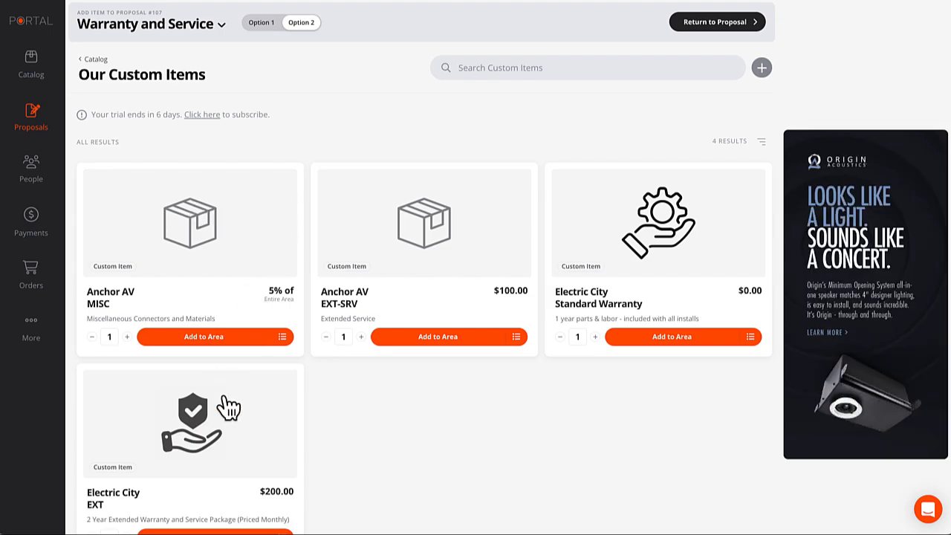
pyautogui.click(192, 419)
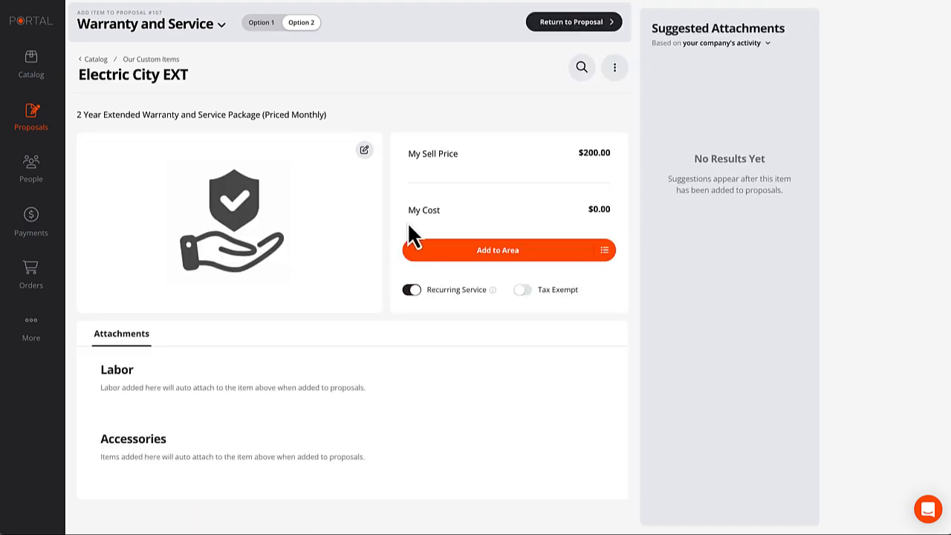
pyautogui.click(505, 253)
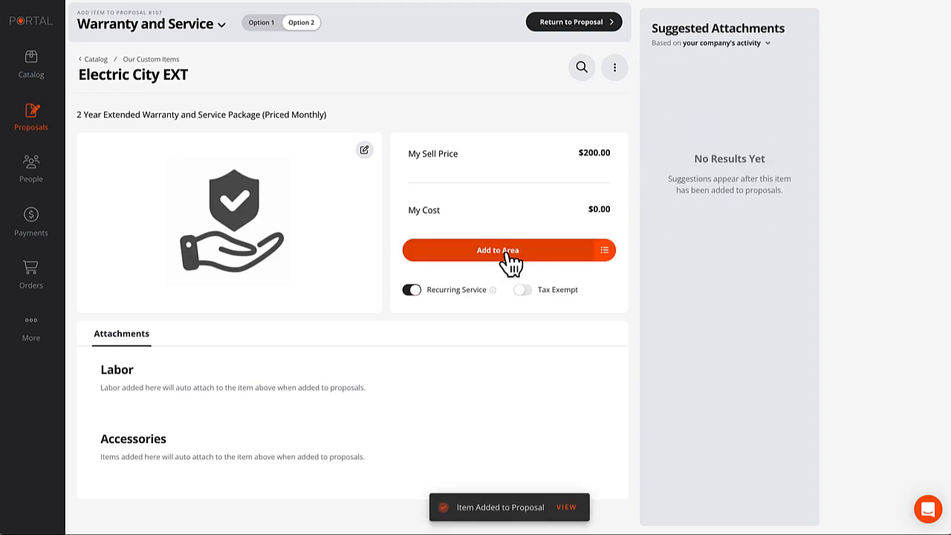
pyautogui.click(558, 30)
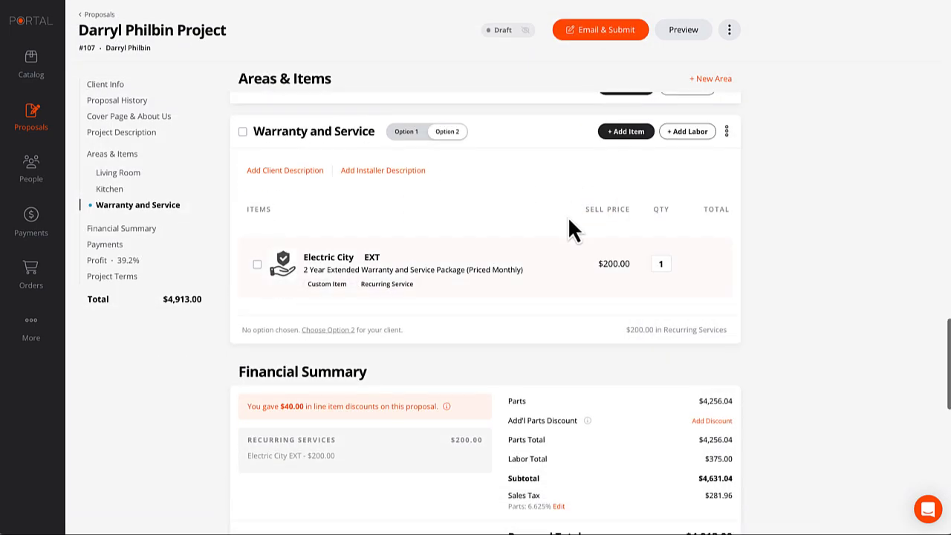
pyautogui.click(407, 133)
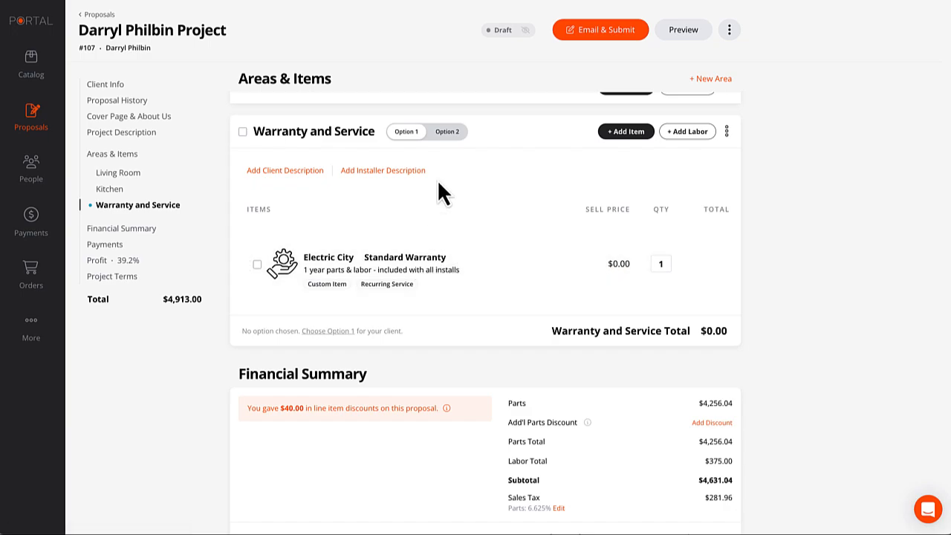
# Compare Option 1's Standard Warranty with Option 2's extended warranty, ending on Option 2.
pyautogui.click(448, 134)
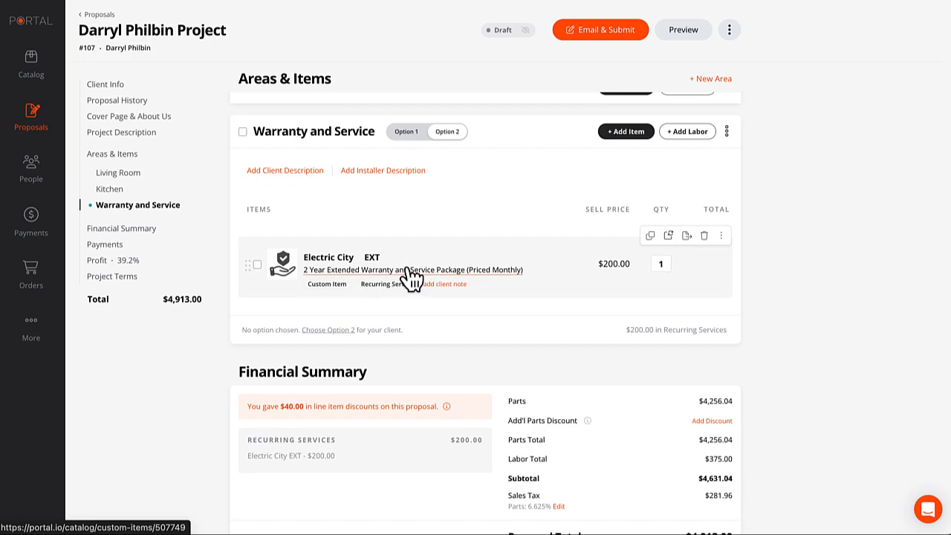
pyautogui.scroll(1, 414, 238)
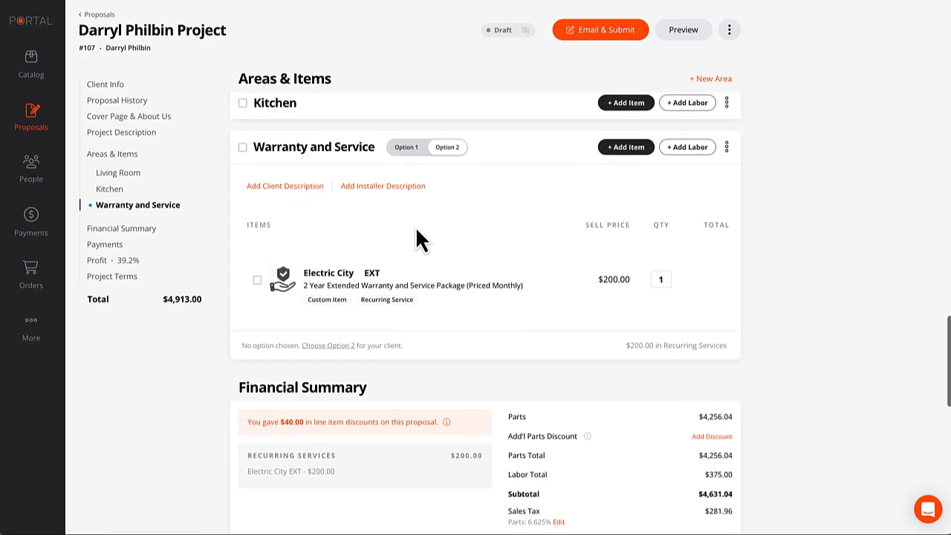
pyautogui.scroll(-2, 416, 237)
pyautogui.scroll(3, 416, 236)
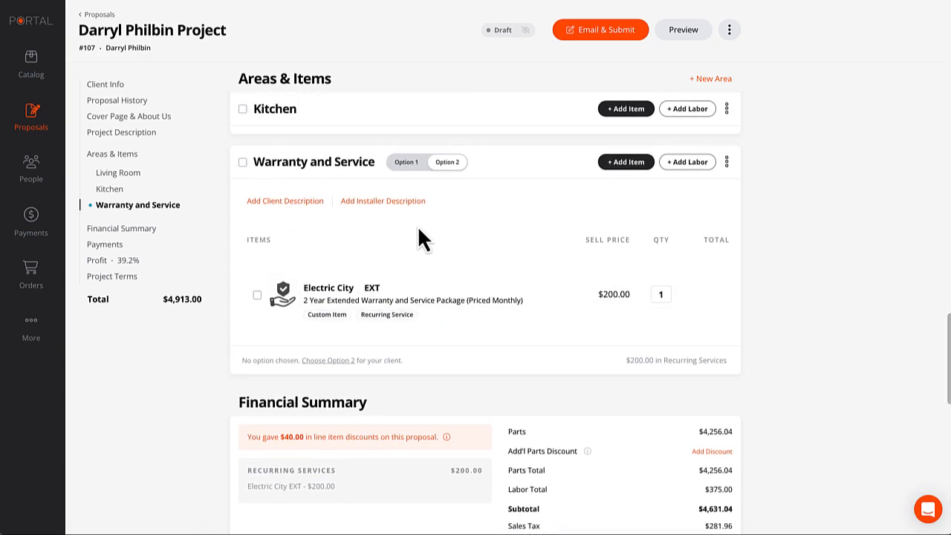
pyautogui.click(406, 165)
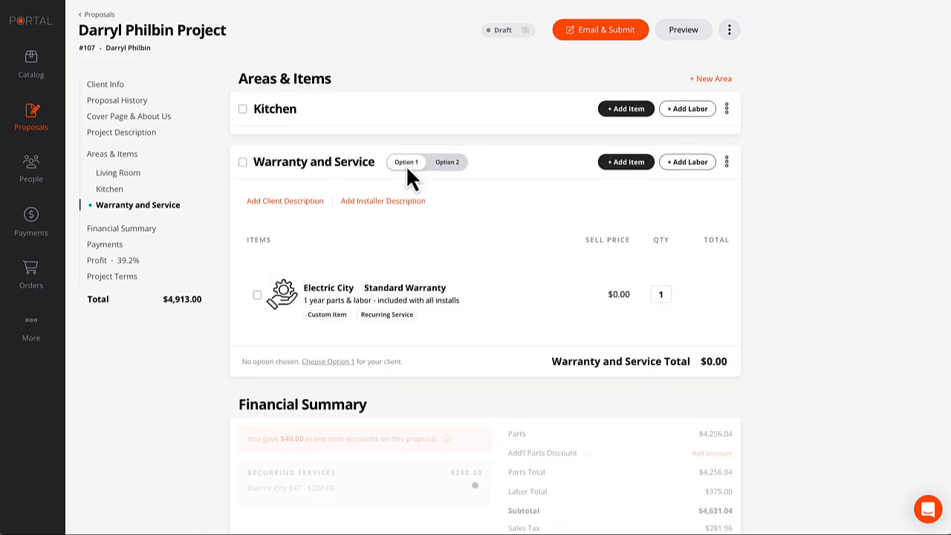
pyautogui.click(453, 165)
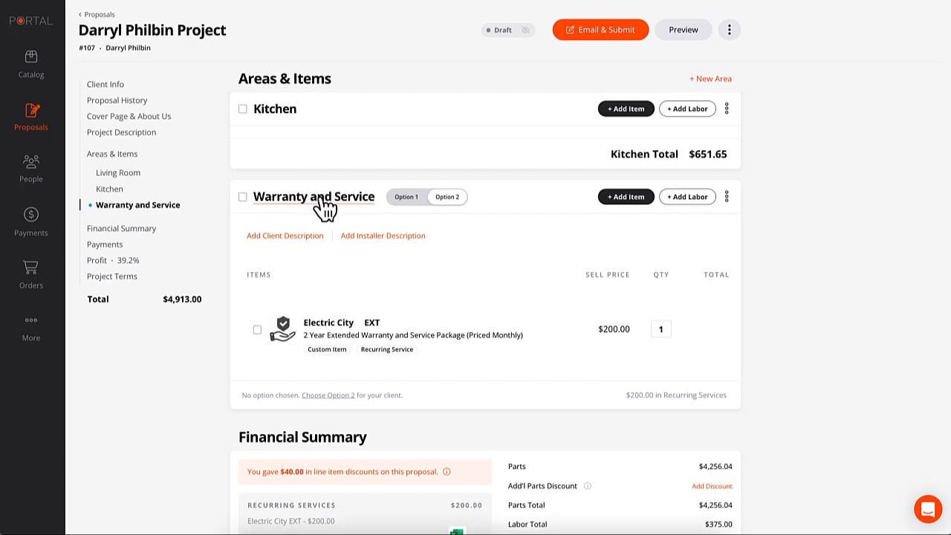
# Close an empty client description and start an installer description for Warranty and Service.
pyautogui.click(291, 235)
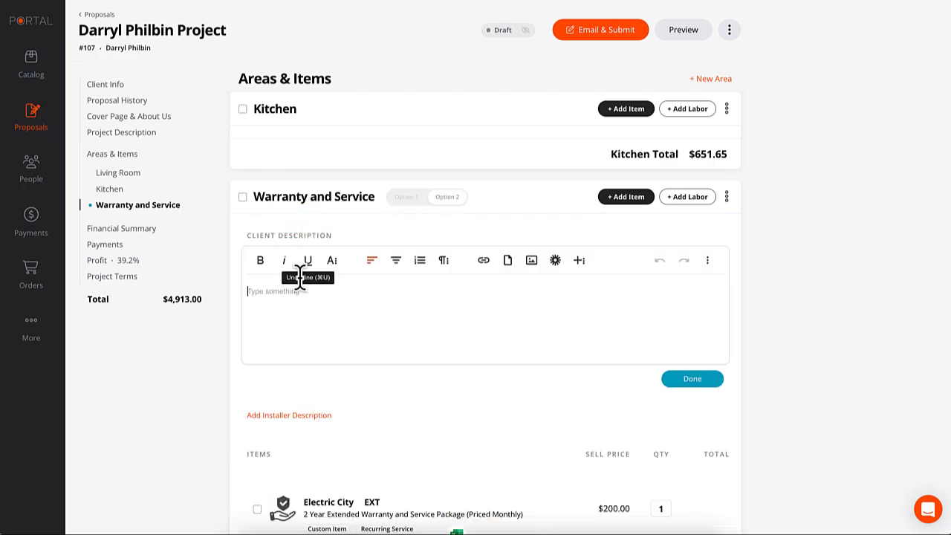
pyautogui.click(708, 379)
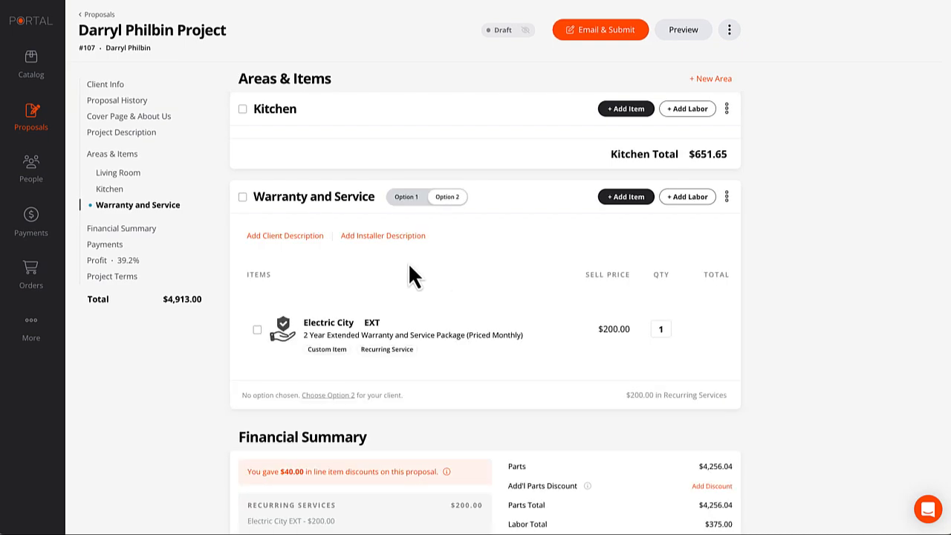
pyautogui.click(383, 237)
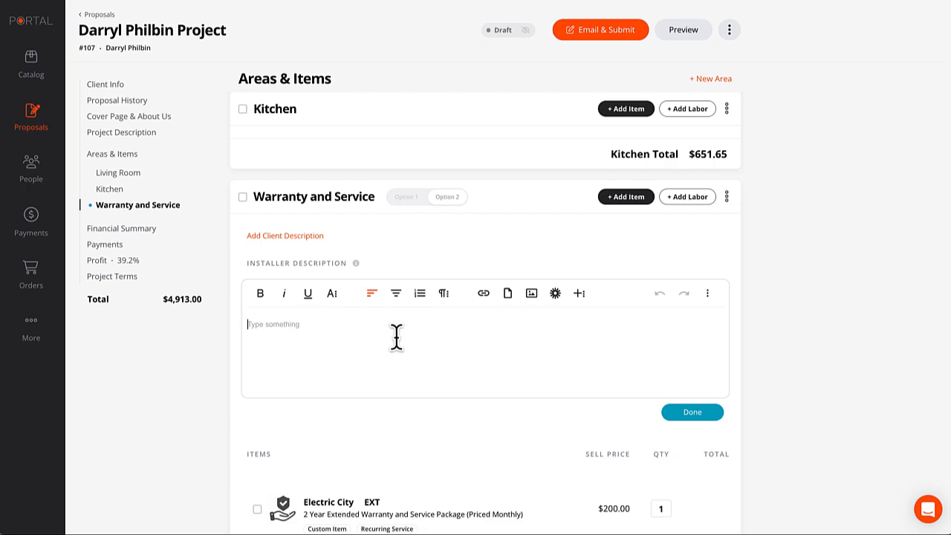
# Close the empty Warranty and Service installer description and return to Living Room Option 1.
pyautogui.click(673, 413)
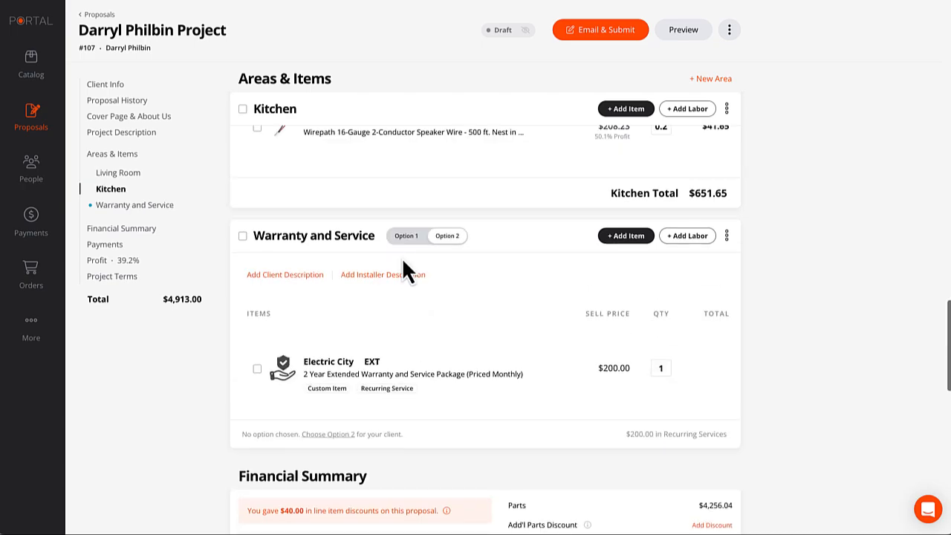
pyautogui.scroll(10, 402, 258)
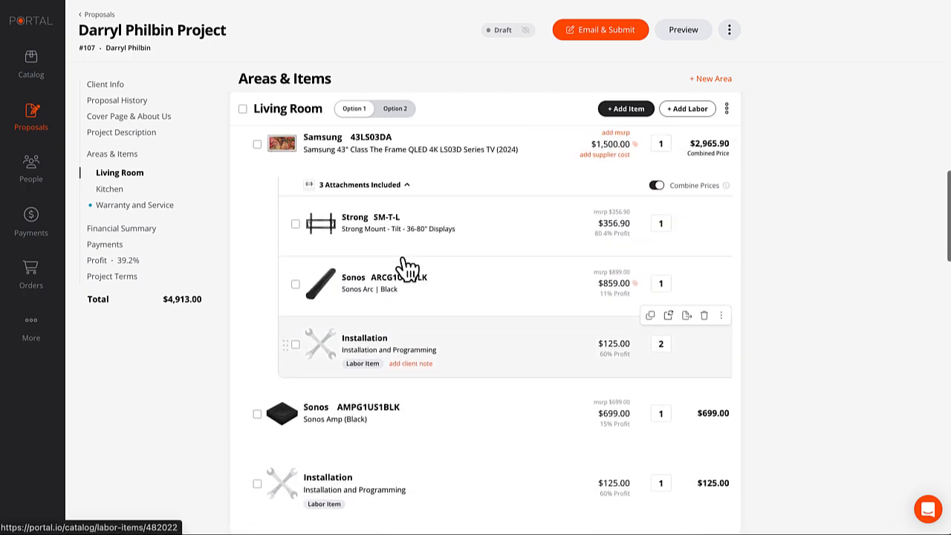
pyautogui.scroll(2, 402, 257)
pyautogui.scroll(-1, 403, 257)
pyautogui.scroll(2, 404, 257)
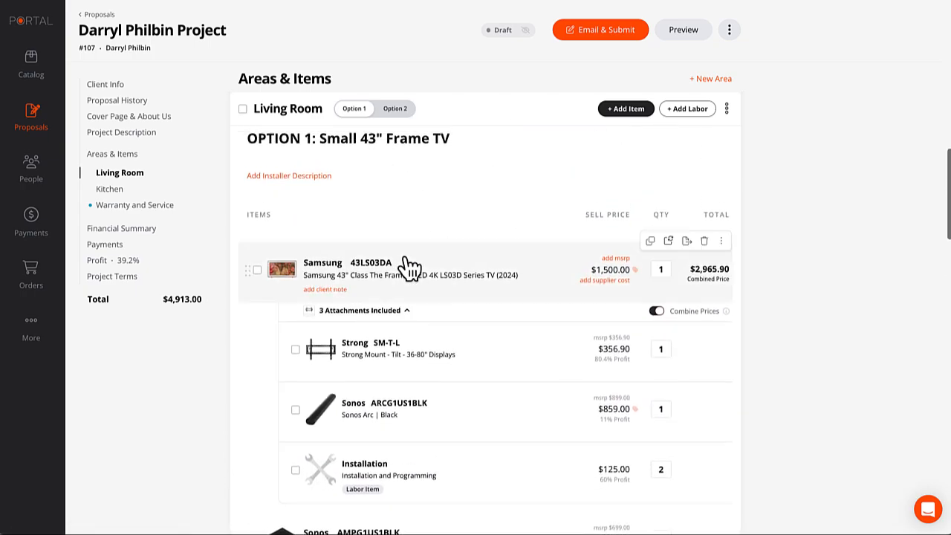
# Add a Living Room Option 1 installer note about the existing basement-to-2nd-floor wiring chase.
pyautogui.click(298, 177)
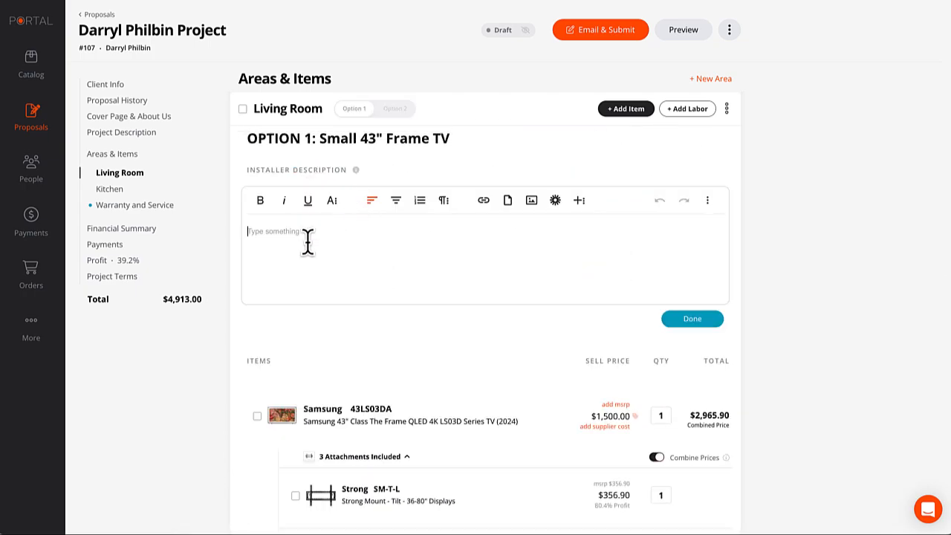
pyautogui.write('Th')
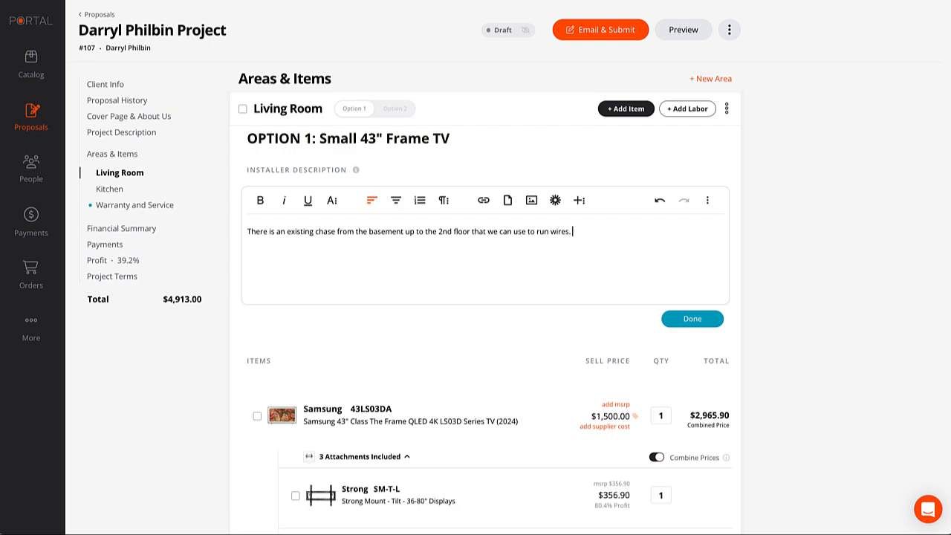
pyautogui.click(690, 324)
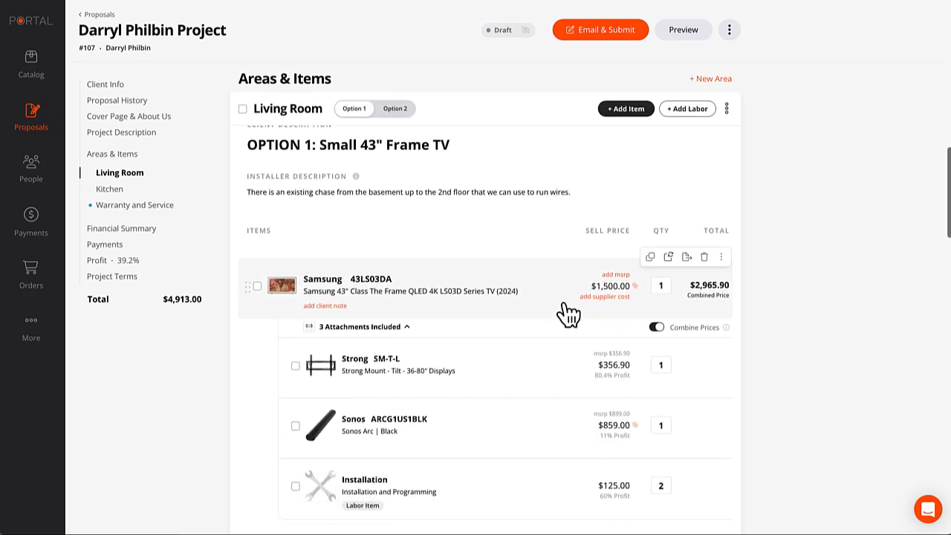
# Scroll through the Living Room and Kitchen items to review the Kitchen area.
pyautogui.scroll(-5, 568, 313)
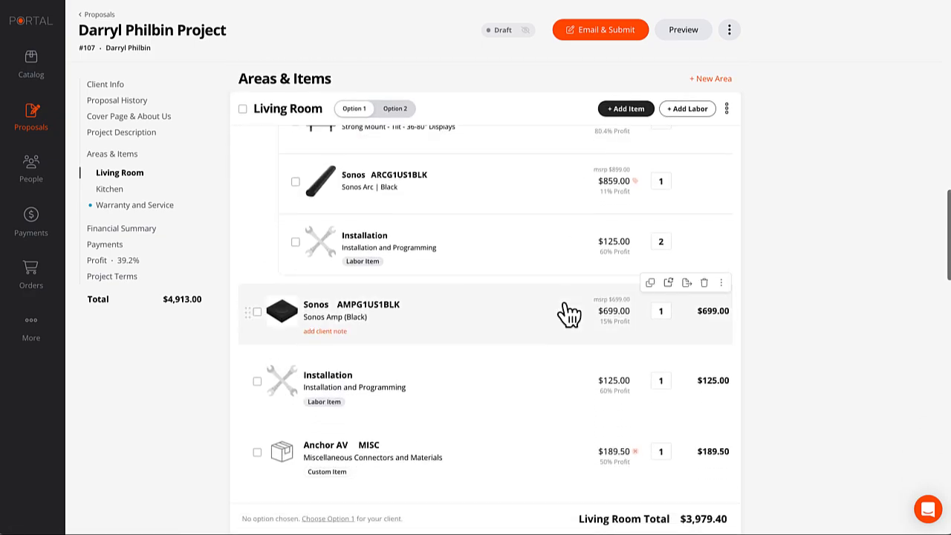
pyautogui.scroll(-8, 568, 314)
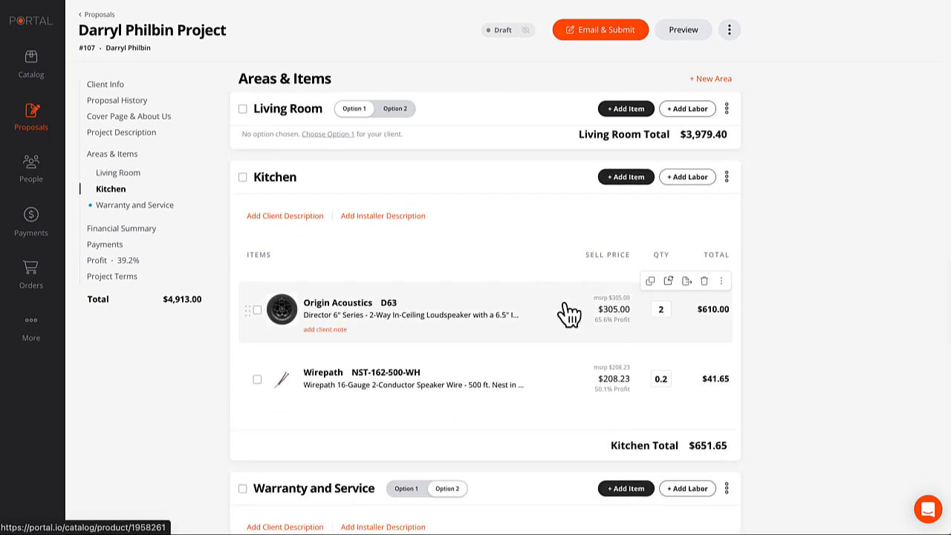
pyautogui.scroll(1, 565, 305)
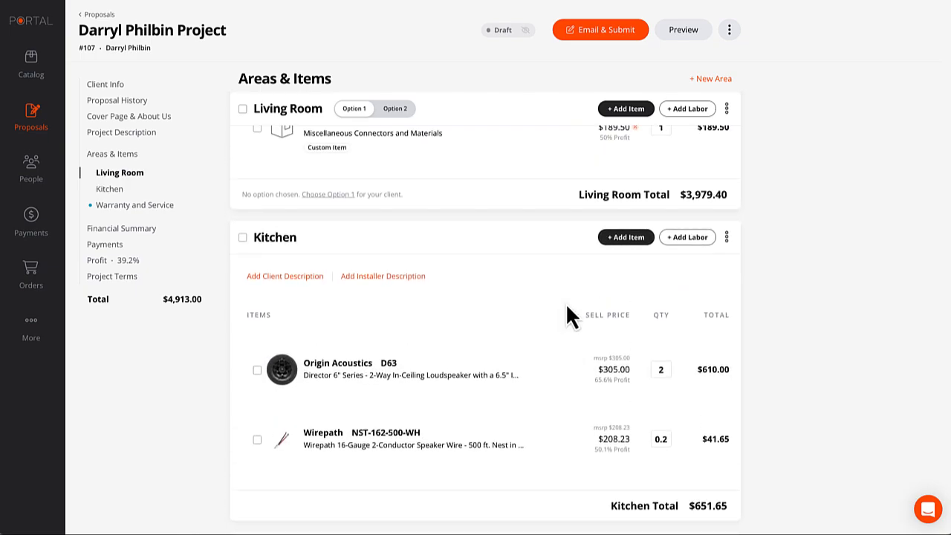
pyautogui.scroll(12, 503, 312)
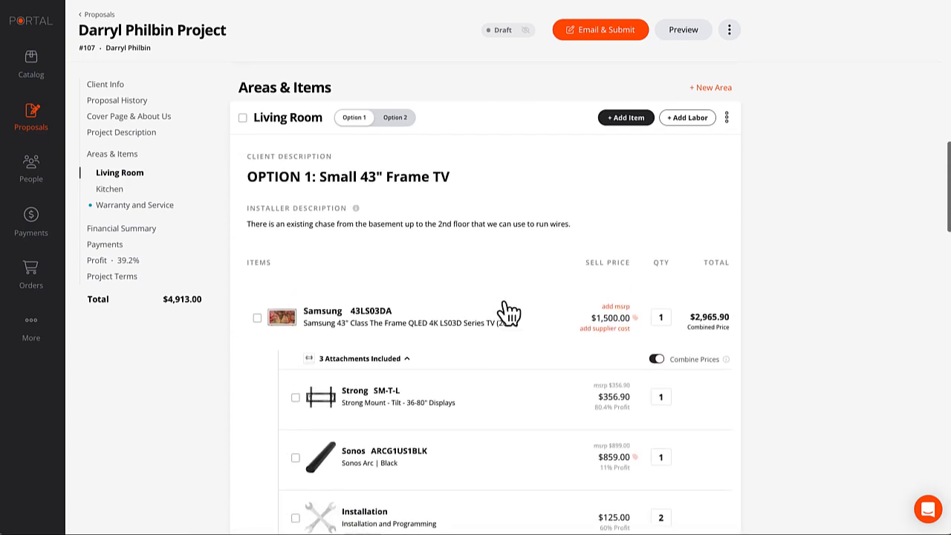
pyautogui.scroll(-8, 508, 313)
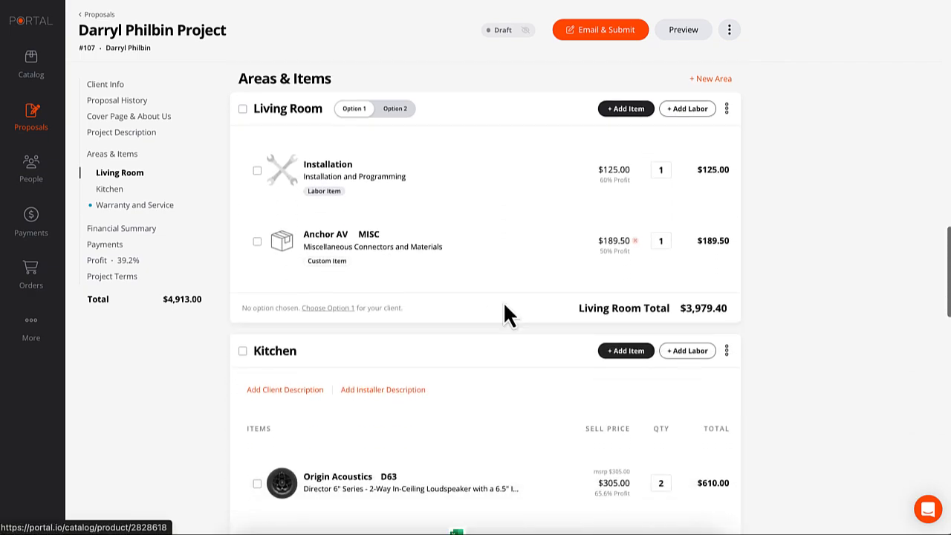
pyautogui.scroll(-3, 505, 306)
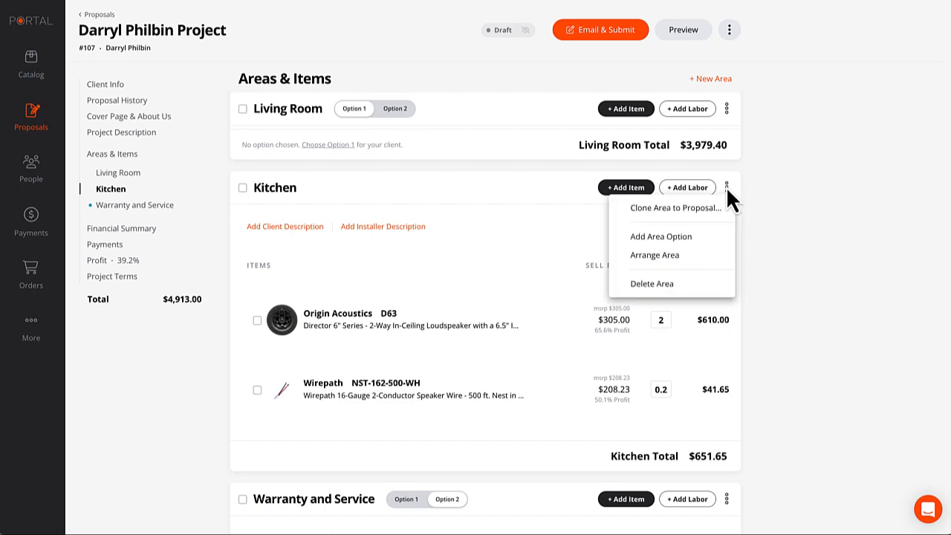
# Create a blank Kitchen Option 2 with the client description 'Opt out of Kitchen Zone'.
pyautogui.click(678, 237)
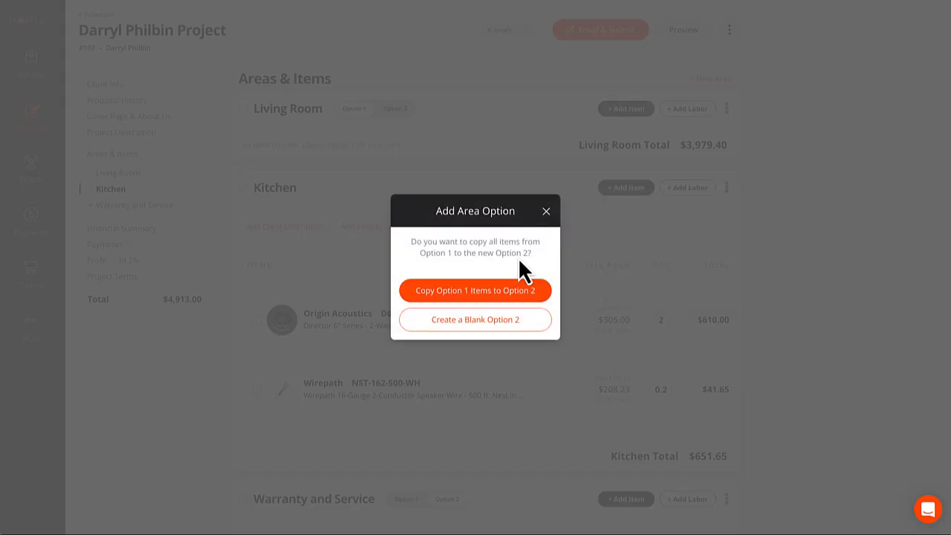
pyautogui.click(487, 320)
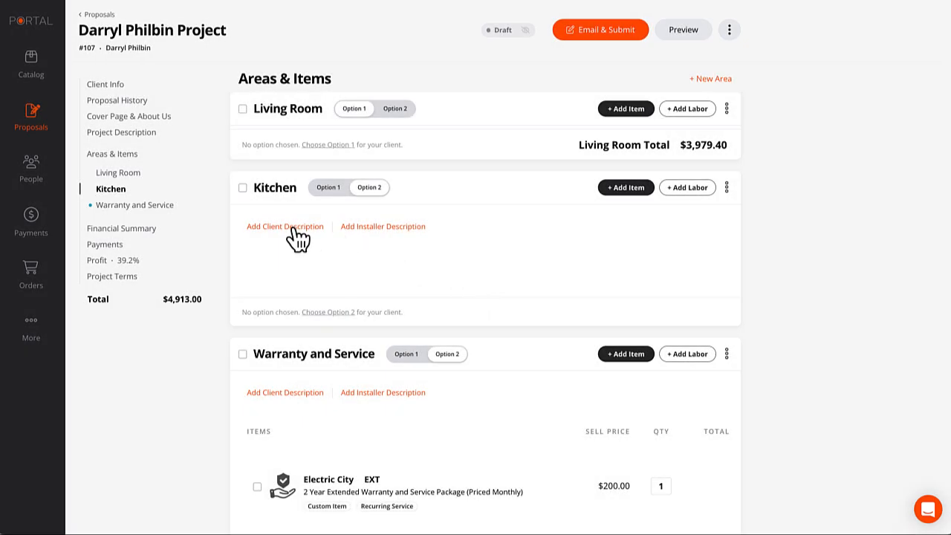
pyautogui.click(297, 238)
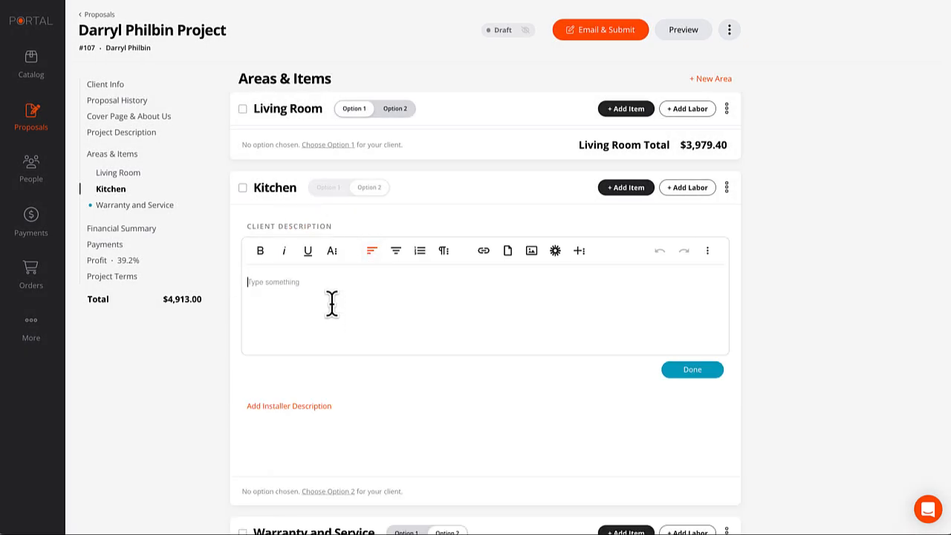
pyautogui.write('Opt out of Kitchen Zone')
# Format the Option 2 description at size 30 bold and save it.
pyautogui.moveTo(340, 281); pyautogui.dragTo(223, 293)
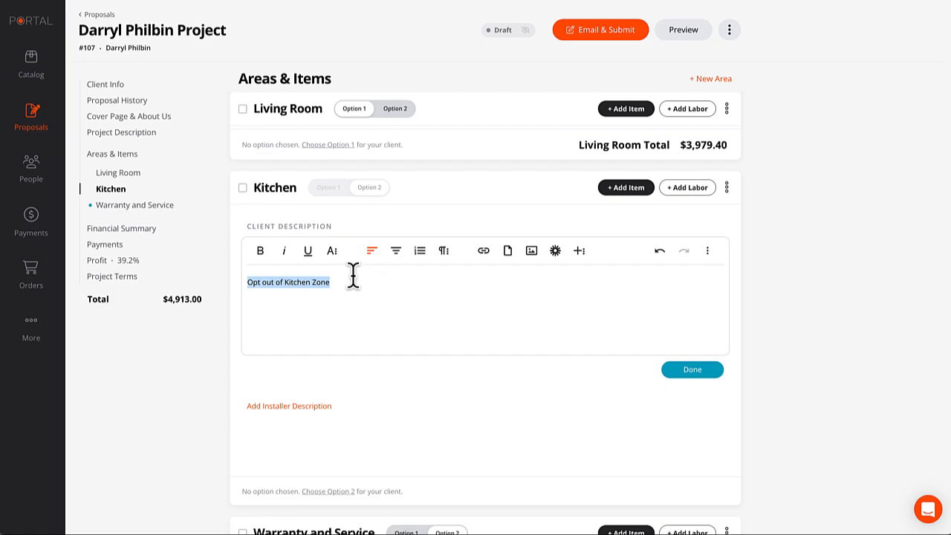
pyautogui.click(333, 250)
pyautogui.click(360, 253)
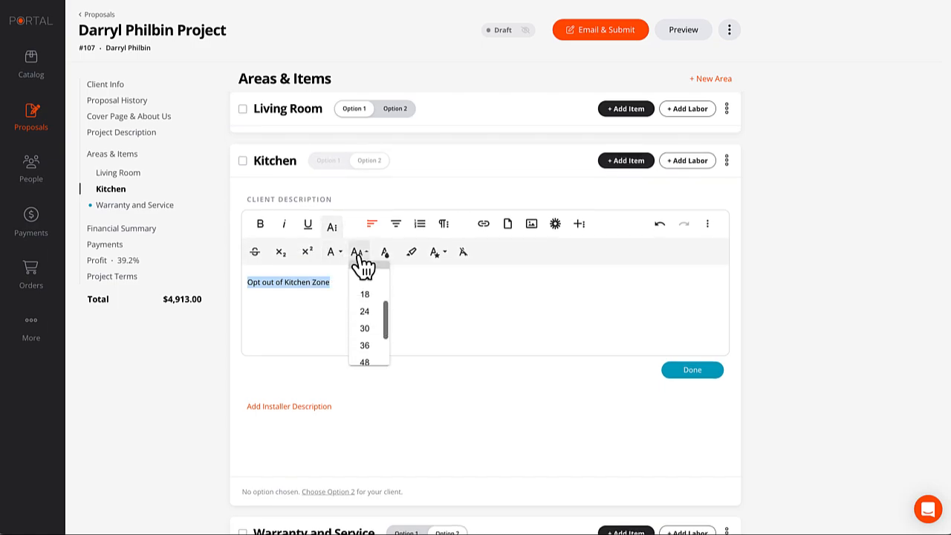
pyautogui.click(369, 328)
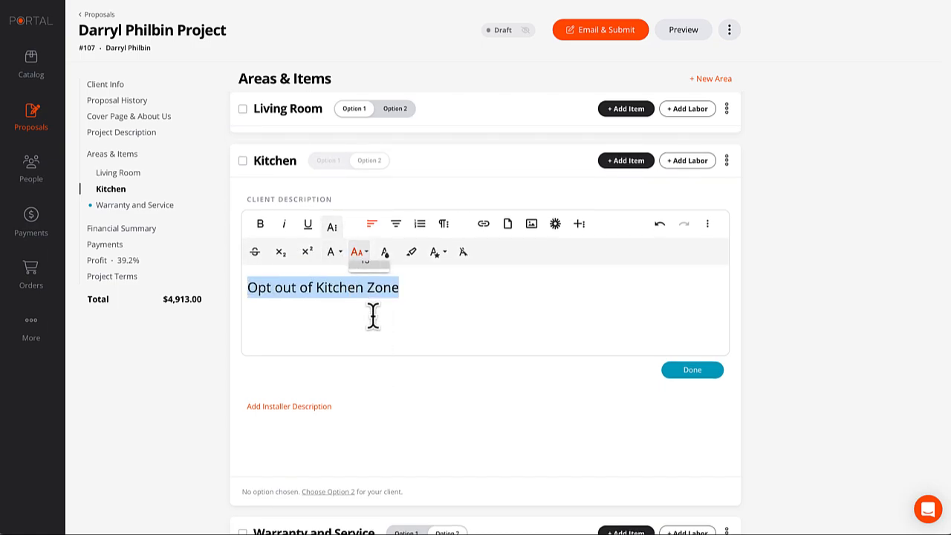
pyautogui.hotkey('ctrl', 'b')
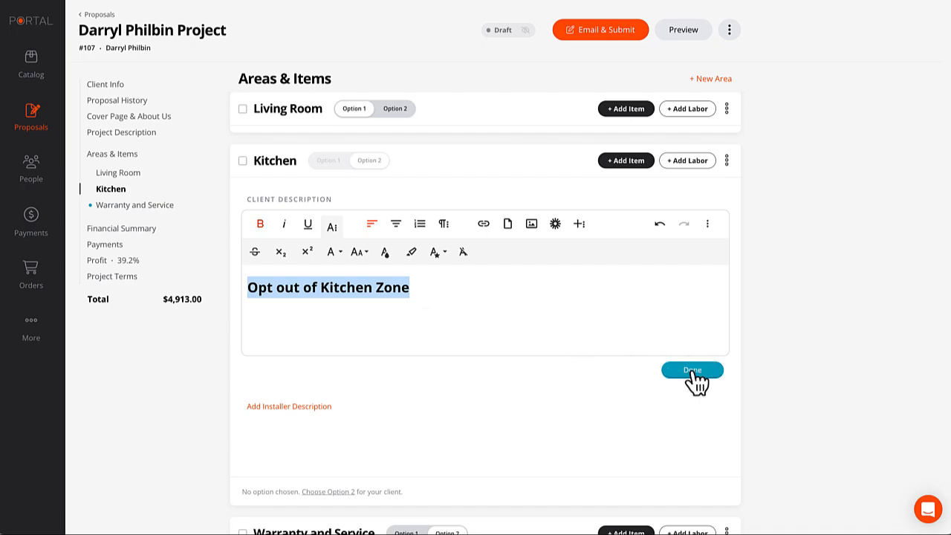
pyautogui.click(695, 371)
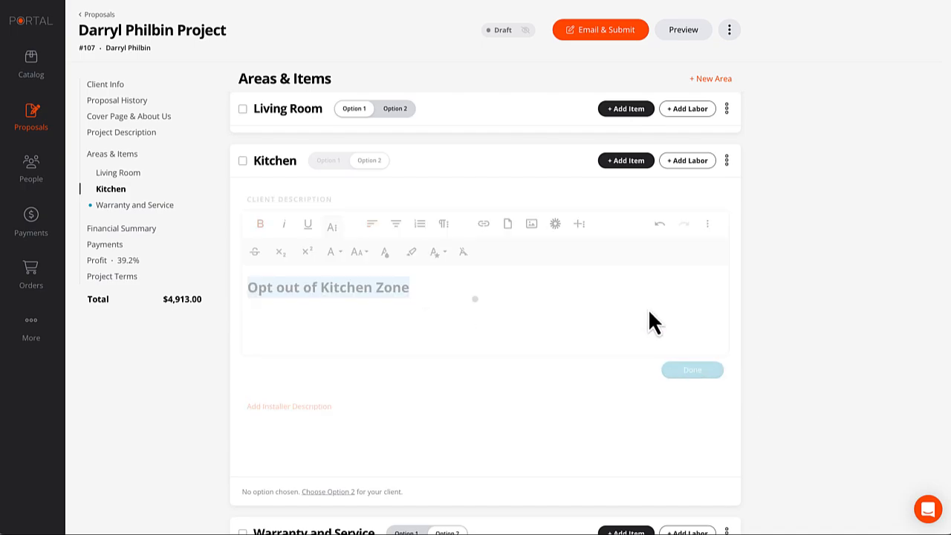
# On Kitchen Option 1, write the client description 'Kitchen Zone includes a pair of speakers'.
pyautogui.click(331, 161)
pyautogui.click(300, 201)
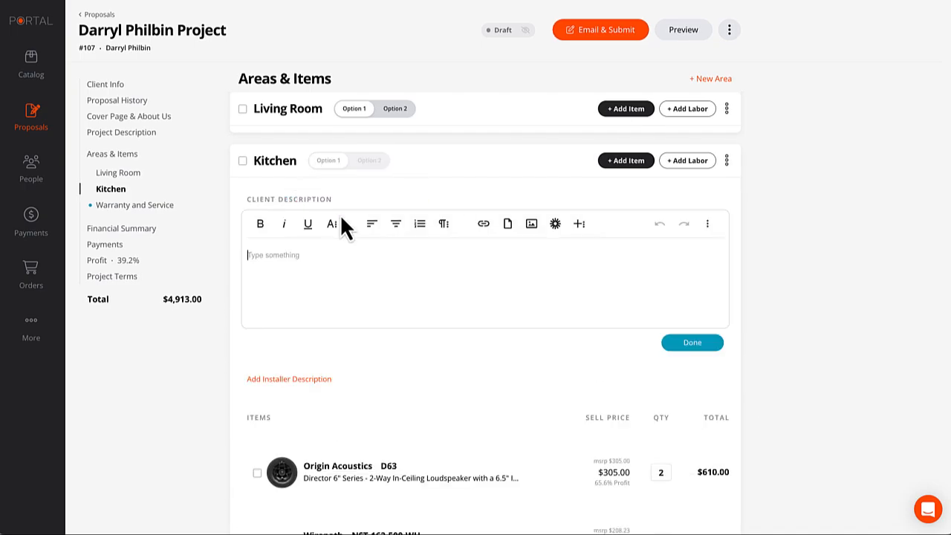
pyautogui.write('Kit')
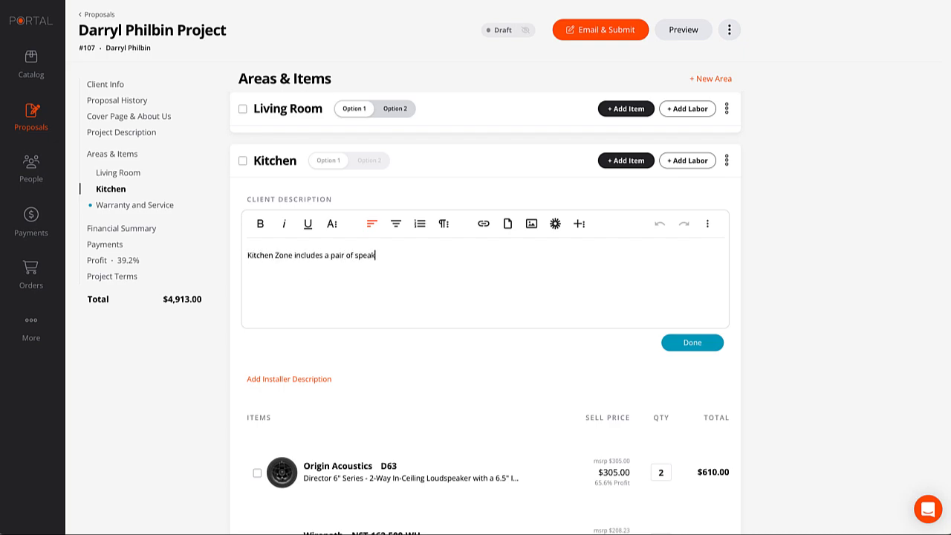
# Format the Option 1 description at size 24 bold and save it.
pyautogui.hotkey('ctrl', 'a')
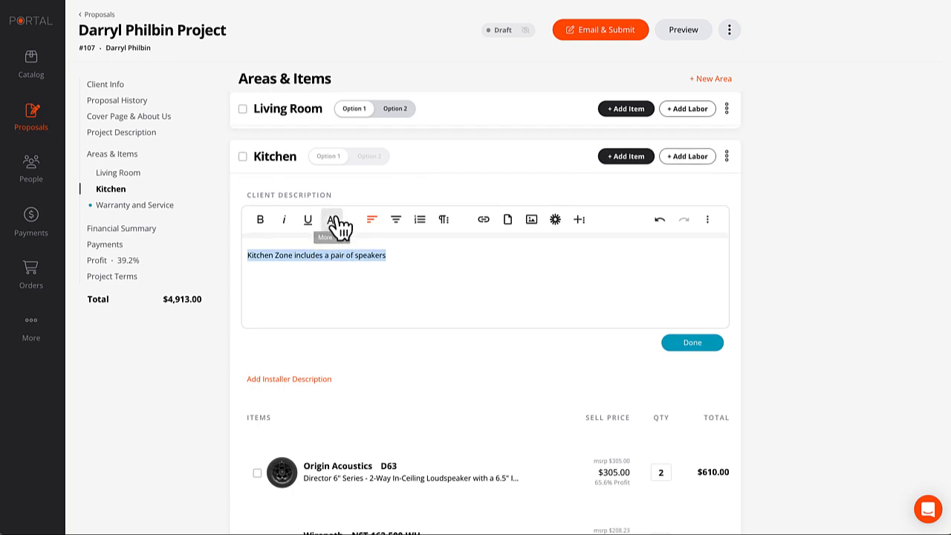
pyautogui.click(333, 225)
pyautogui.click(360, 227)
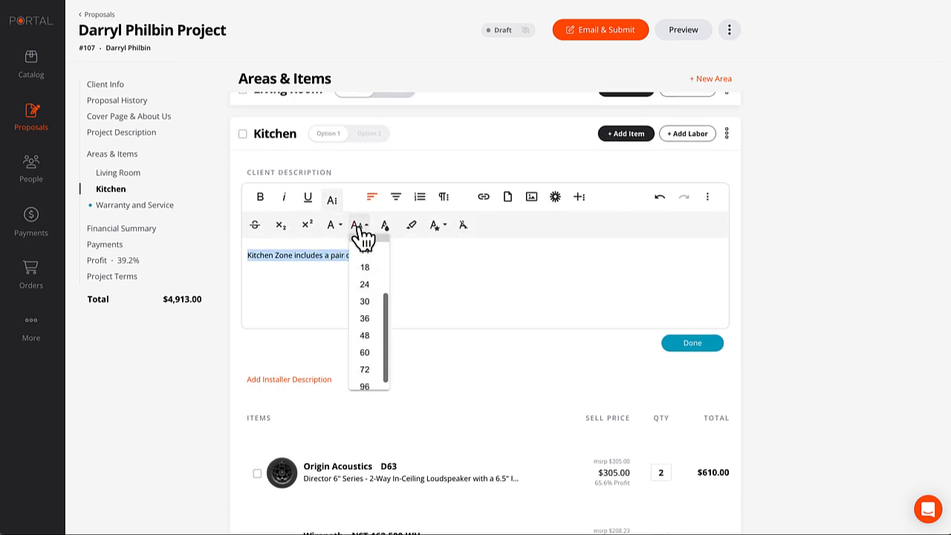
pyautogui.click(365, 287)
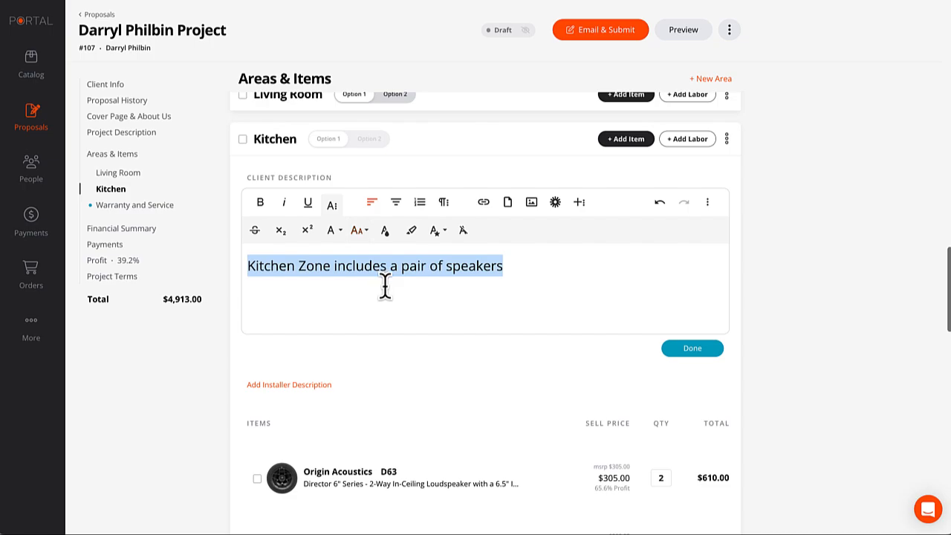
pyautogui.hotkey('ctrl', 'b')
pyautogui.click(672, 350)
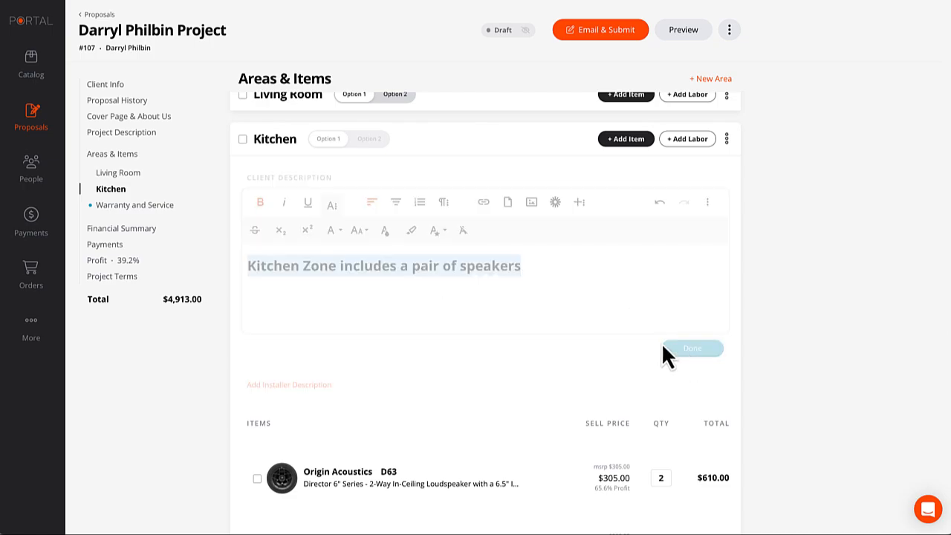
# Move the Sonos Amp from the Living Room into Kitchen Option 1.
pyautogui.scroll(5, 580, 269)
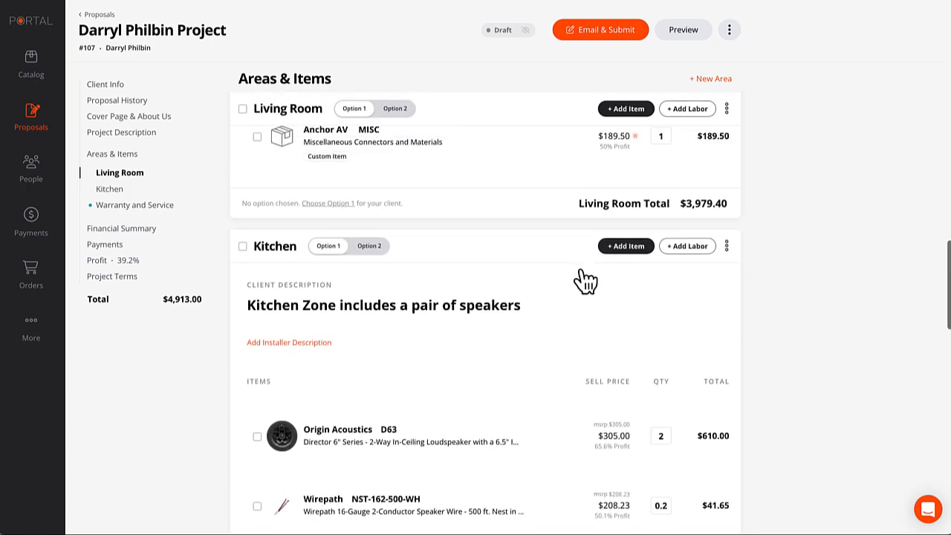
pyautogui.scroll(2, 581, 272)
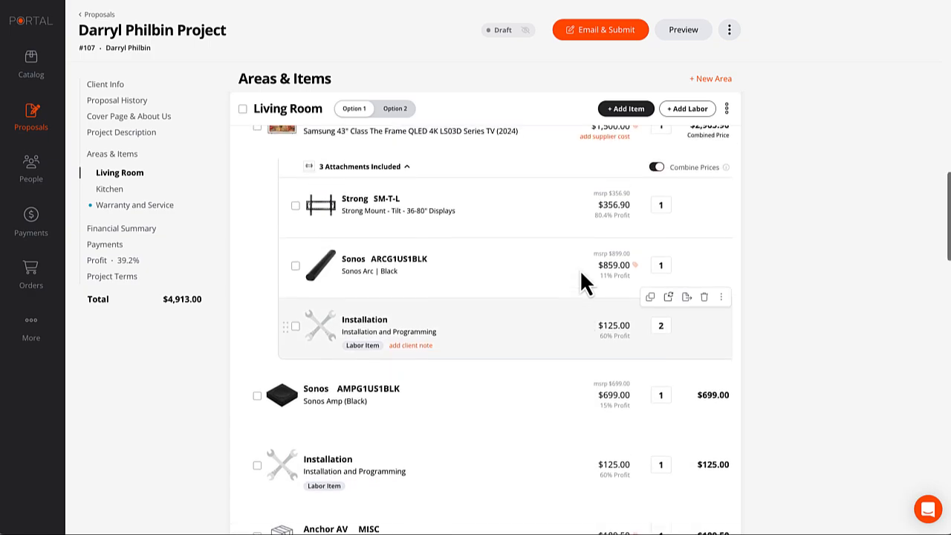
pyautogui.scroll(-2, 584, 272)
pyautogui.scroll(-3, 584, 268)
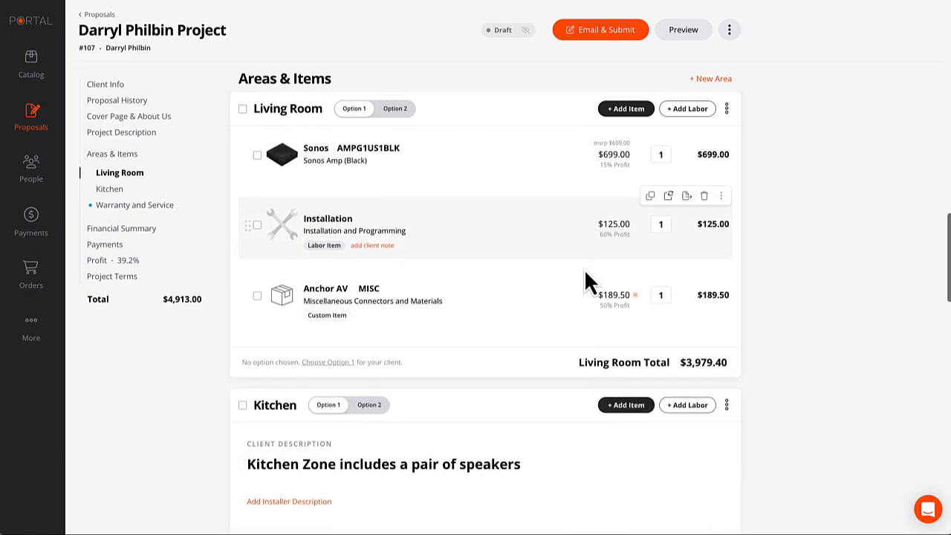
pyautogui.moveTo(245, 167); pyautogui.dragTo(246, 297)
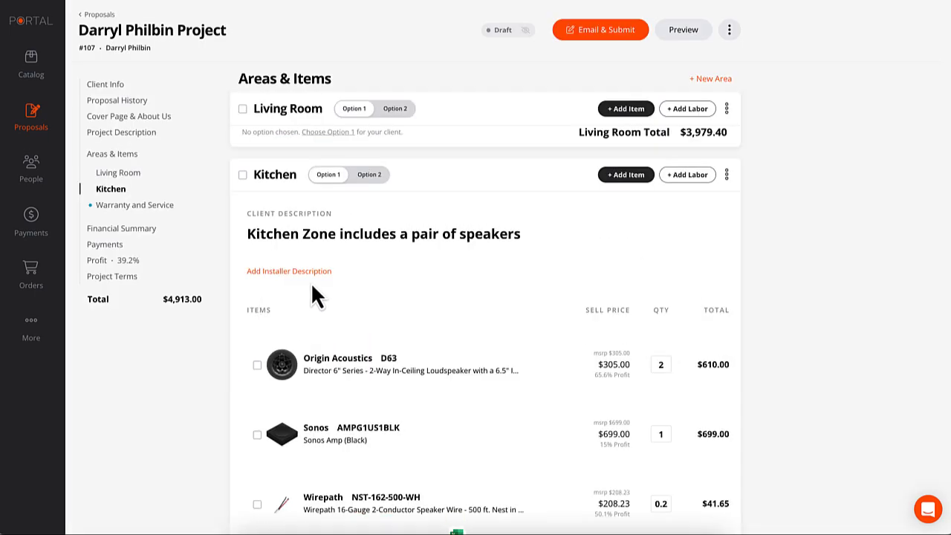
pyautogui.scroll(-1, 376, 291)
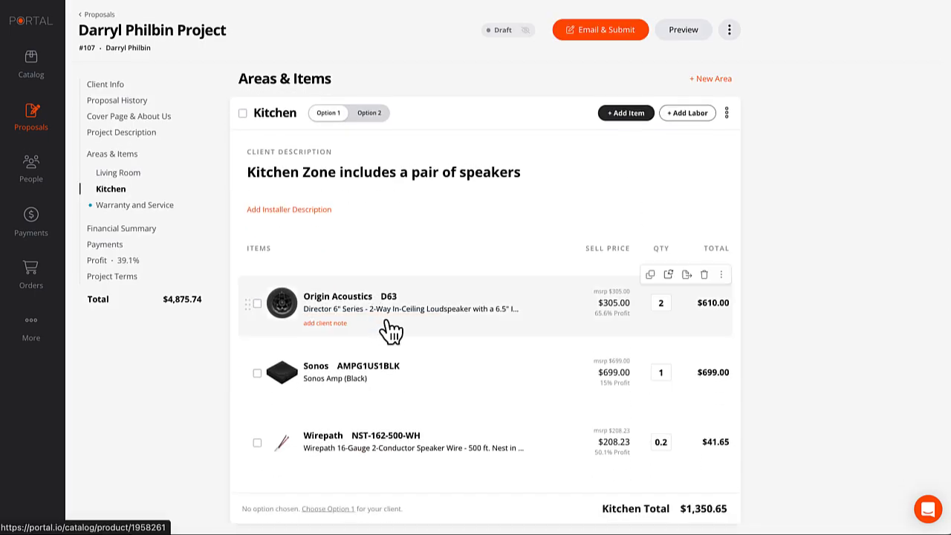
# Give the Sonos Amp the client note 'This will go in the furniture in the living room'.
pyautogui.click(327, 394)
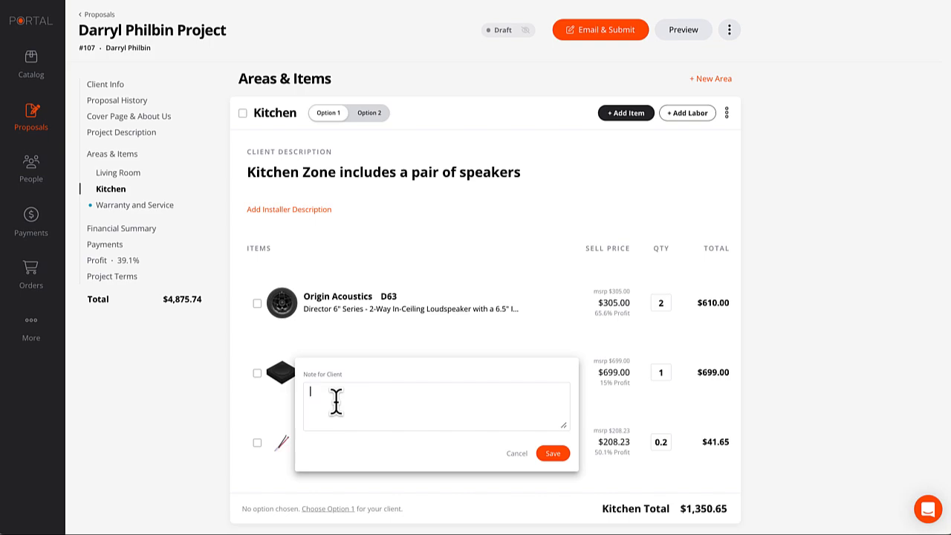
pyautogui.write('T')
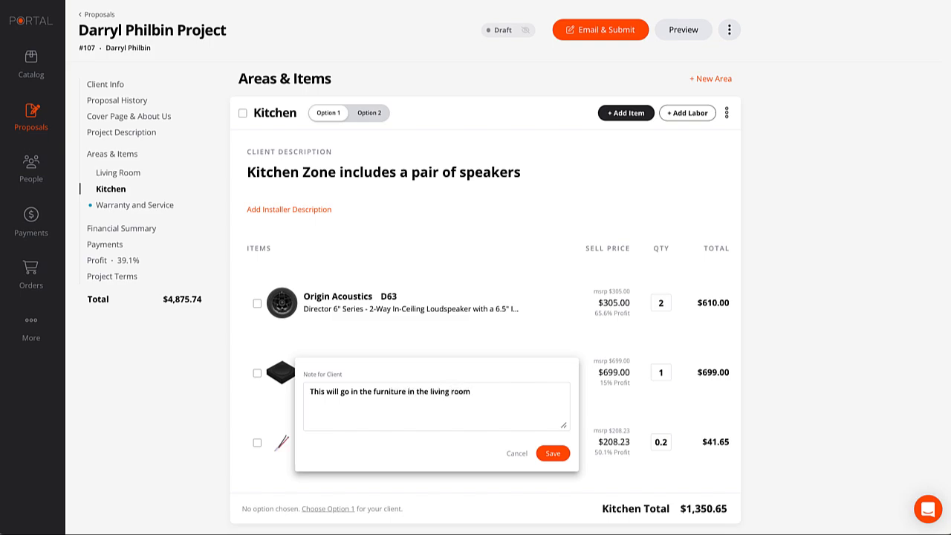
pyautogui.click(557, 453)
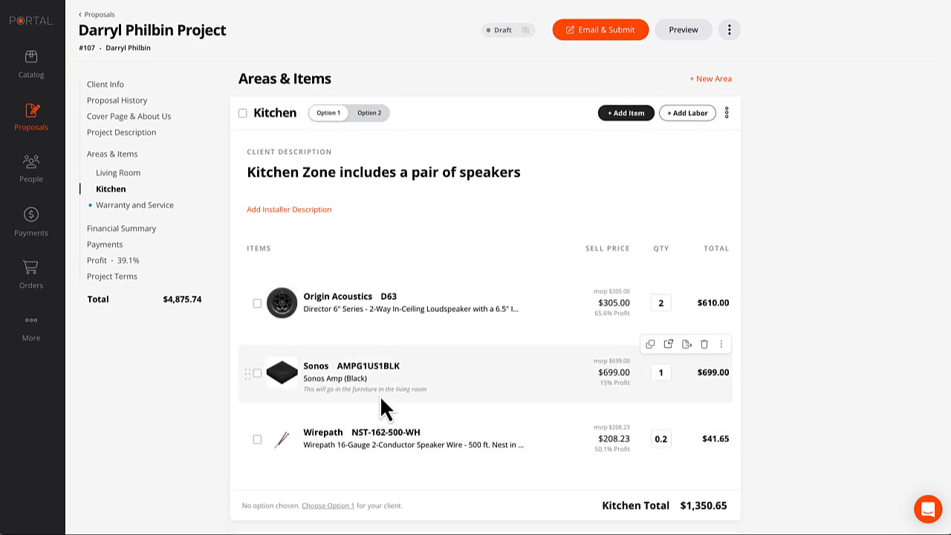
# Trim the D63 description to 'Director 6" Series - 2-Way In-Ceiling Loudspeaker'.
pyautogui.scroll(-1, 762, 390)
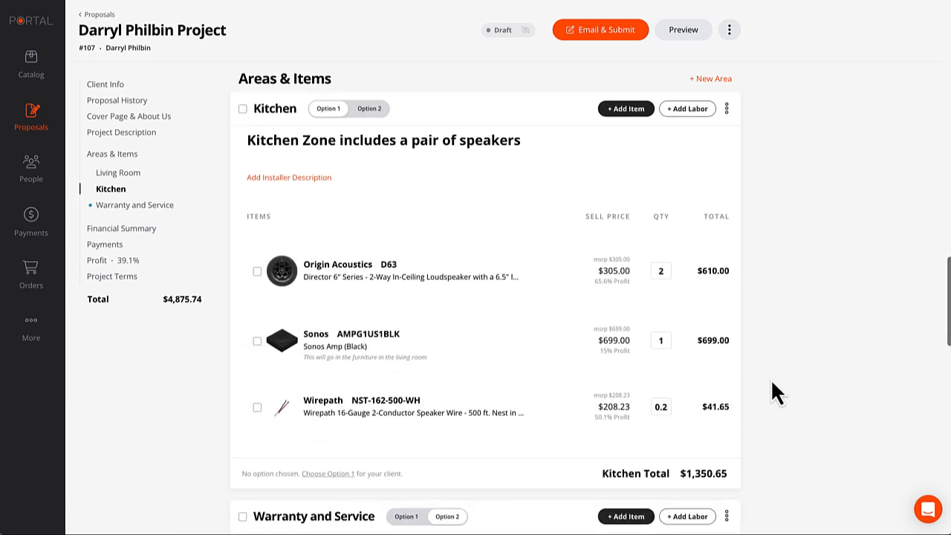
pyautogui.click(428, 276)
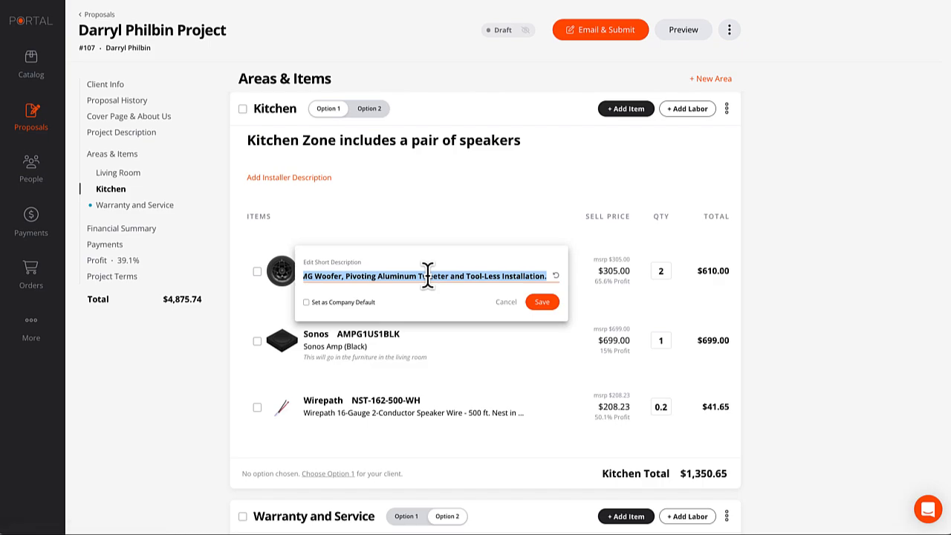
pyautogui.click(446, 274)
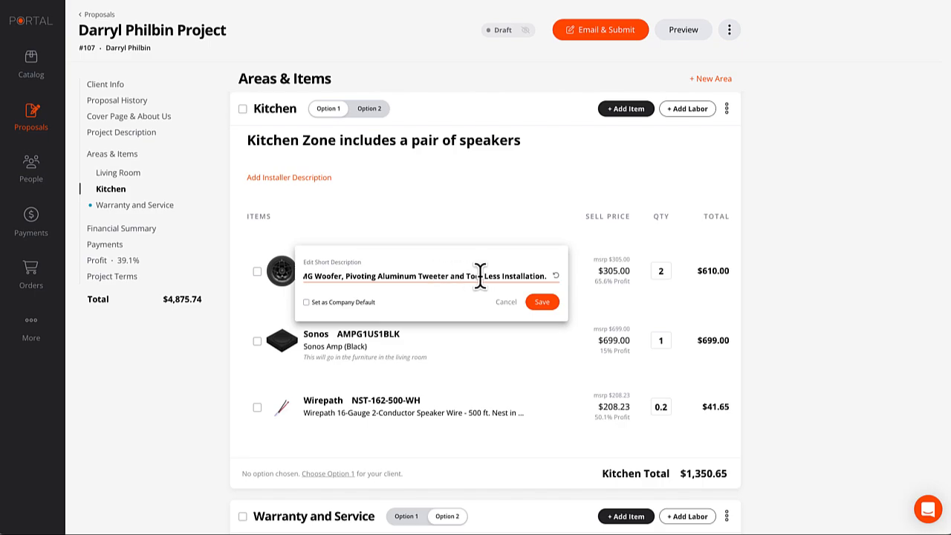
pyautogui.moveTo(344, 276); pyautogui.dragTo(377, 298)
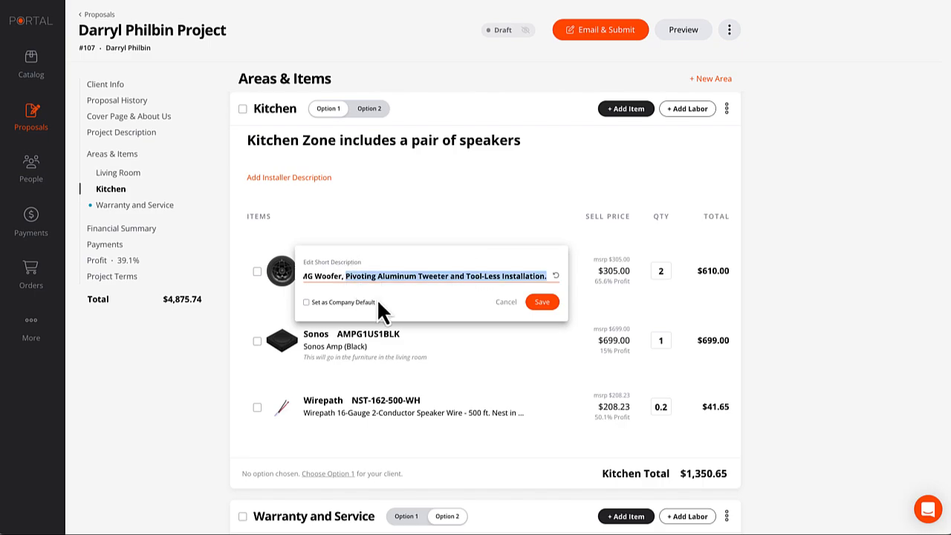
pyautogui.press('BackSpace')
pyautogui.press('BackSpace')
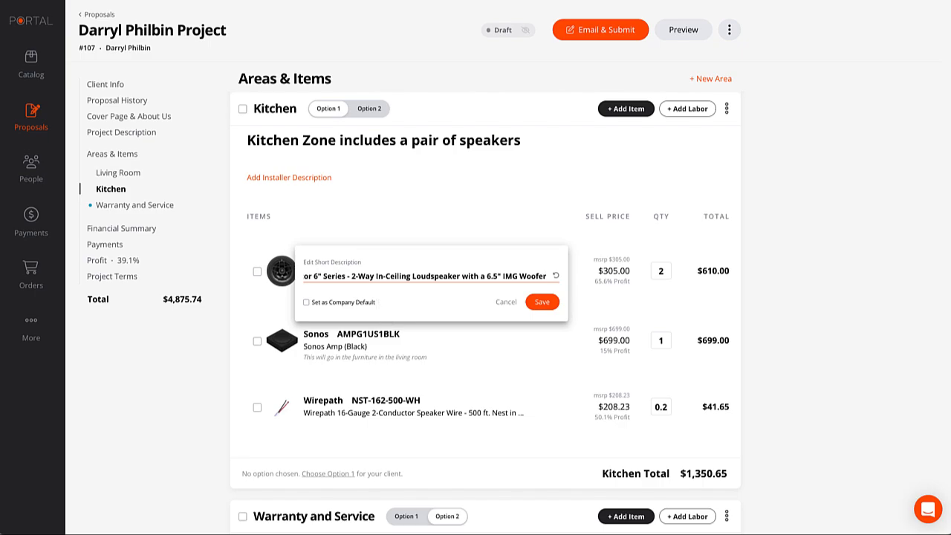
pyautogui.keyDown('shift'); pyautogui.click(463, 275); pyautogui.keyUp('shift')
pyautogui.press('BackSpace')
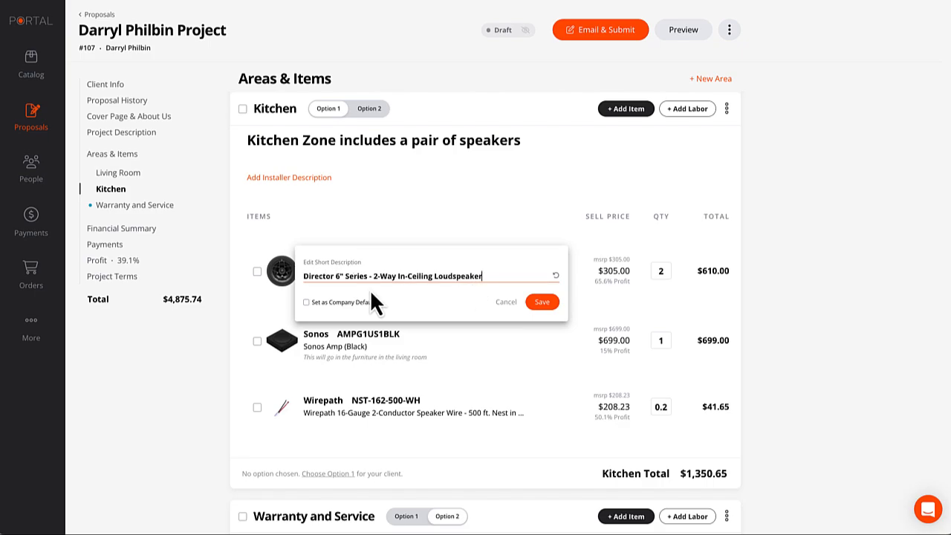
# Save the shortened D63 description as the company default.
pyautogui.click(306, 302)
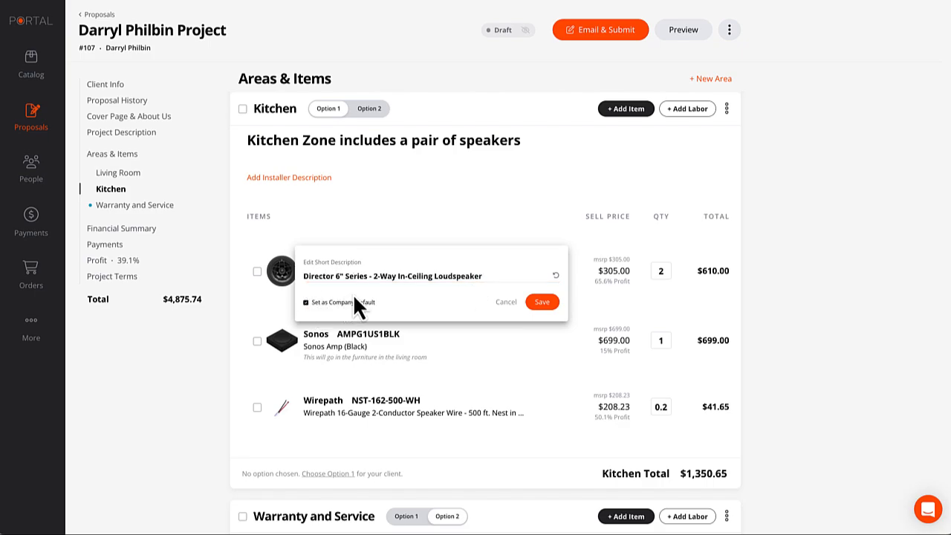
pyautogui.click(542, 302)
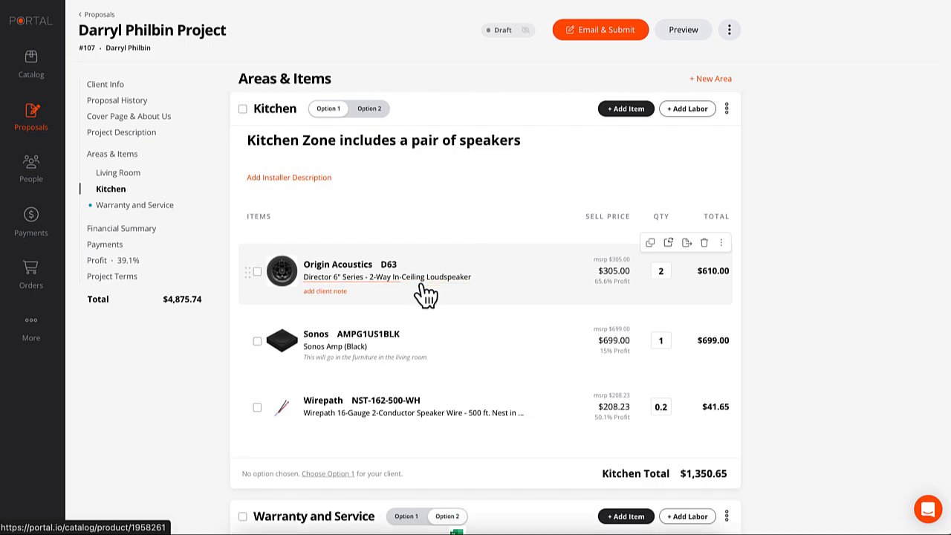
pyautogui.scroll(-2, 458, 281)
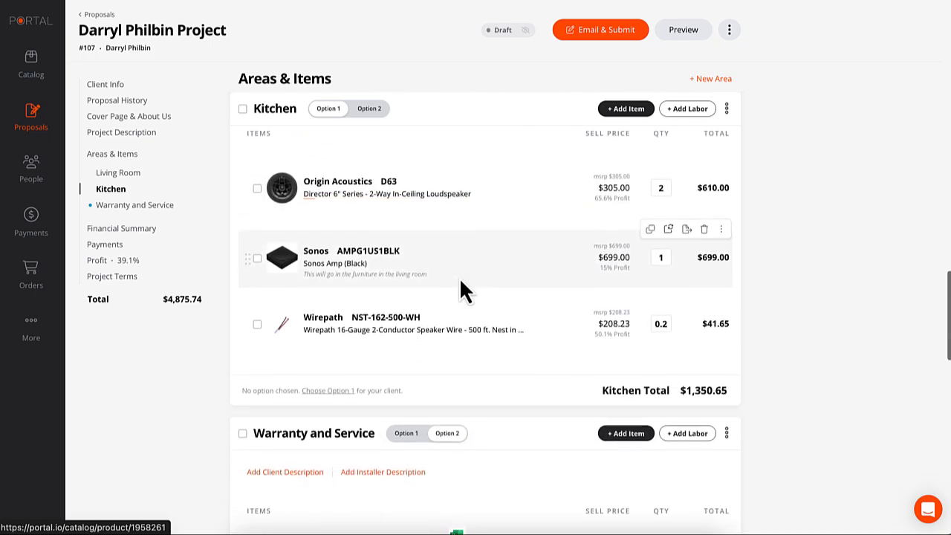
pyautogui.scroll(-1, 461, 282)
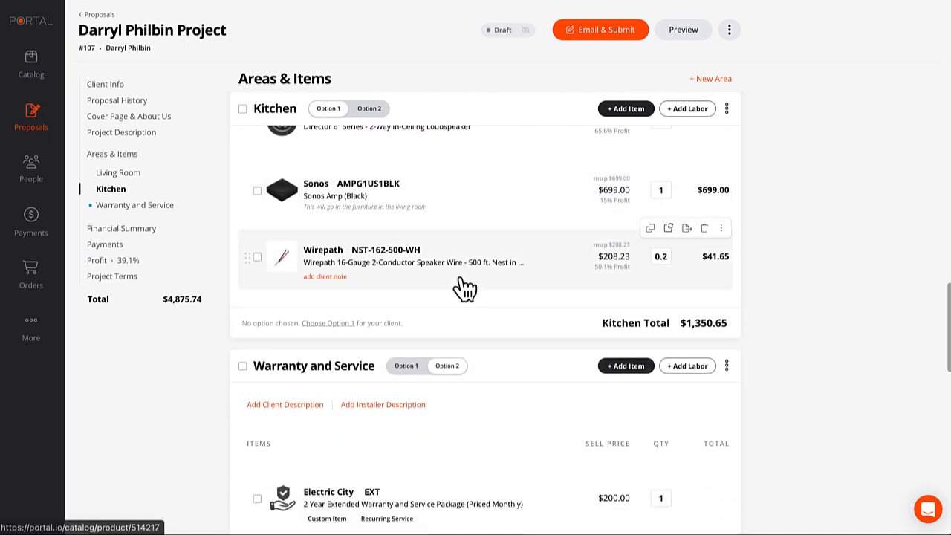
# In the Financial Summary, save the additional parts discount at 0.00.
pyautogui.scroll(-2, 460, 283)
pyautogui.scroll(-4, 460, 282)
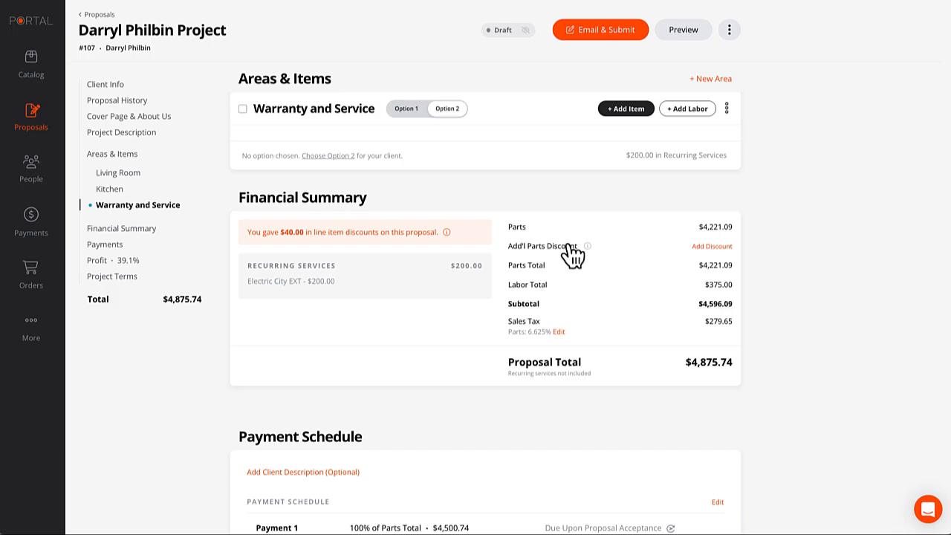
pyautogui.click(718, 247)
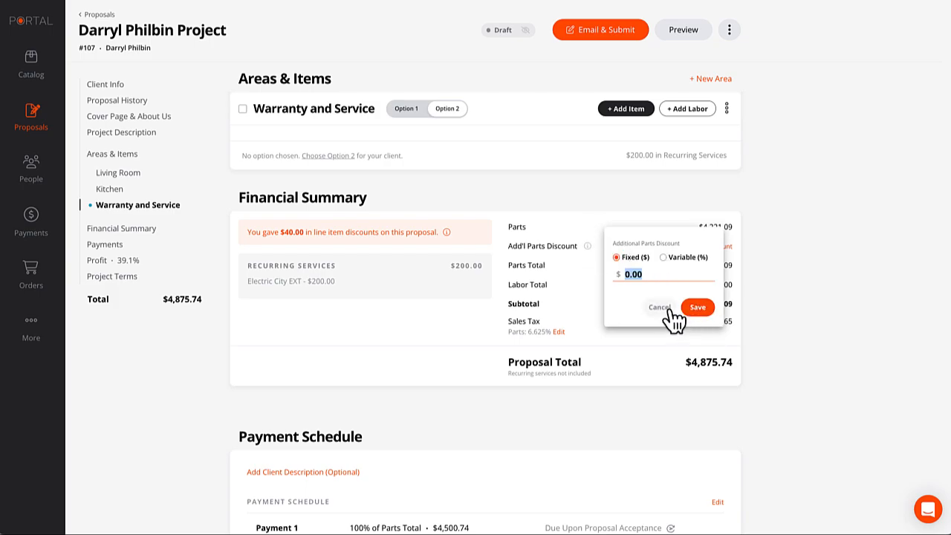
pyautogui.click(706, 308)
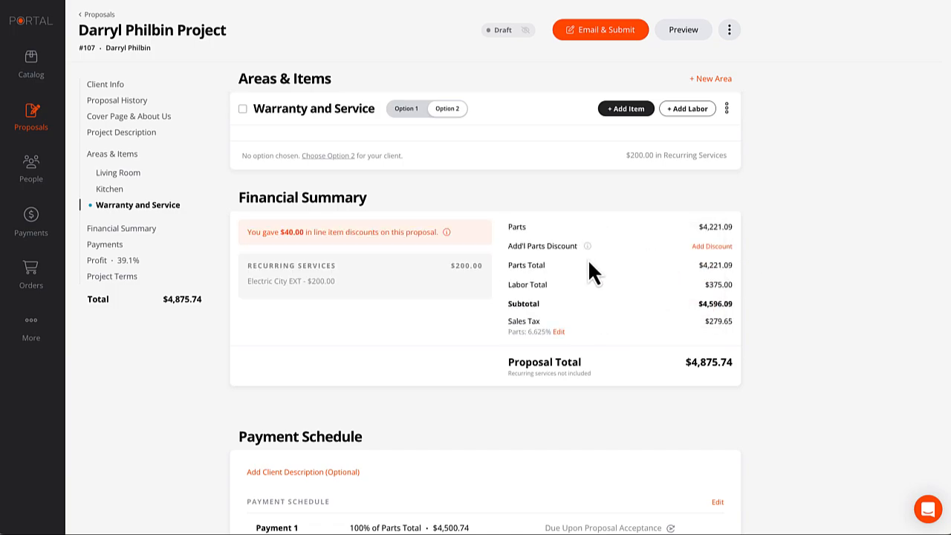
pyautogui.scroll(-1, 589, 260)
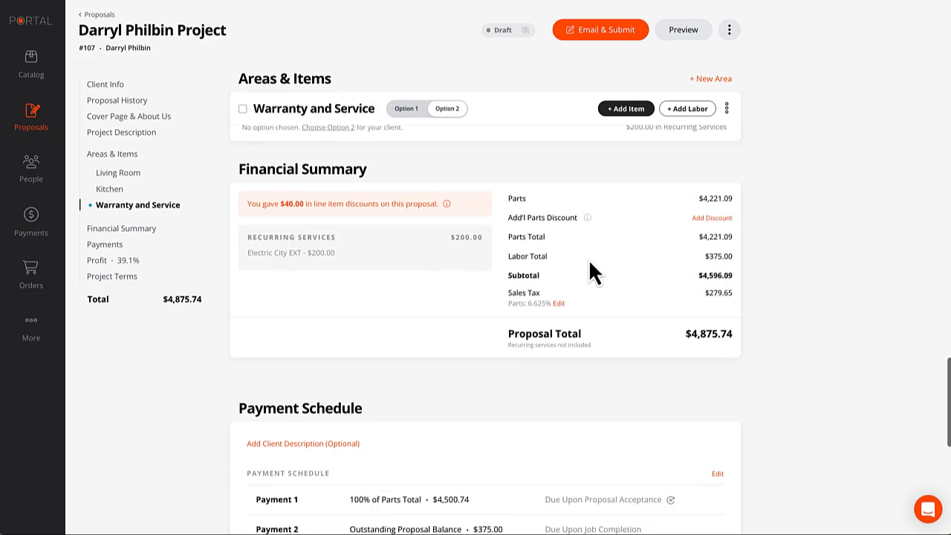
pyautogui.click(559, 300)
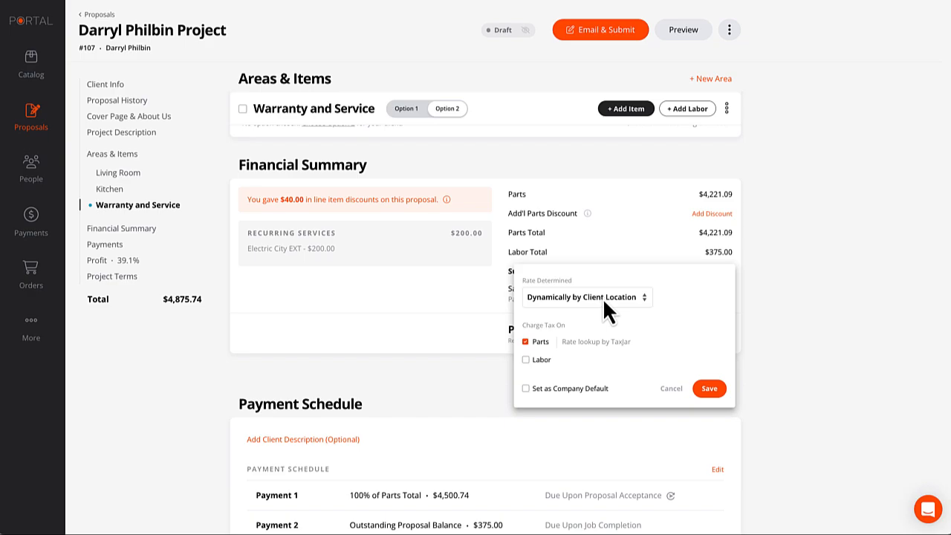
pyautogui.click(607, 301)
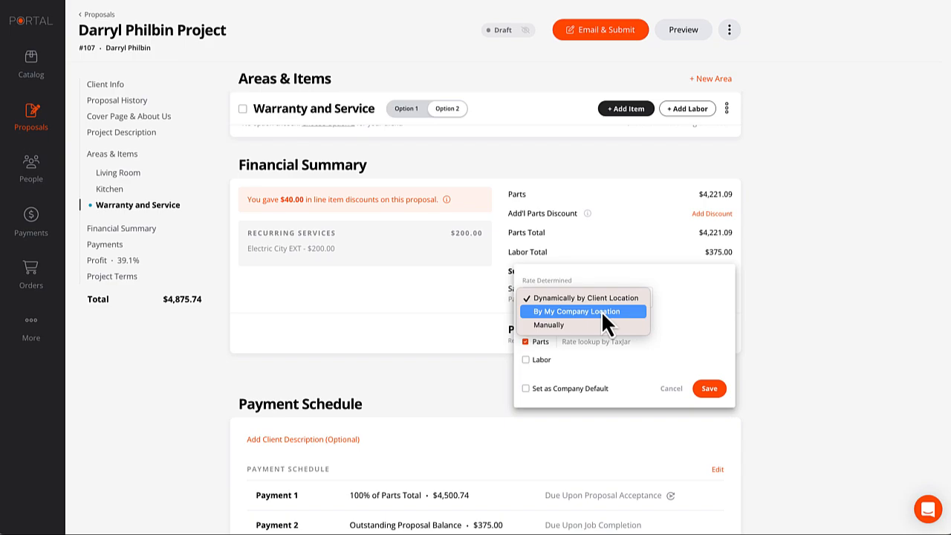
pyautogui.click(682, 288)
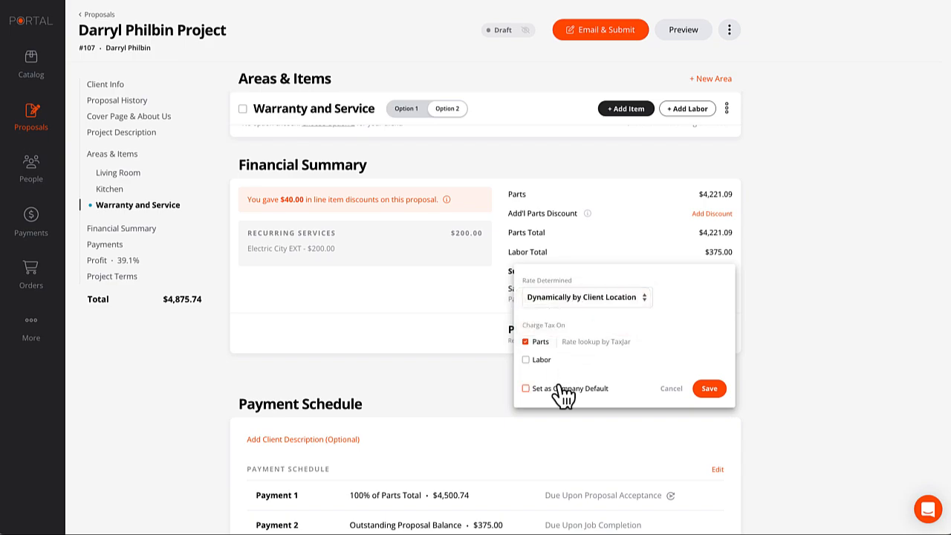
pyautogui.click(710, 388)
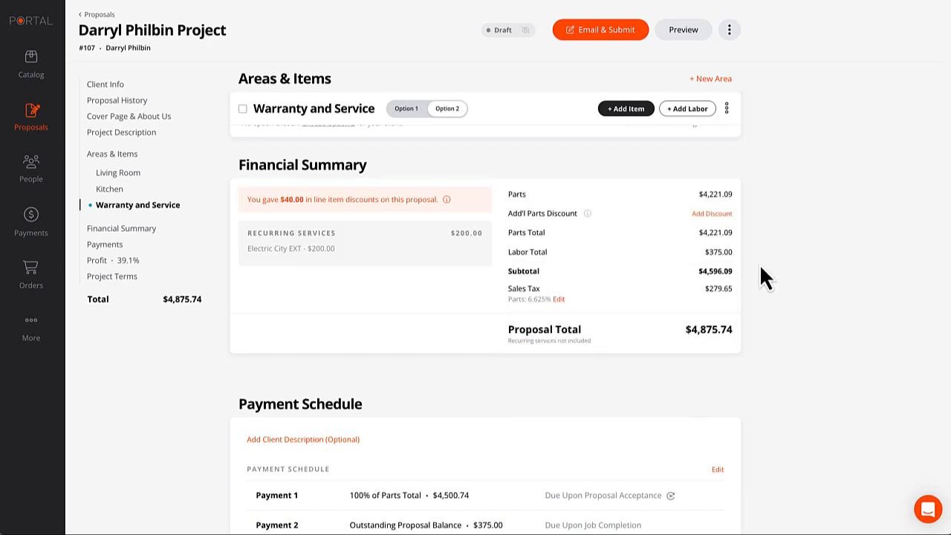
pyautogui.scroll(-3, 755, 271)
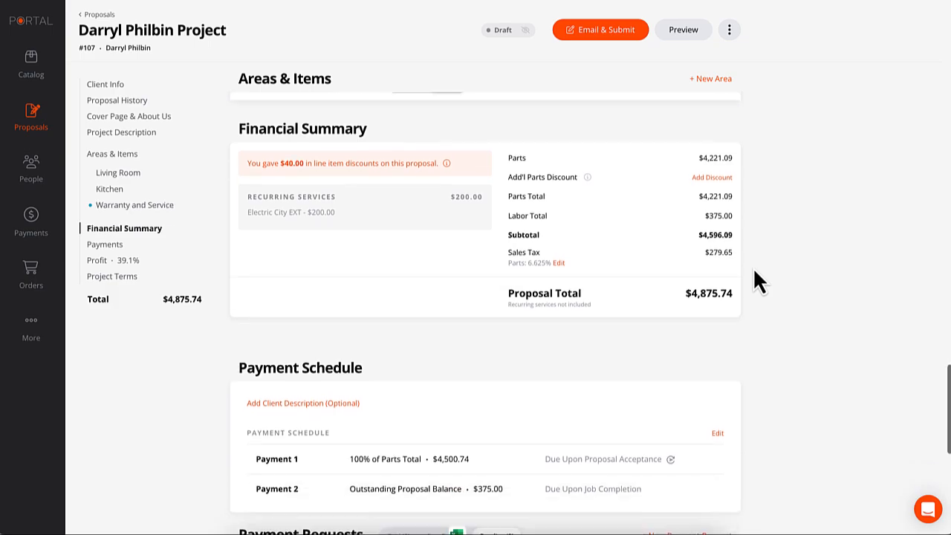
pyautogui.scroll(-1, 754, 271)
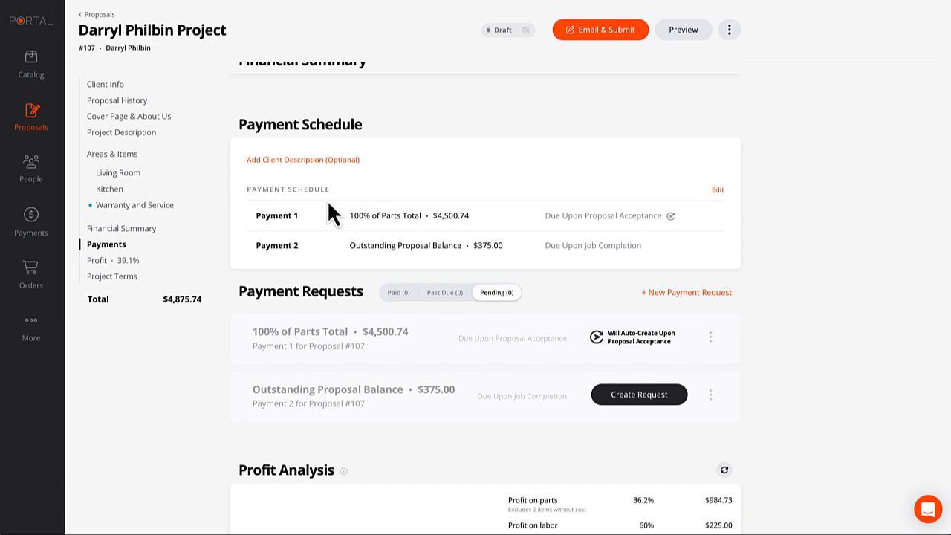
pyautogui.click(346, 160)
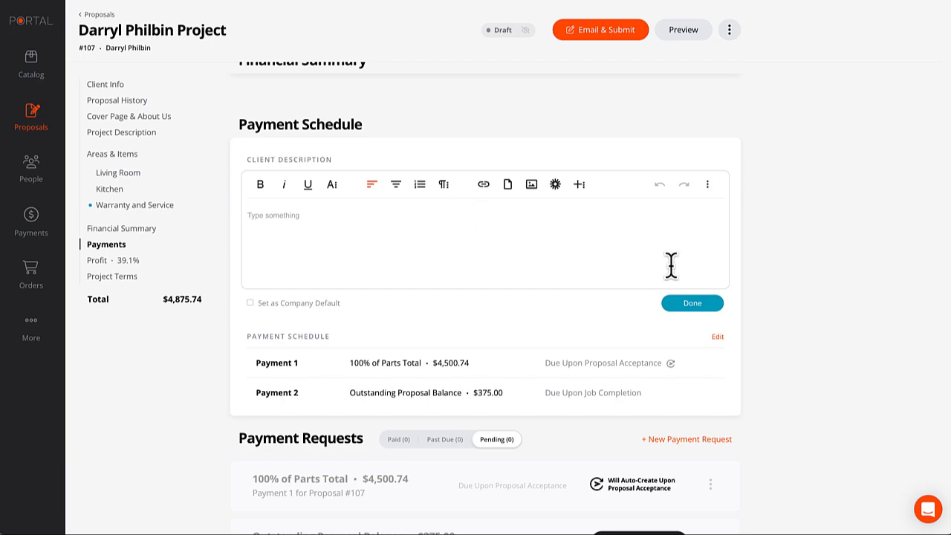
pyautogui.click(695, 303)
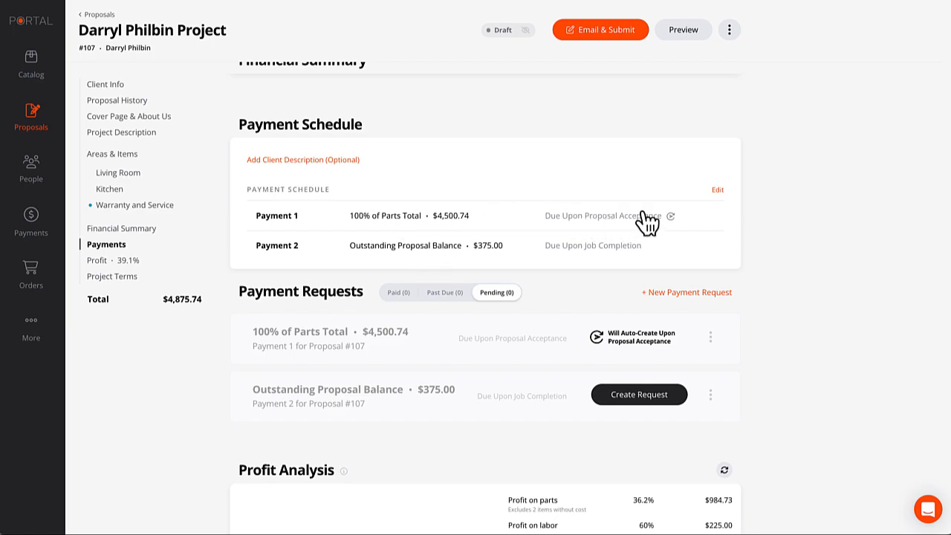
# Keep Payment 1 at 100% of the Parts Total.
pyautogui.click(718, 190)
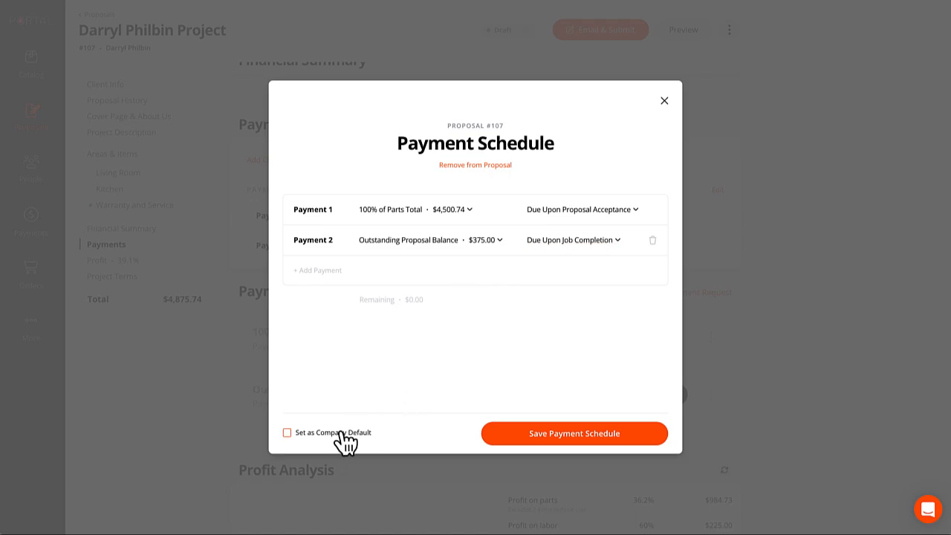
pyautogui.click(467, 214)
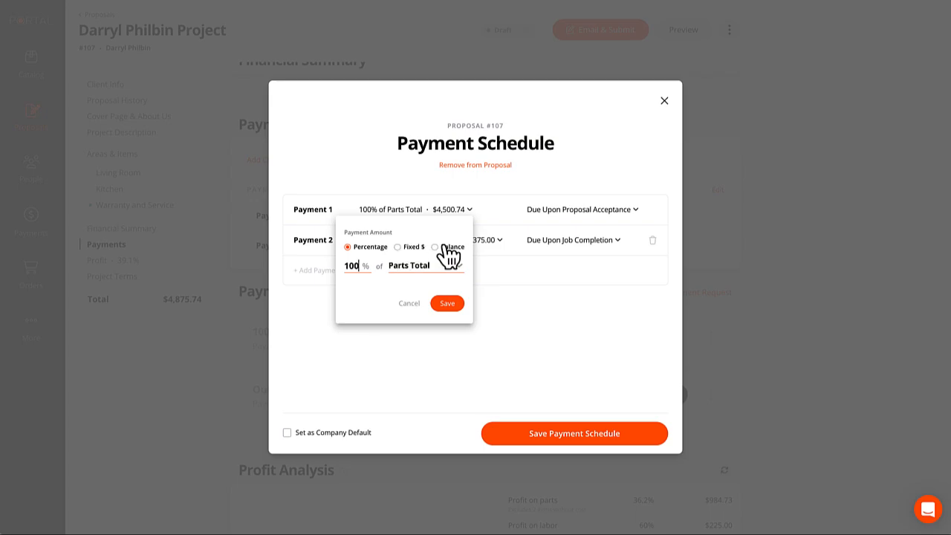
pyautogui.click(421, 269)
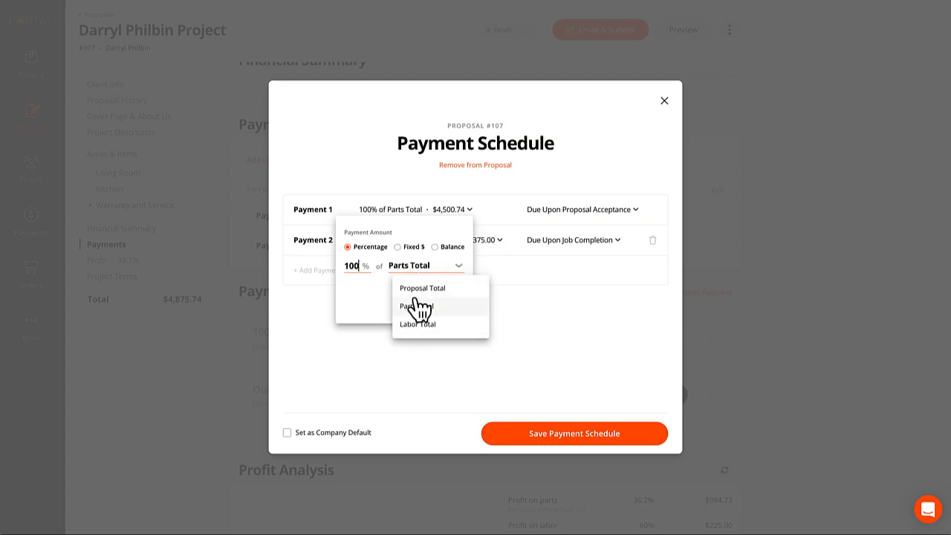
pyautogui.click(364, 308)
pyautogui.click(444, 272)
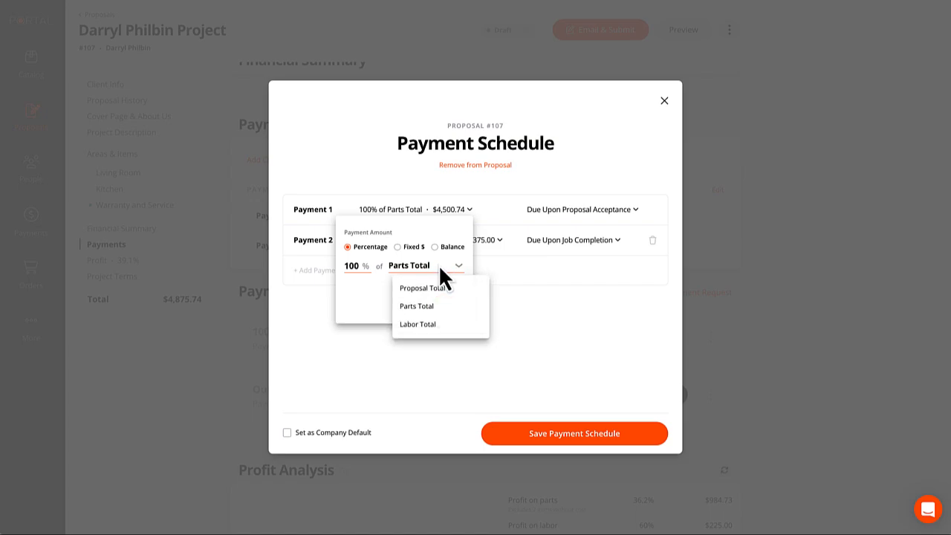
pyautogui.click(371, 294)
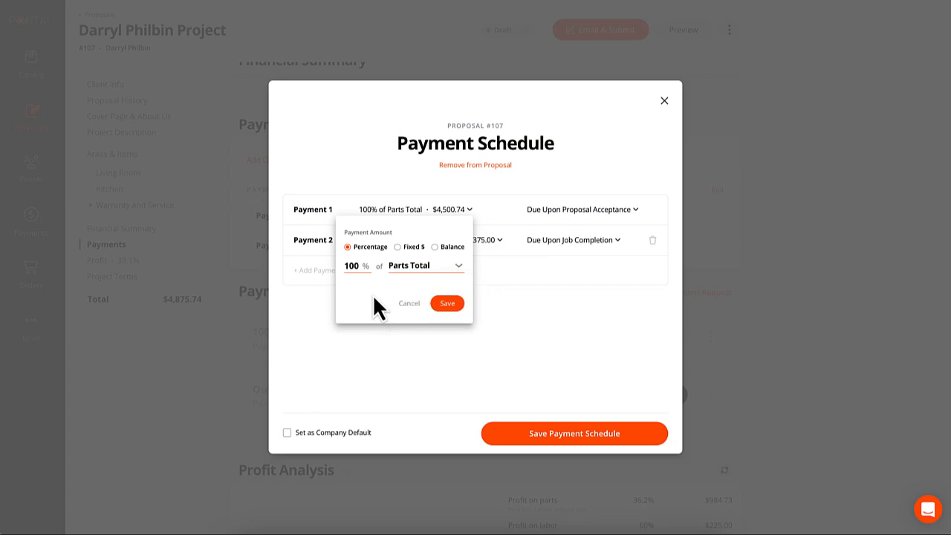
# Set Payment 2 to the $375.00 remaining balance and save the schedule.
pyautogui.click(448, 304)
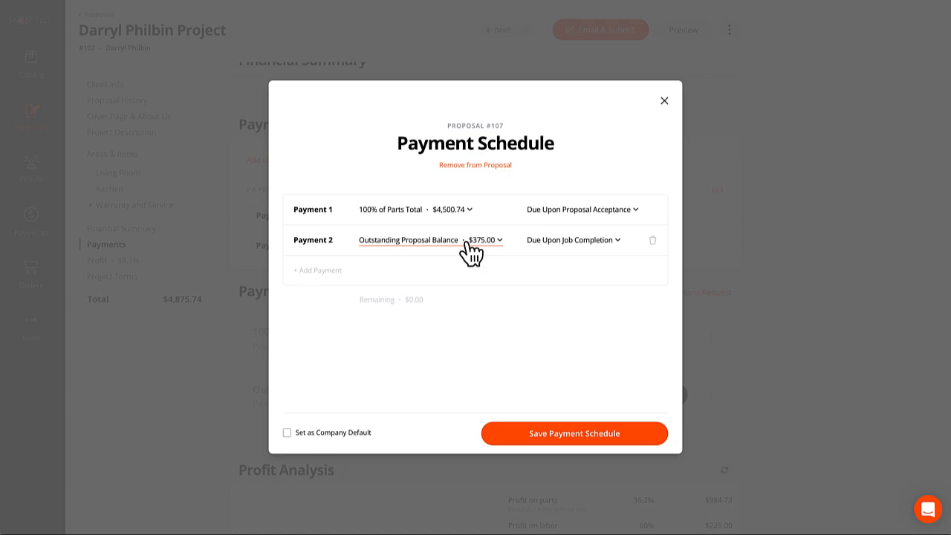
pyautogui.click(587, 439)
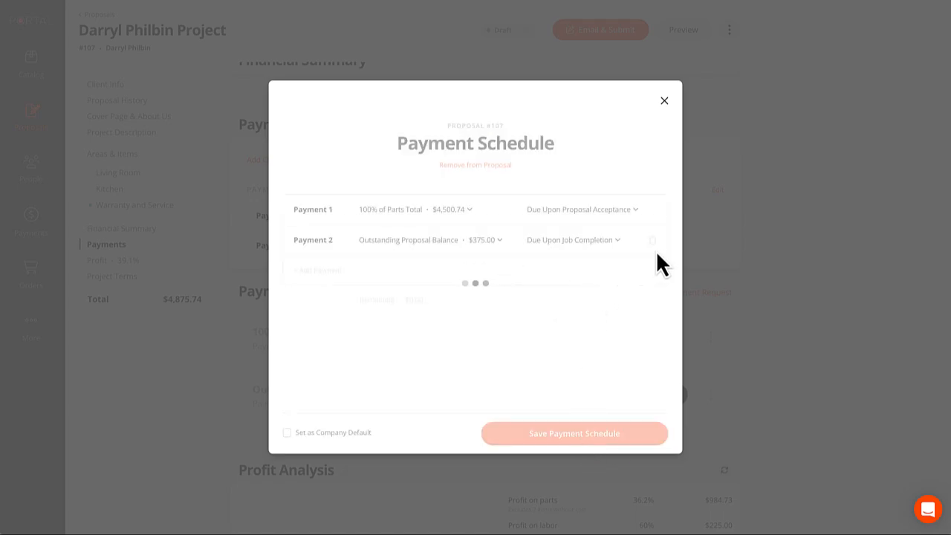
pyautogui.scroll(-1, 711, 235)
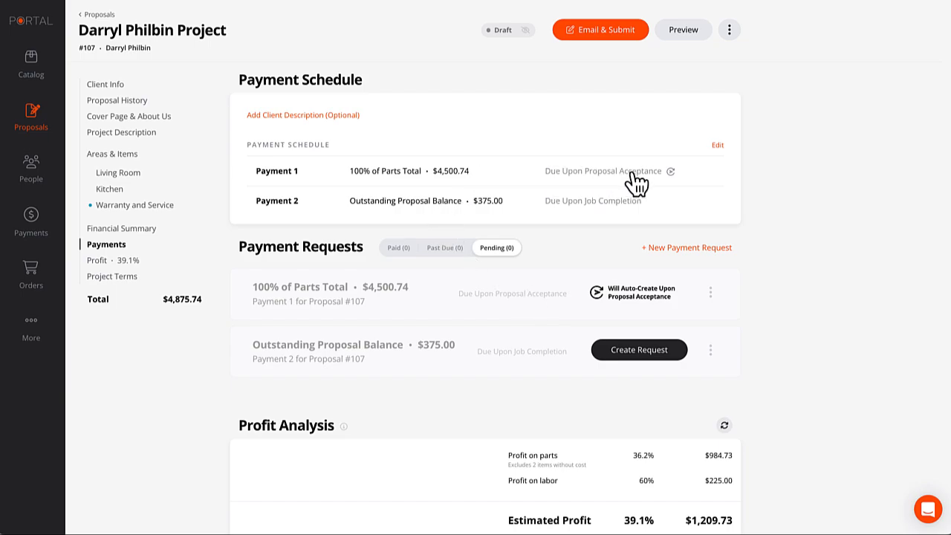
pyautogui.click(711, 291)
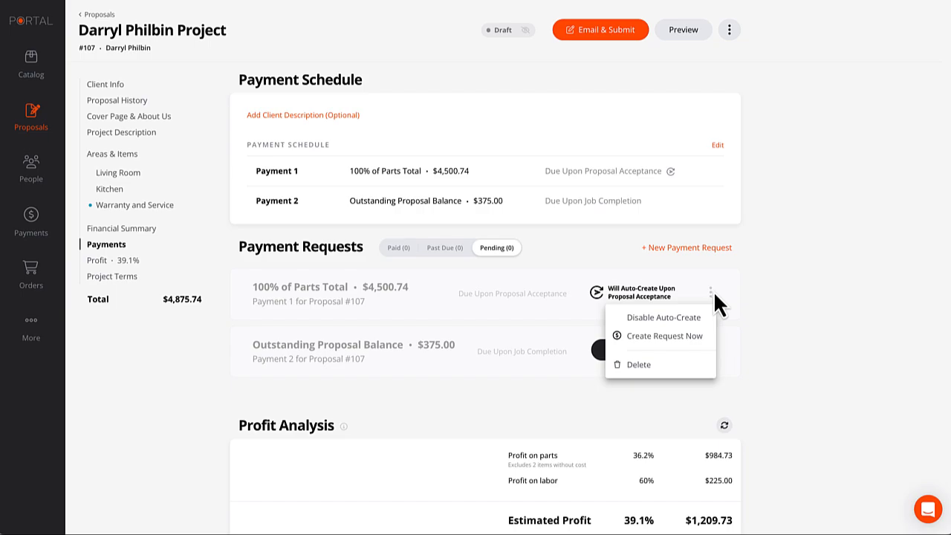
pyautogui.click(662, 341)
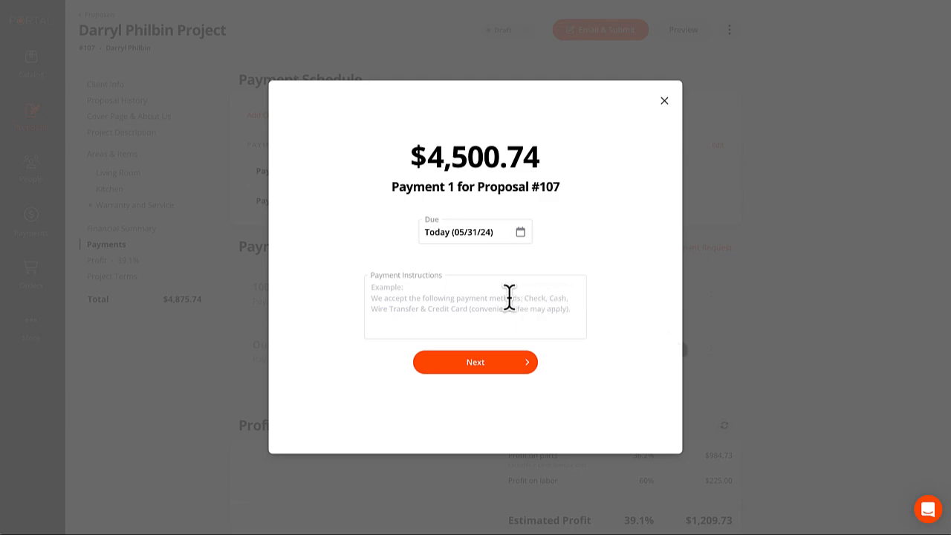
pyautogui.click(488, 297)
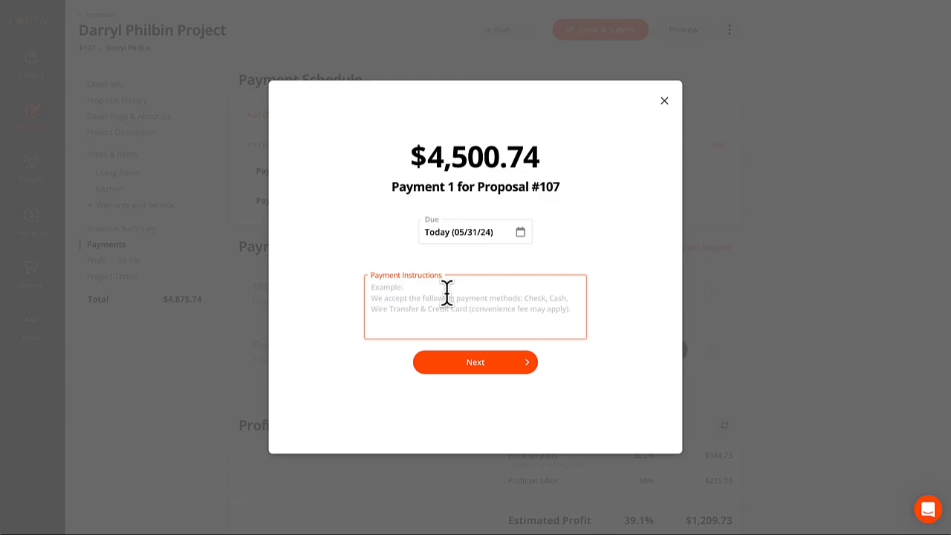
pyautogui.click(663, 102)
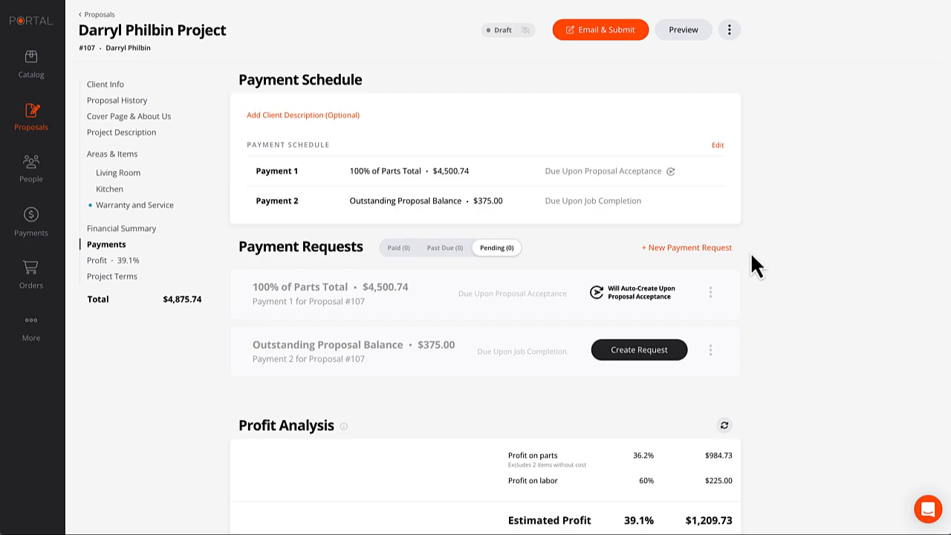
pyautogui.scroll(-3, 752, 256)
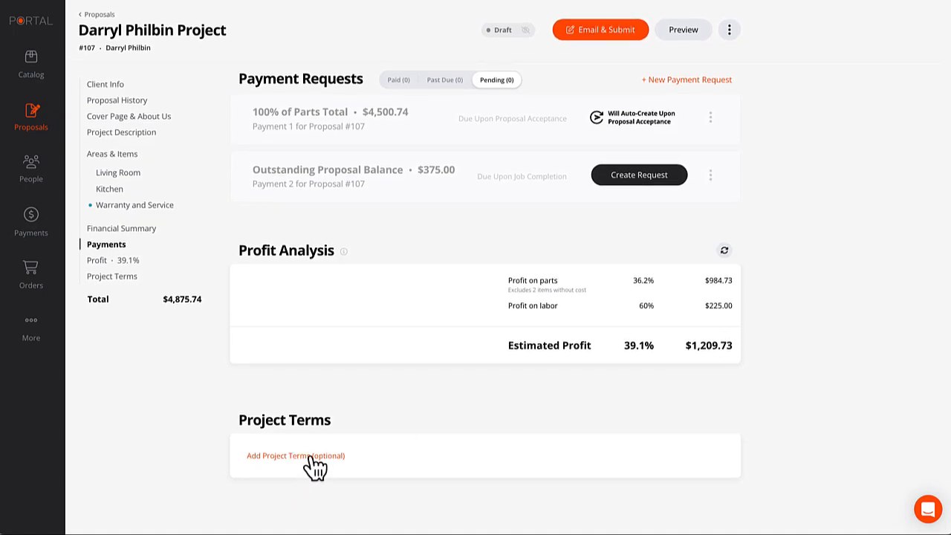
pyautogui.scroll(1, 321, 454)
pyautogui.click(321, 466)
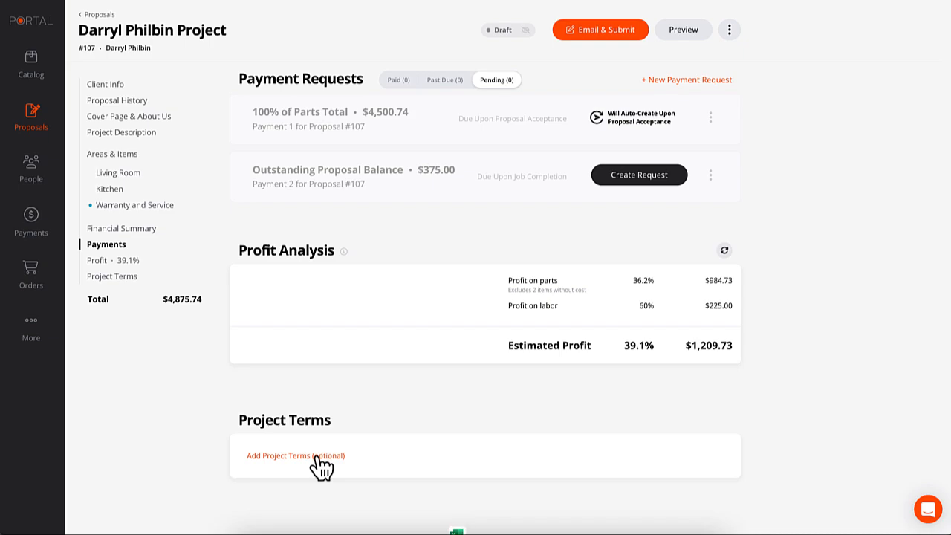
pyautogui.click(325, 466)
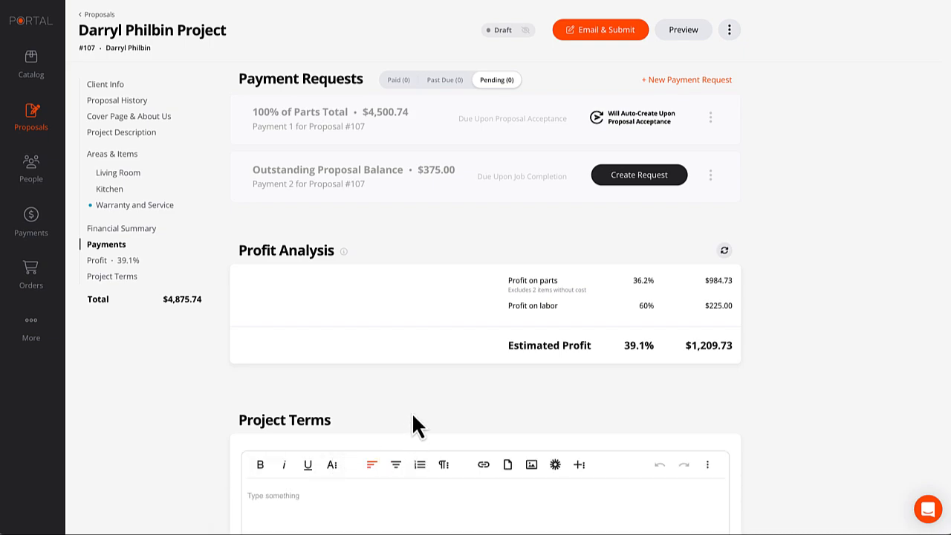
pyautogui.scroll(-2, 412, 416)
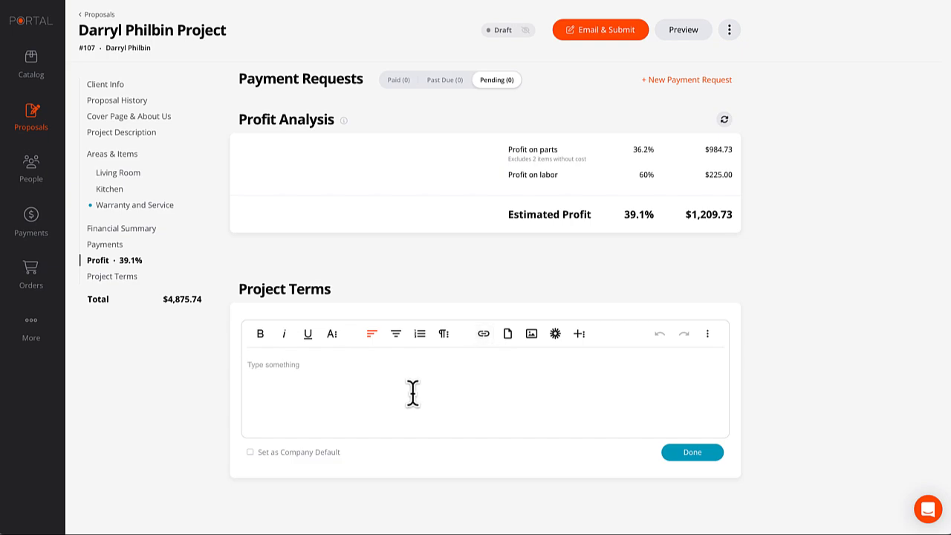
pyautogui.click(690, 453)
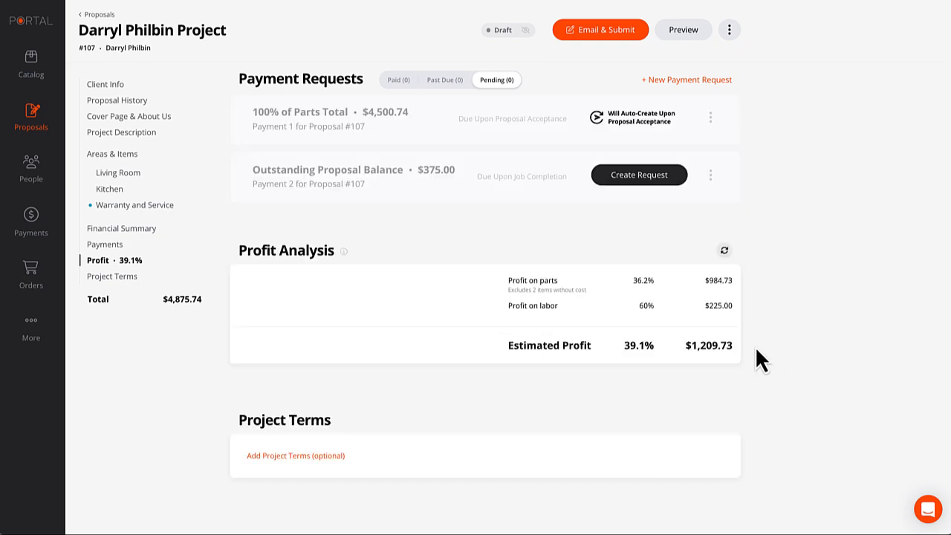
pyautogui.scroll(4, 771, 363)
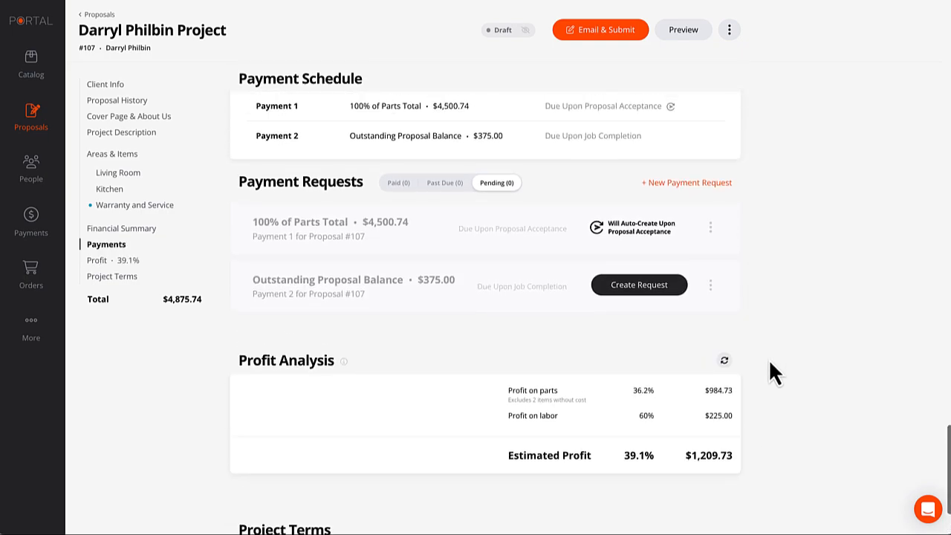
pyautogui.scroll(3, 769, 372)
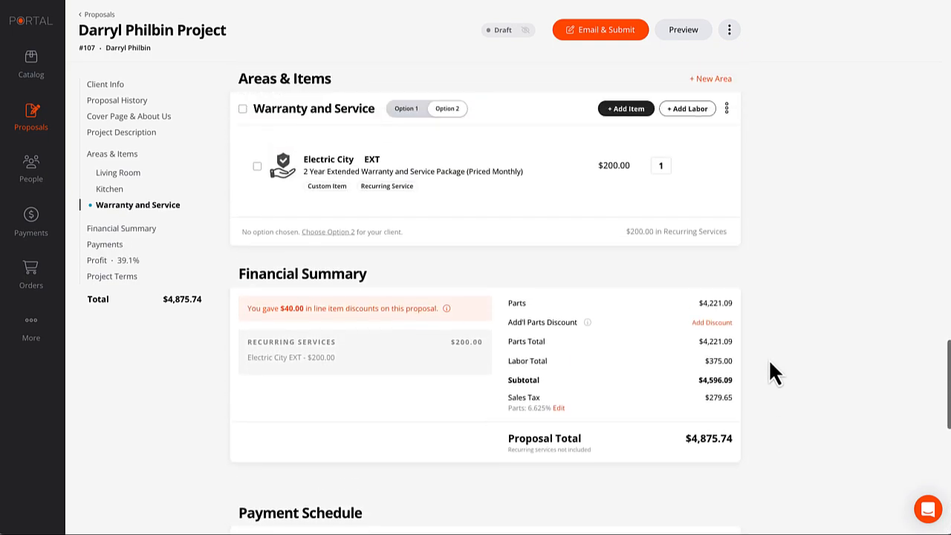
pyautogui.scroll(8, 773, 361)
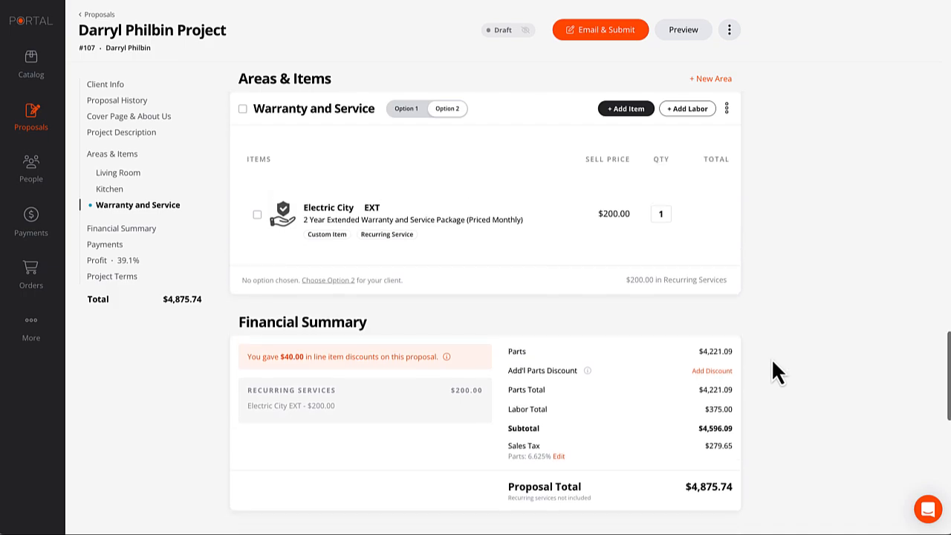
pyautogui.scroll(8, 771, 363)
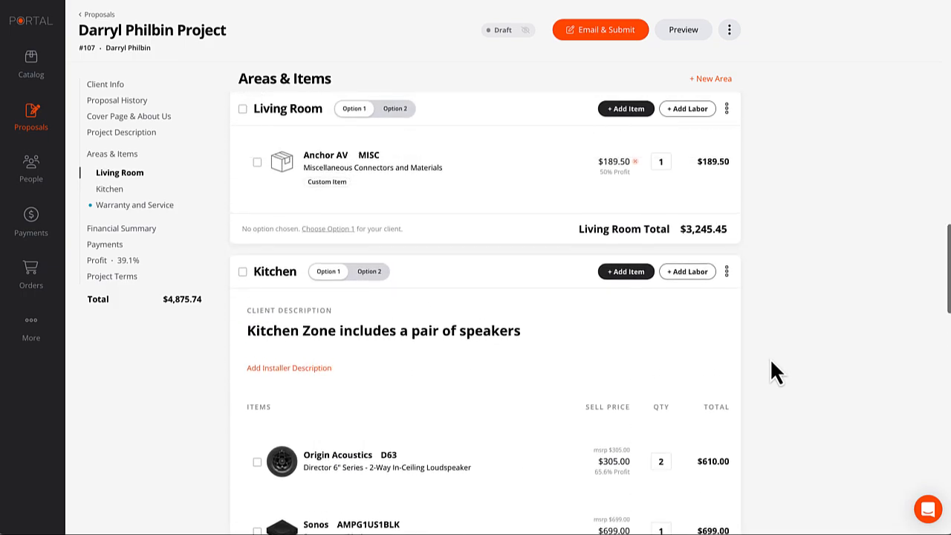
pyautogui.scroll(1, 771, 363)
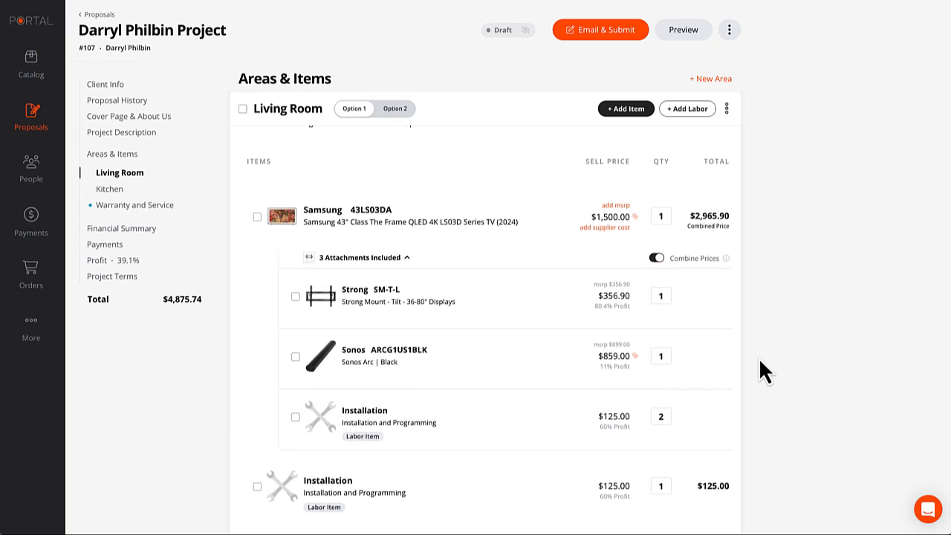
pyautogui.scroll(6, 765, 359)
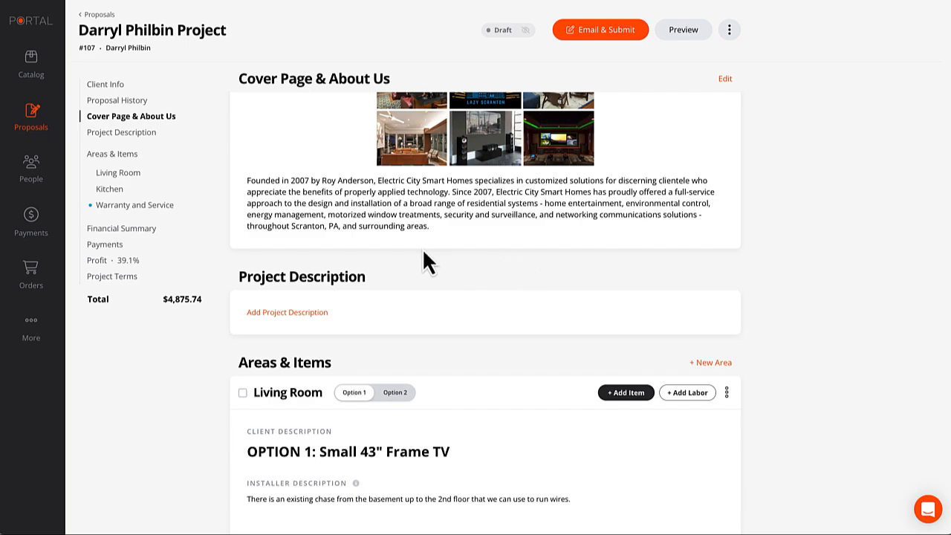
# Return to the proposals list and open Sample Proposal #100 at its Garden area speaker items.
pyautogui.click(99, 15)
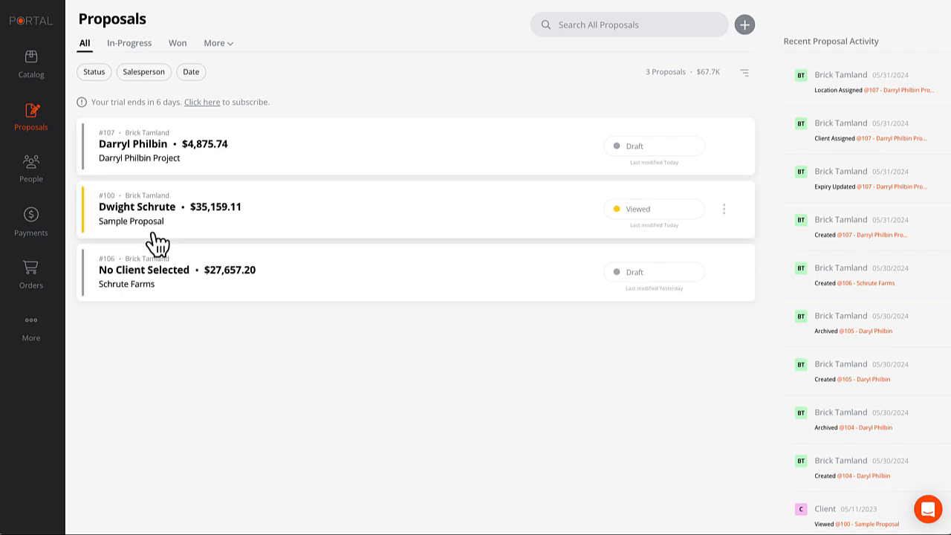
pyautogui.click(205, 219)
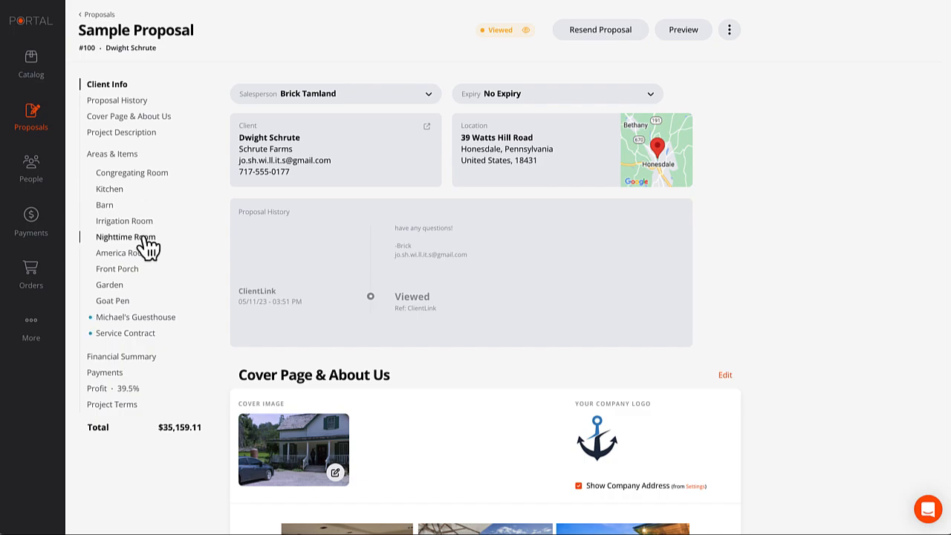
pyautogui.click(115, 288)
pyautogui.scroll(-2, 364, 268)
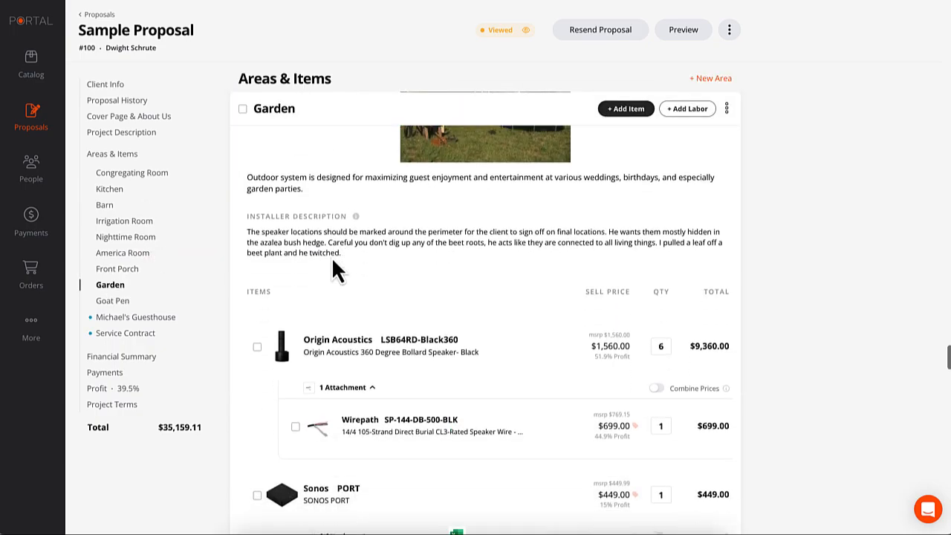
pyautogui.scroll(-3, 339, 268)
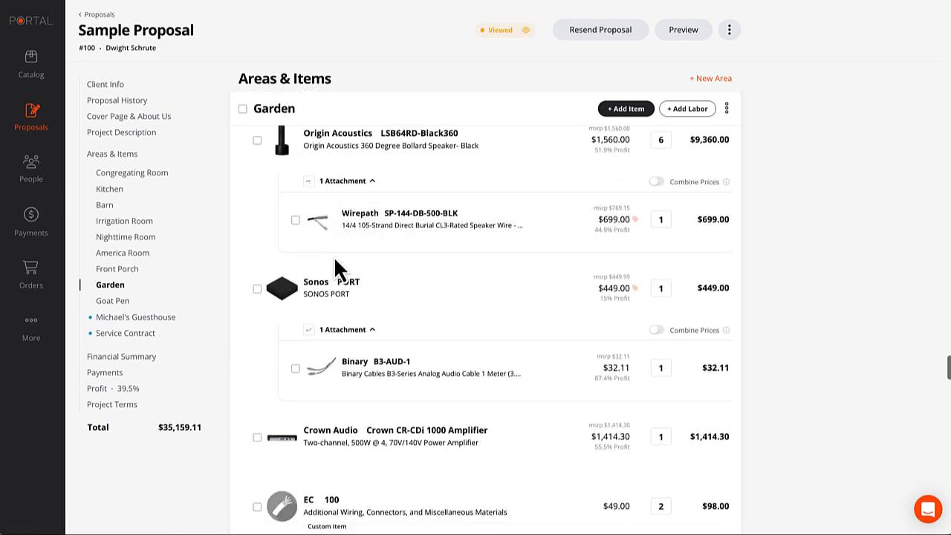
pyautogui.scroll(4, 333, 255)
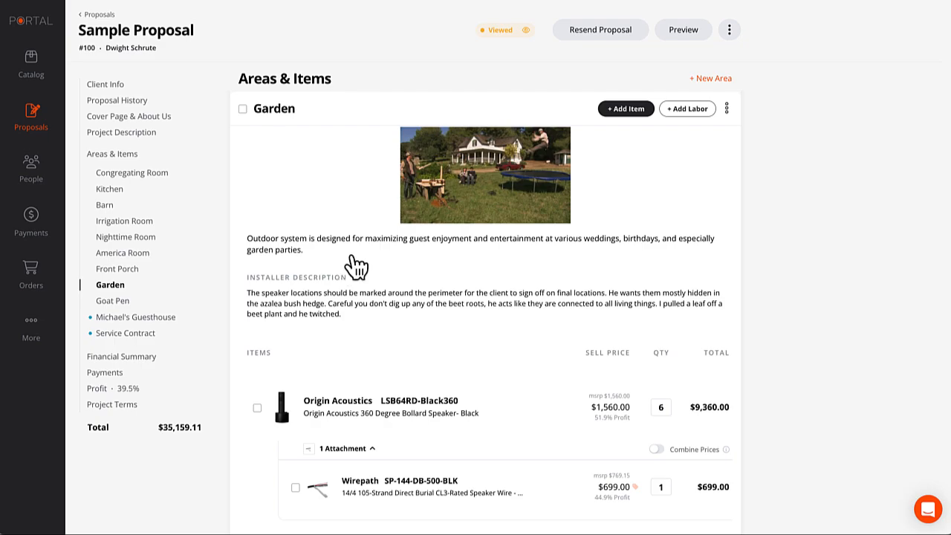
# Toggle the Garden item checkboxes, leaving Origin Acoustics speakers and Sonos PORT items all unchecked.
pyautogui.scroll(-2, 361, 268)
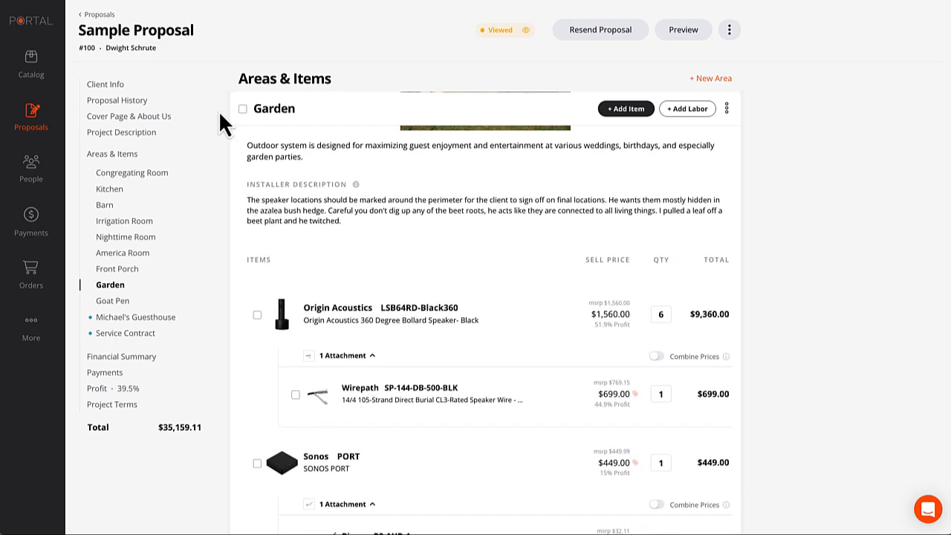
pyautogui.click(243, 109)
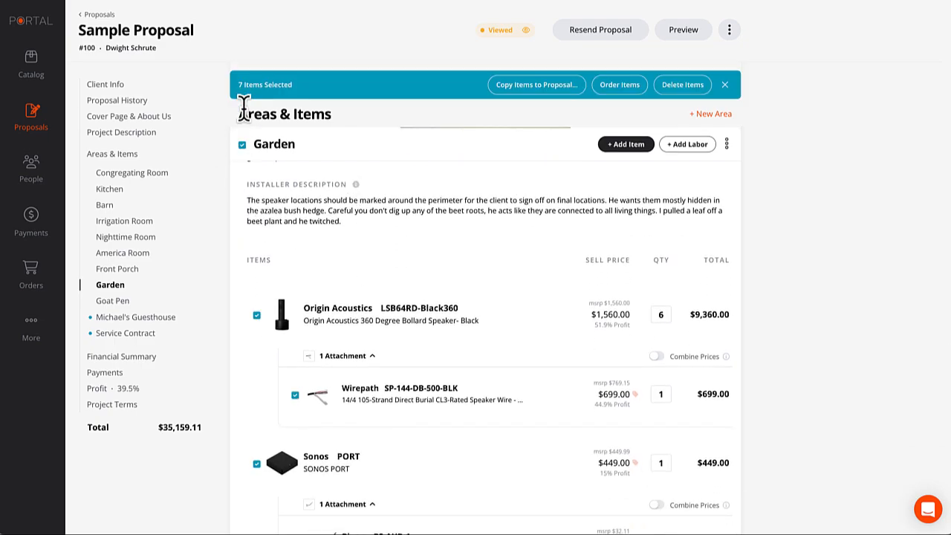
pyautogui.click(240, 145)
pyautogui.scroll(-2, 286, 245)
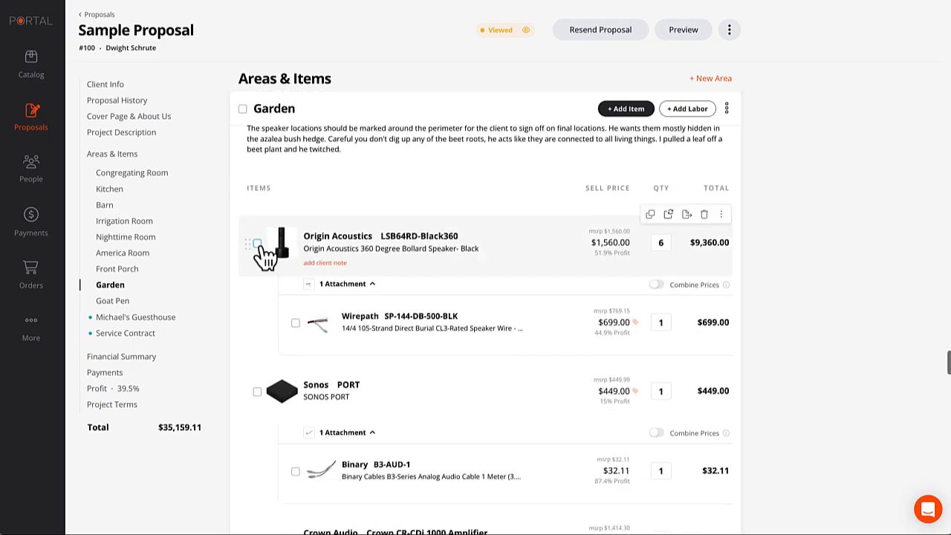
pyautogui.click(258, 246)
pyautogui.scroll(-1, 283, 312)
pyautogui.click(257, 338)
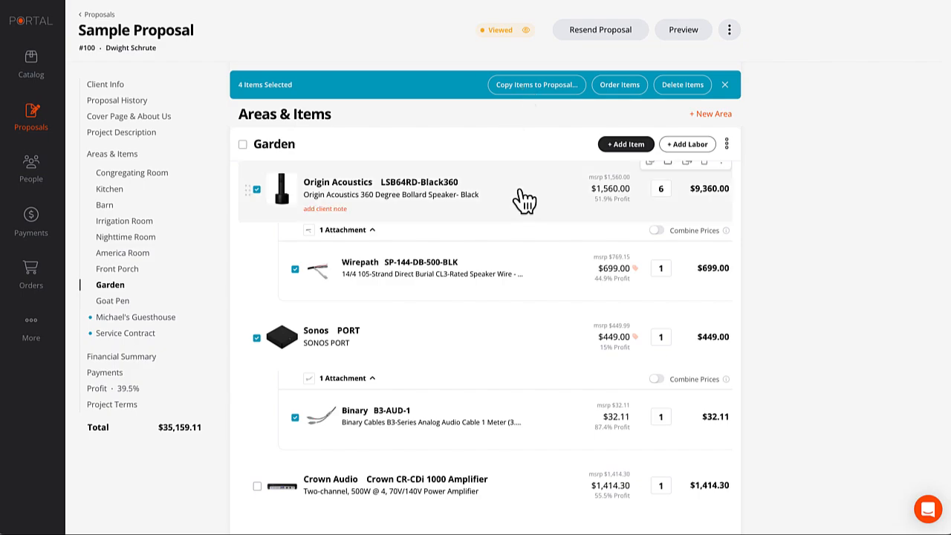
pyautogui.click(257, 190)
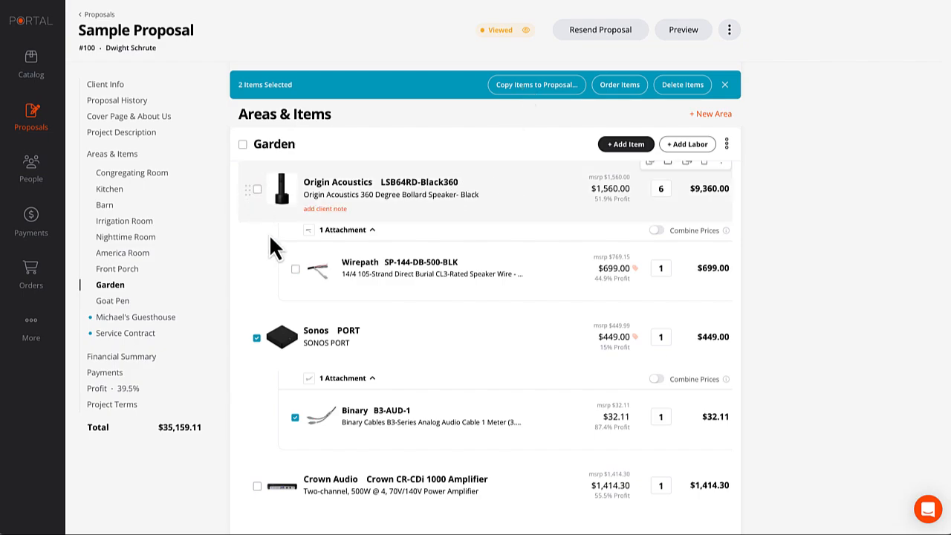
pyautogui.click(256, 341)
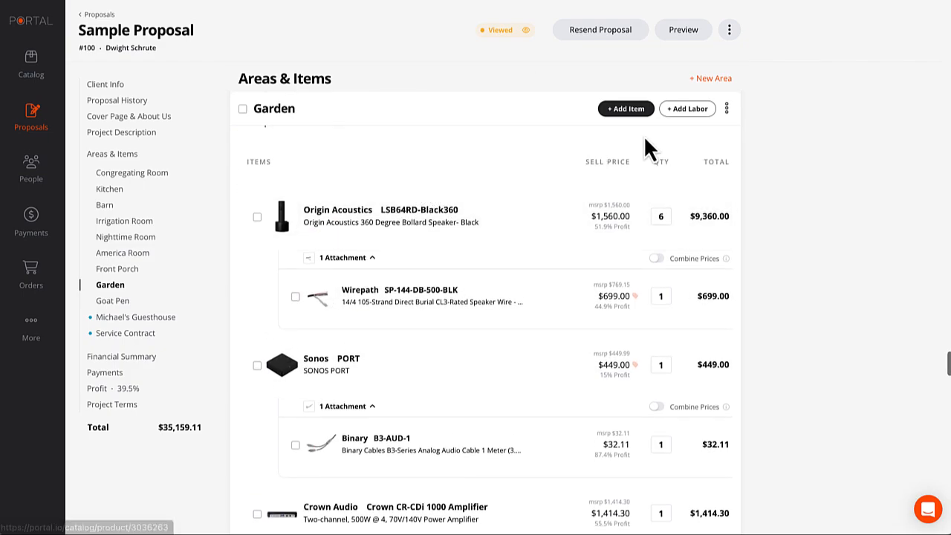
# Clone the Garden area into draft proposal #107 under the new name 'Patio'.
pyautogui.click(727, 108)
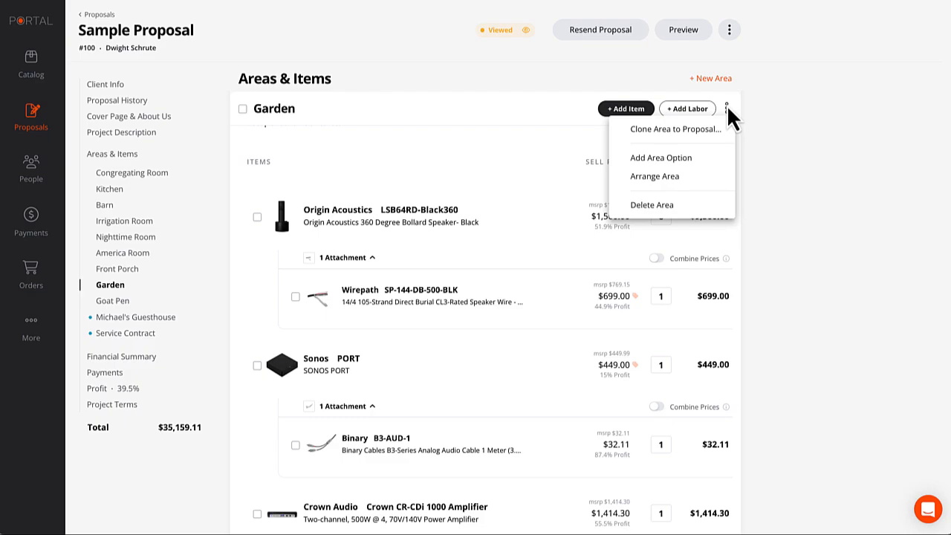
pyautogui.click(675, 132)
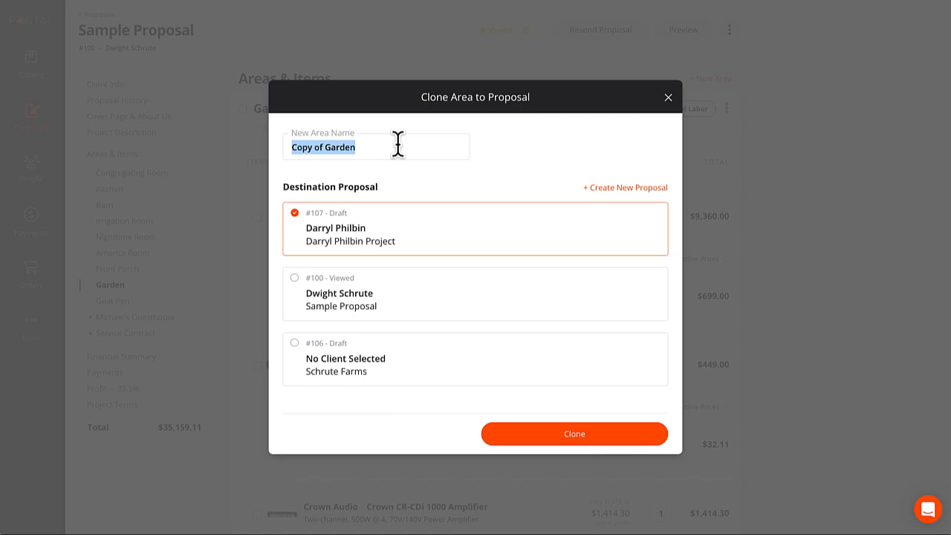
pyautogui.write('Patio')
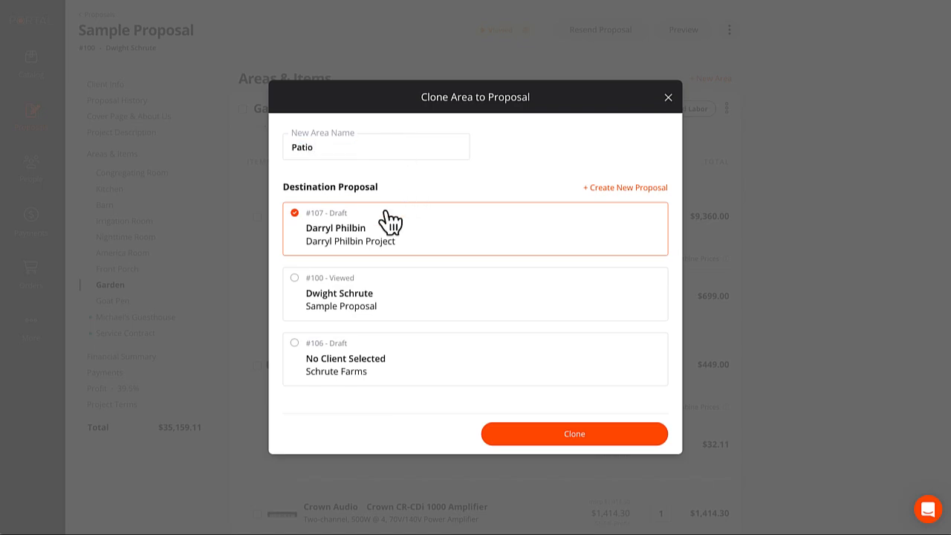
pyautogui.click(570, 435)
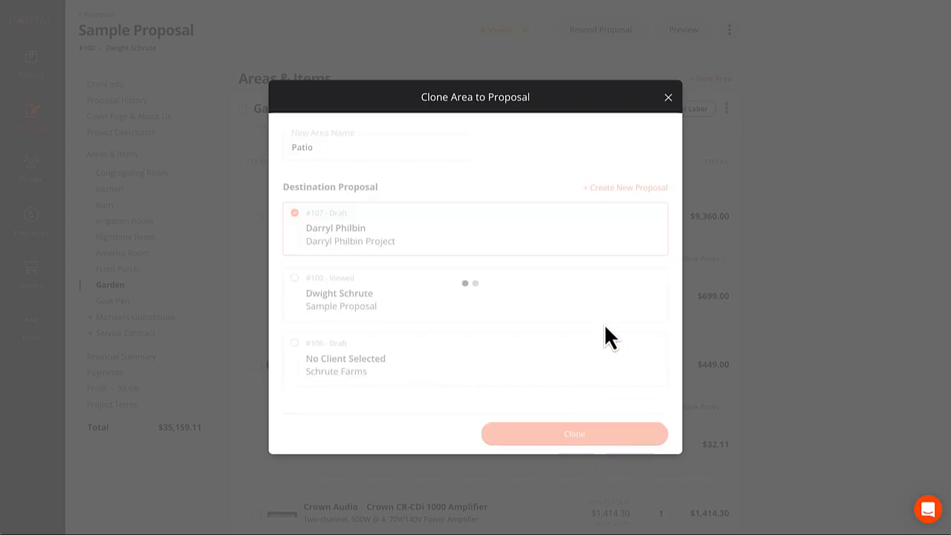
# Check the proposal's actions menu without choosing anything, then go back to the Proposals list.
pyautogui.scroll(-1, 579, 316)
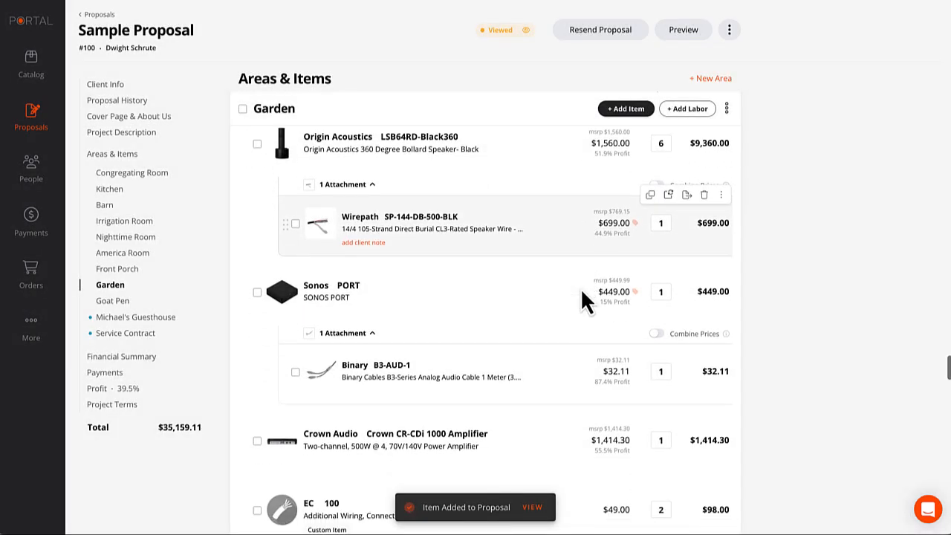
pyautogui.scroll(-3, 581, 287)
pyautogui.scroll(3, 581, 287)
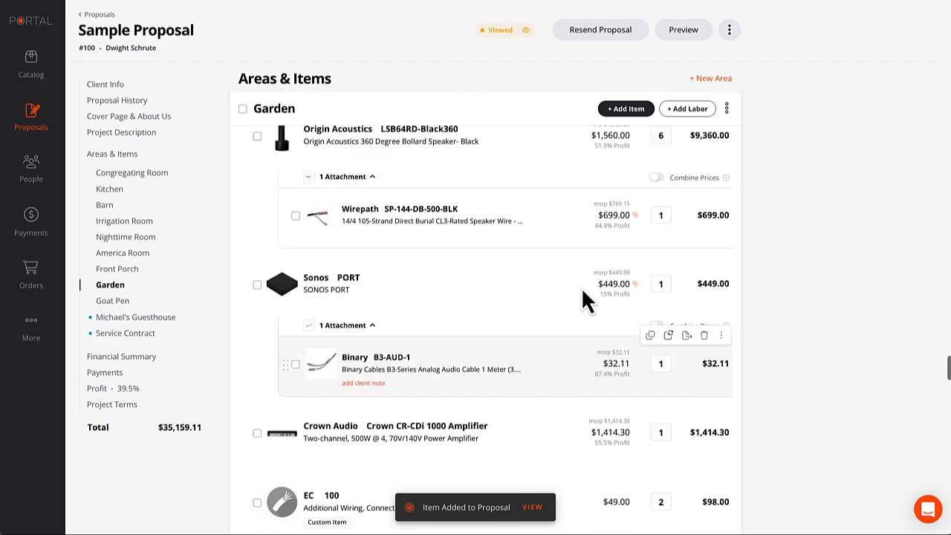
pyautogui.scroll(5, 581, 290)
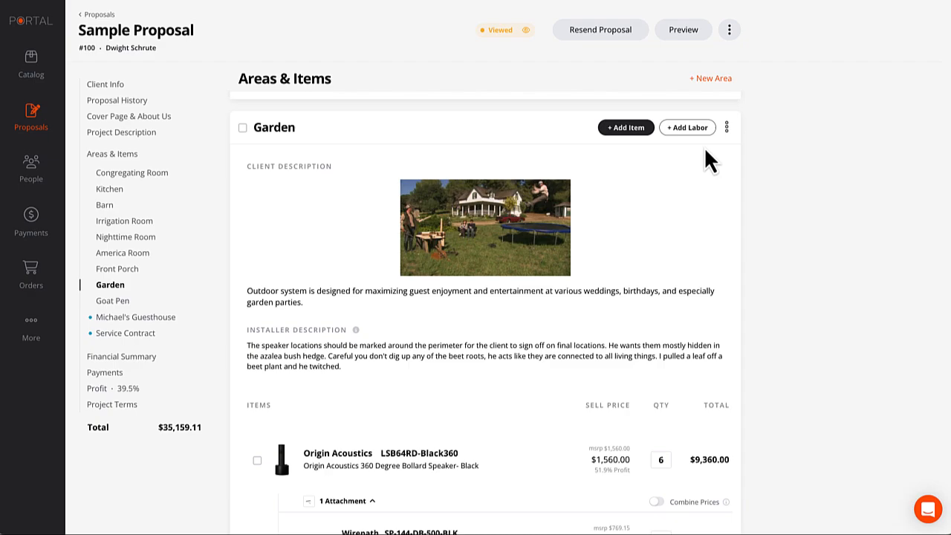
pyautogui.click(729, 29)
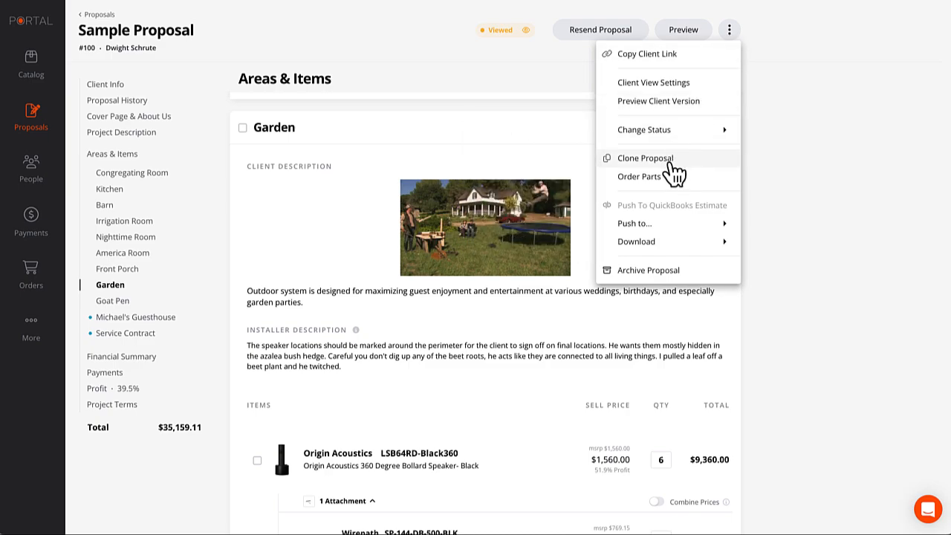
pyautogui.click(812, 155)
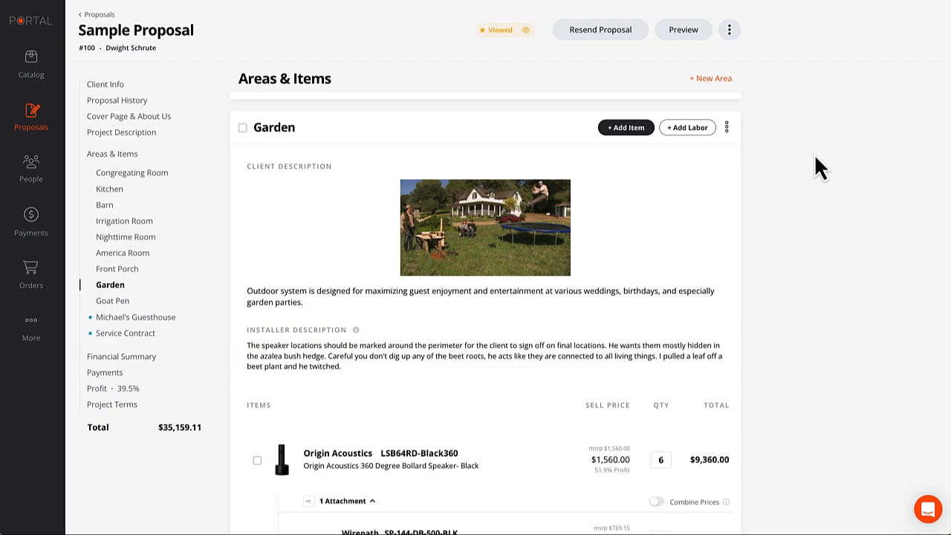
pyautogui.click(94, 15)
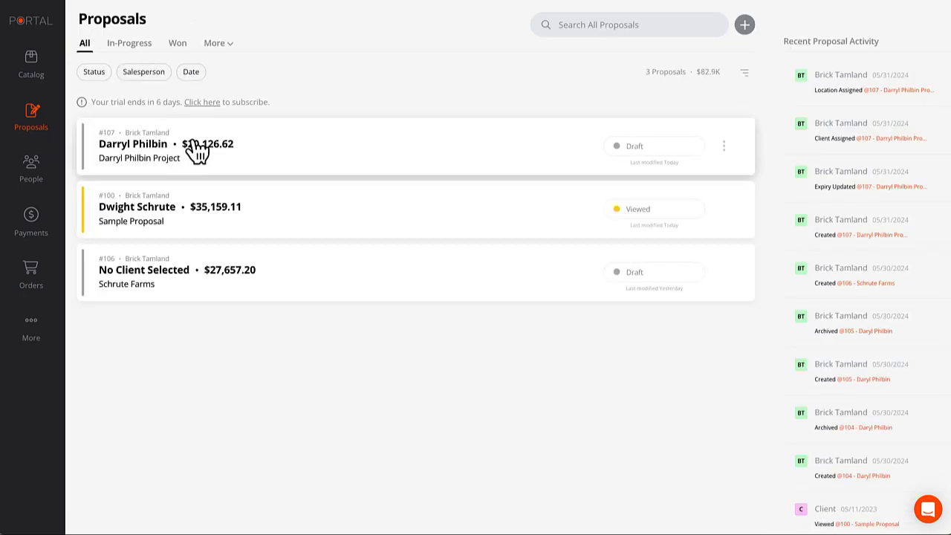
# Open proposal #107 and rearrange its areas so Patio sits above Warranty and Service.
pyautogui.click(196, 151)
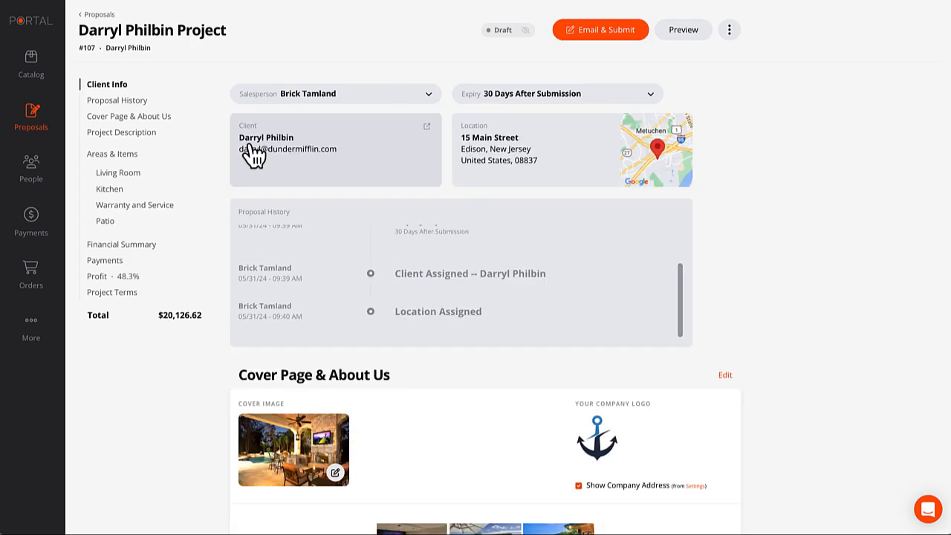
pyautogui.click(109, 222)
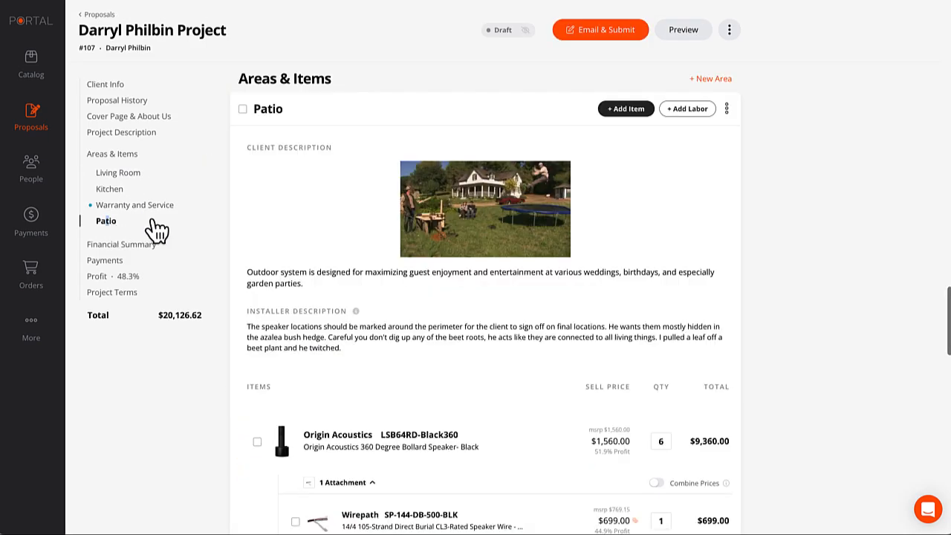
pyautogui.click(727, 109)
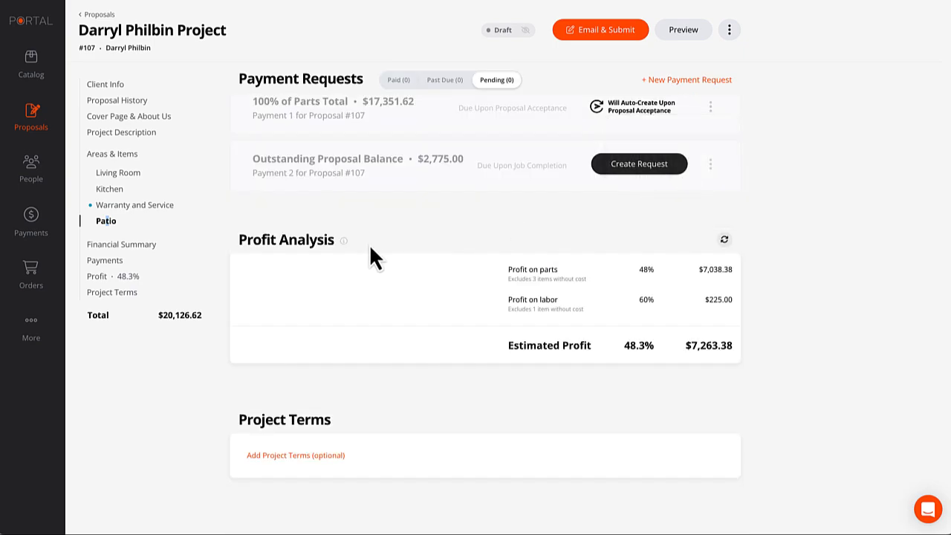
pyautogui.scroll(2, 301, 202)
pyautogui.scroll(8, 301, 202)
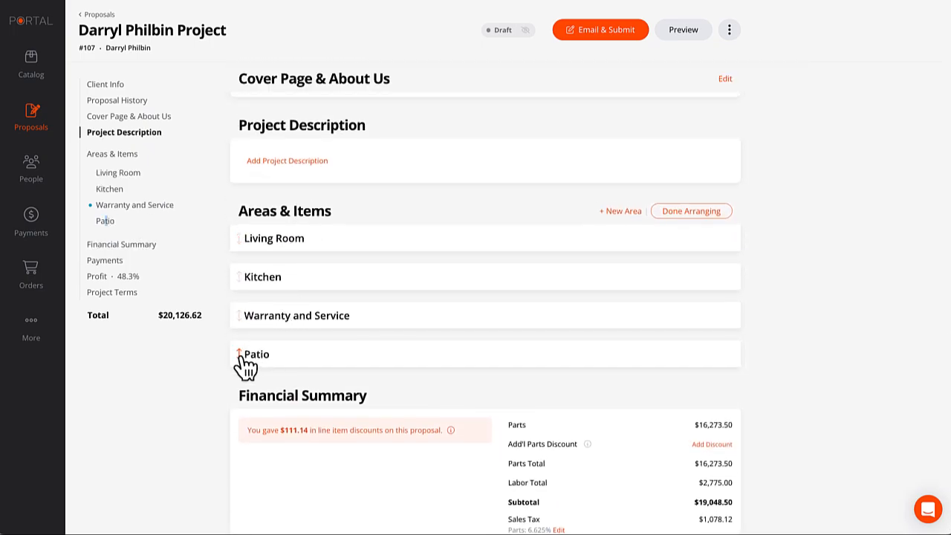
pyautogui.moveTo(239, 355); pyautogui.dragTo(245, 322)
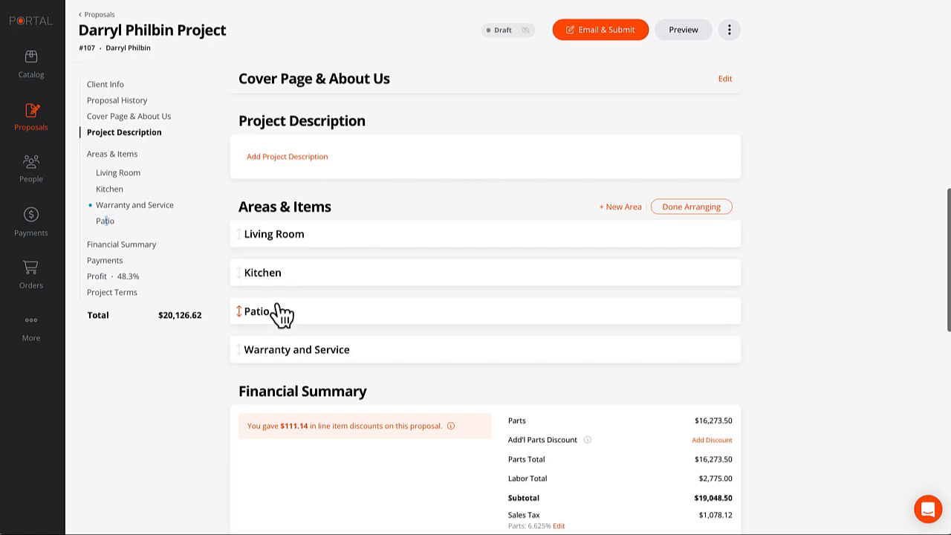
pyautogui.click(707, 208)
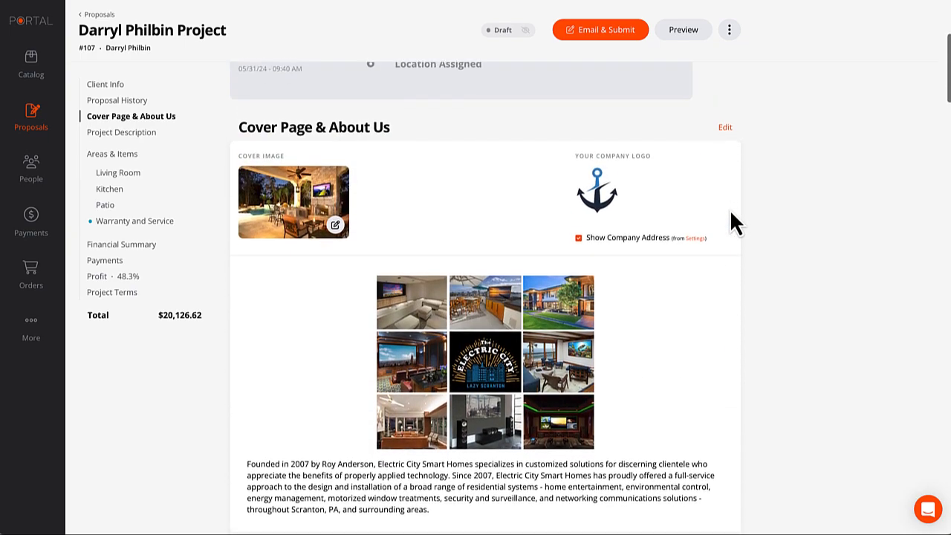
pyautogui.scroll(5, 730, 209)
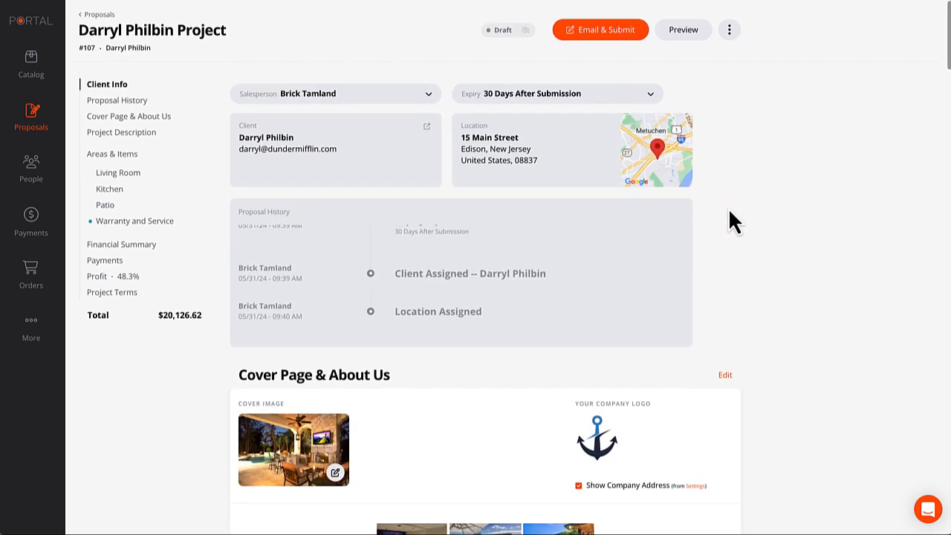
pyautogui.click(729, 32)
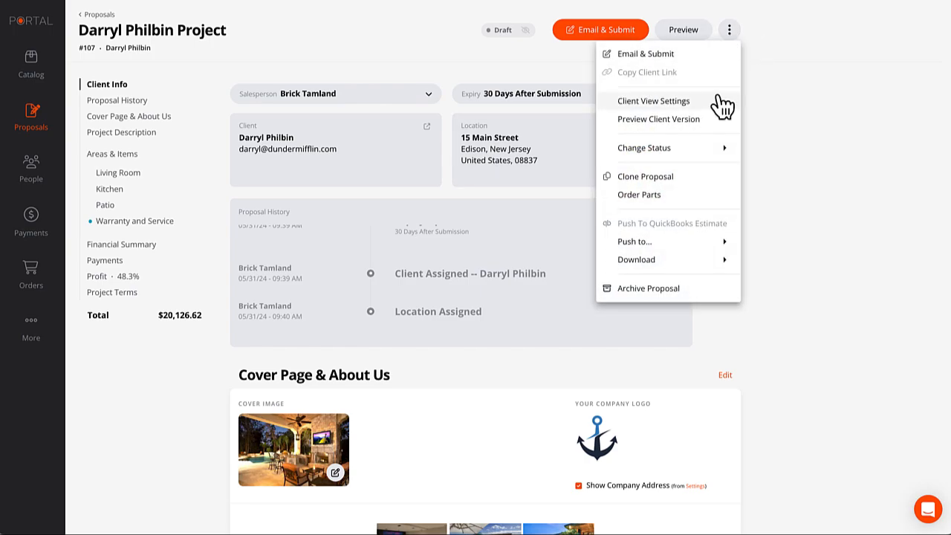
pyautogui.click(655, 103)
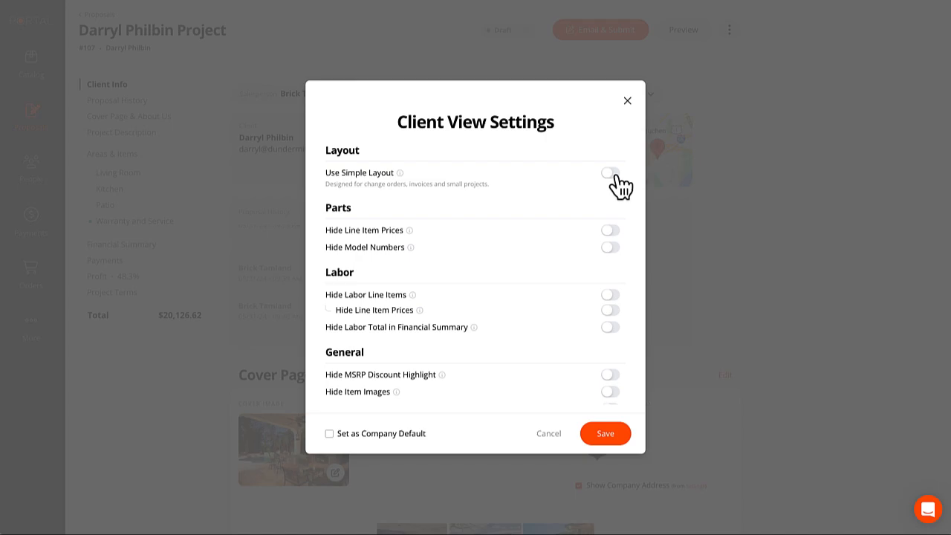
pyautogui.scroll(-1, 541, 219)
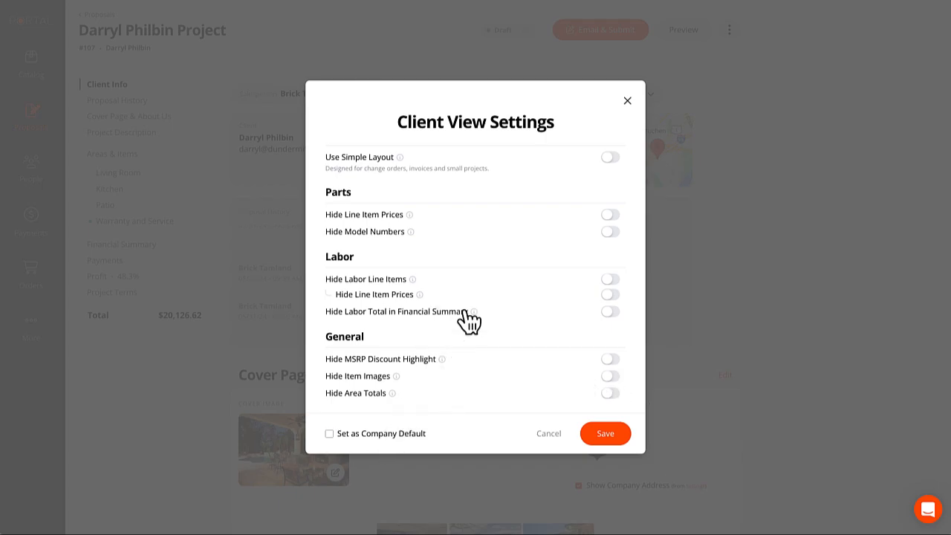
pyautogui.scroll(1, 451, 272)
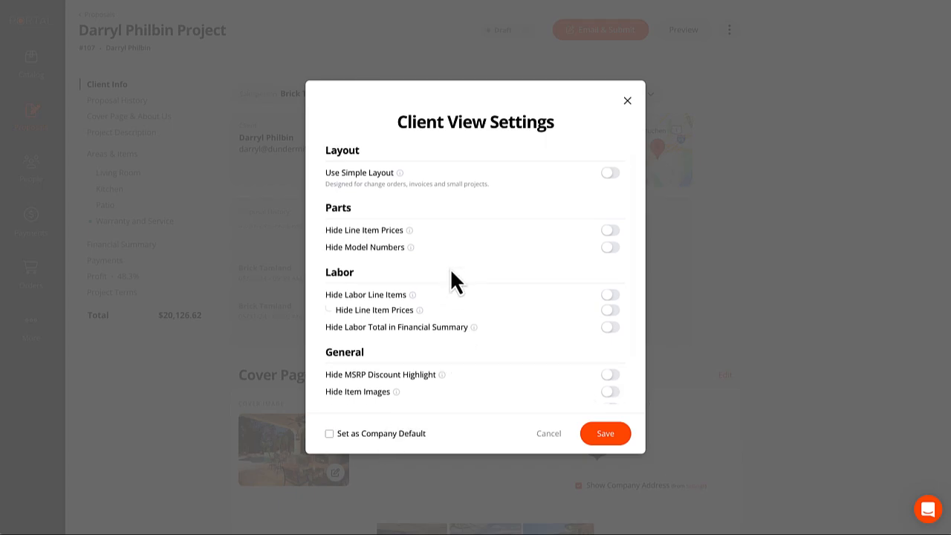
pyautogui.scroll(-1, 451, 293)
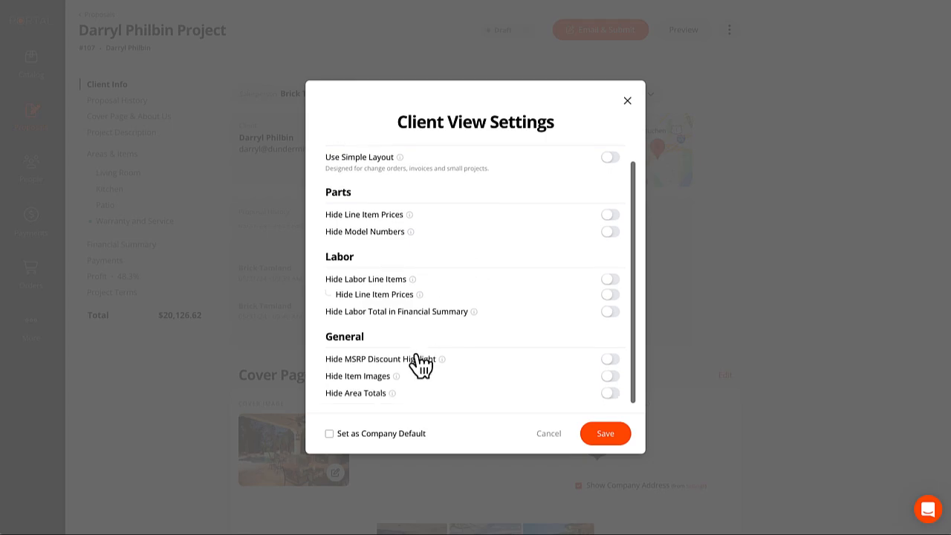
pyautogui.click(630, 99)
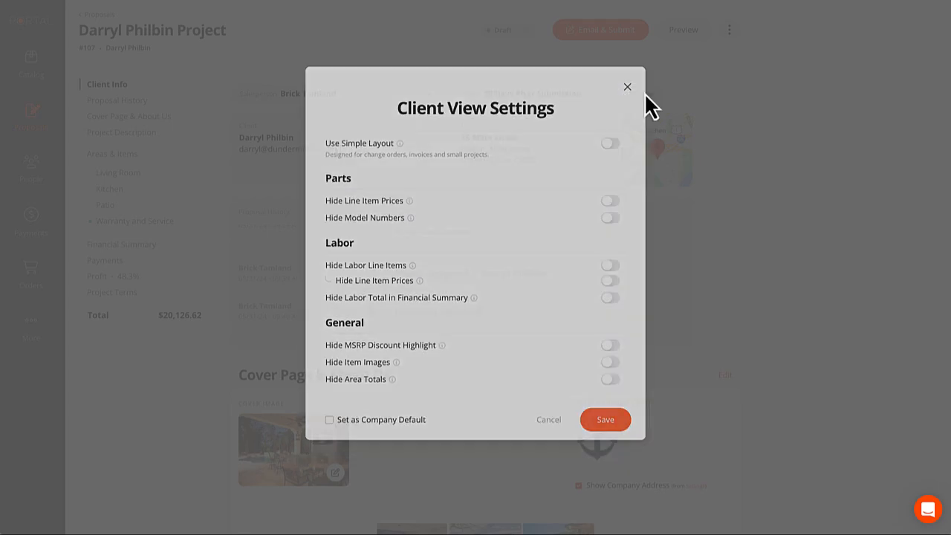
# Download proposal #107's invoice-version PDF, dated 05/31/2024, into the Downloads folder.
pyautogui.click(731, 30)
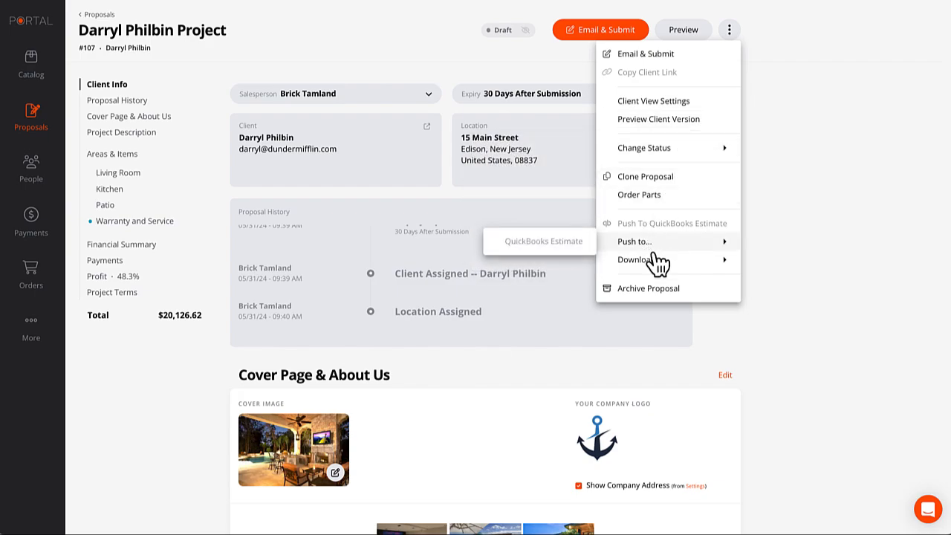
pyautogui.moveTo(654, 271)
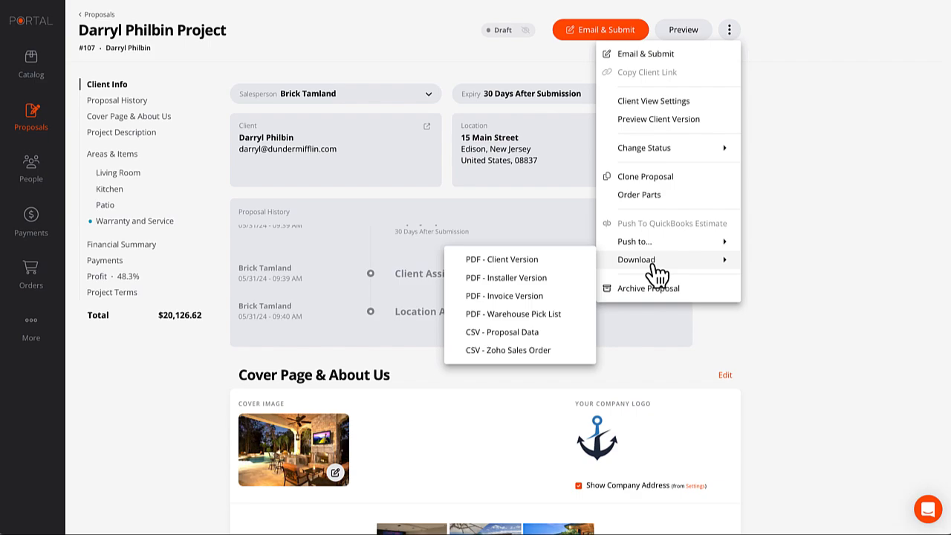
pyautogui.click(532, 301)
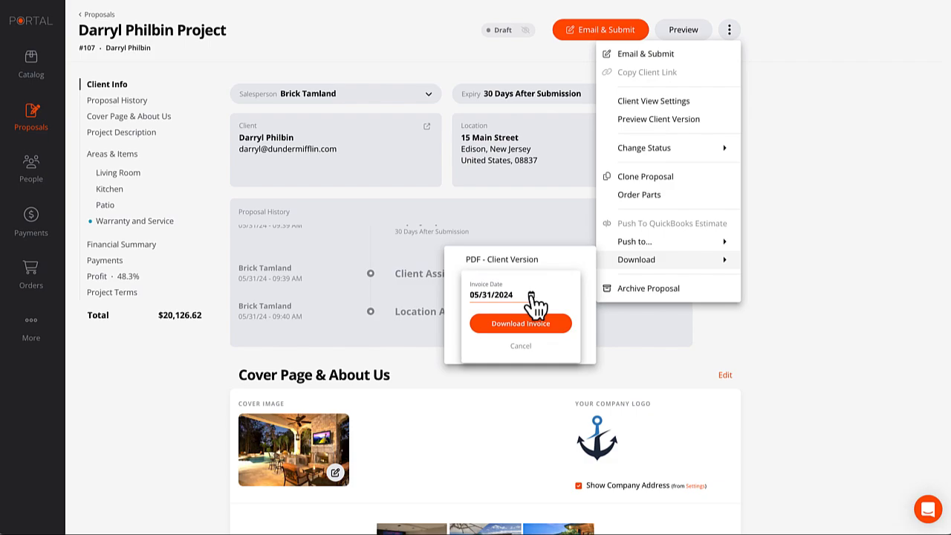
pyautogui.click(522, 325)
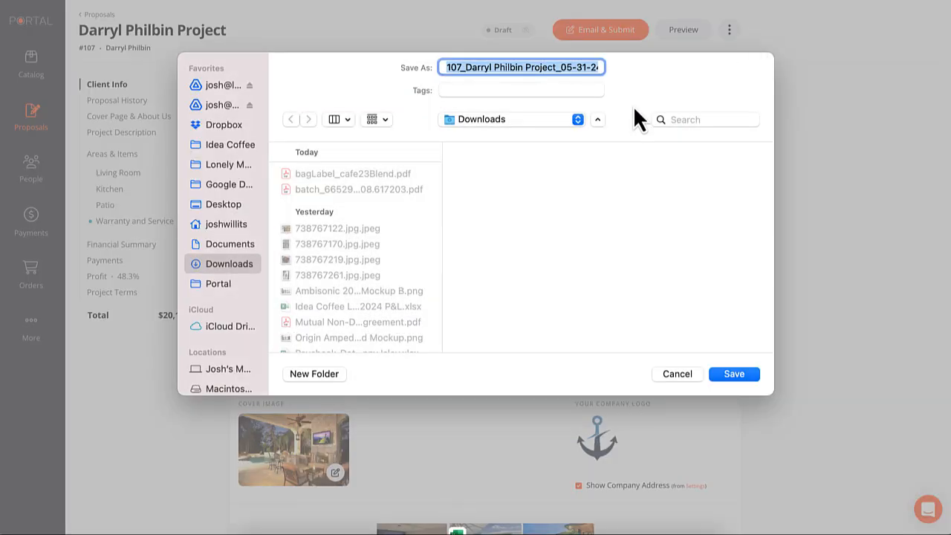
pyautogui.click(743, 374)
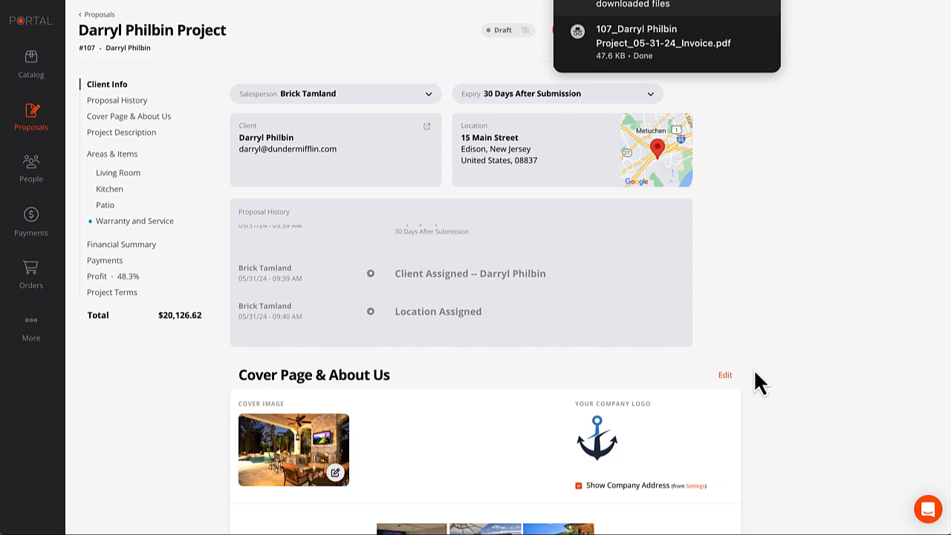
# Open the Invoice #107 PDF and read through to the Patio Area Detail and $20,126.62 total.
pyautogui.click(633, 53)
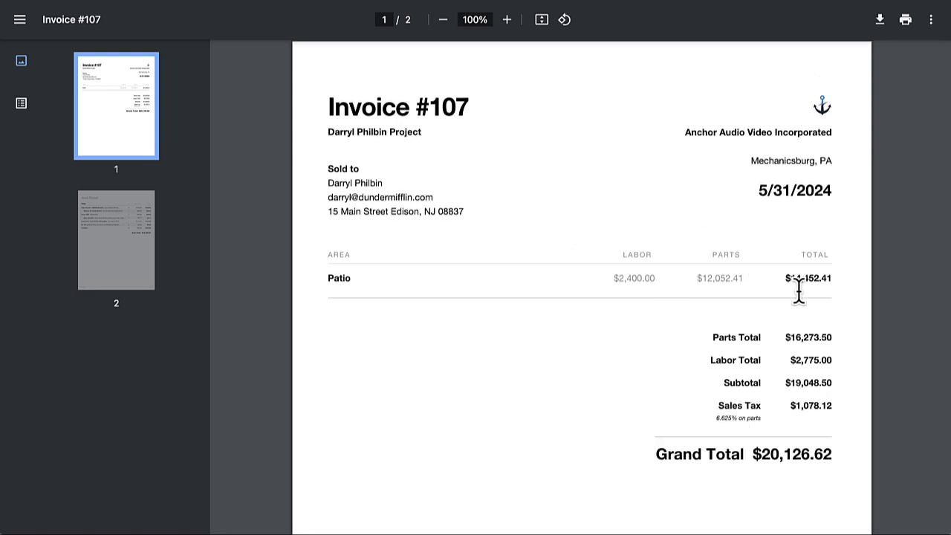
pyautogui.scroll(-10, 621, 289)
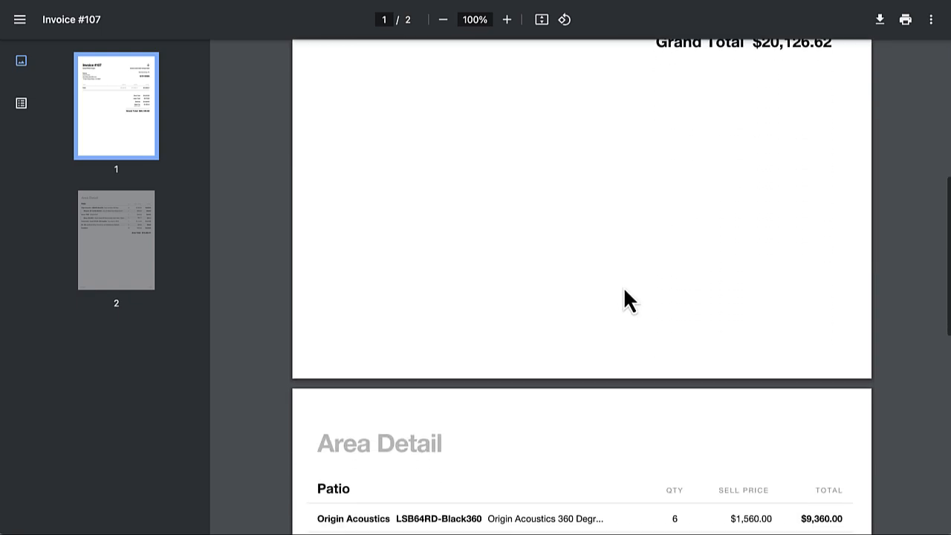
pyautogui.scroll(-1, 624, 286)
pyautogui.scroll(1, 624, 286)
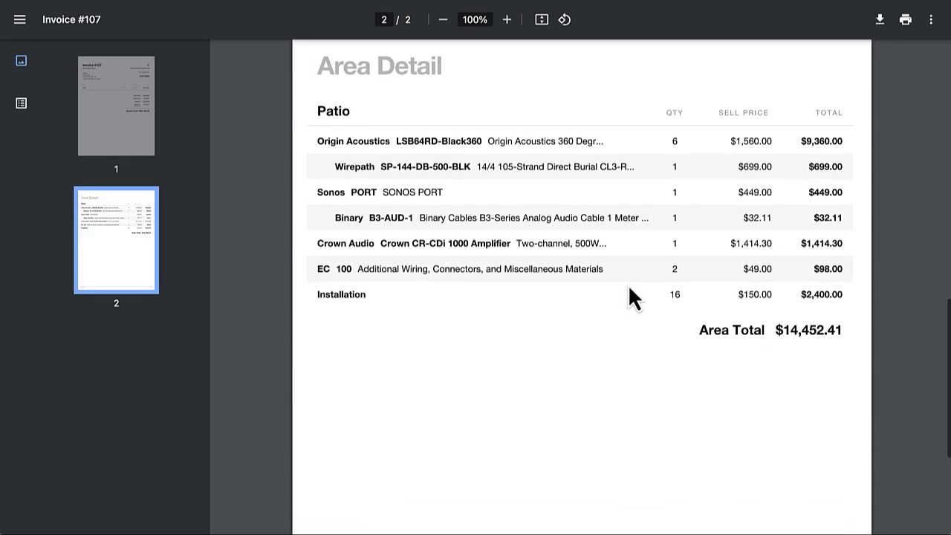
pyautogui.scroll(-3, 630, 294)
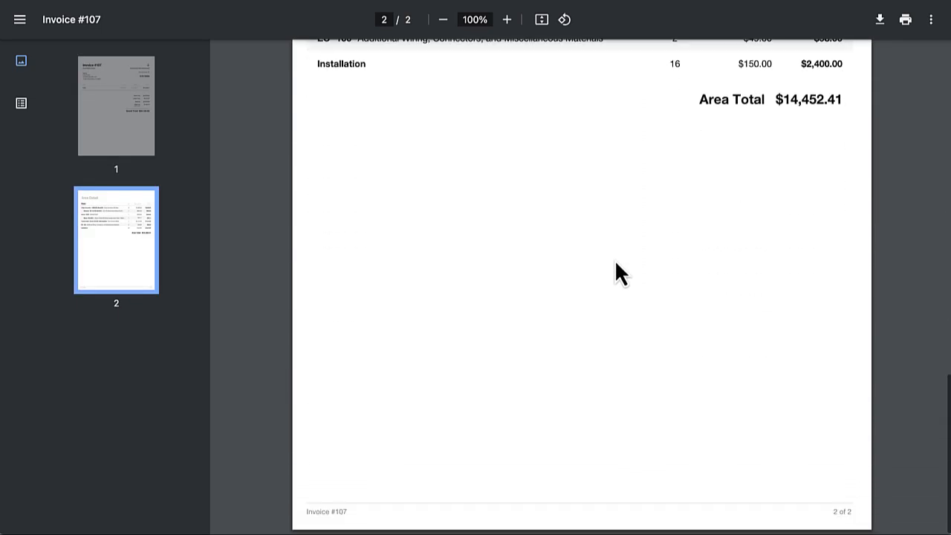
pyautogui.scroll(14, 616, 263)
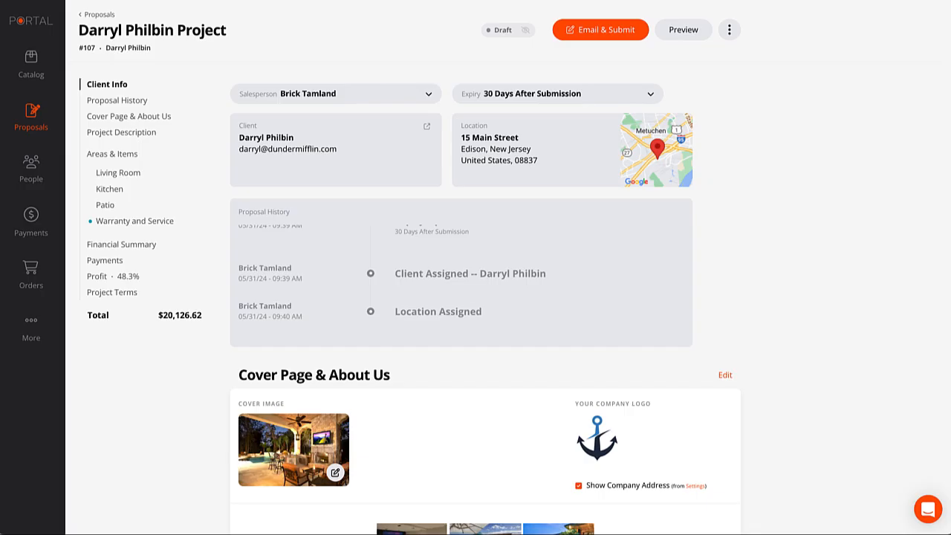
# Save proposal #107's Warehouse Pick List PDF to the Downloads folder.
pyautogui.click(729, 29)
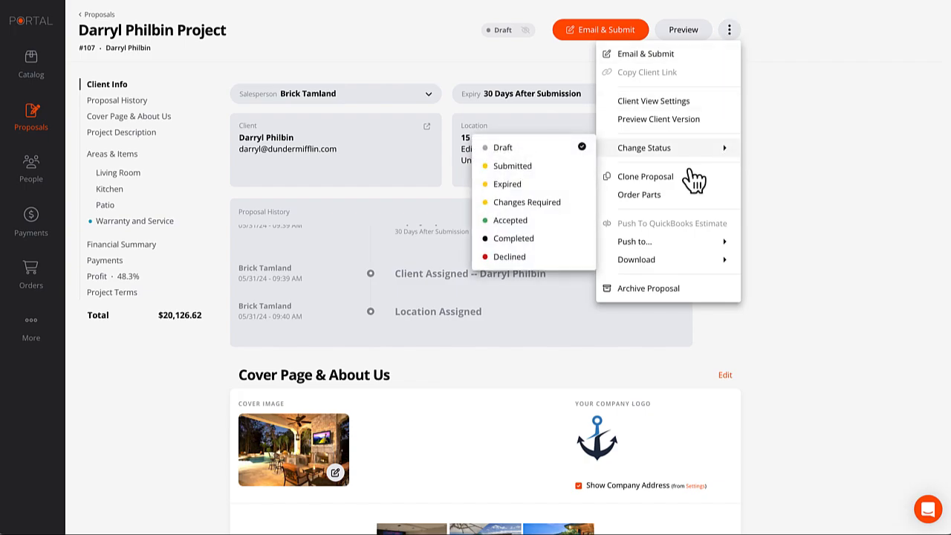
pyautogui.moveTo(639, 264)
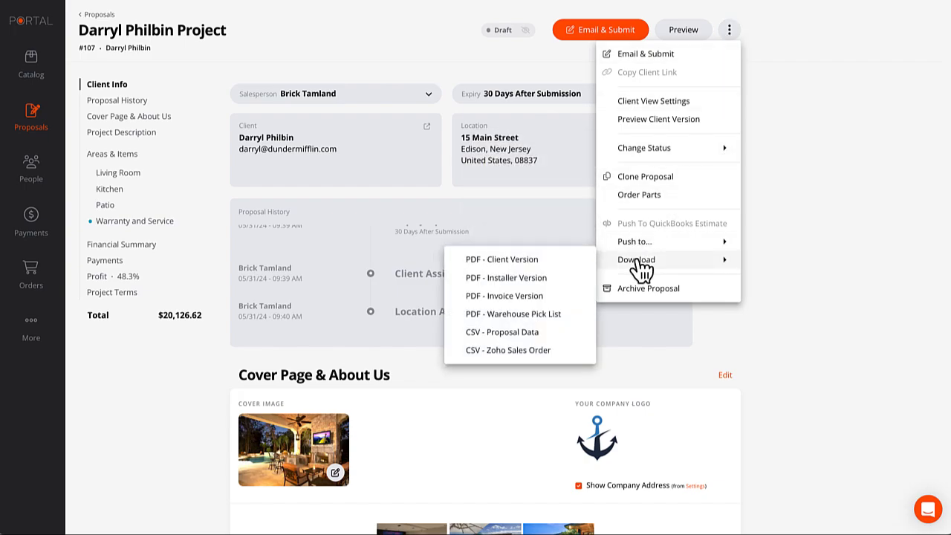
pyautogui.click(527, 318)
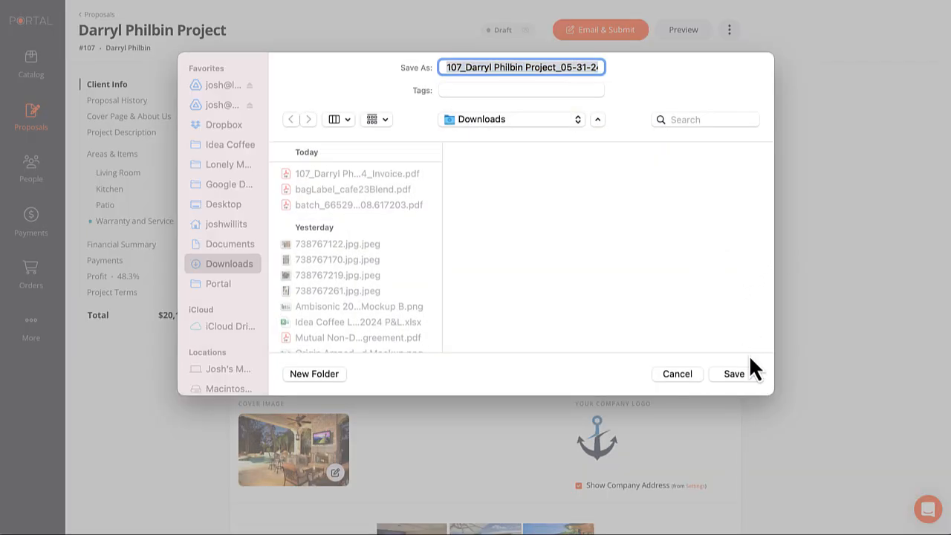
pyautogui.click(739, 374)
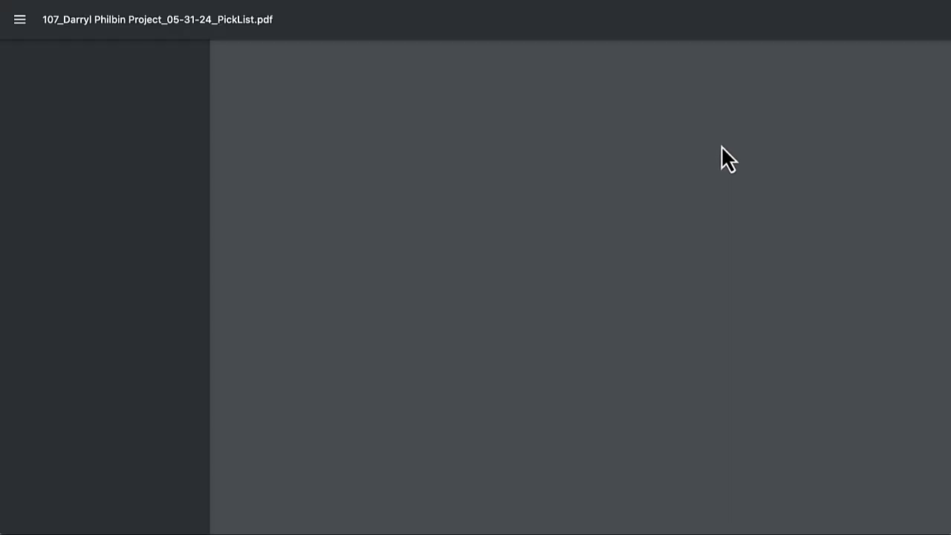
# Scroll through the one-page Portal Pick List down to its Custom Items and footer.
pyautogui.scroll(-1, 446, 256)
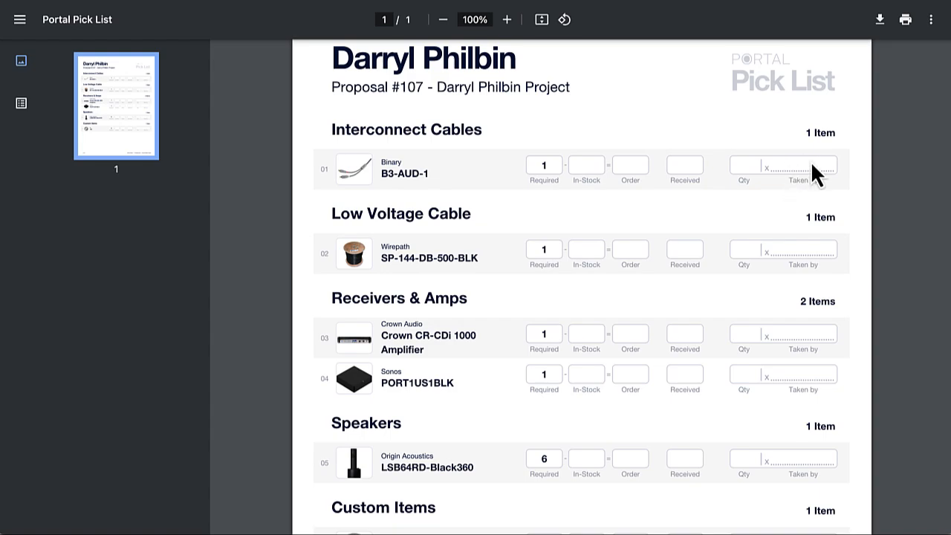
pyautogui.scroll(-2, 604, 200)
pyautogui.scroll(-2, 606, 198)
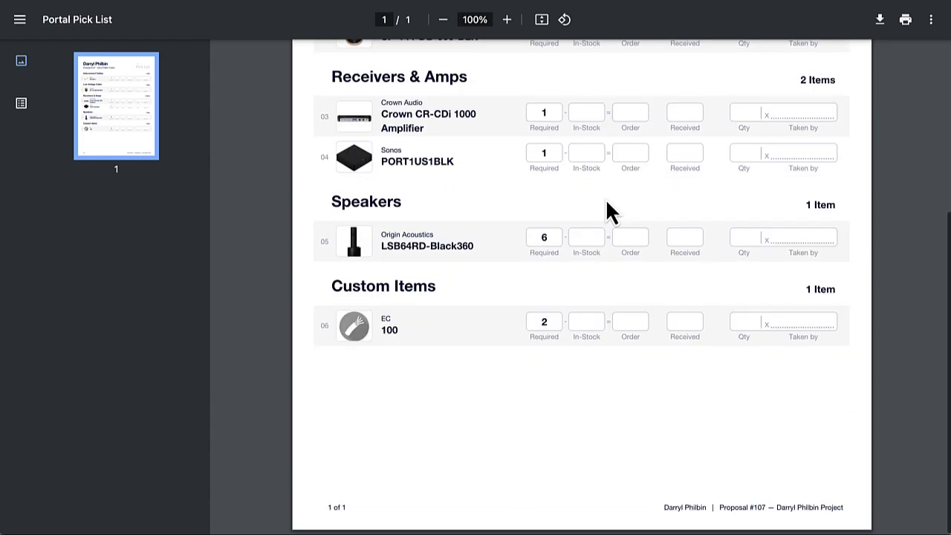
pyautogui.scroll(4, 609, 209)
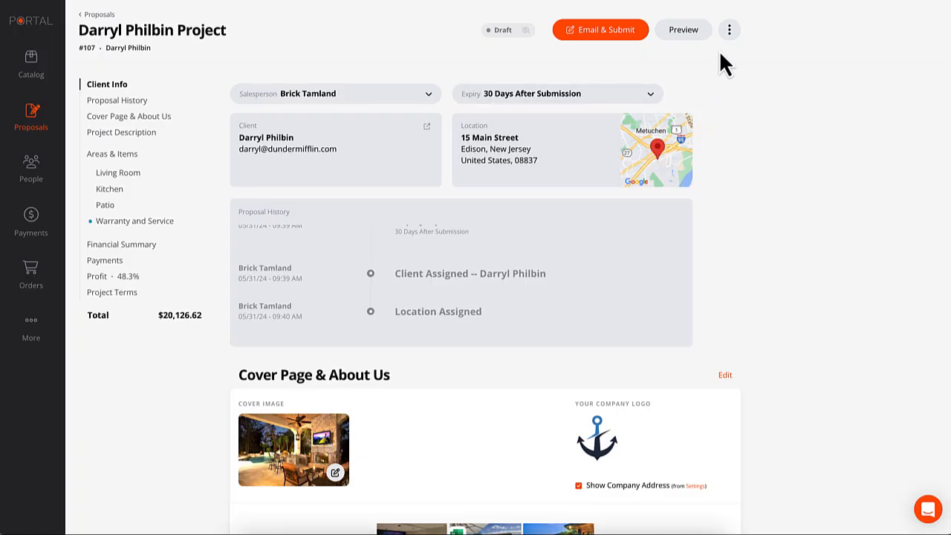
# Browse the proposal's actions menu, then launch the Preview Client Version of proposal #107.
pyautogui.click(729, 31)
pyautogui.moveTo(658, 261)
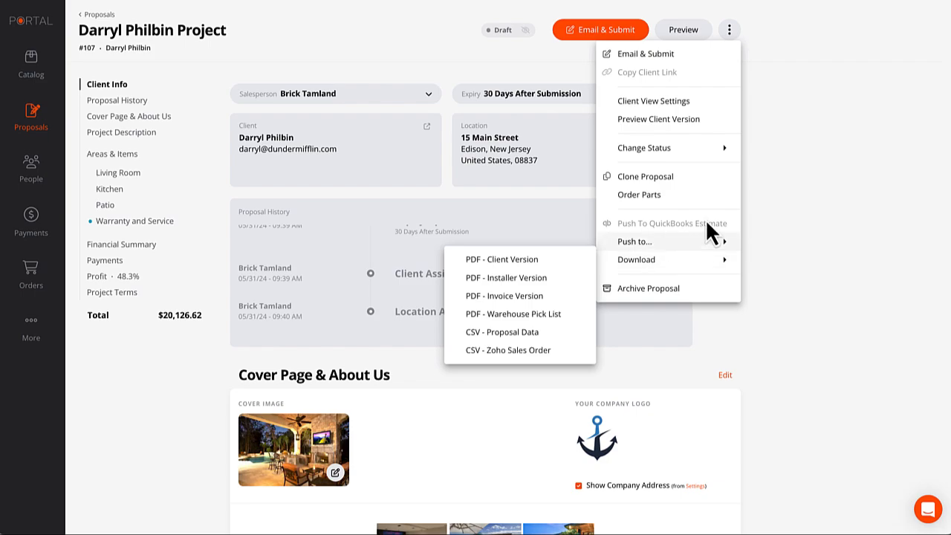
pyautogui.click(746, 258)
pyautogui.click(730, 31)
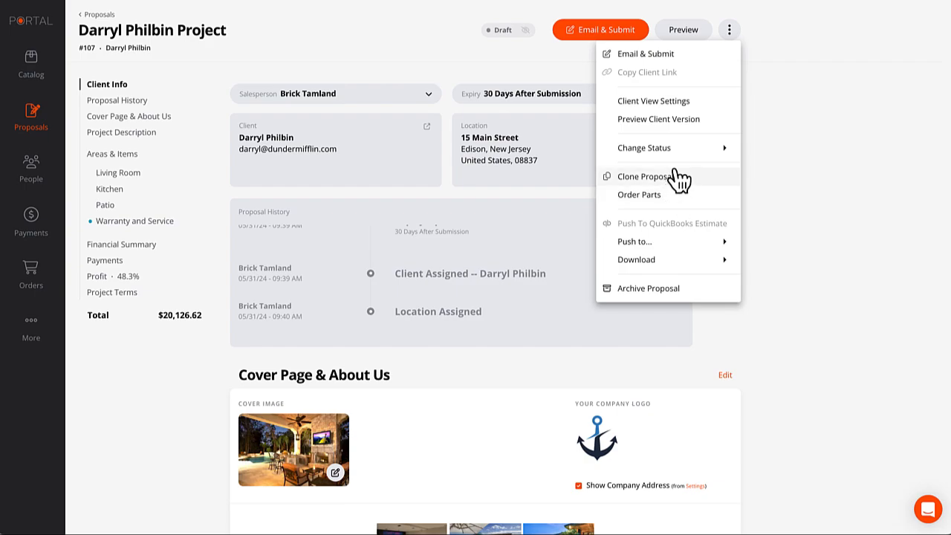
pyautogui.click(659, 125)
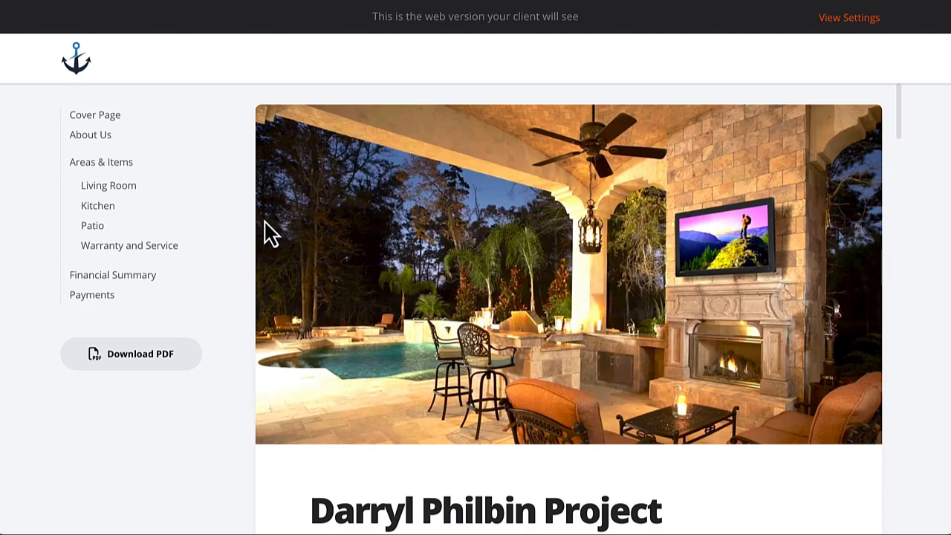
# Scroll through the client-view proposal and expand the TV's three included attachments.
pyautogui.scroll(-5, 269, 231)
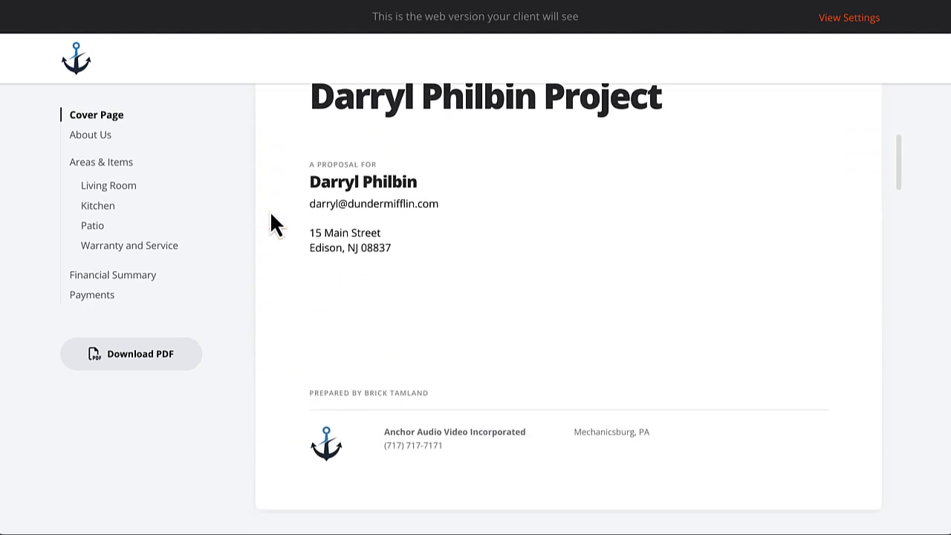
pyautogui.scroll(5, 270, 212)
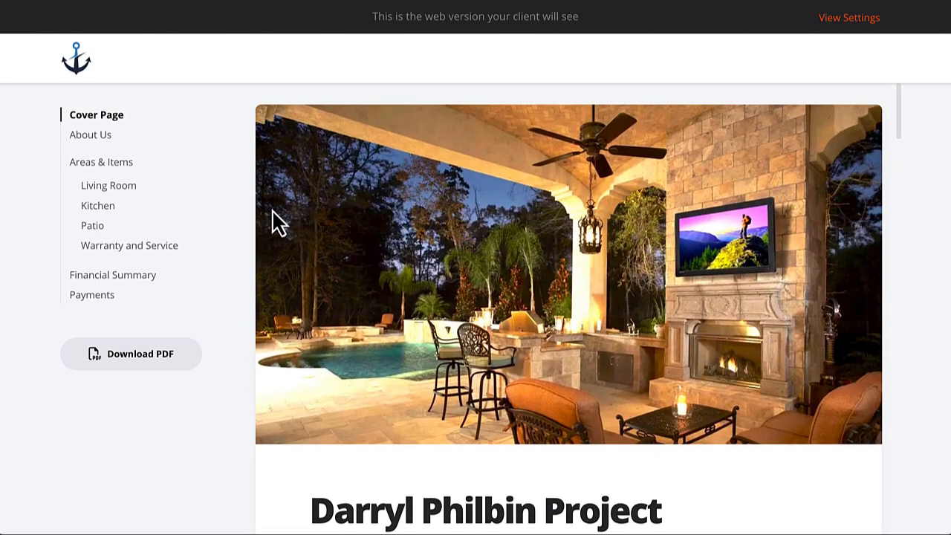
pyautogui.scroll(-2, 292, 221)
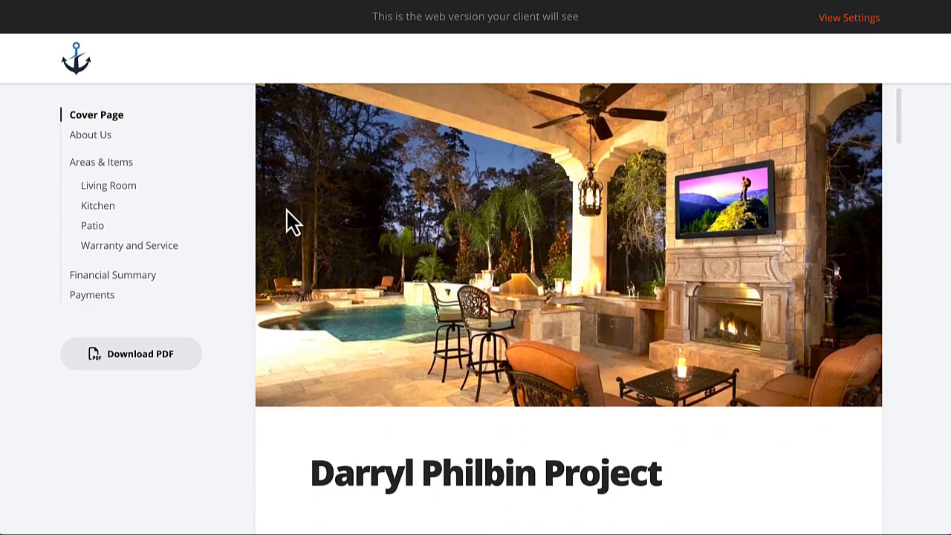
pyautogui.scroll(-4, 427, 220)
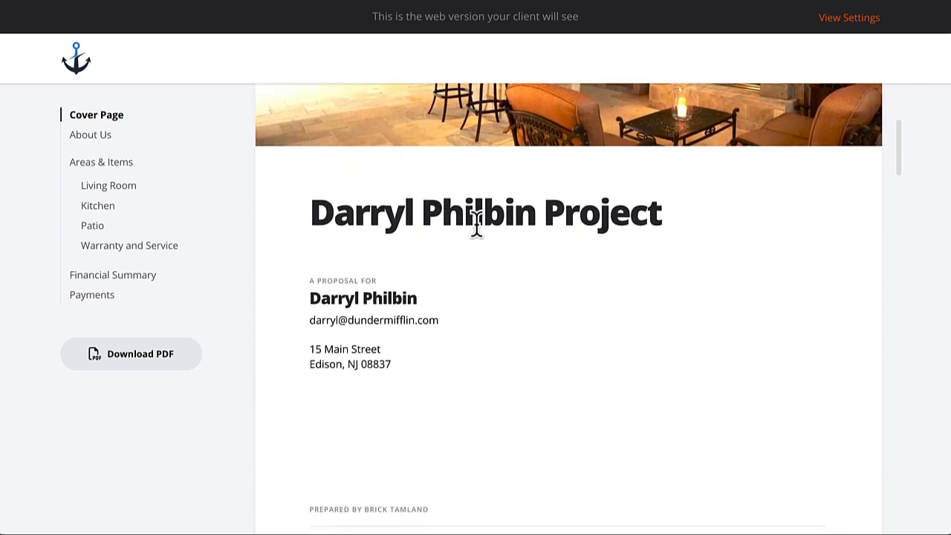
pyautogui.scroll(-1, 468, 232)
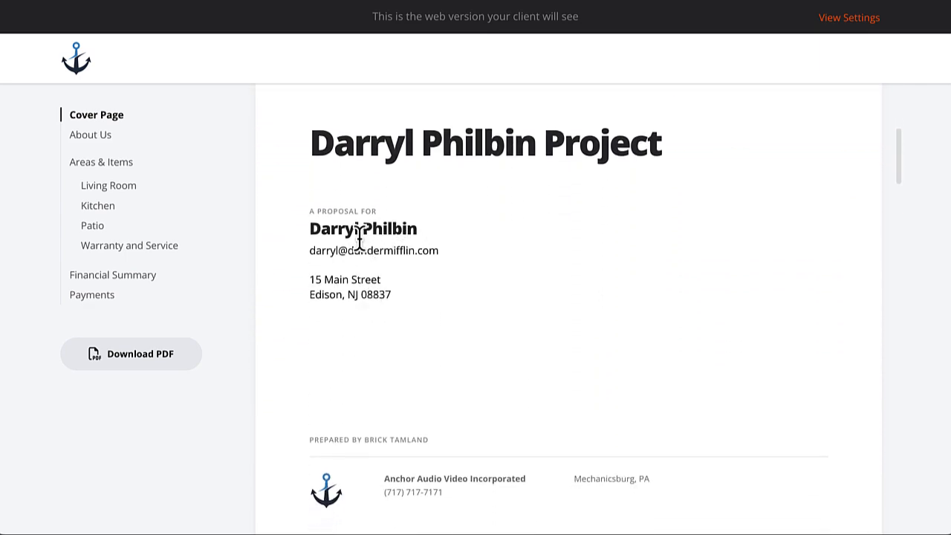
pyautogui.scroll(-6, 424, 243)
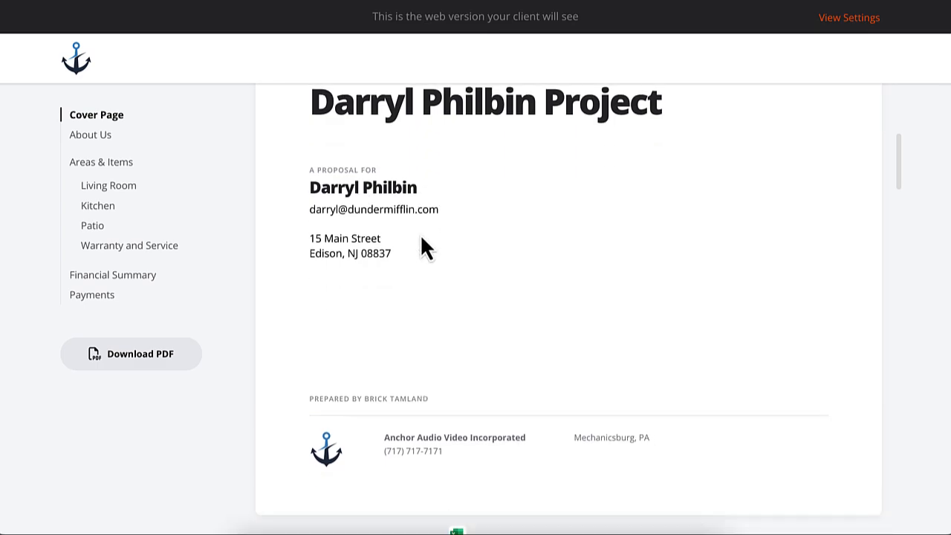
pyautogui.scroll(1, 425, 233)
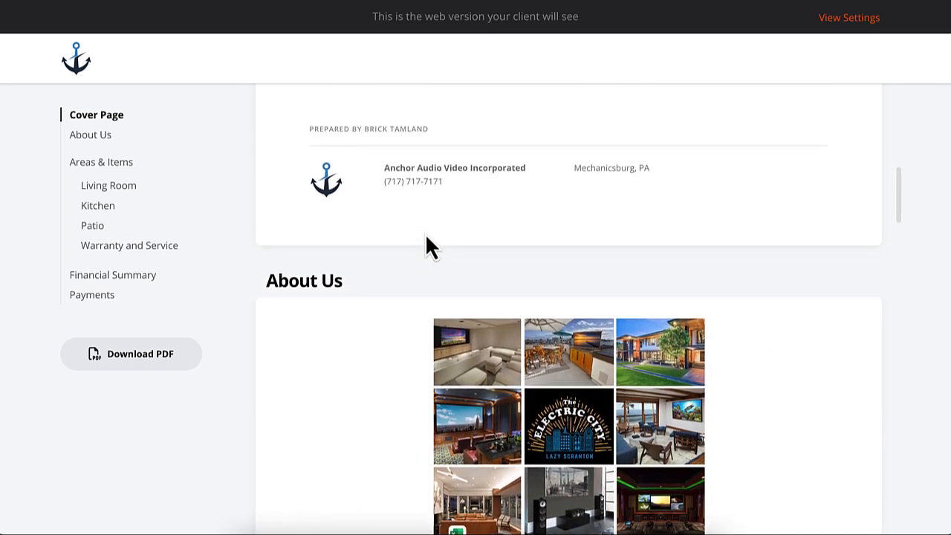
pyautogui.scroll(-2, 425, 232)
pyautogui.scroll(-1, 425, 232)
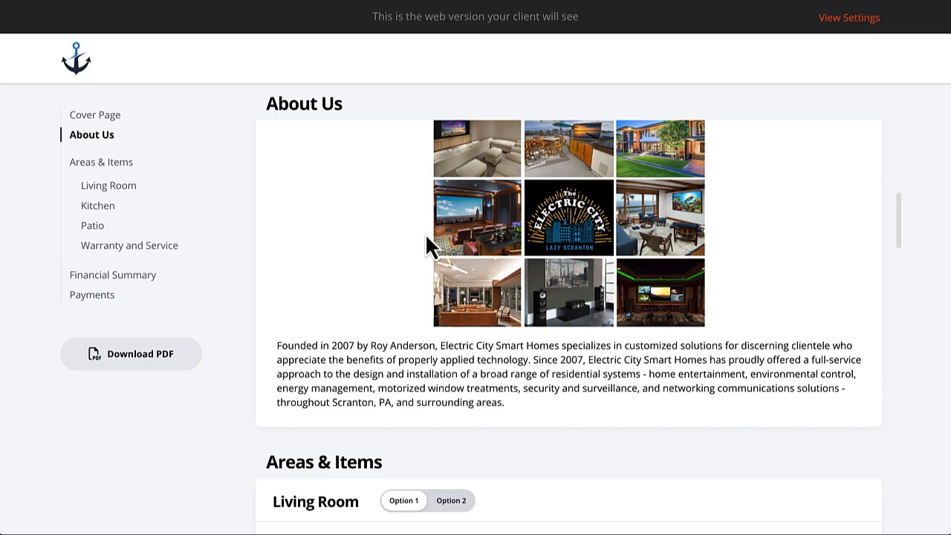
pyautogui.scroll(-3, 425, 232)
pyautogui.scroll(-1, 427, 238)
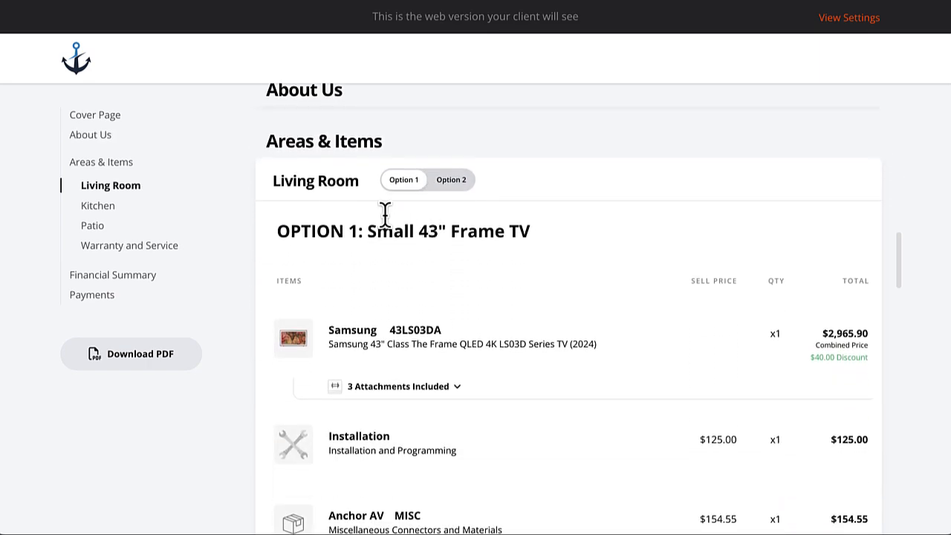
pyautogui.scroll(-1, 397, 253)
pyautogui.click(455, 338)
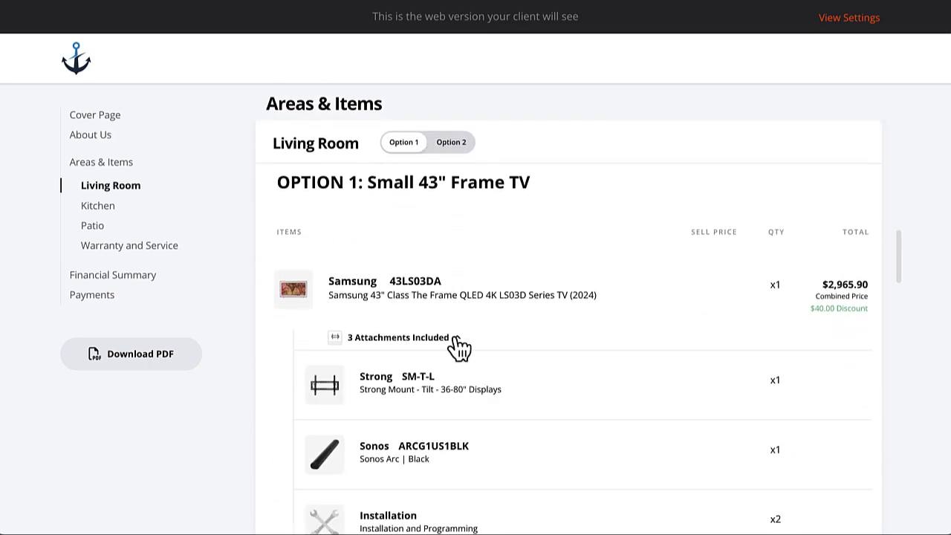
pyautogui.scroll(-1, 536, 370)
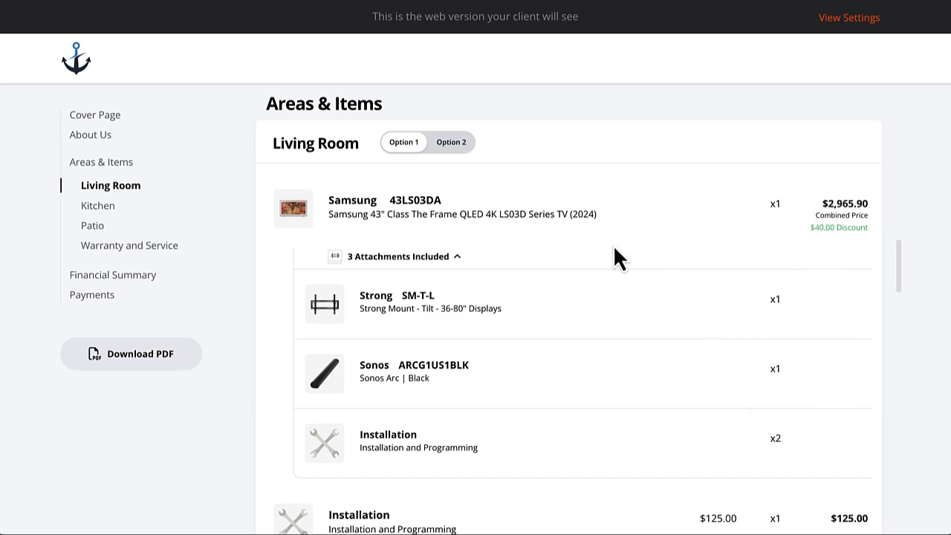
pyautogui.scroll(1, 613, 252)
# Compare the Living Room's Option 1 and Option 2 items, settling on Option 1.
pyautogui.click(451, 144)
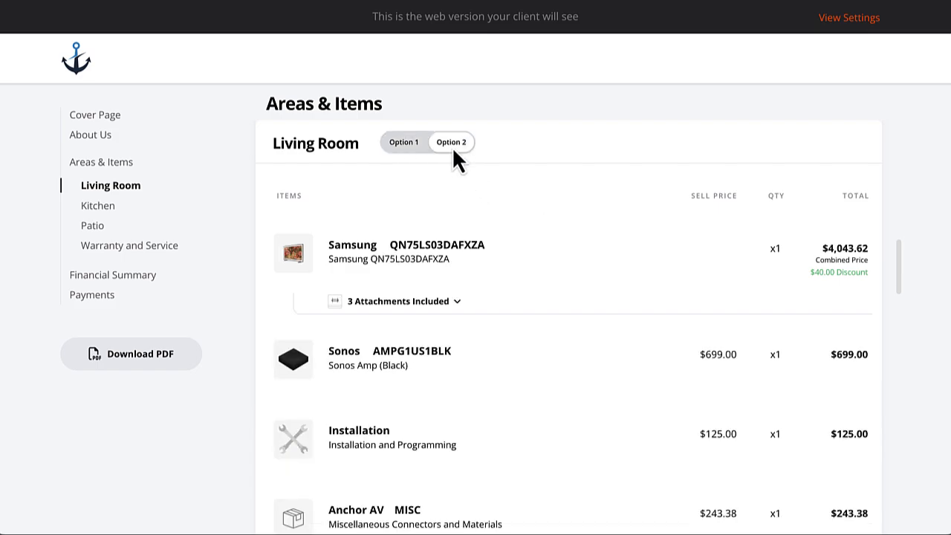
pyautogui.click(398, 142)
pyautogui.click(439, 143)
pyautogui.click(451, 143)
pyautogui.click(415, 145)
pyautogui.click(398, 149)
# Preview the Option 2 extended warranty, then return to the $0.00 Standard Warranty.
pyautogui.scroll(-10, 513, 282)
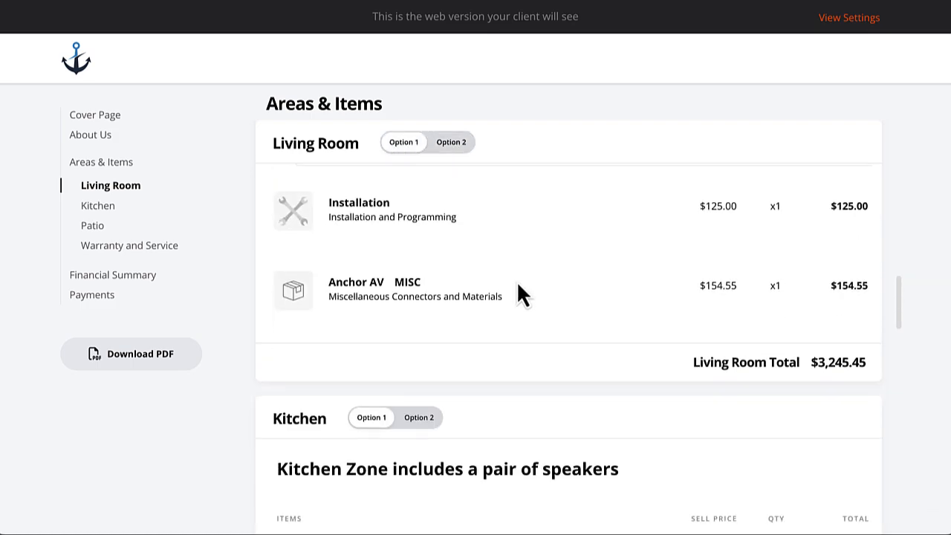
pyautogui.scroll(-10, 518, 283)
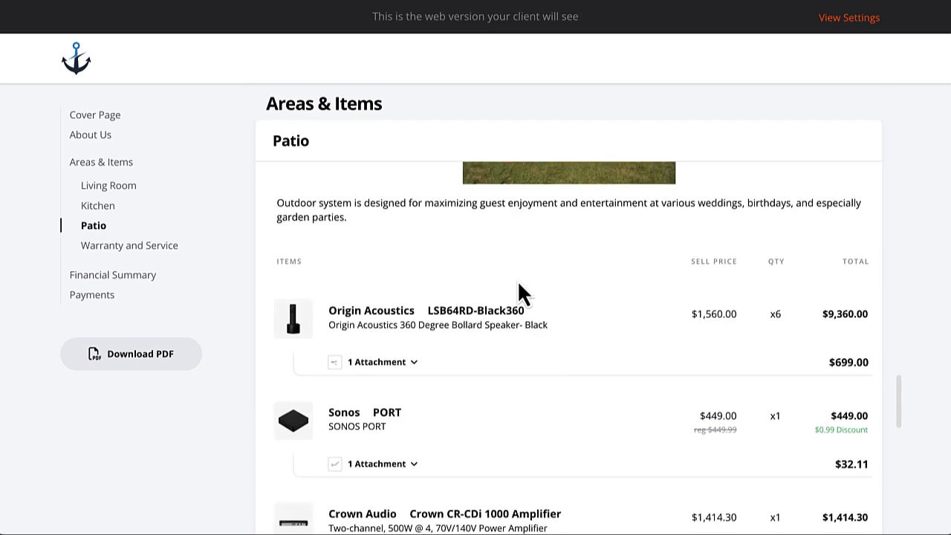
pyautogui.scroll(-10, 517, 279)
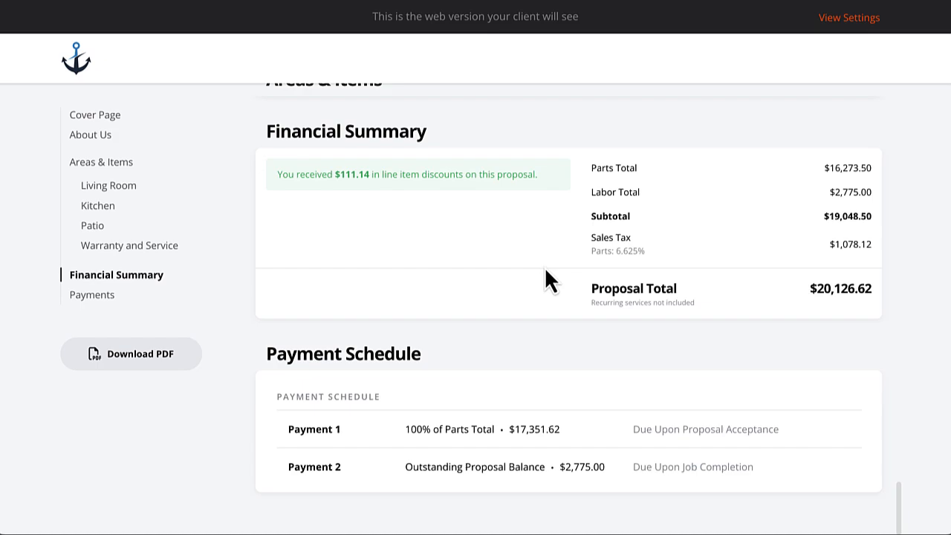
pyautogui.scroll(5, 479, 272)
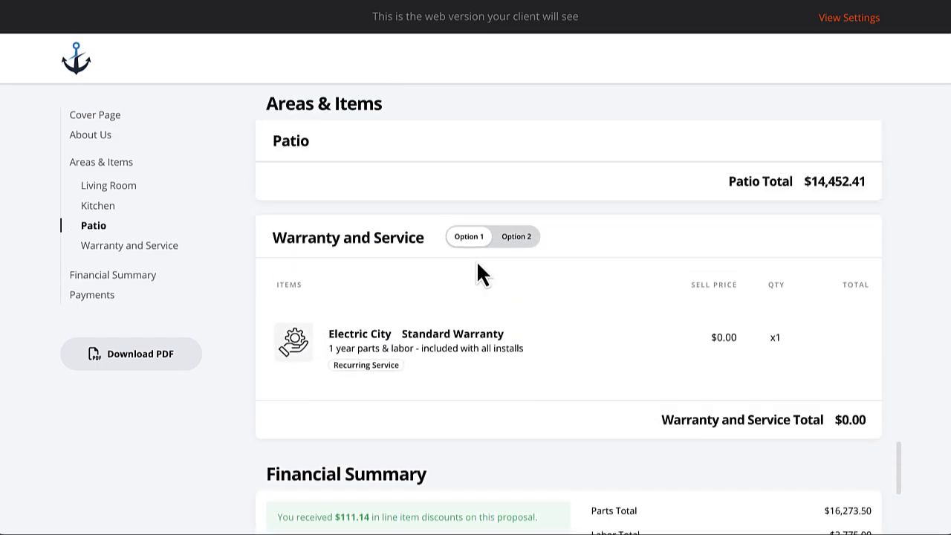
pyautogui.click(517, 307)
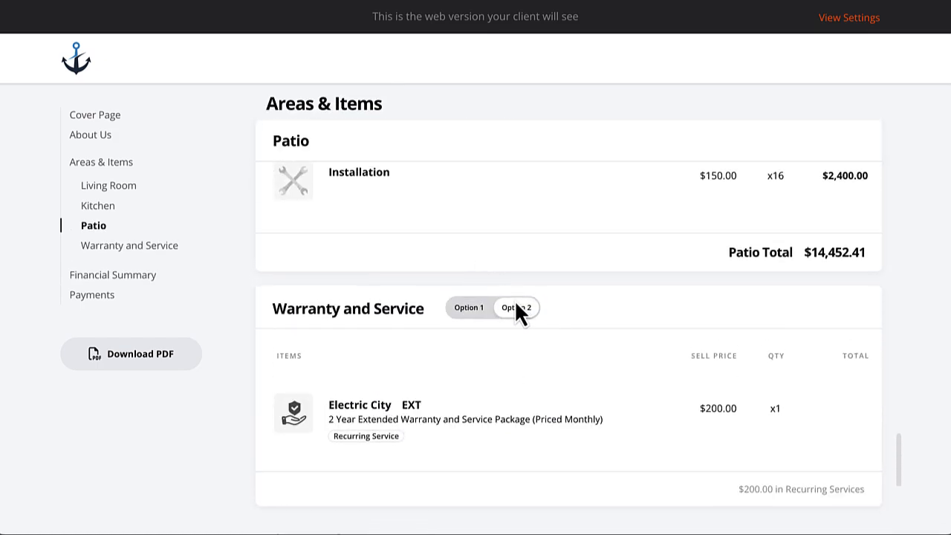
pyautogui.click(468, 309)
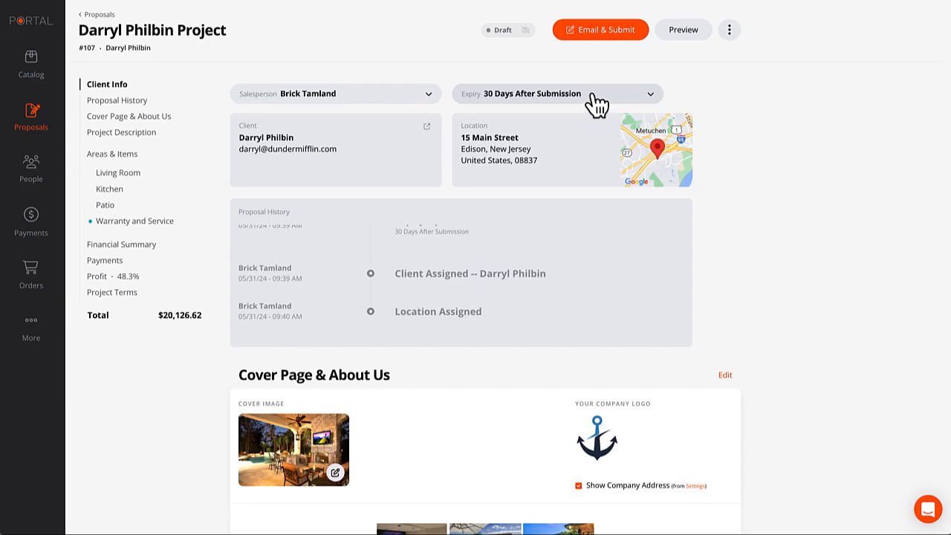
# Email and submit proposal #107 with the default client message and no CC recipient.
pyautogui.click(602, 31)
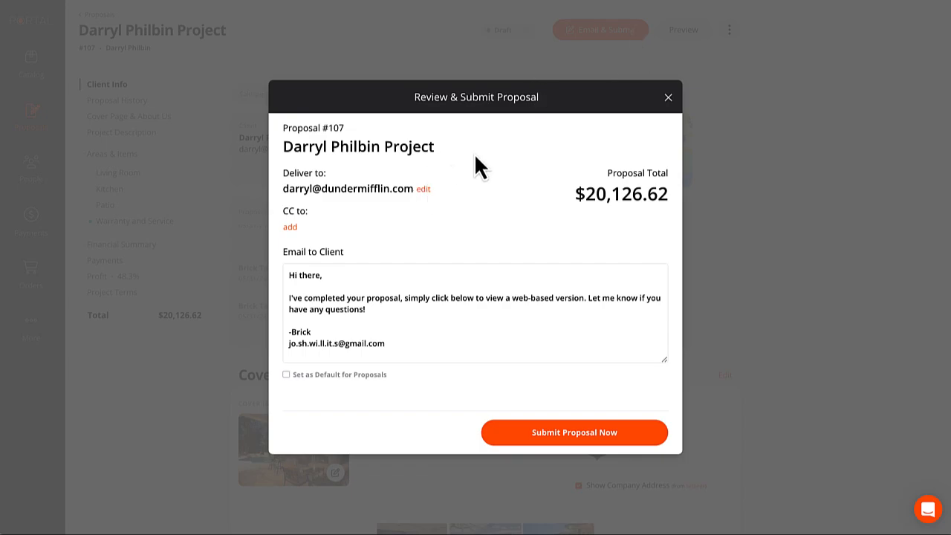
pyautogui.click(291, 228)
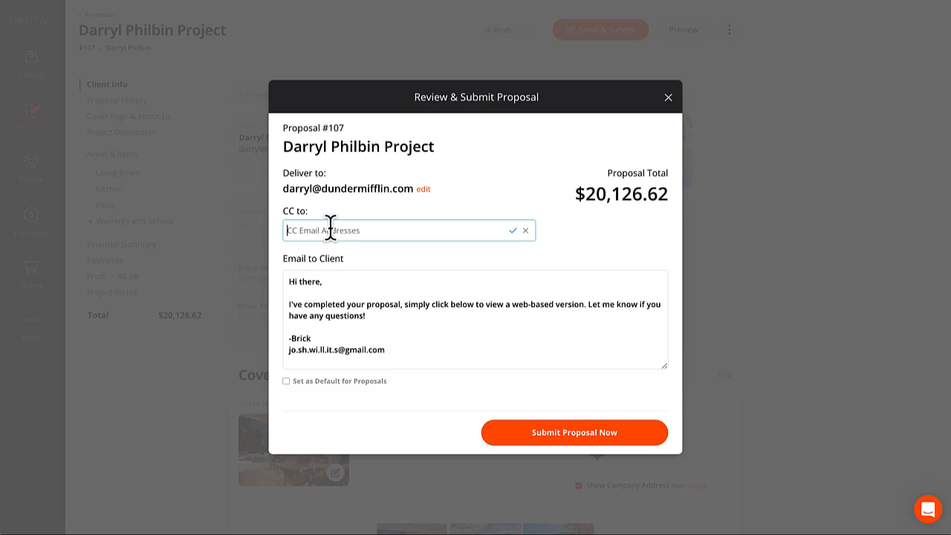
pyautogui.click(526, 230)
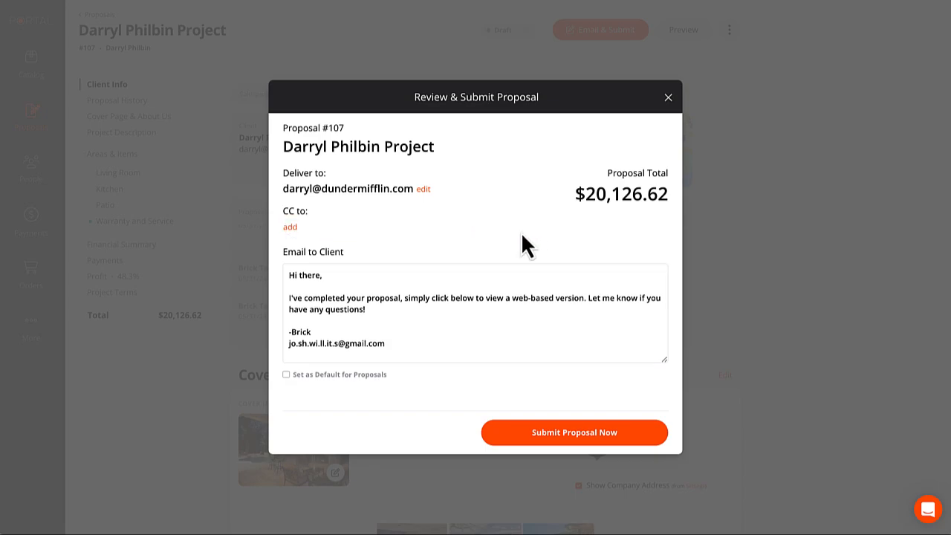
pyautogui.click(401, 298)
pyautogui.click(388, 315)
pyautogui.click(575, 434)
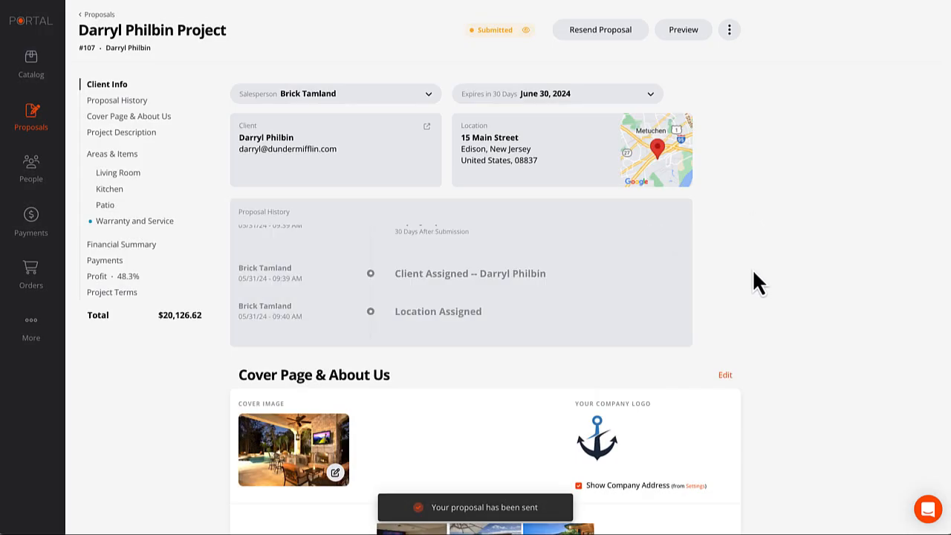
# Find the new Submitted entry in Proposal History and copy its client link.
pyautogui.scroll(-5, 576, 249)
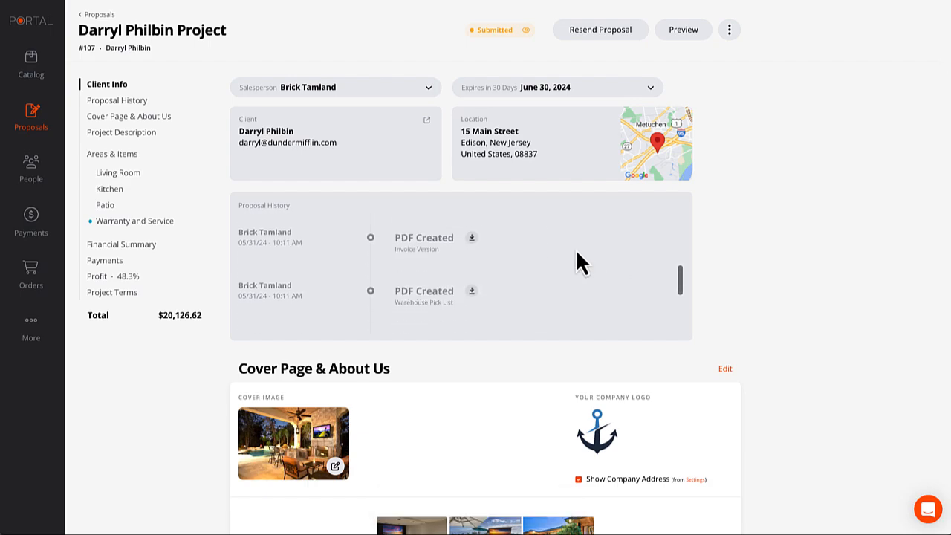
pyautogui.scroll(-2, 577, 252)
pyautogui.scroll(5, 577, 252)
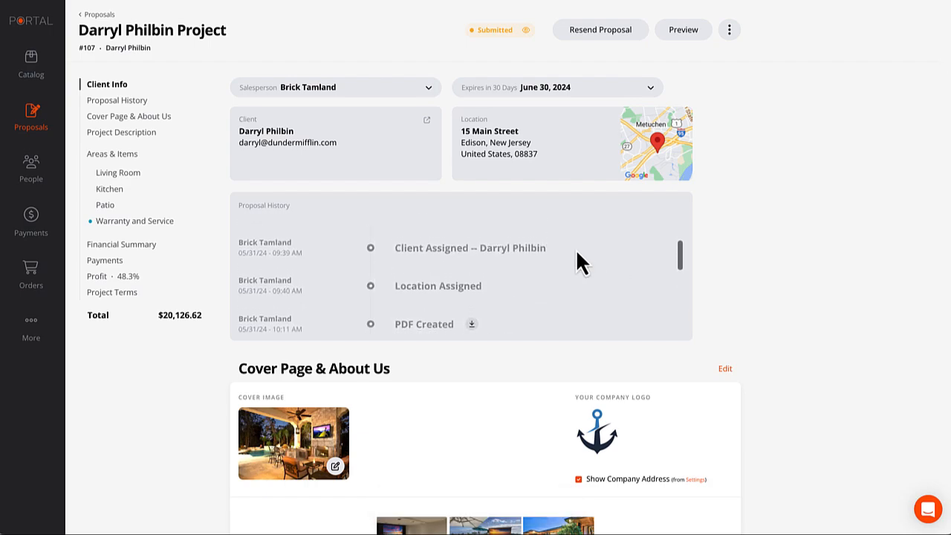
pyautogui.scroll(3, 577, 253)
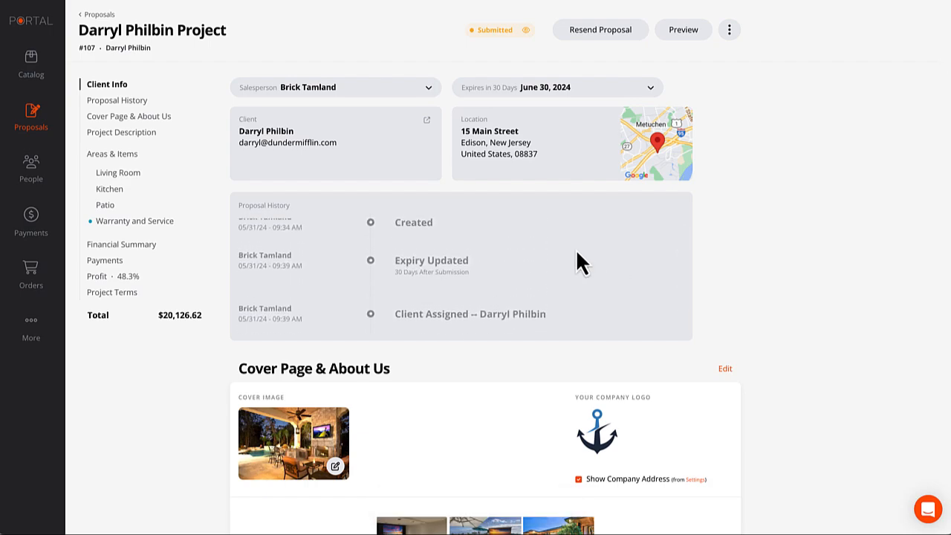
pyautogui.scroll(-3, 576, 253)
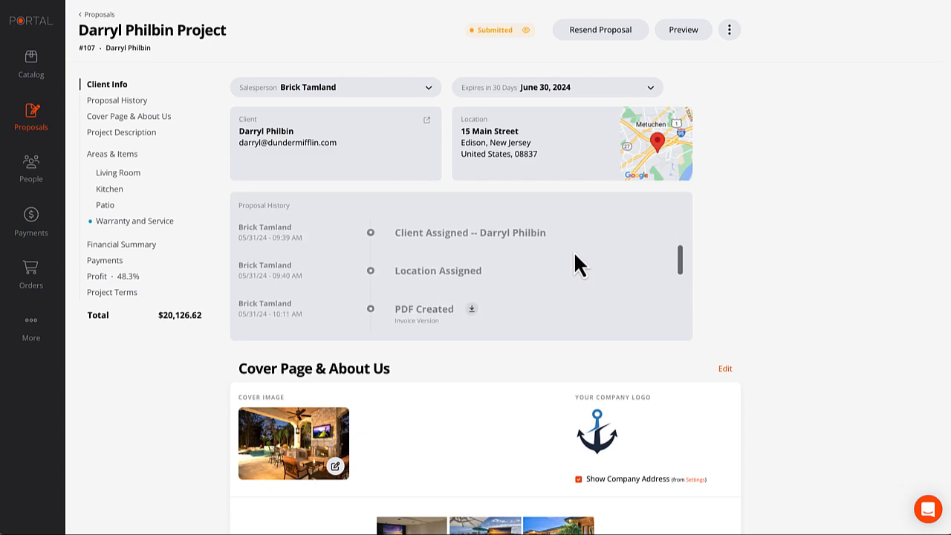
pyautogui.scroll(-4, 574, 255)
pyautogui.scroll(1, 570, 255)
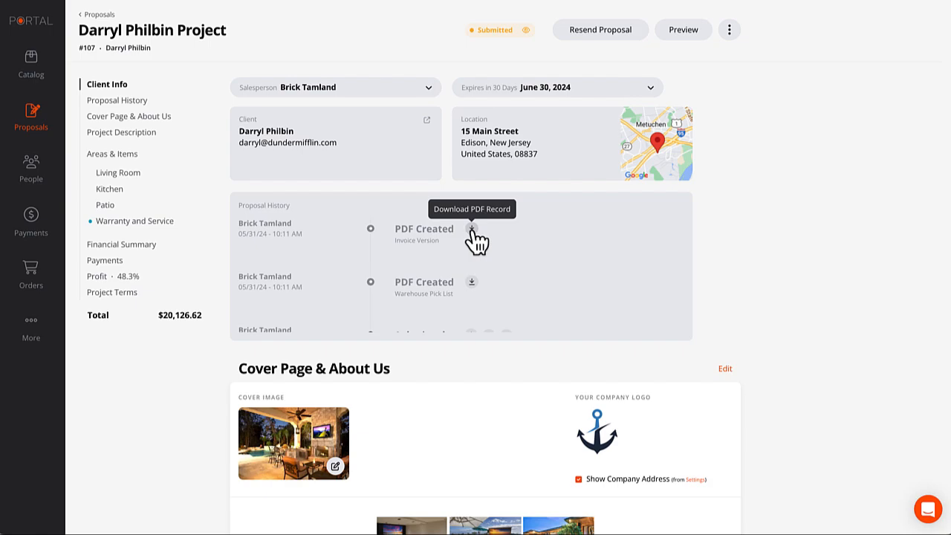
pyautogui.scroll(-1, 518, 289)
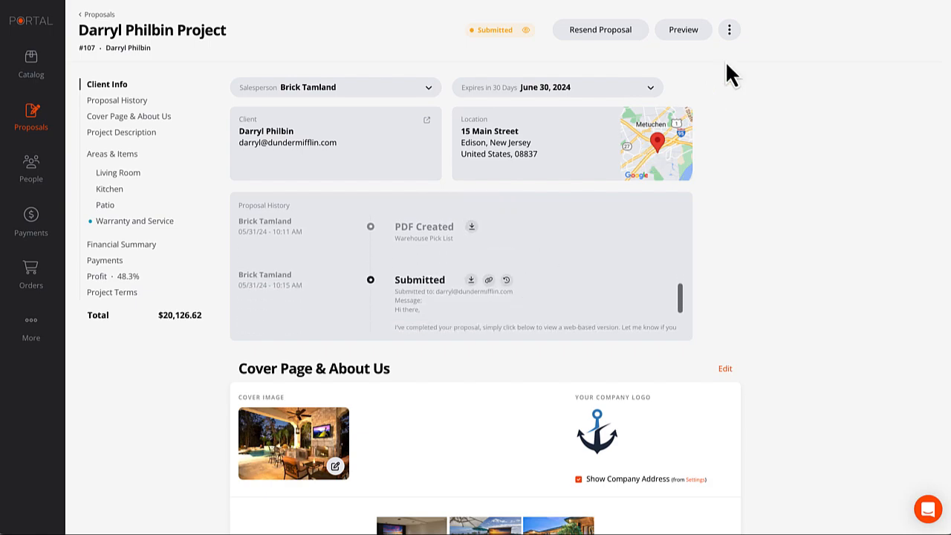
pyautogui.scroll(-1, 587, 236)
pyautogui.scroll(-1, 586, 240)
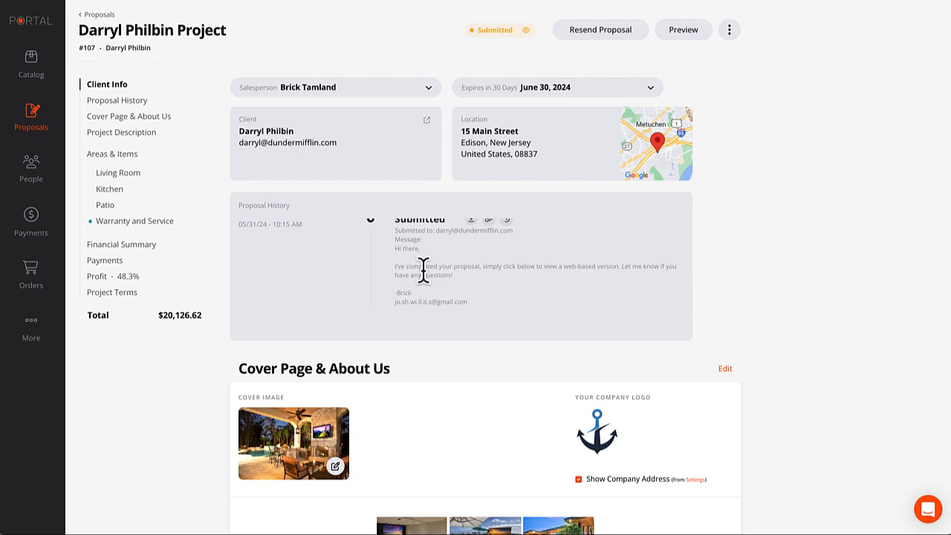
pyautogui.scroll(1, 487, 287)
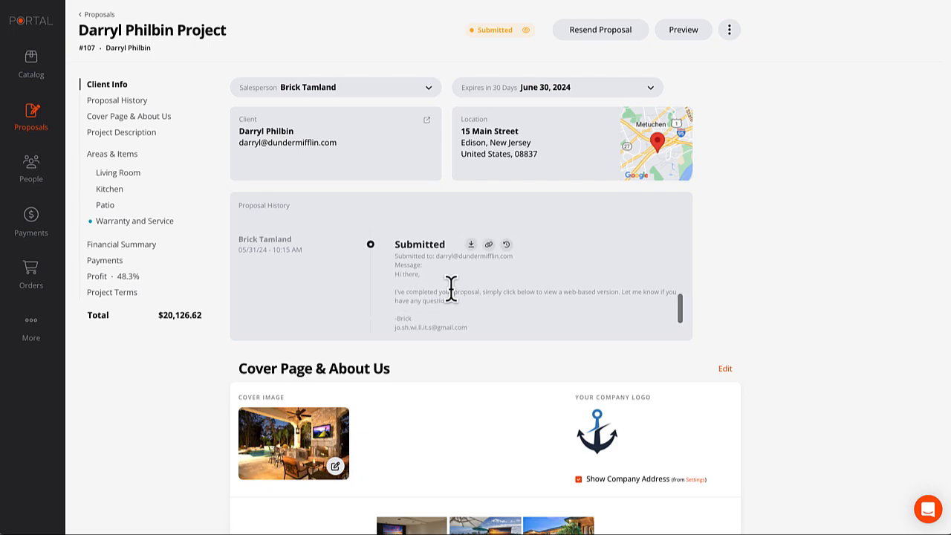
pyautogui.click(488, 245)
pyautogui.click(729, 29)
pyautogui.moveTo(646, 138)
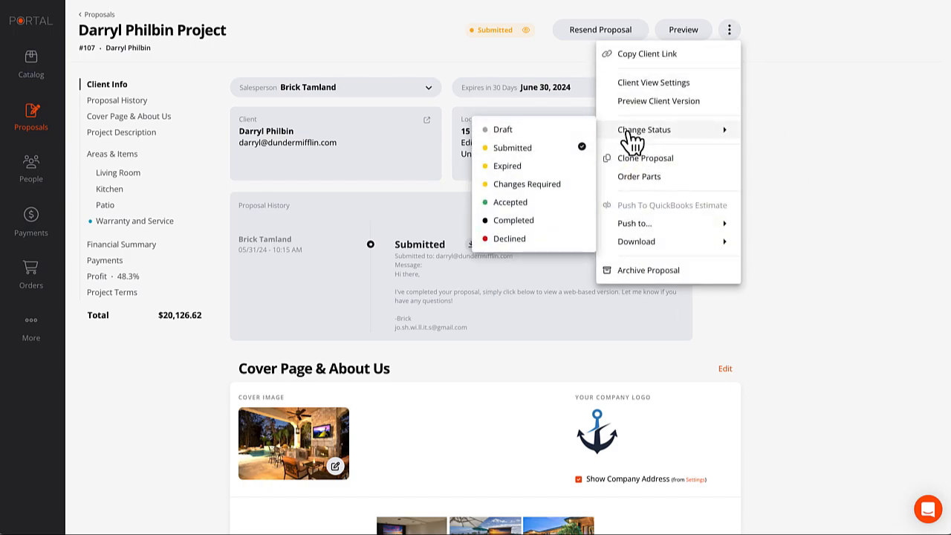
pyautogui.click(813, 65)
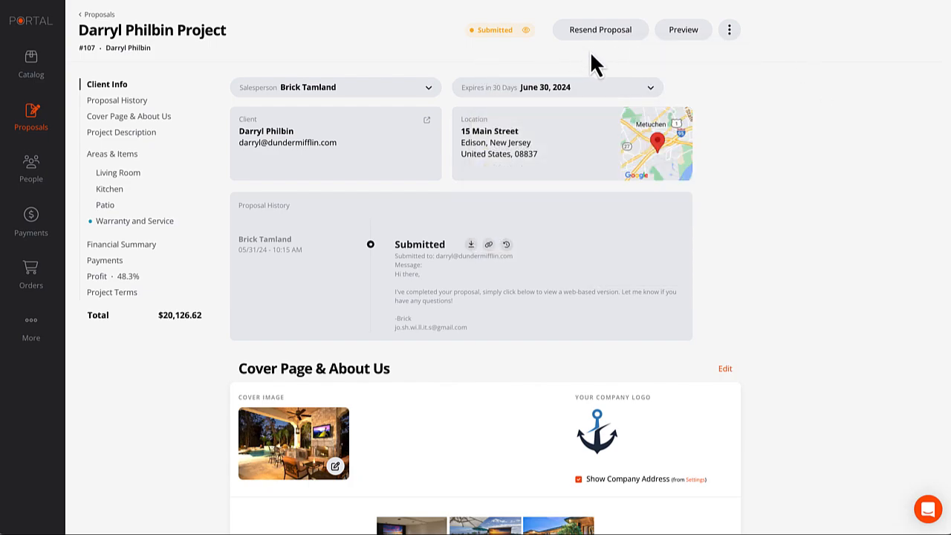
pyautogui.scroll(-1, 521, 268)
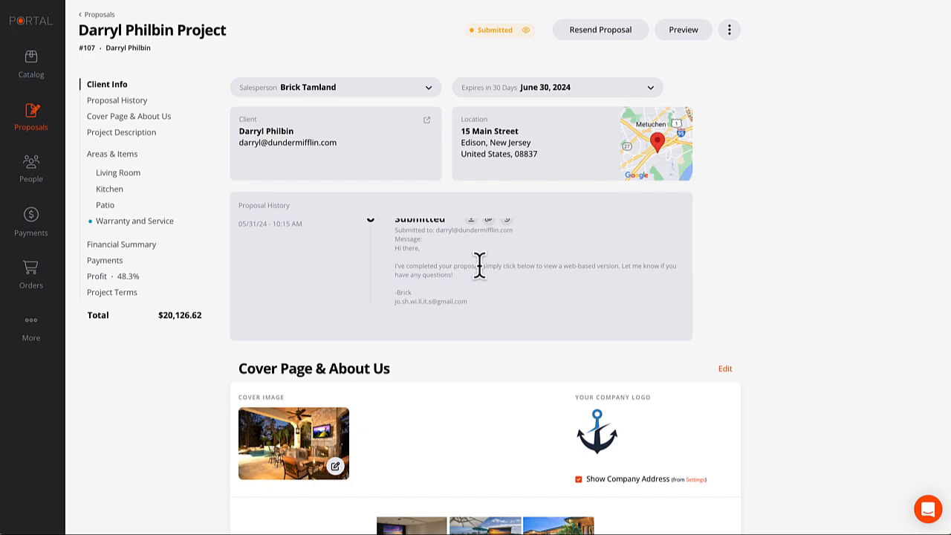
pyautogui.scroll(1, 477, 276)
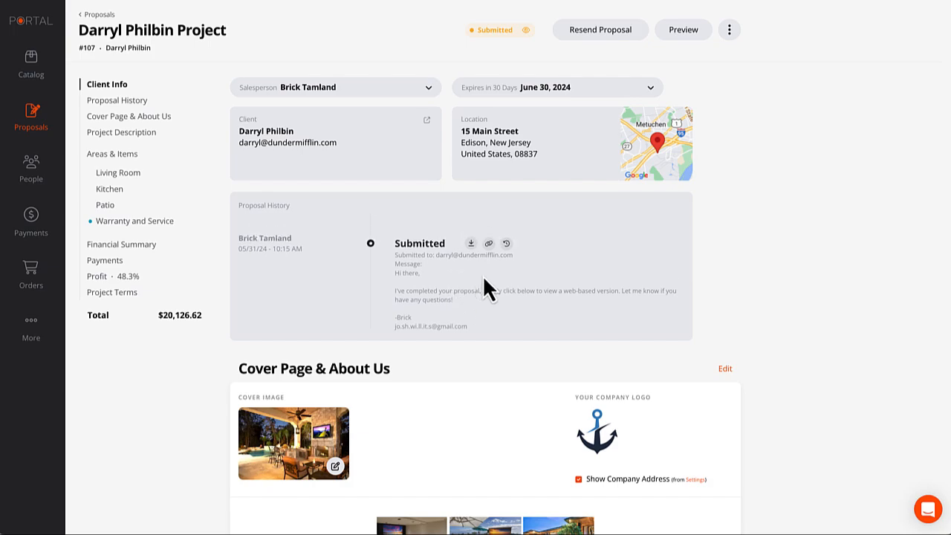
pyautogui.scroll(-1, 482, 275)
pyautogui.scroll(1, 485, 268)
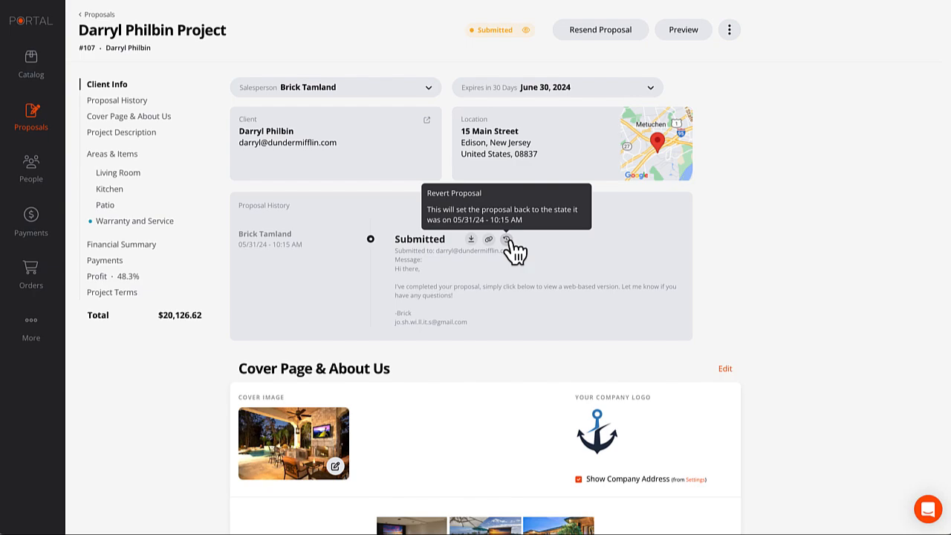
pyautogui.scroll(-1, 616, 279)
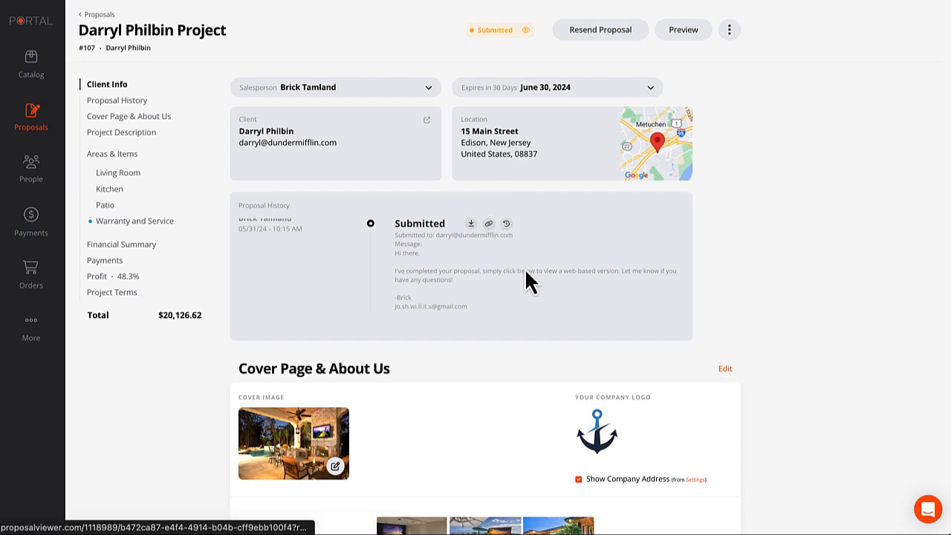
# Try Copy Client Link from the proposal's actions menu, then cancel it.
pyautogui.click(732, 30)
pyautogui.moveTo(675, 127)
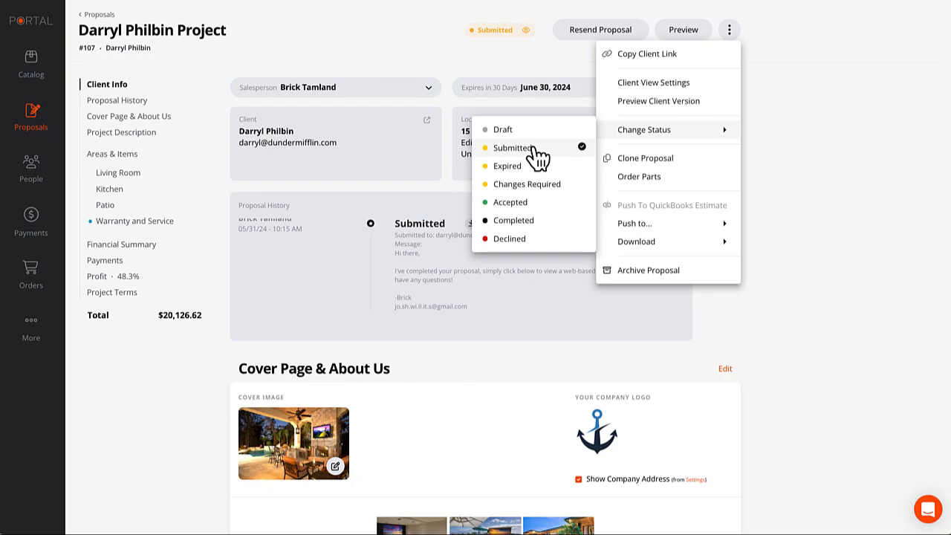
pyautogui.click(651, 55)
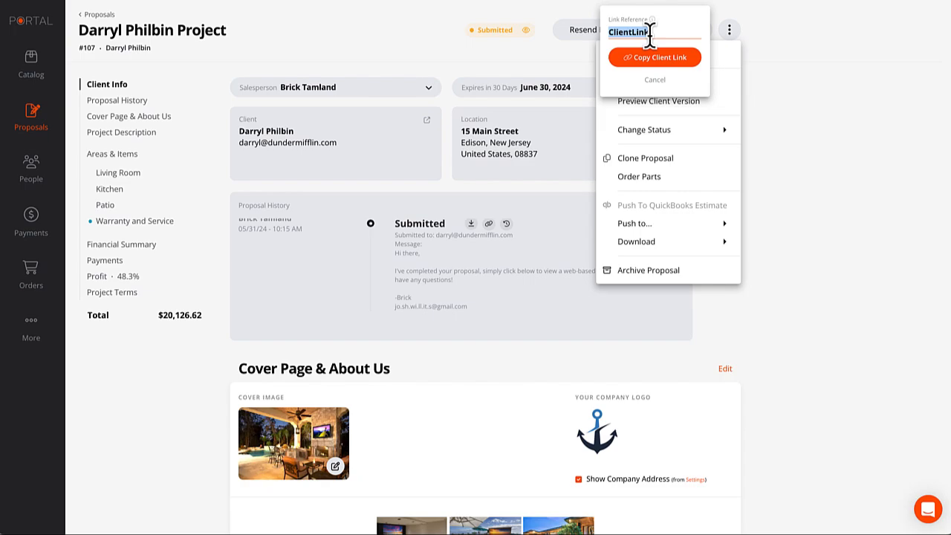
pyautogui.click(655, 79)
pyautogui.click(837, 67)
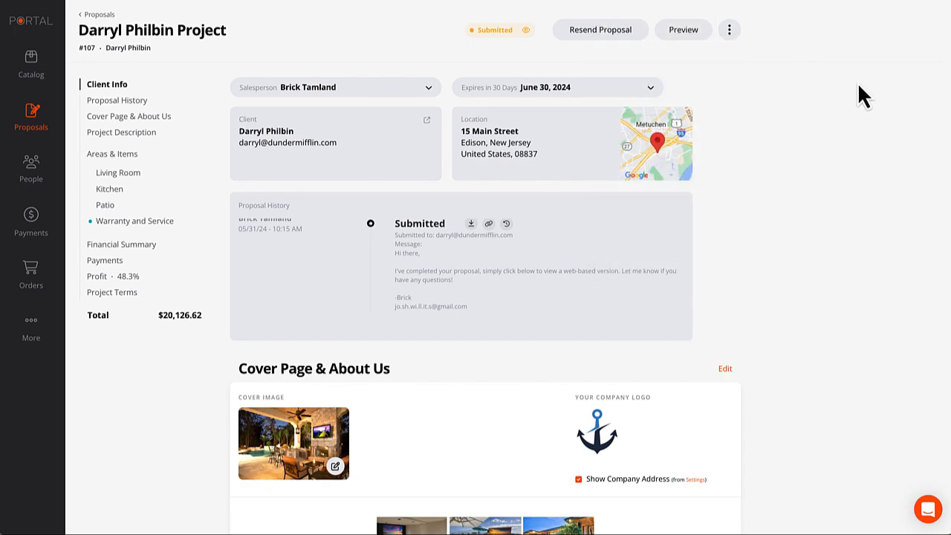
# Copy the client link from the history entry and open a new Incognito window.
pyautogui.click(730, 30)
pyautogui.click(671, 58)
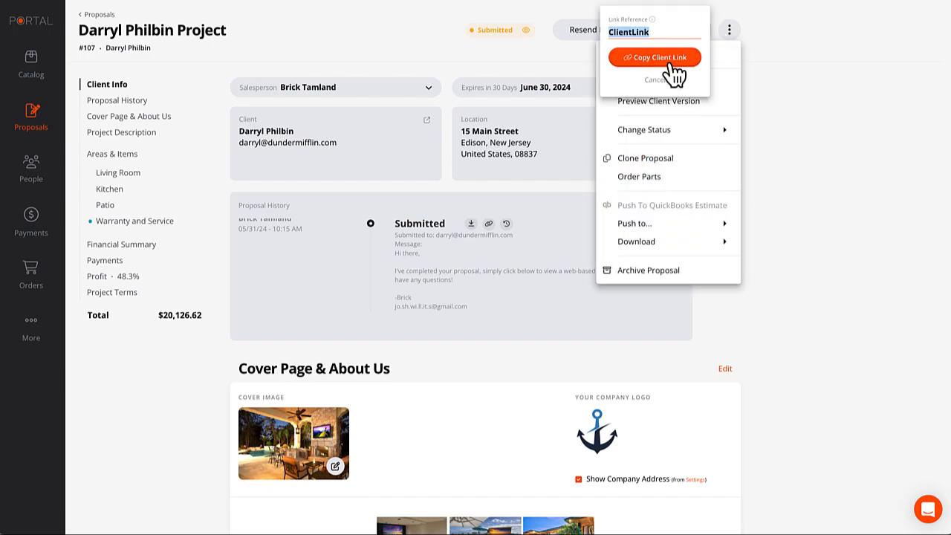
pyautogui.click(657, 60)
pyautogui.moveTo(639, 130)
pyautogui.click(496, 291)
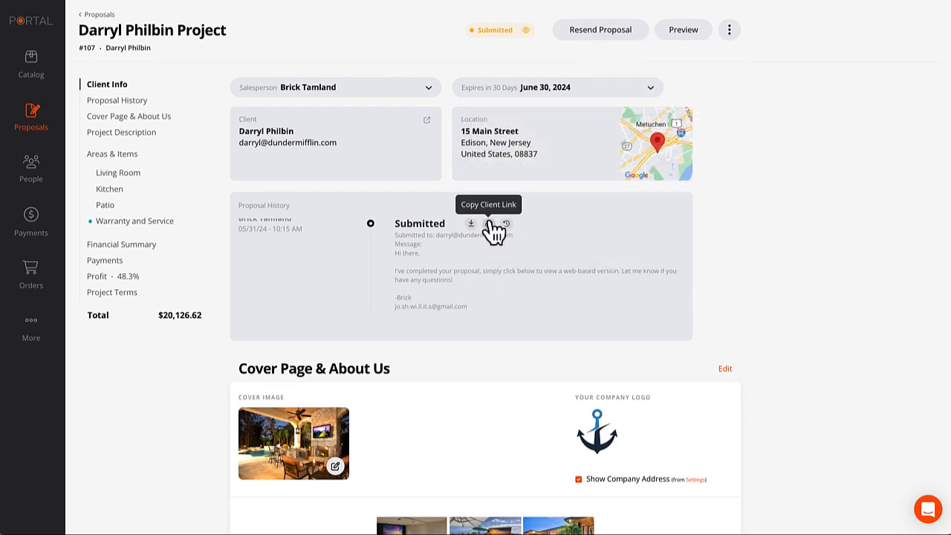
pyautogui.click(488, 225)
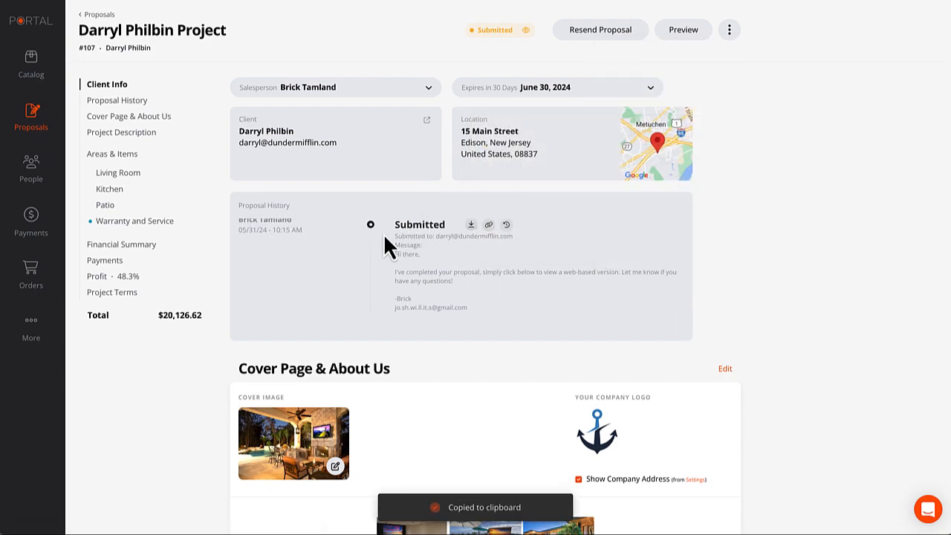
pyautogui.click(202, 1)
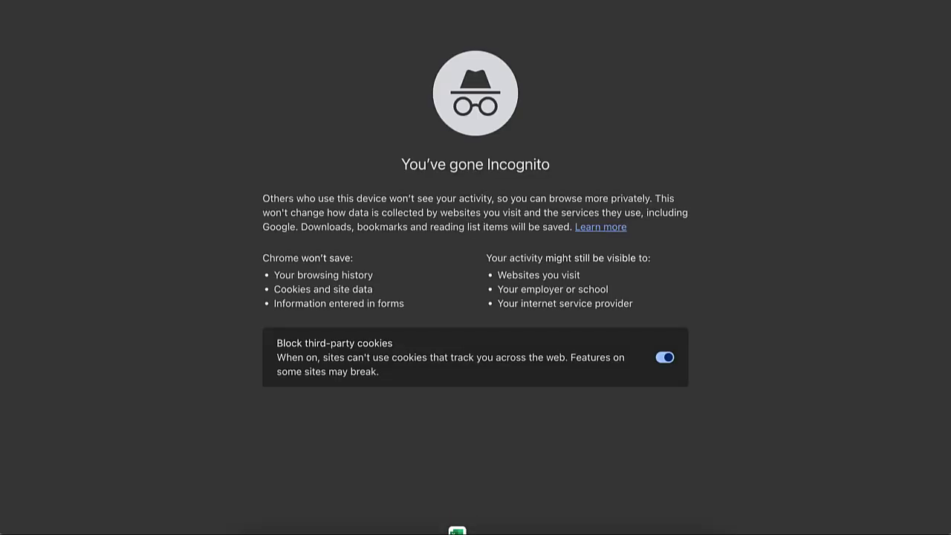
pyautogui.hotkey('ctrl', 'v')
pyautogui.press('Return')
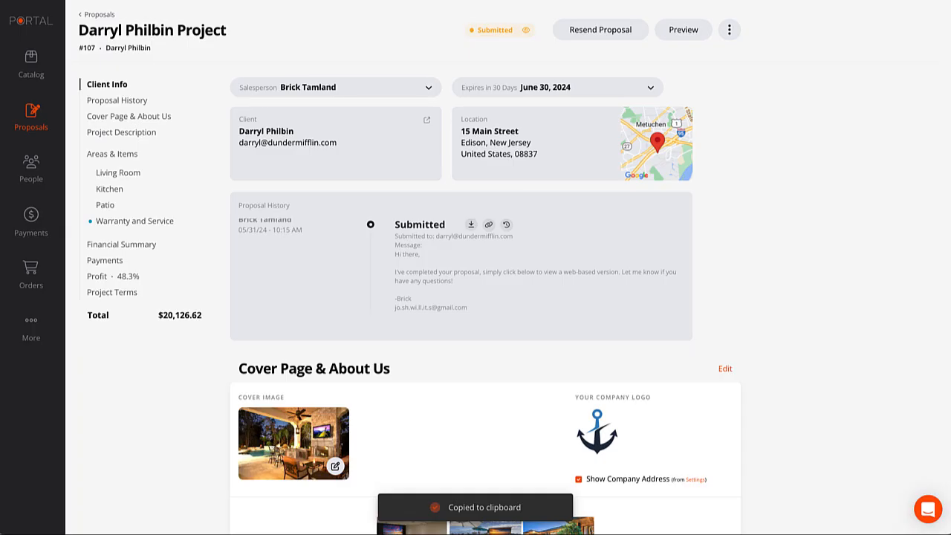
pyautogui.scroll(-2, 620, 273)
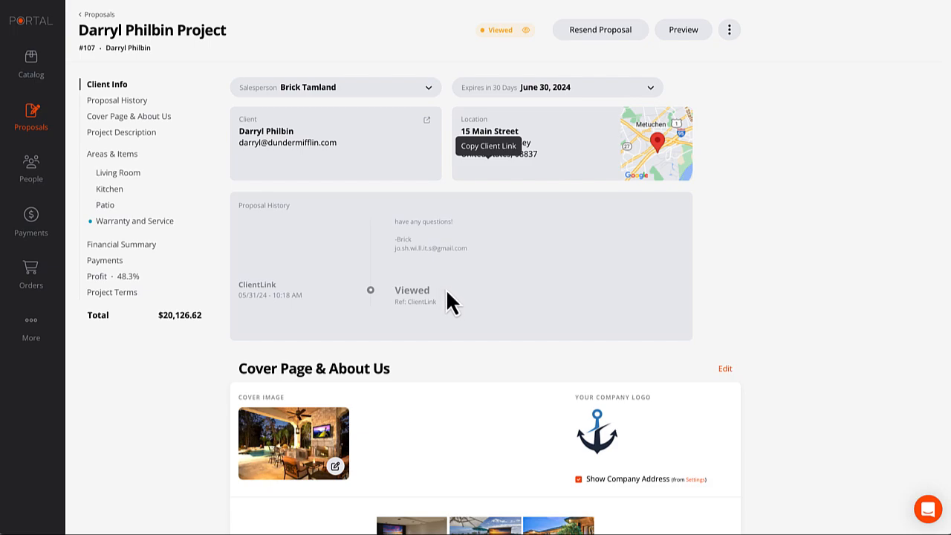
pyautogui.scroll(-1, 447, 291)
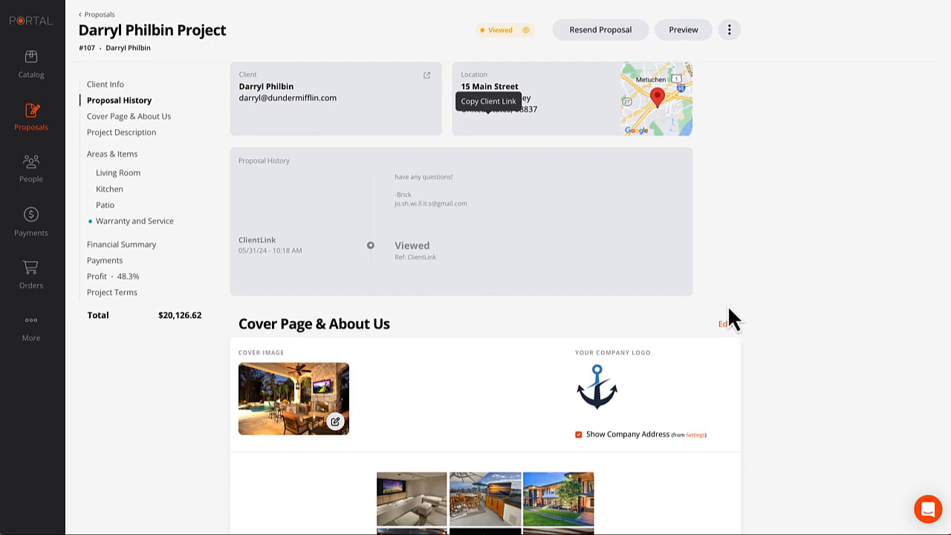
pyautogui.scroll(1, 727, 309)
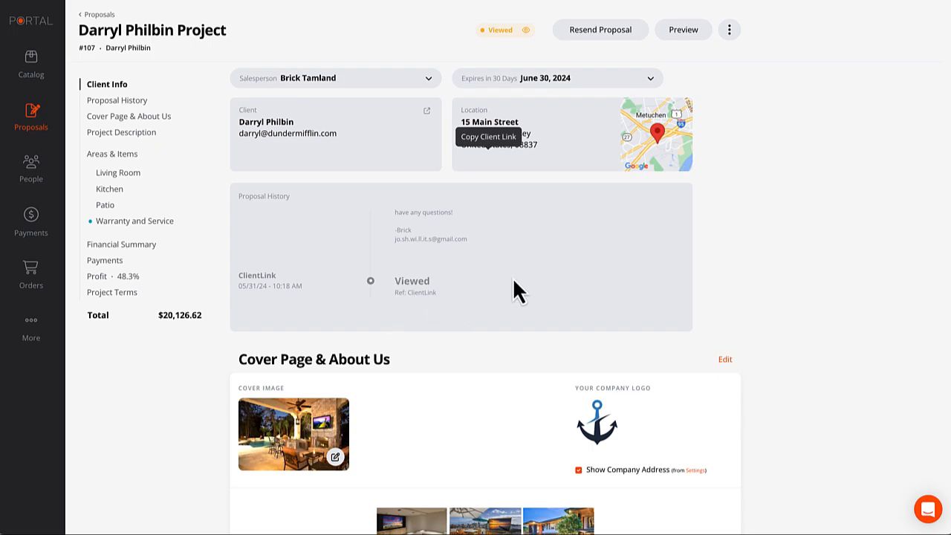
pyautogui.scroll(1, 770, 289)
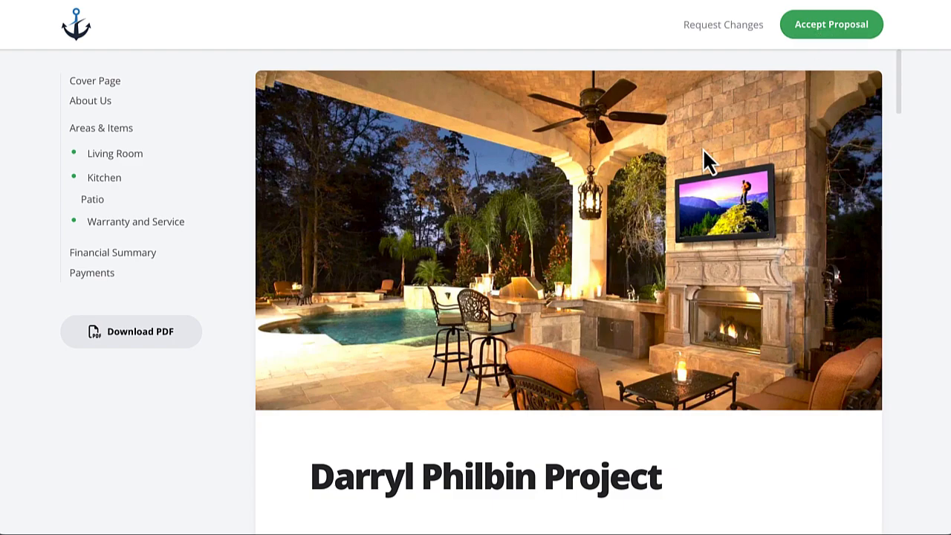
# Compare Living Room options and confirm Option 2, the 75" TV upgrade, totaling $5,111.00.
pyautogui.scroll(-5, 664, 182)
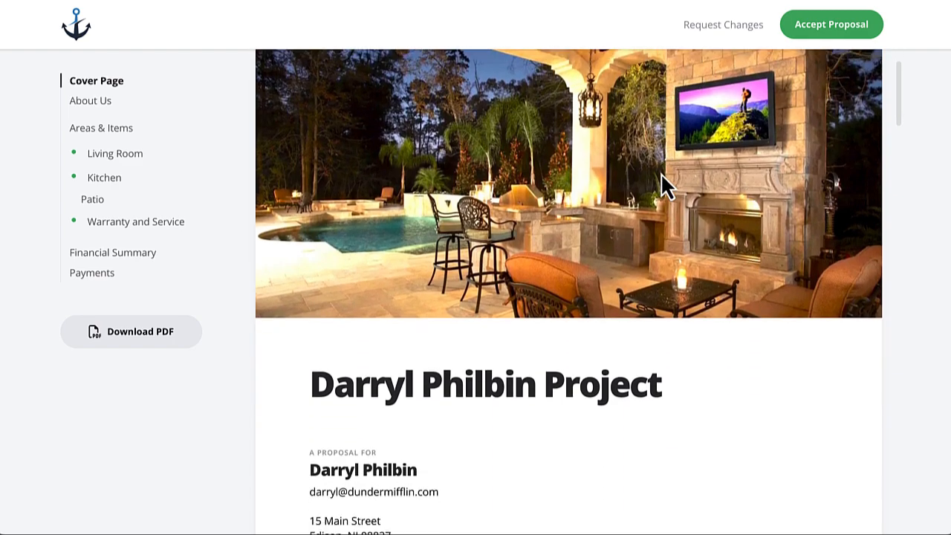
pyautogui.scroll(-8, 664, 178)
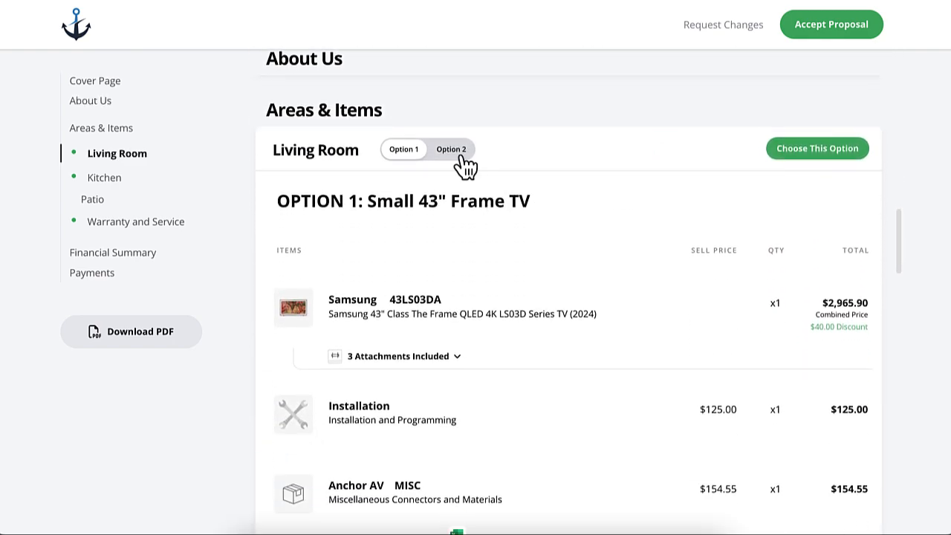
pyautogui.click(451, 150)
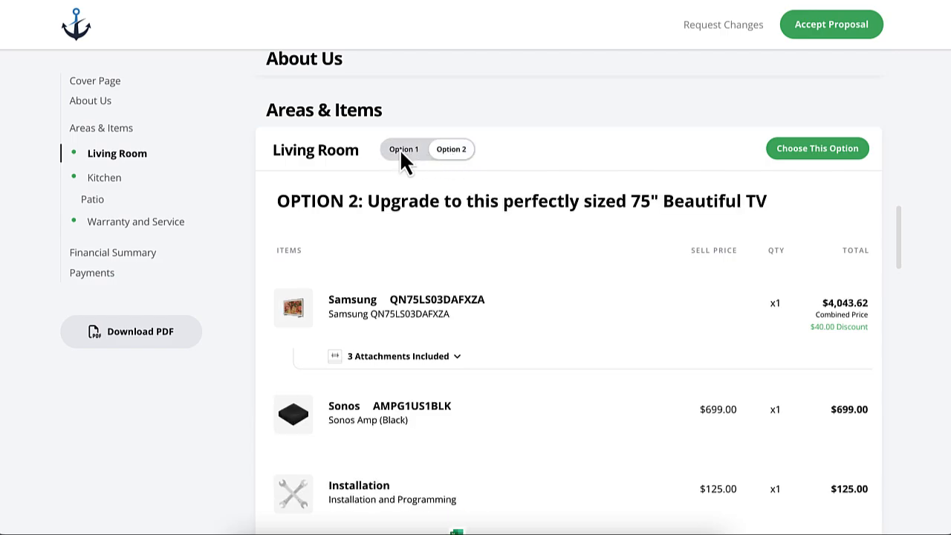
pyautogui.click(402, 150)
pyautogui.scroll(-3, 433, 165)
pyautogui.scroll(-1, 433, 165)
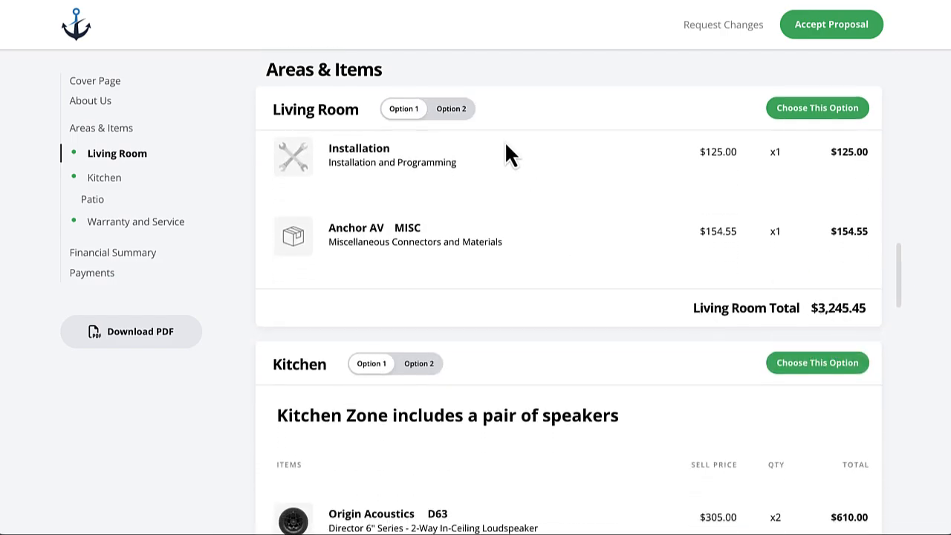
pyautogui.click(451, 110)
pyautogui.scroll(-5, 449, 243)
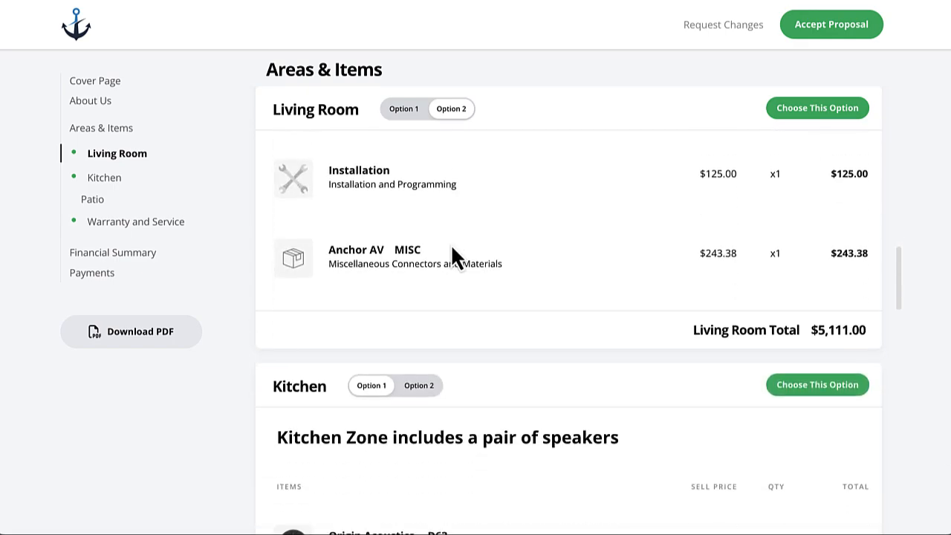
pyautogui.scroll(5, 520, 273)
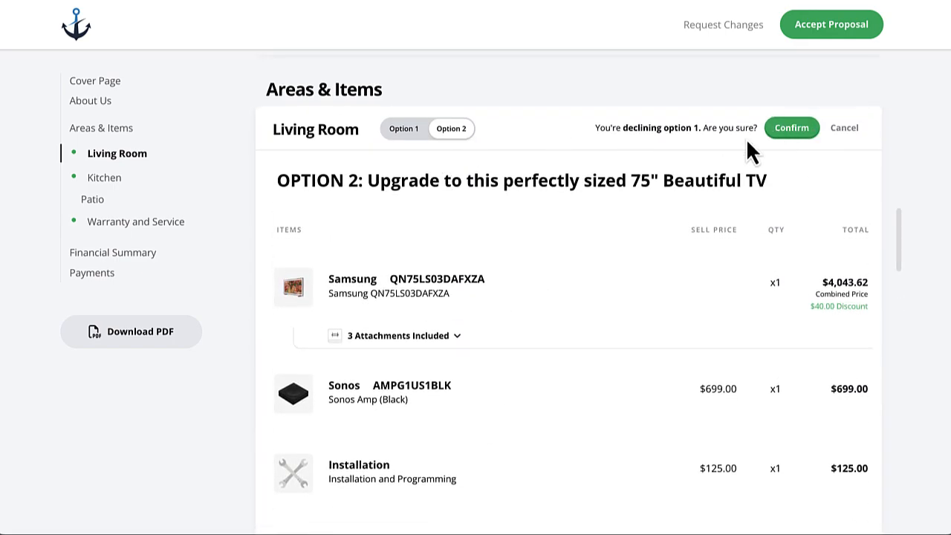
pyautogui.click(789, 129)
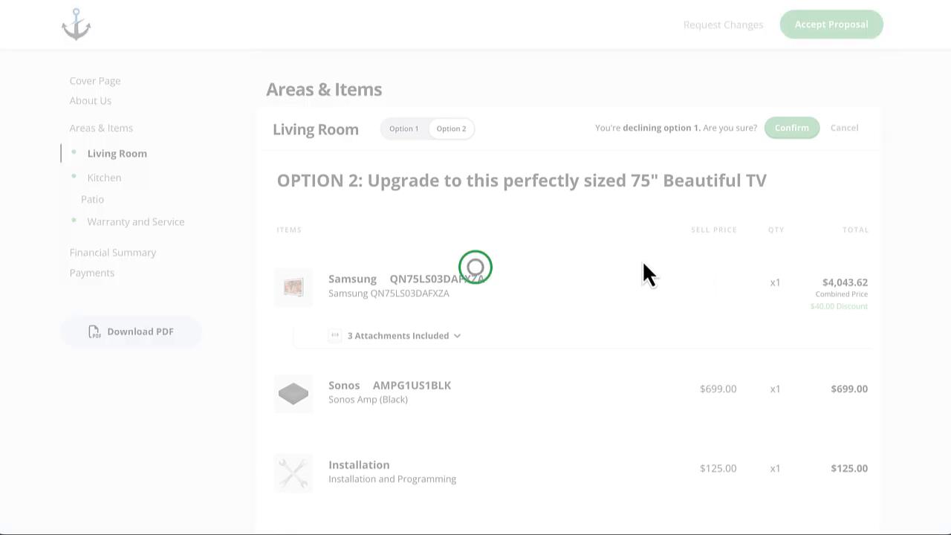
pyautogui.scroll(-1, 635, 276)
# Choose and confirm the Kitchen opt-out option, declining Kitchen Option 1.
pyautogui.scroll(-6, 634, 268)
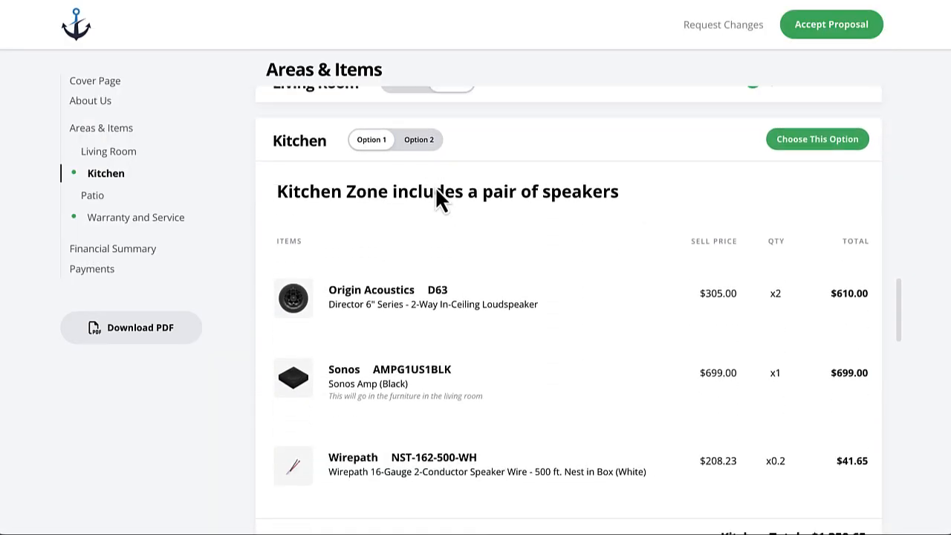
pyautogui.click(418, 140)
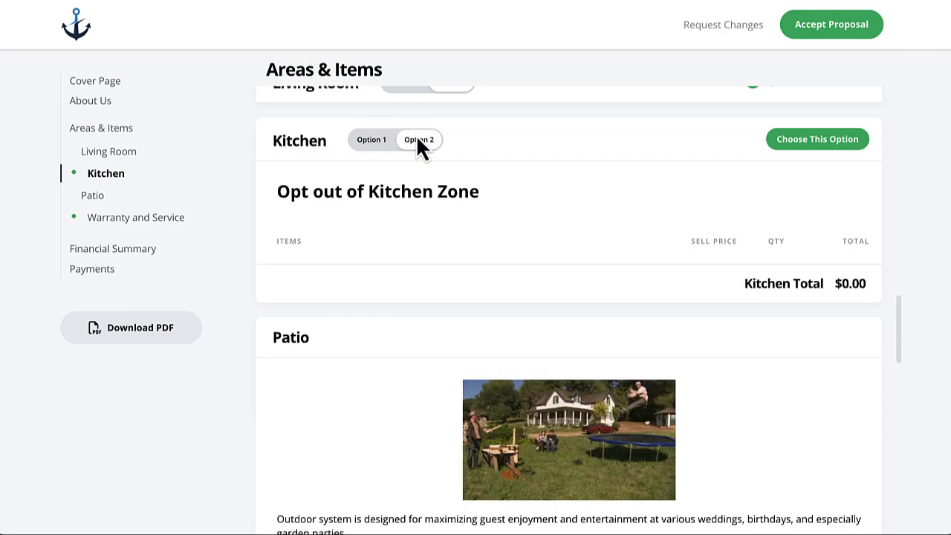
pyautogui.click(822, 141)
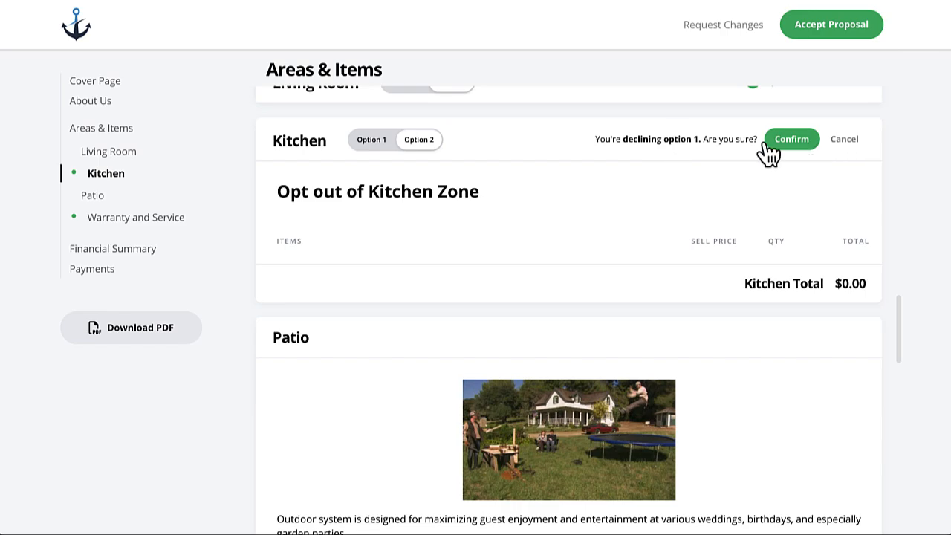
pyautogui.click(792, 140)
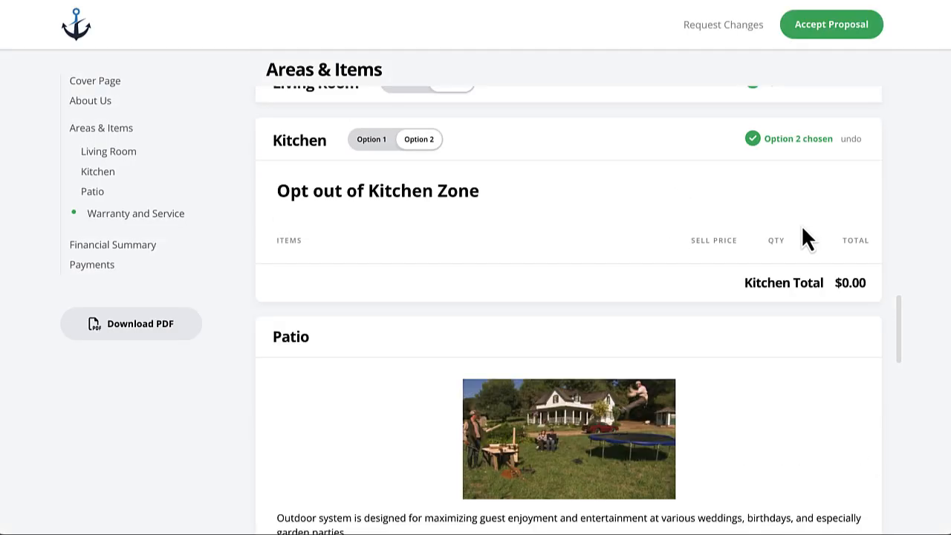
# Choose and confirm the $200 extended warranty, bringing the total to $20,675.64.
pyautogui.scroll(-4, 803, 225)
pyautogui.scroll(-7, 803, 225)
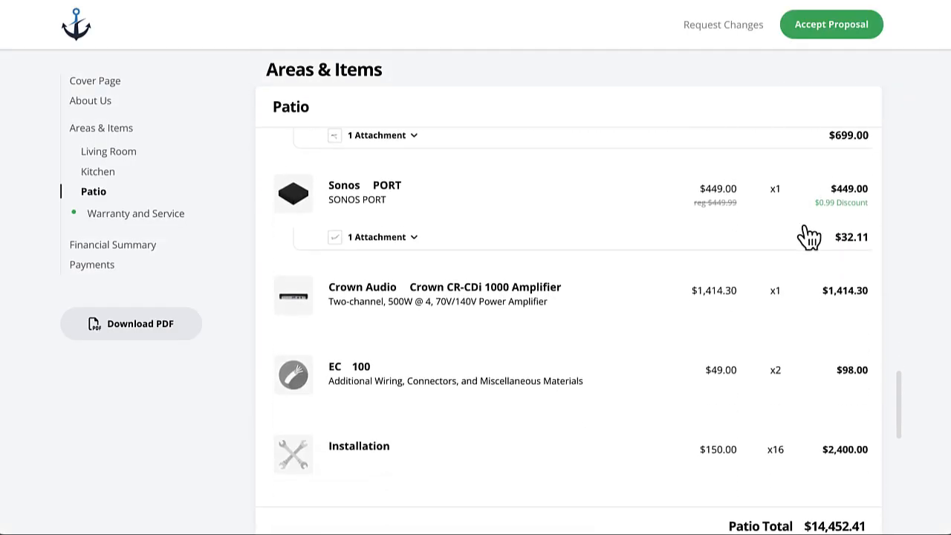
pyautogui.scroll(-1, 803, 225)
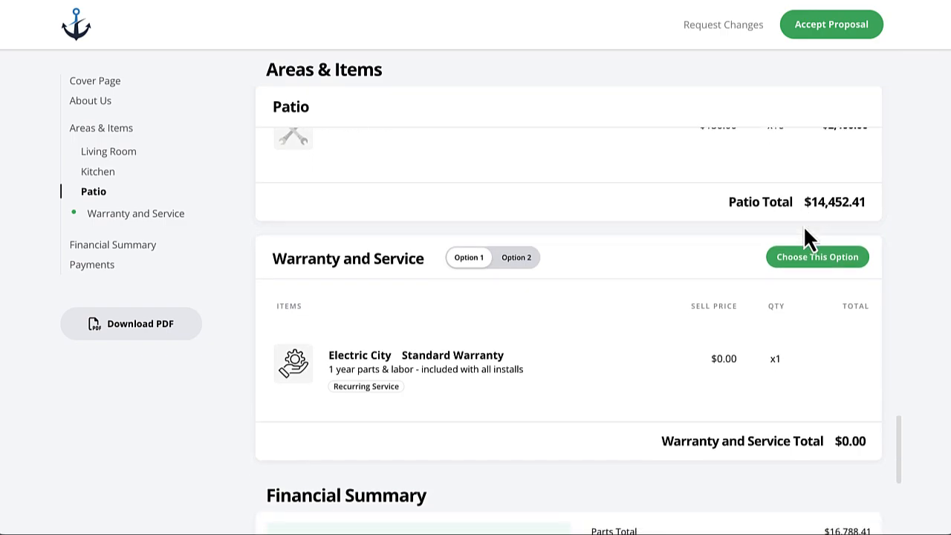
pyautogui.scroll(-2, 693, 254)
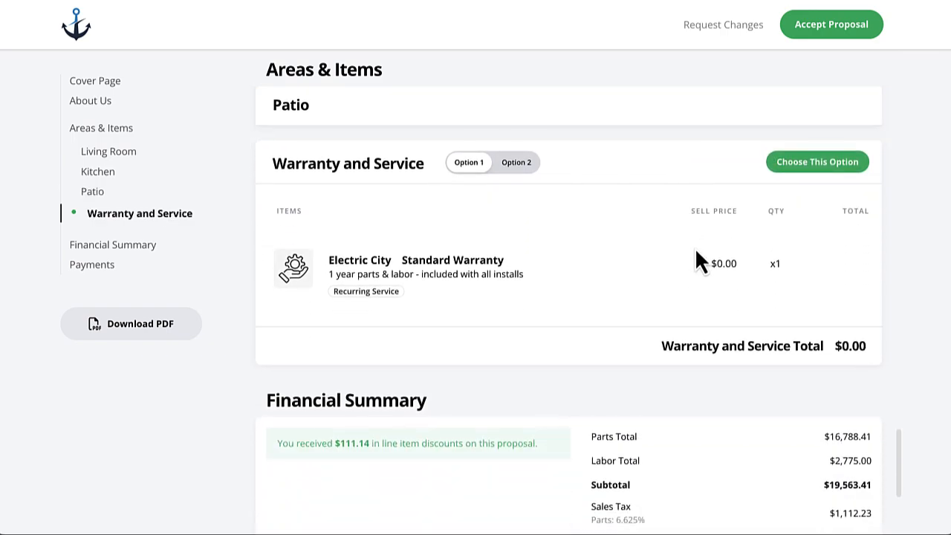
pyautogui.click(513, 163)
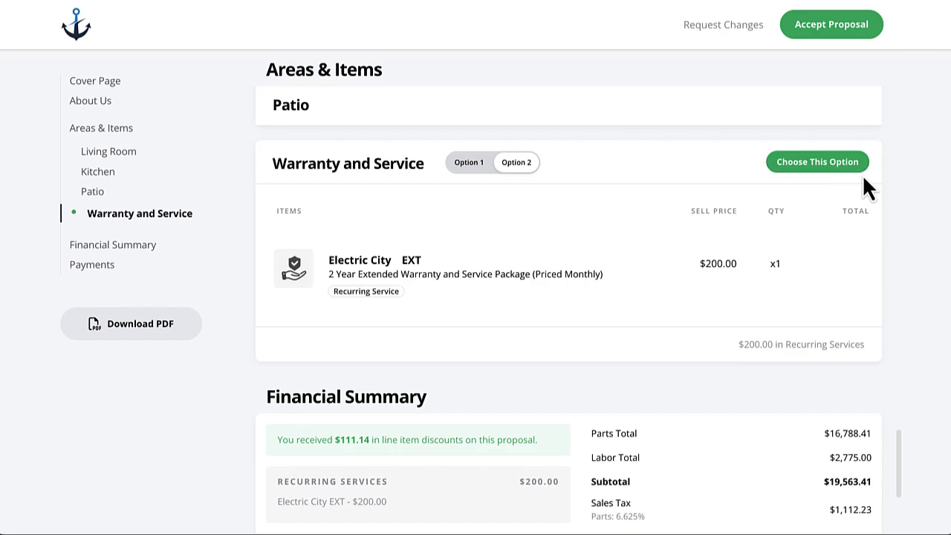
pyautogui.click(815, 182)
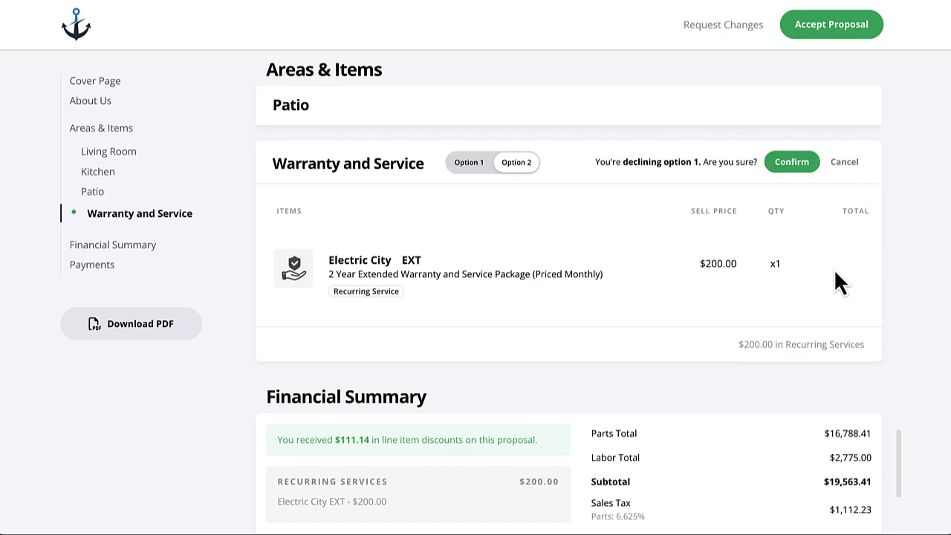
pyautogui.click(794, 168)
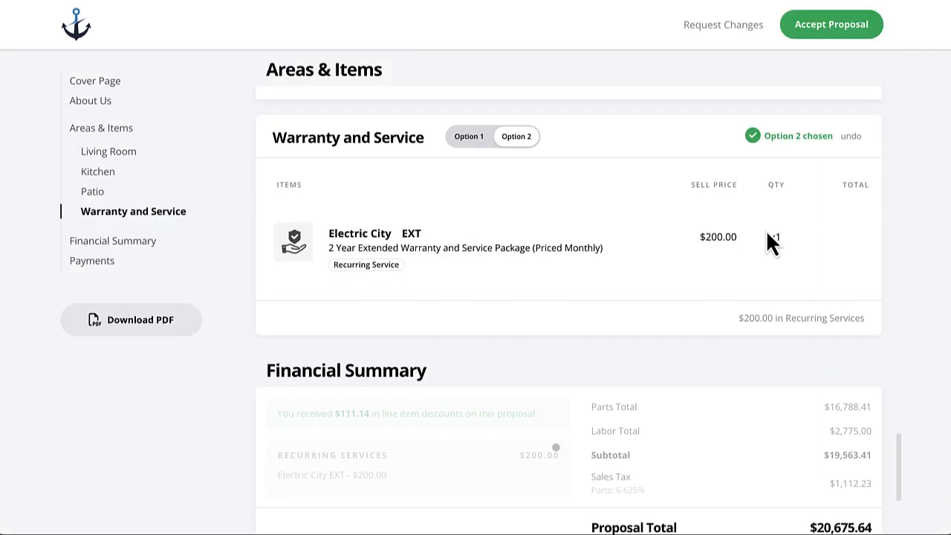
pyautogui.scroll(-3, 485, 333)
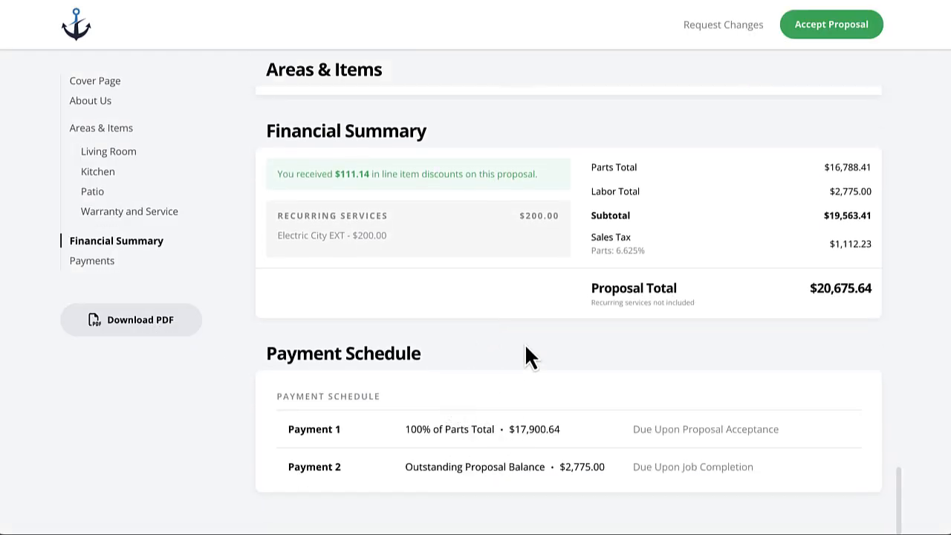
pyautogui.scroll(10, 525, 356)
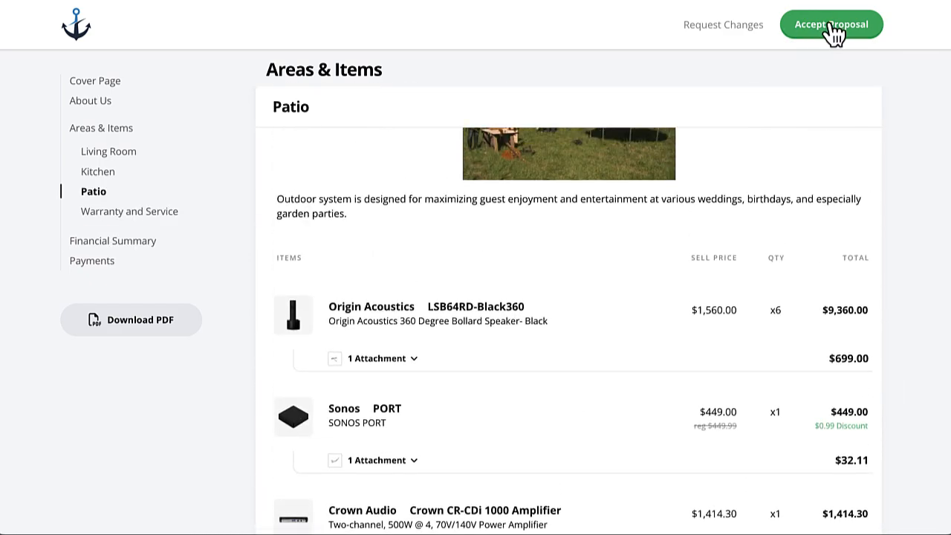
# Accept the proposal by entering the client's full name and drawing a signature.
pyautogui.click(832, 27)
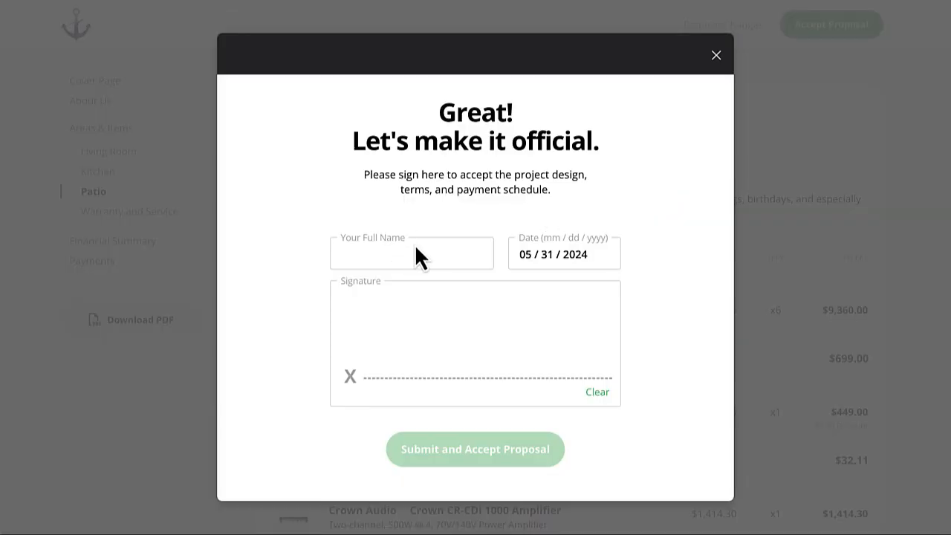
pyautogui.click(408, 254)
pyautogui.write('Darryl Philbin')
pyautogui.moveTo(440, 330)
pyautogui.mouseDown()
pyautogui.moveTo(435, 322)
pyautogui.moveTo(540, 326)
pyautogui.moveTo(581, 354)
pyautogui.mouseUp()
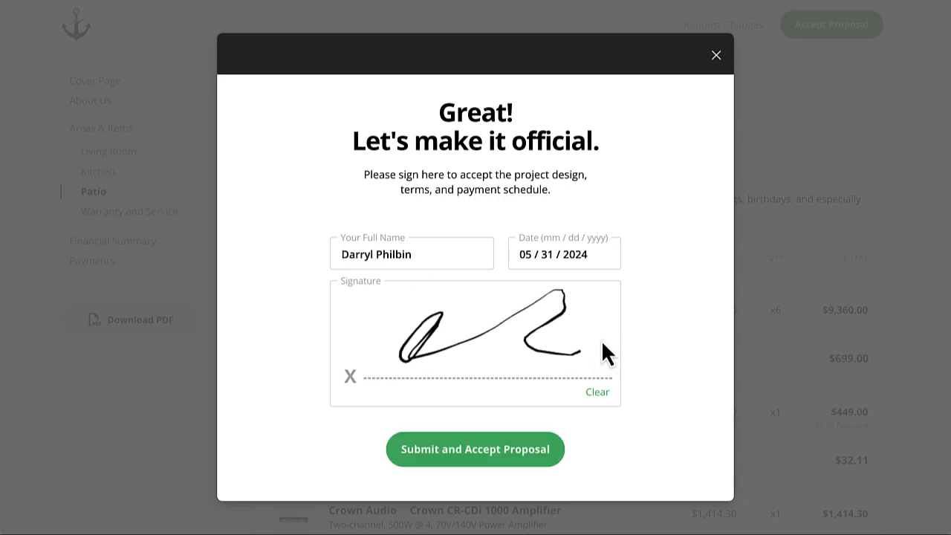
pyautogui.click(484, 450)
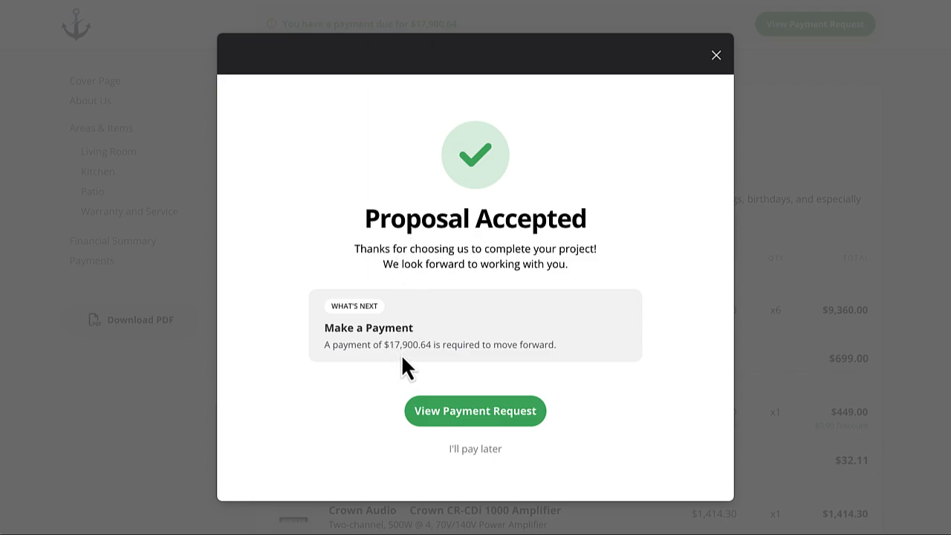
pyautogui.click(469, 414)
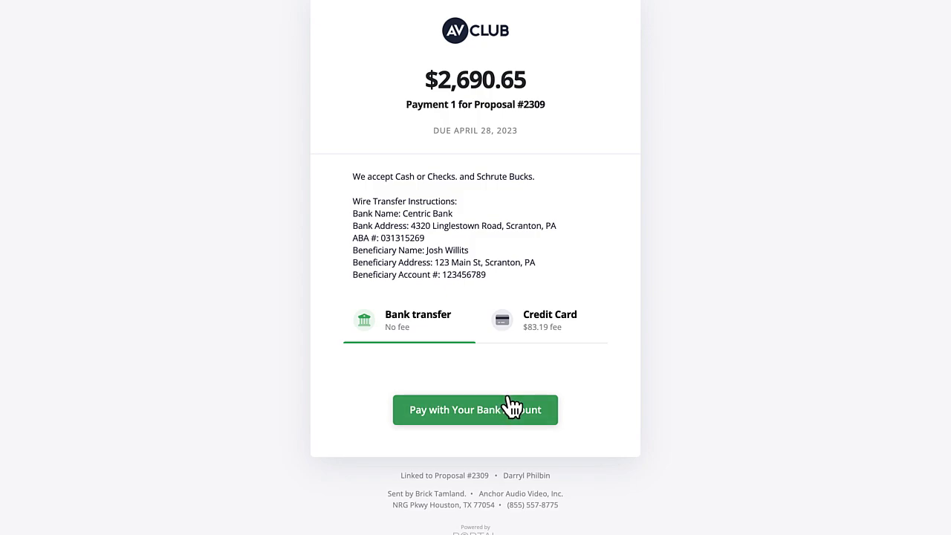
# Highlight and then deselect the wire-transfer instructions on the $2,690.65 payment page.
pyautogui.moveTo(353, 178); pyautogui.dragTo(509, 286)
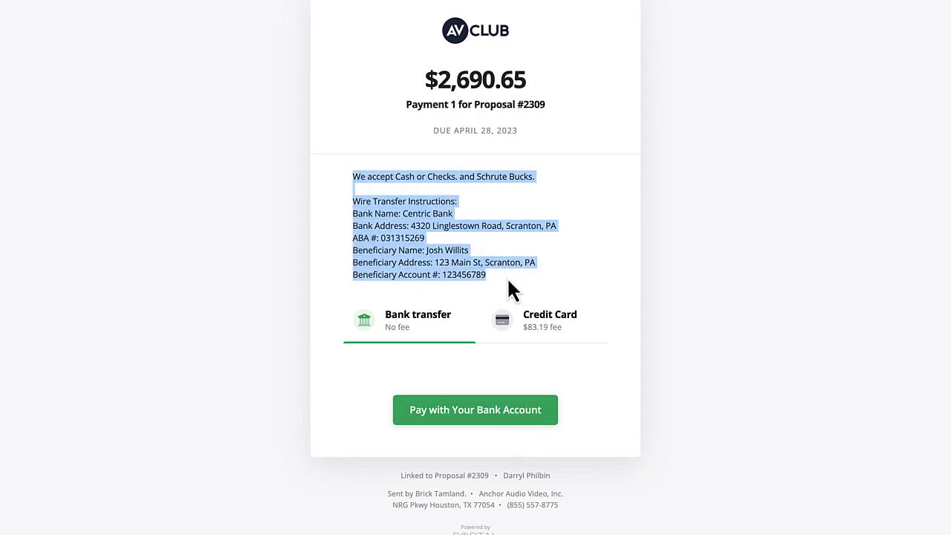
pyautogui.click(508, 281)
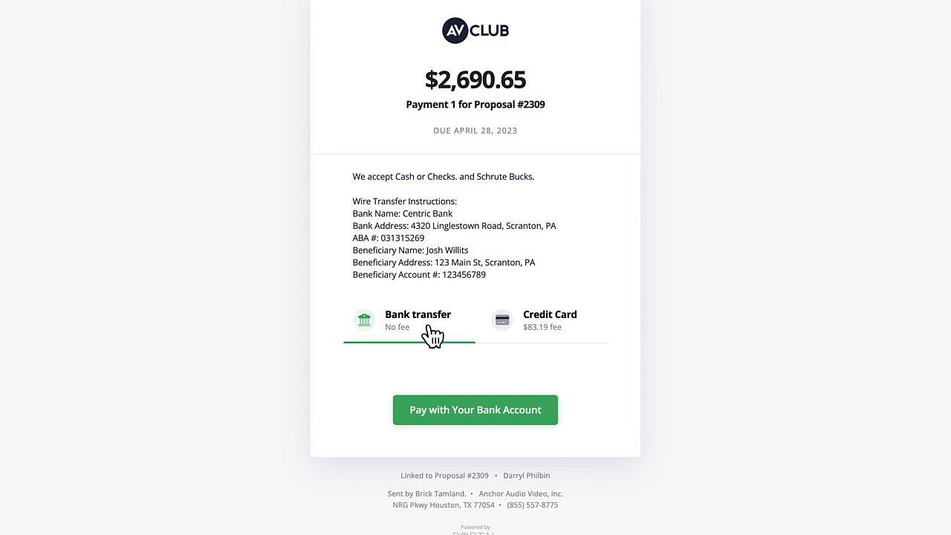
# Switch to credit card payment and review the $2,773.84 total including the fee.
pyautogui.click(536, 329)
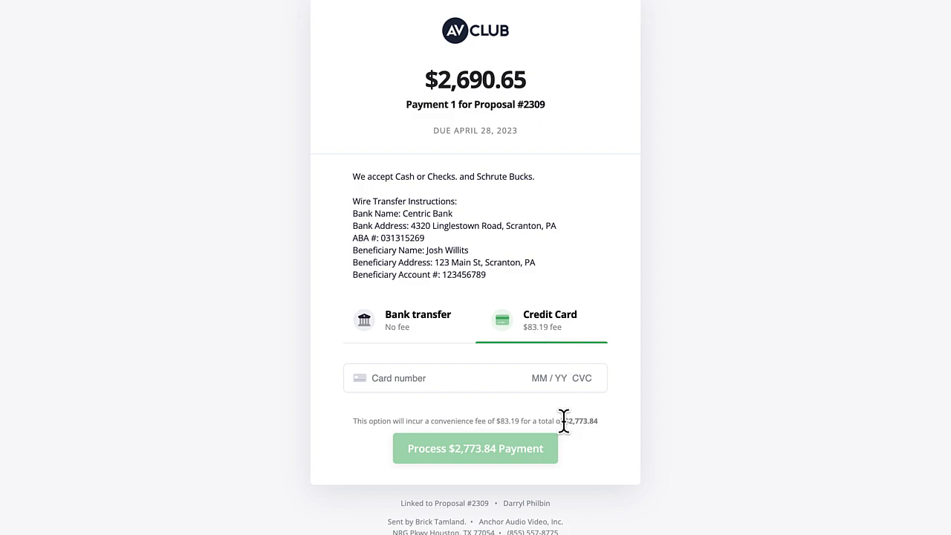
pyautogui.moveTo(564, 420); pyautogui.dragTo(614, 429)
pyautogui.click(614, 433)
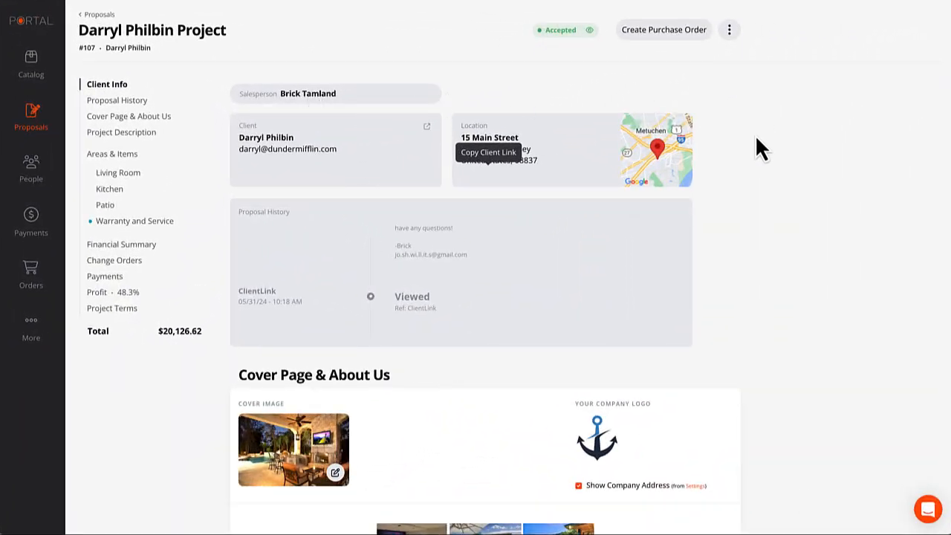
pyautogui.scroll(-3, 757, 155)
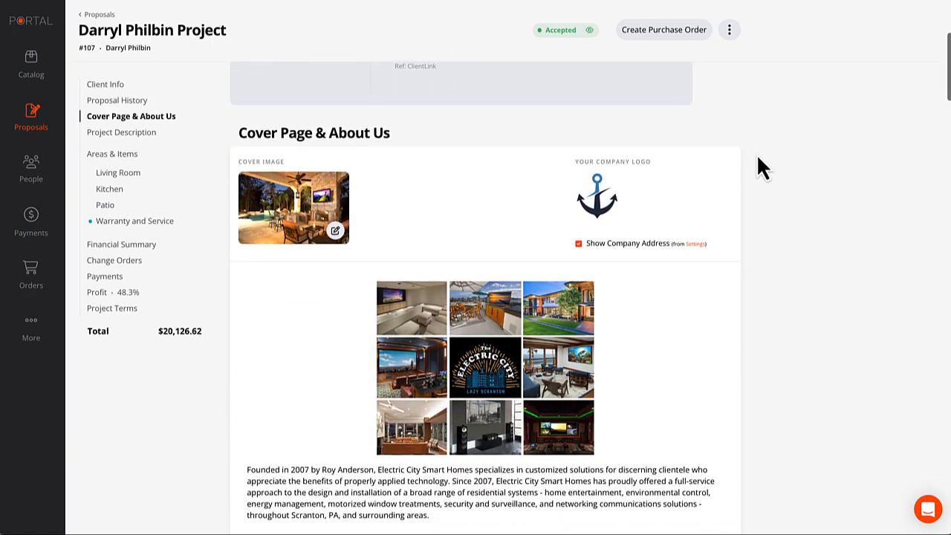
pyautogui.scroll(-4, 756, 153)
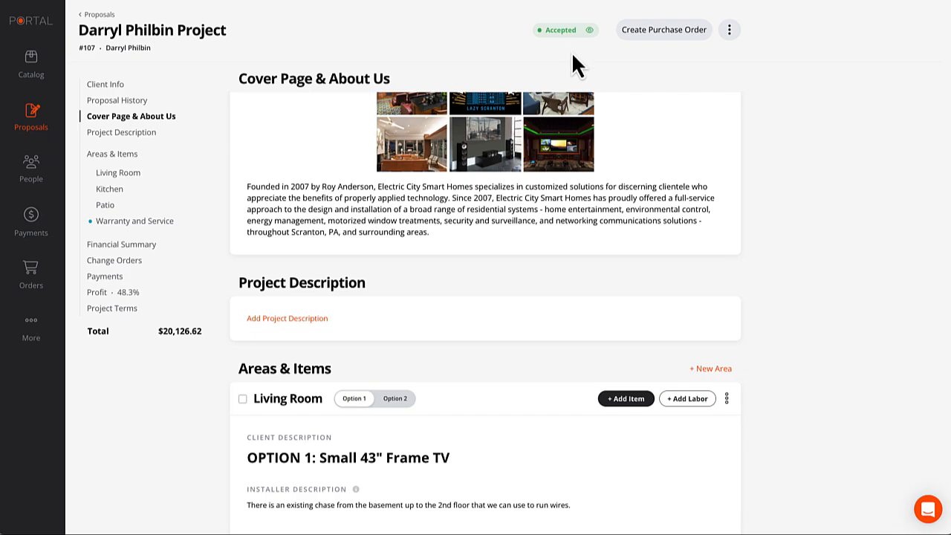
pyautogui.scroll(3, 652, 290)
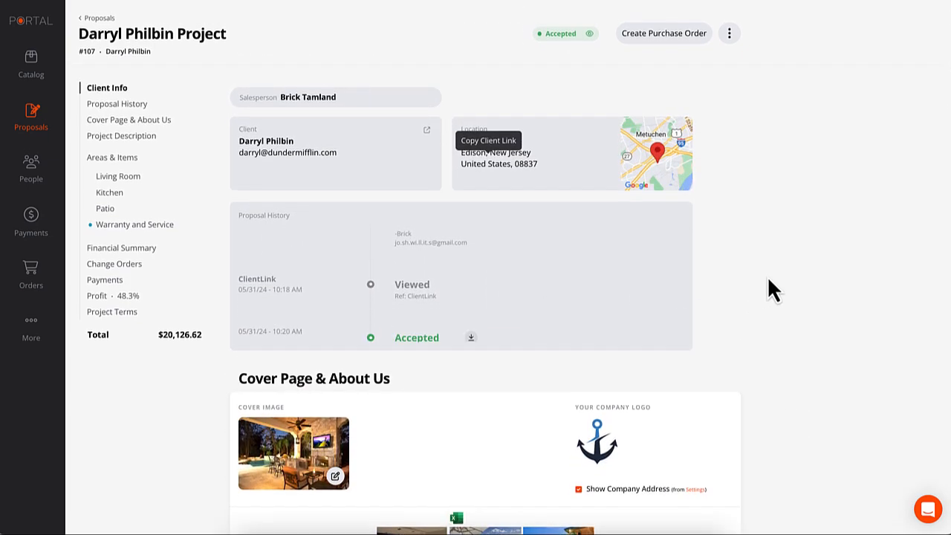
pyautogui.scroll(4, 484, 294)
pyautogui.scroll(-5, 484, 294)
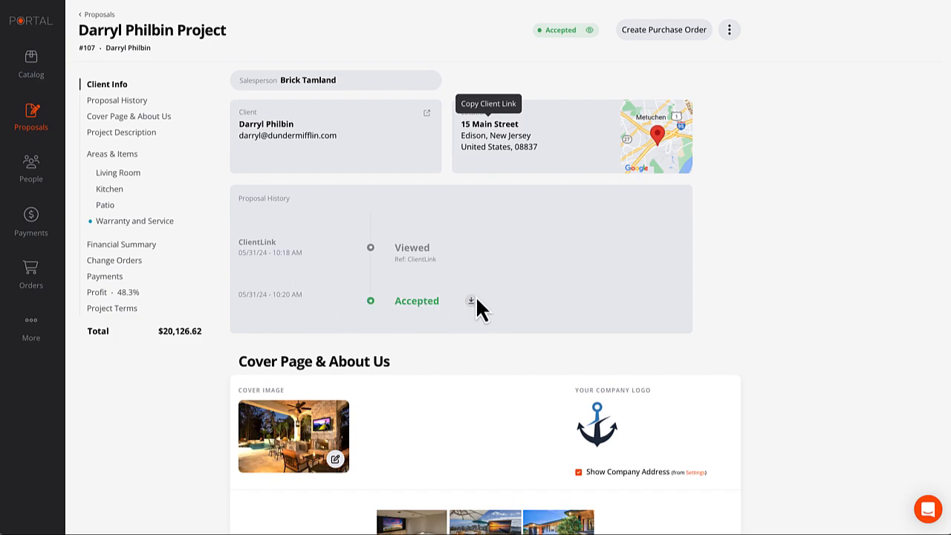
pyautogui.scroll(1, 796, 287)
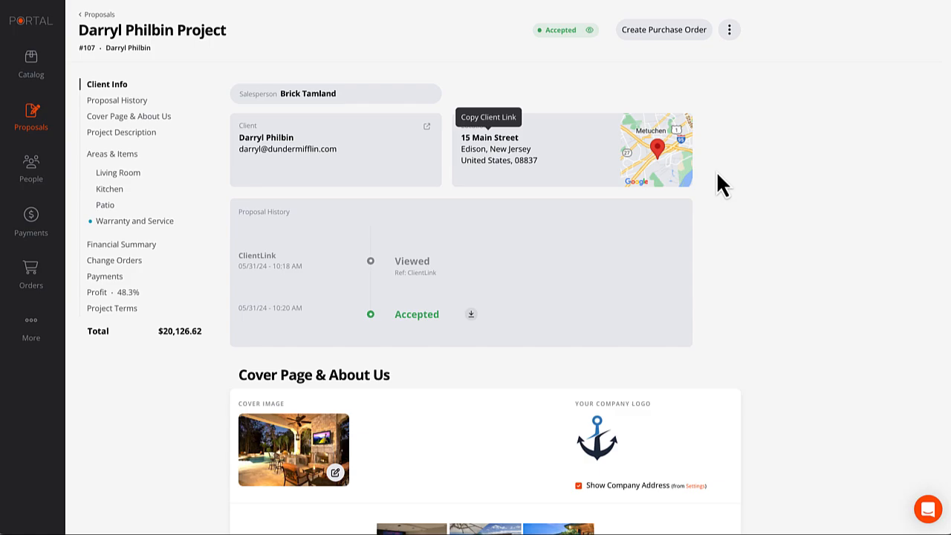
pyautogui.scroll(-3, 717, 233)
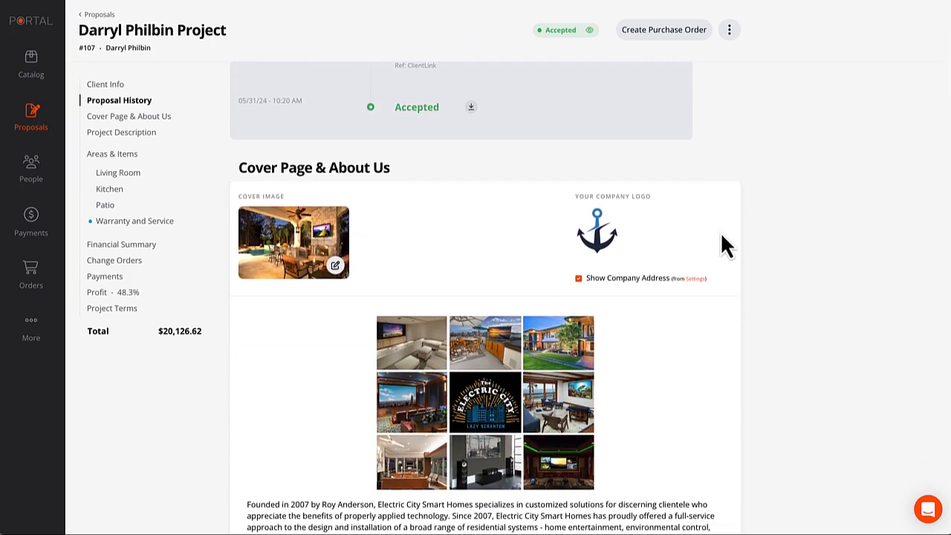
pyautogui.scroll(-8, 720, 231)
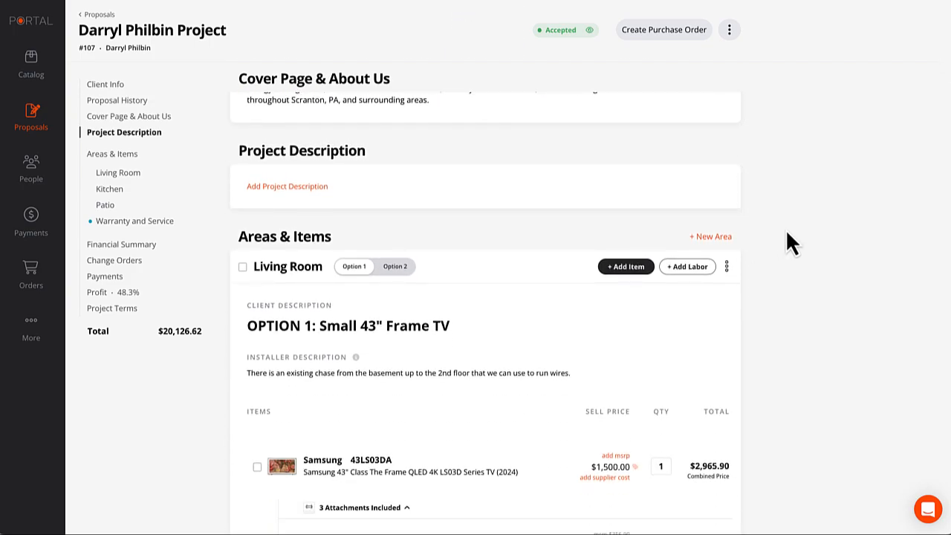
pyautogui.scroll(-5, 787, 233)
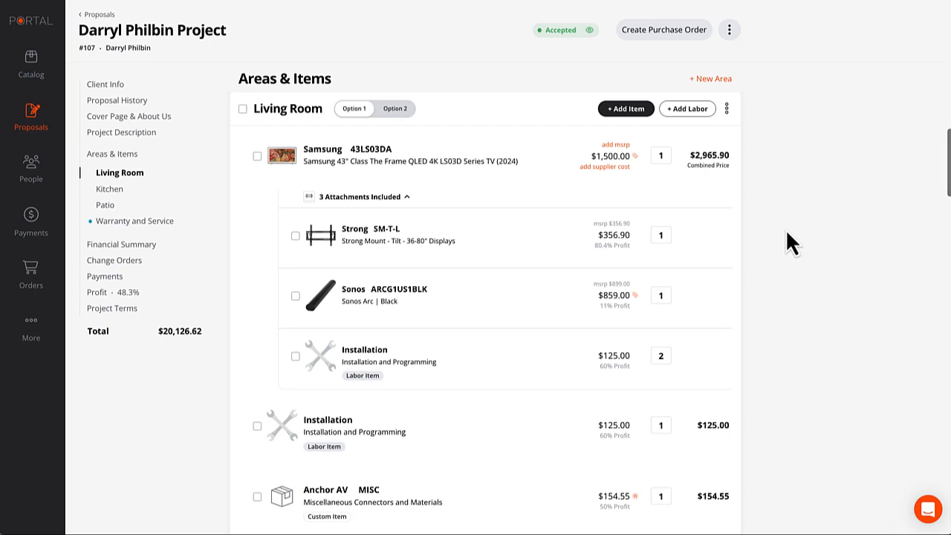
# Start a change order replacing the Strong SM-T-XL mount and name it 'Mount Upgrade'.
pyautogui.scroll(-1, 788, 238)
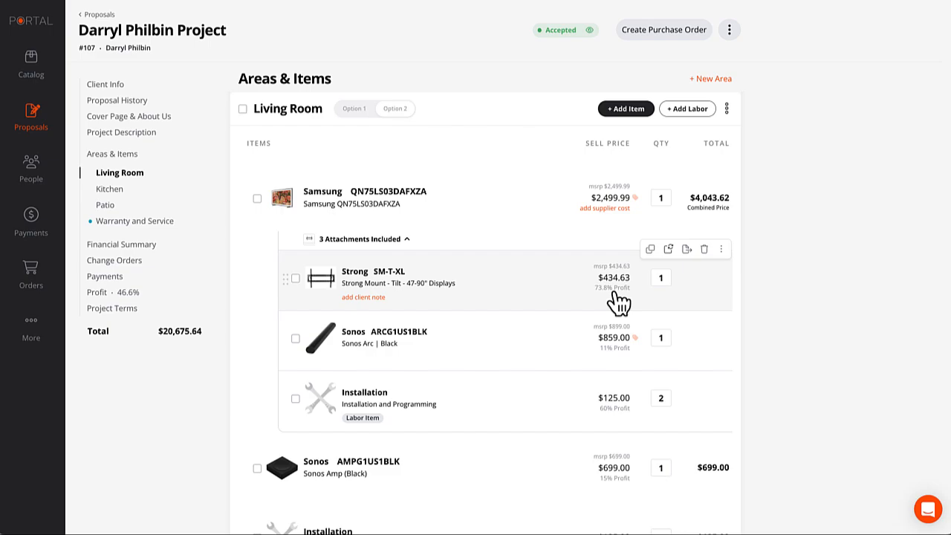
pyautogui.click(668, 250)
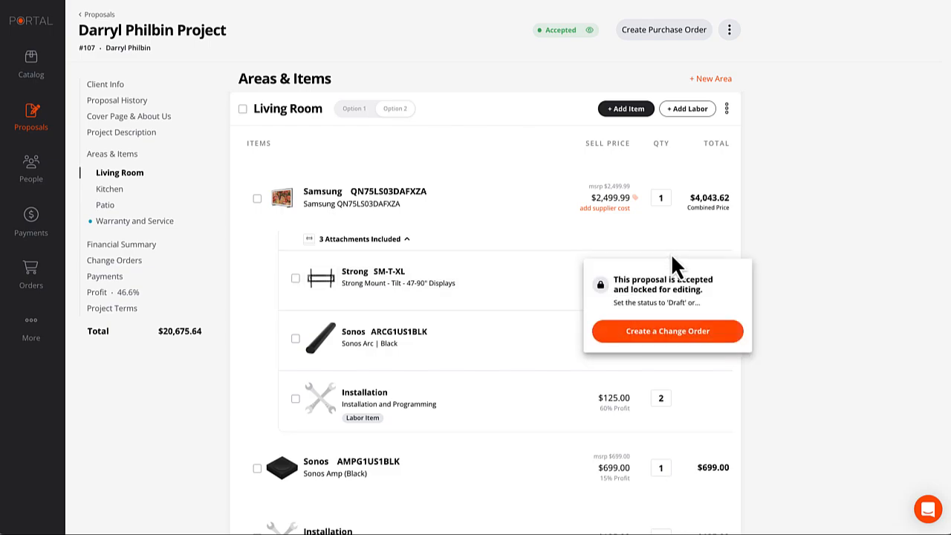
pyautogui.click(667, 334)
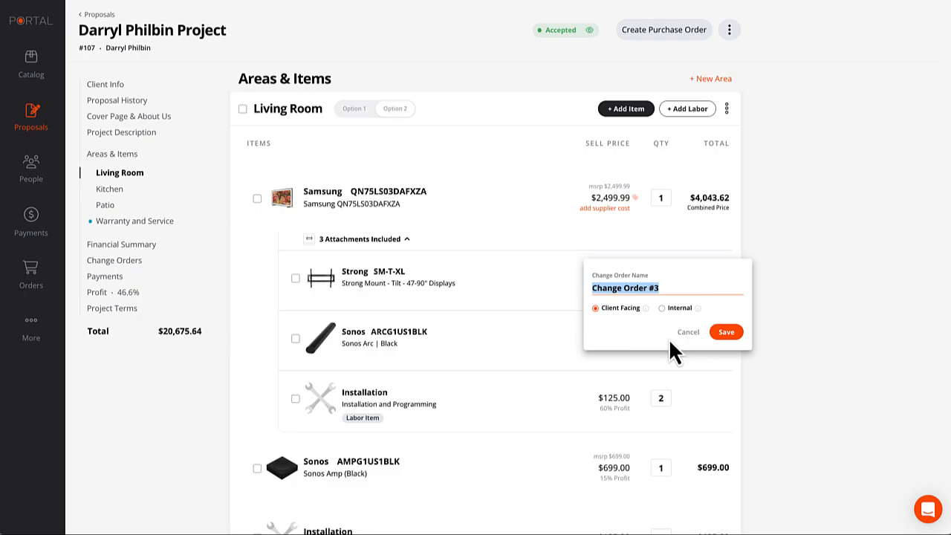
pyautogui.click(690, 333)
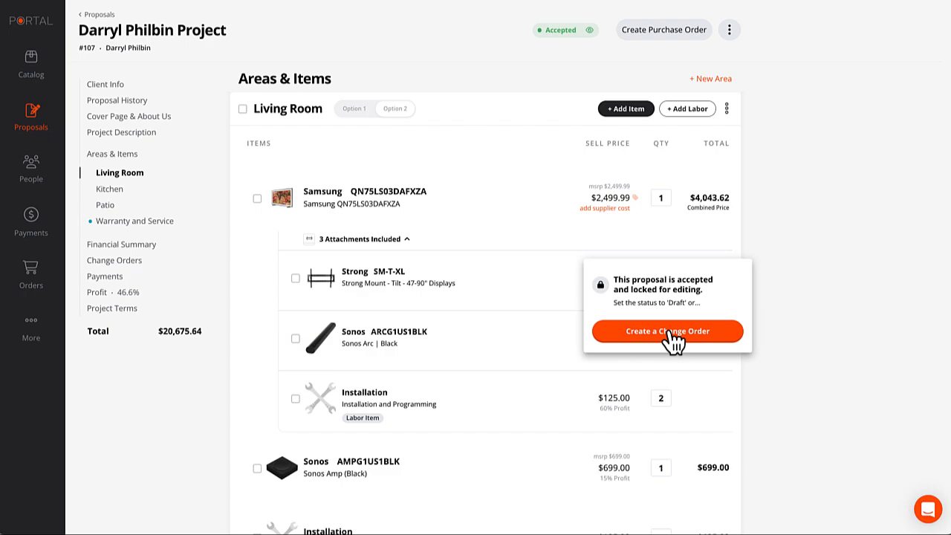
pyautogui.click(673, 335)
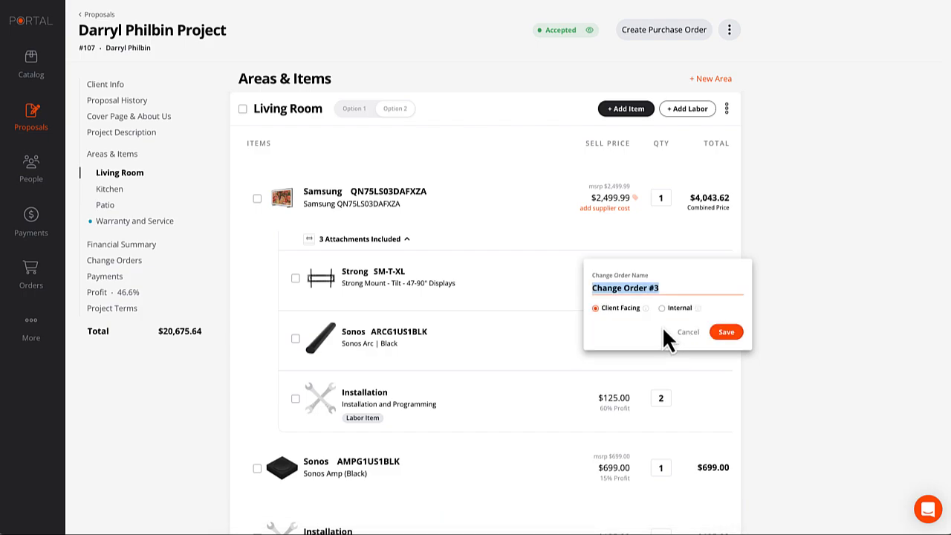
pyautogui.write('M')
pyautogui.press('BackSpace')
pyautogui.write('Mou')
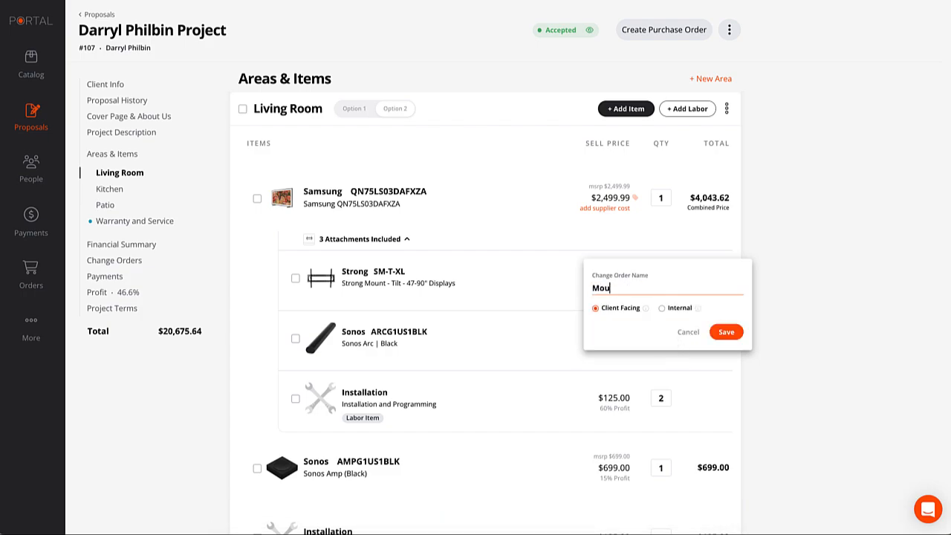
pyautogui.write('nt Upgrade')
# Save the Mount Upgrade change order, then replace the SM-T-XL with the SM-CS-ART2-L articulating TV mount.
pyautogui.click(726, 332)
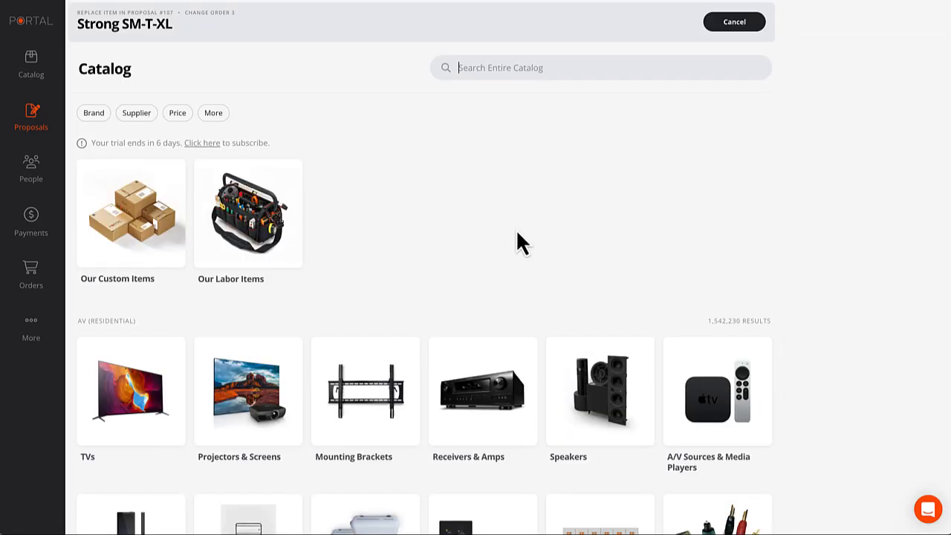
pyautogui.click(365, 405)
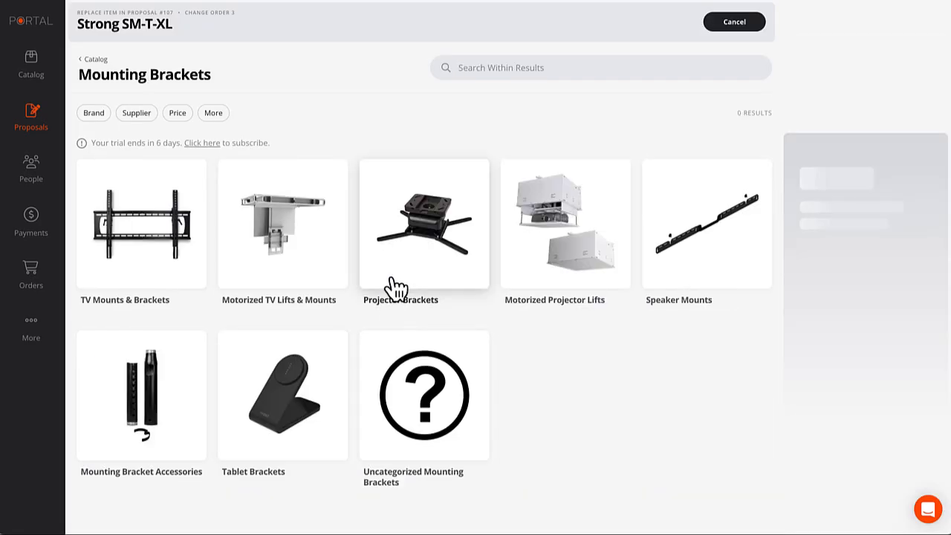
pyautogui.click(142, 232)
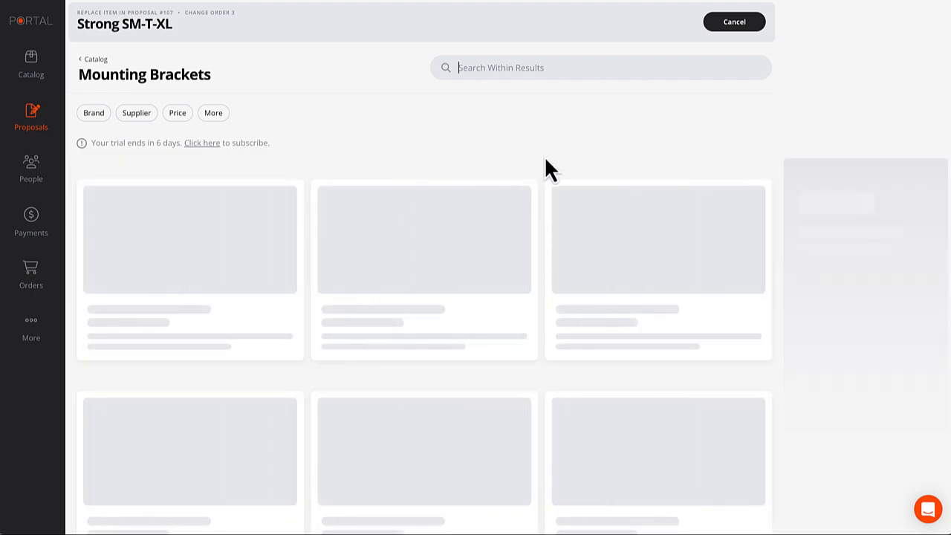
pyautogui.scroll(-2, 648, 382)
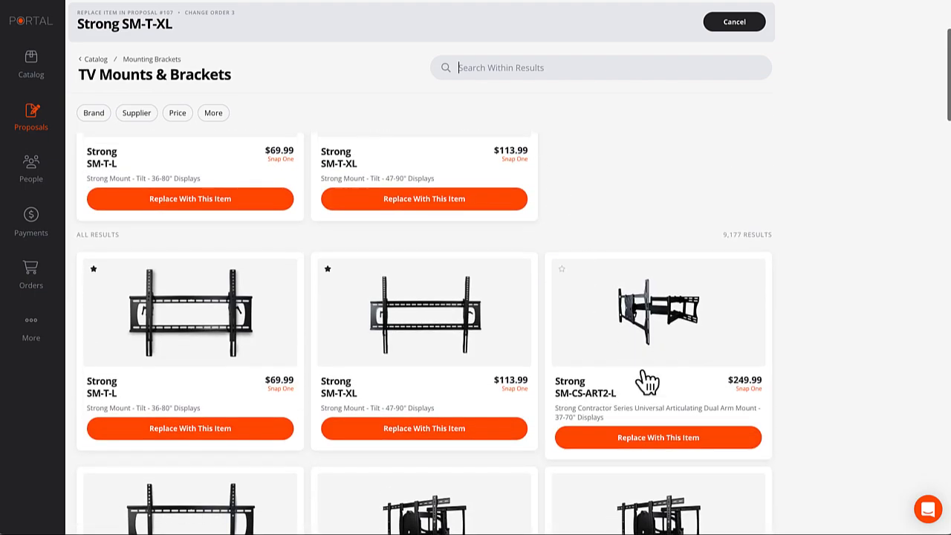
pyautogui.click(658, 438)
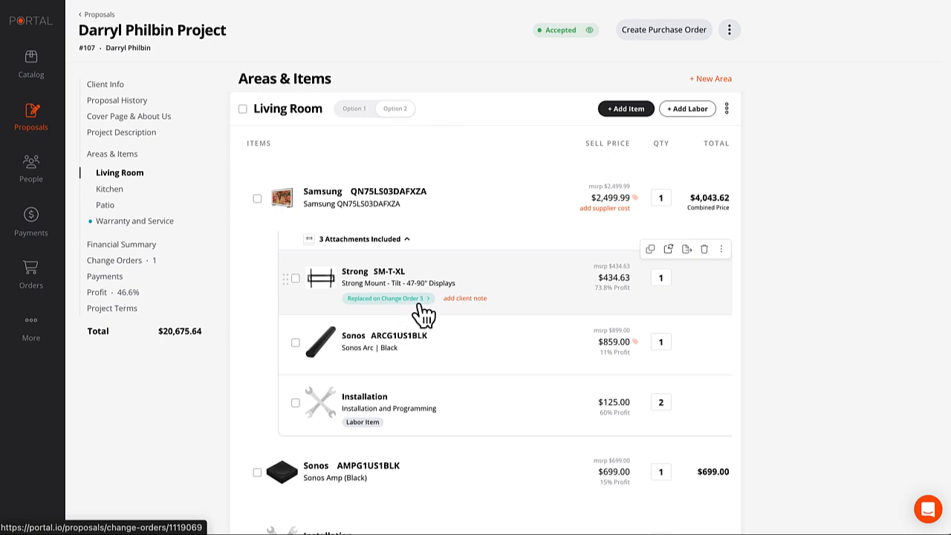
# Open Change Order 3 and review its SM-T-XL credit, SM-CS-ART2-L addition and $147.86 total.
pyautogui.click(389, 299)
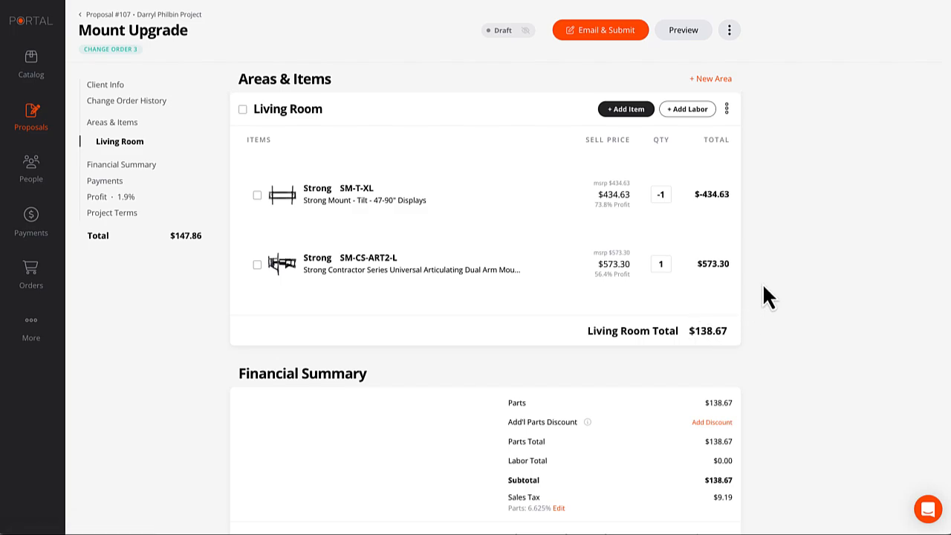
pyautogui.scroll(-1, 763, 284)
pyautogui.scroll(-1, 759, 284)
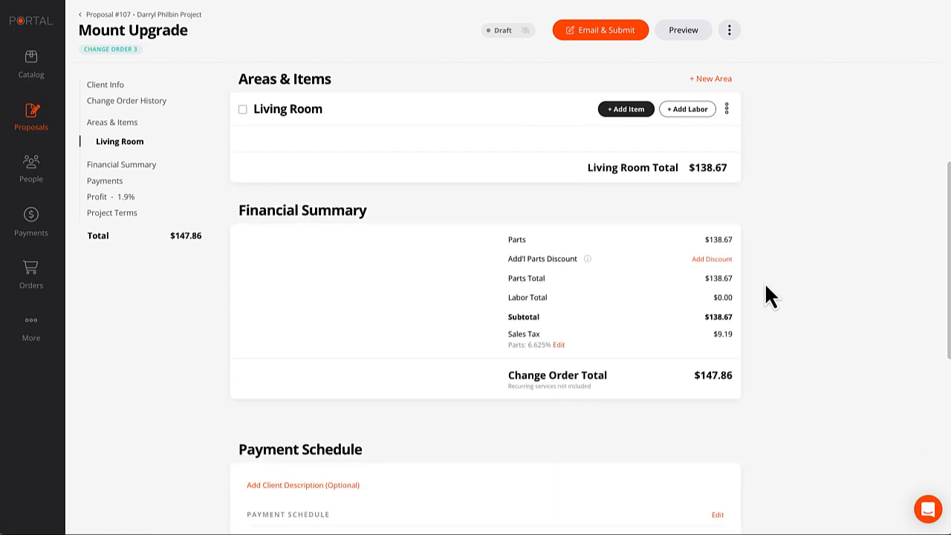
pyautogui.scroll(2, 767, 278)
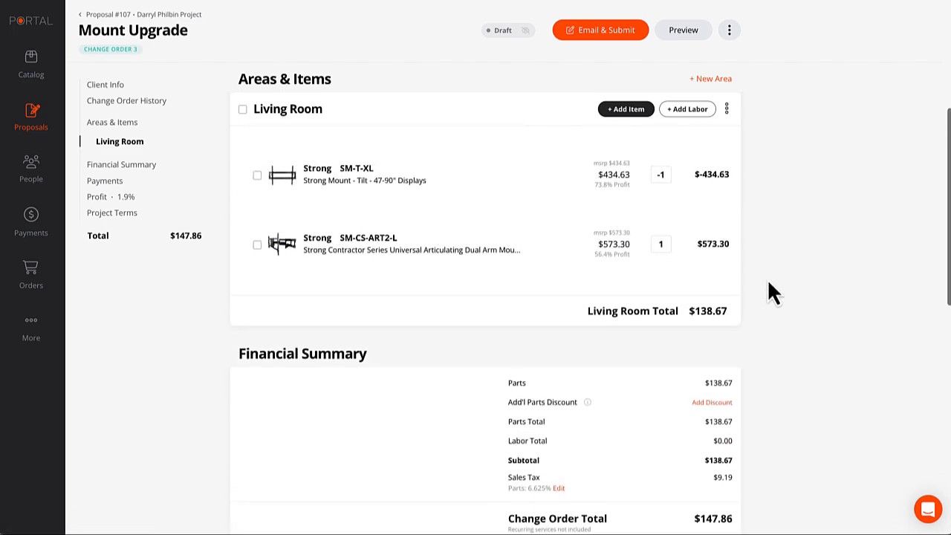
pyautogui.click(681, 31)
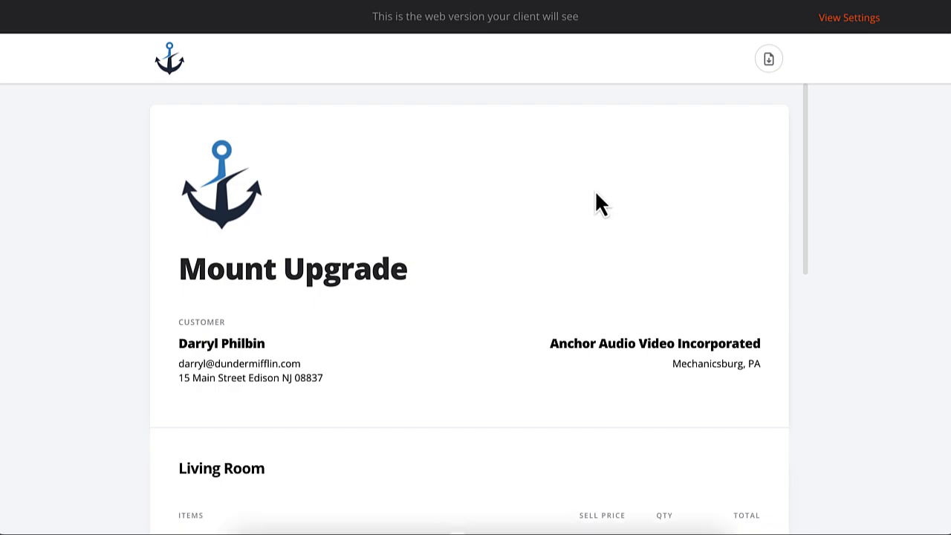
pyautogui.scroll(-2, 586, 217)
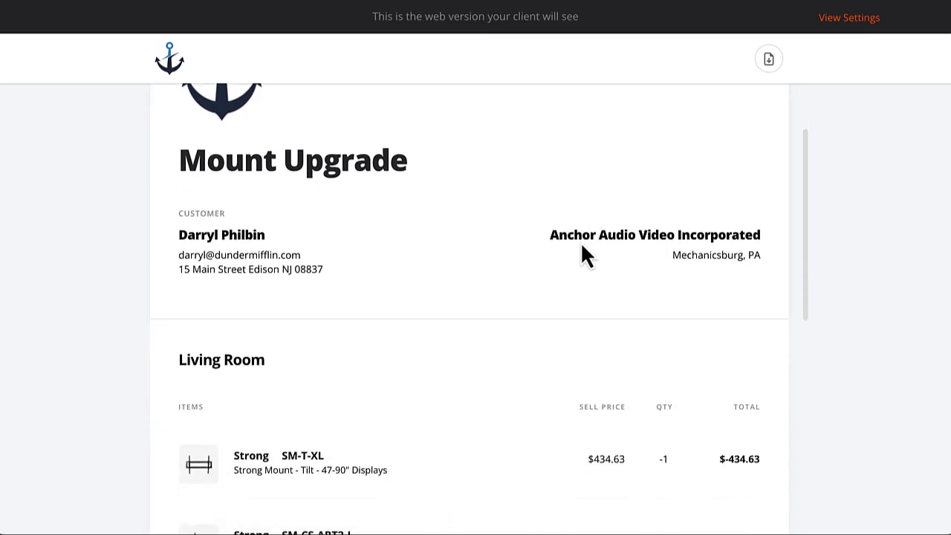
pyautogui.scroll(-5, 582, 251)
pyautogui.scroll(-1, 583, 256)
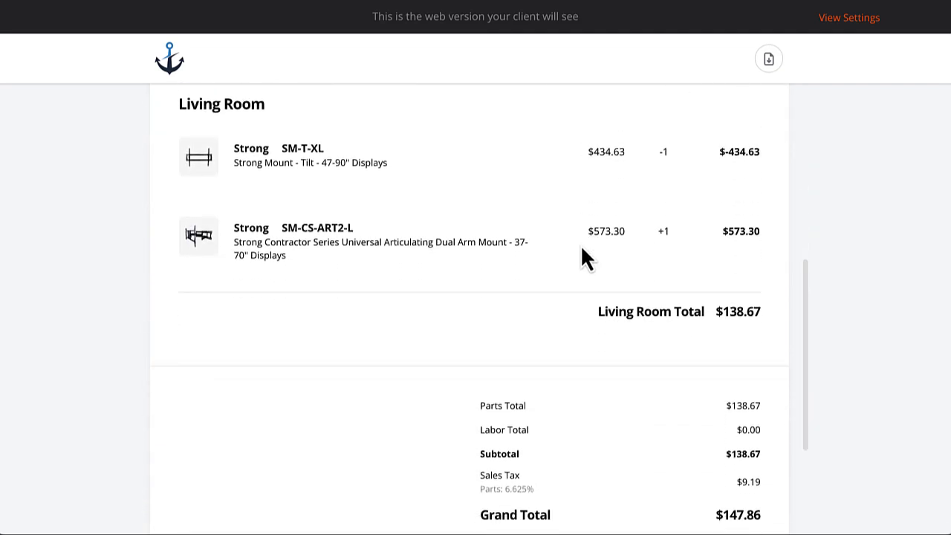
pyautogui.scroll(-3, 582, 257)
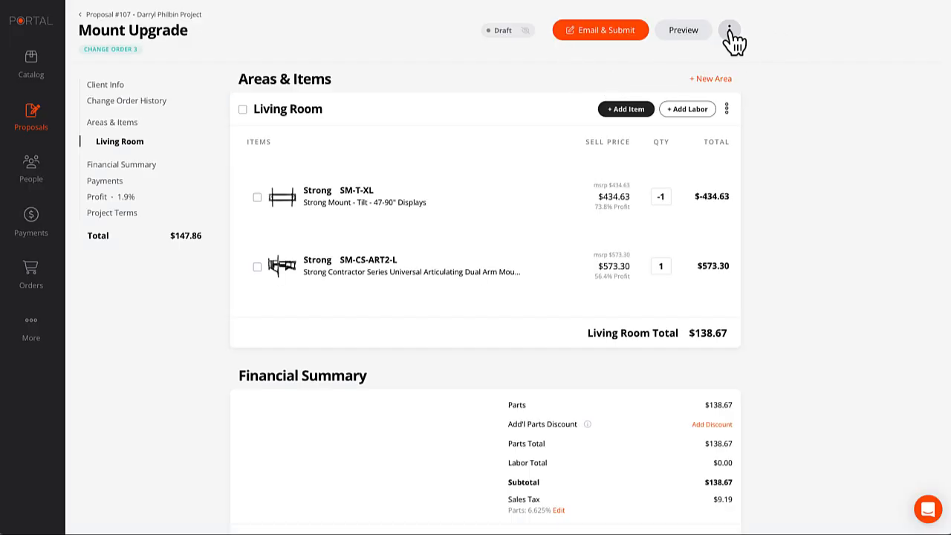
pyautogui.click(730, 29)
pyautogui.moveTo(647, 176)
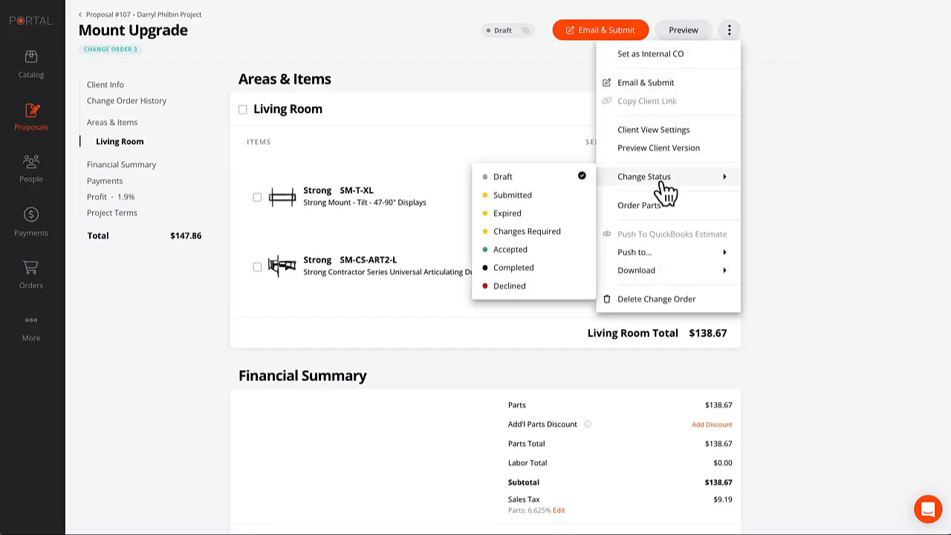
pyautogui.click(511, 250)
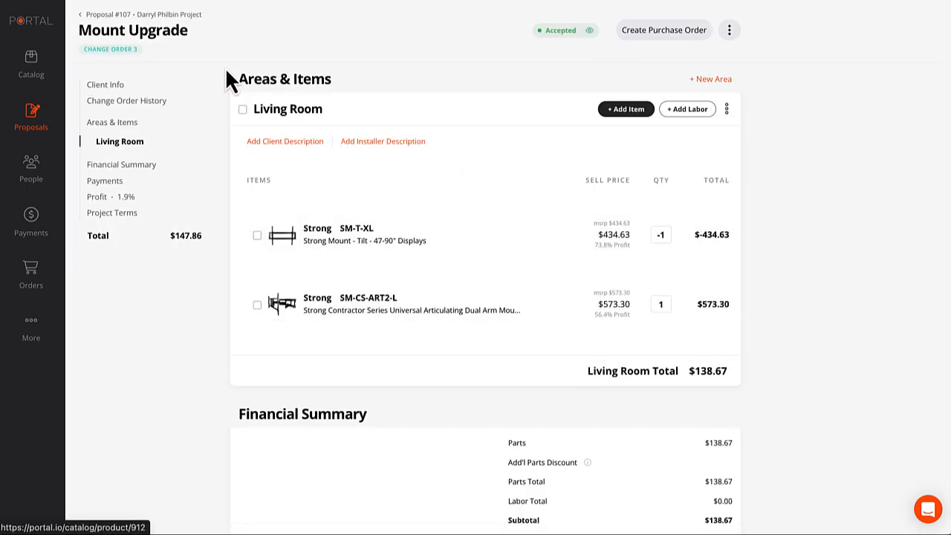
pyautogui.click(172, 16)
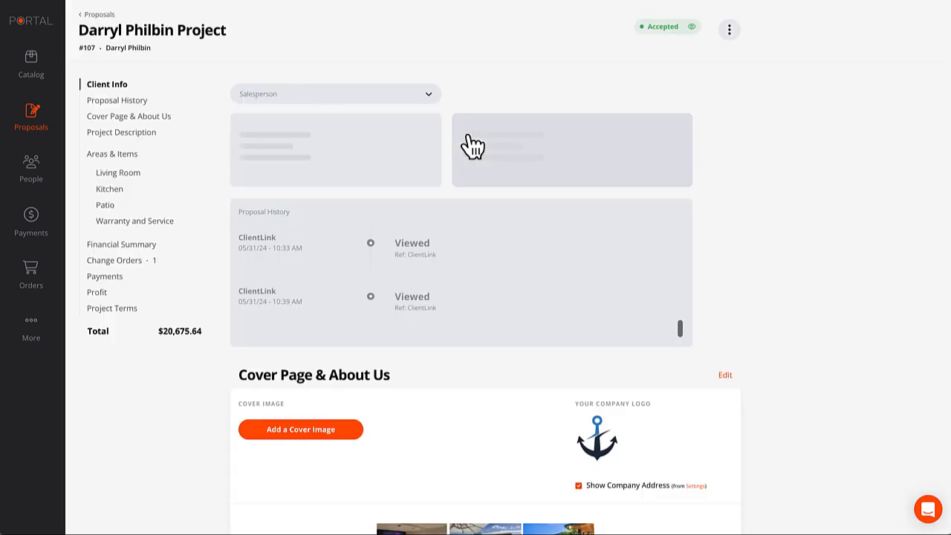
pyautogui.click(119, 261)
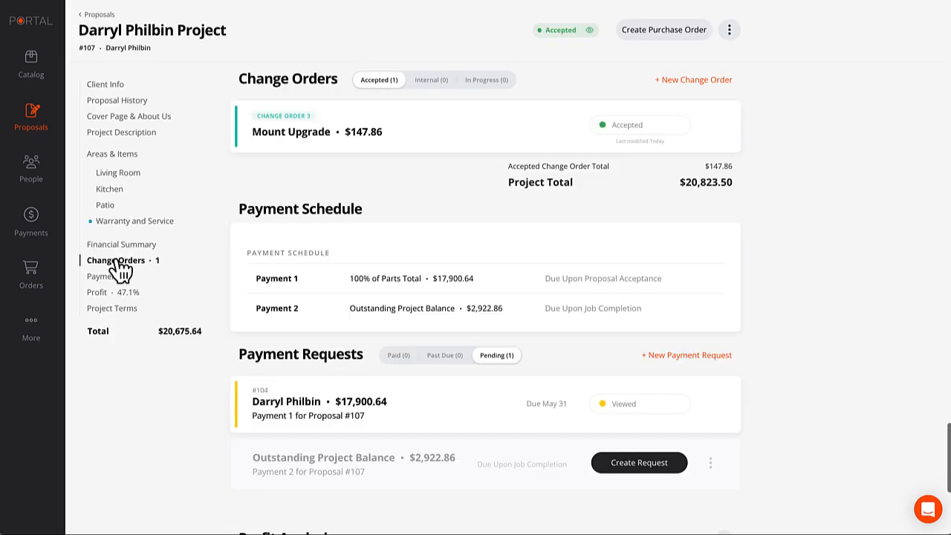
pyautogui.scroll(2, 439, 269)
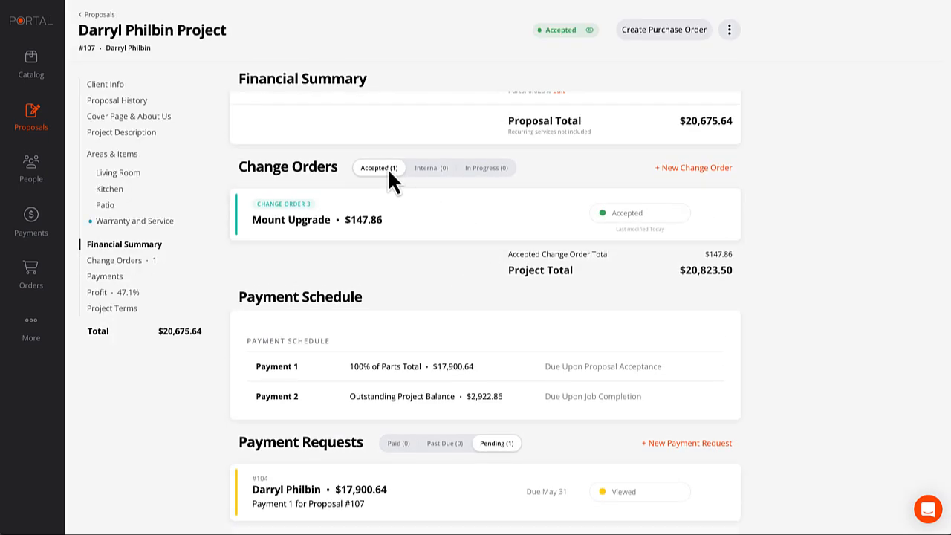
pyautogui.click(494, 169)
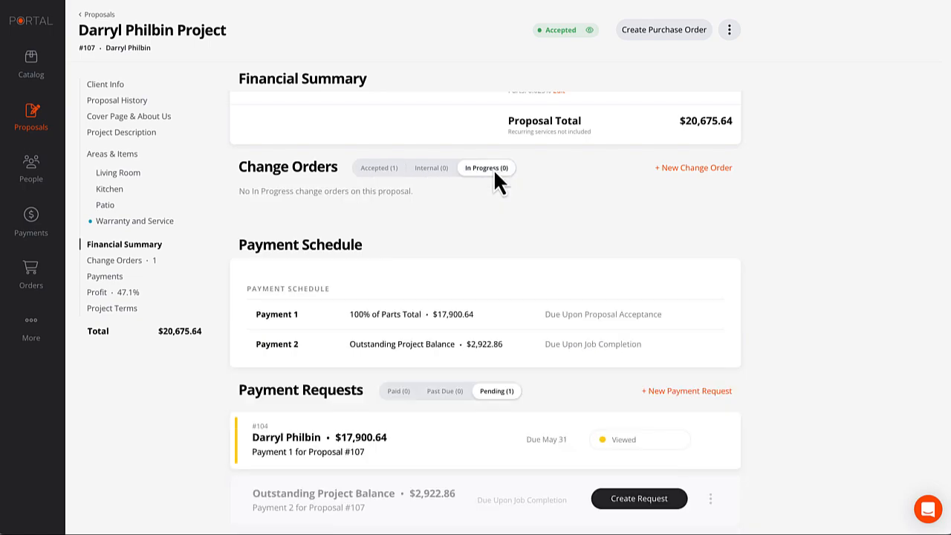
pyautogui.click(435, 171)
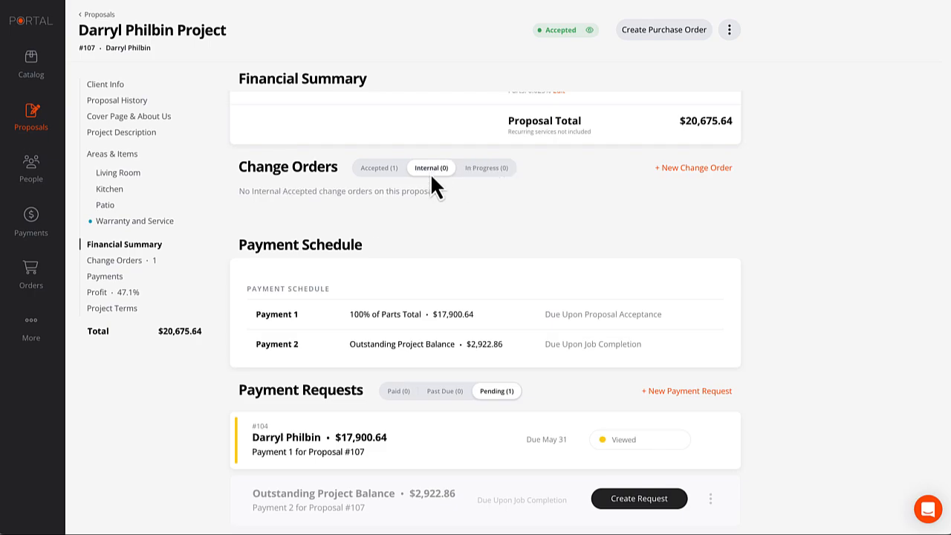
pyautogui.click(375, 169)
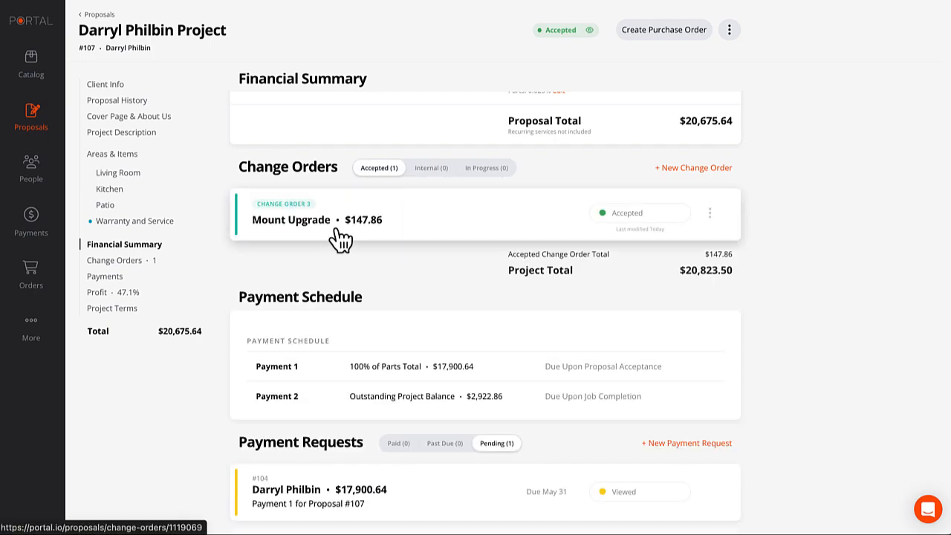
pyautogui.scroll(1, 405, 246)
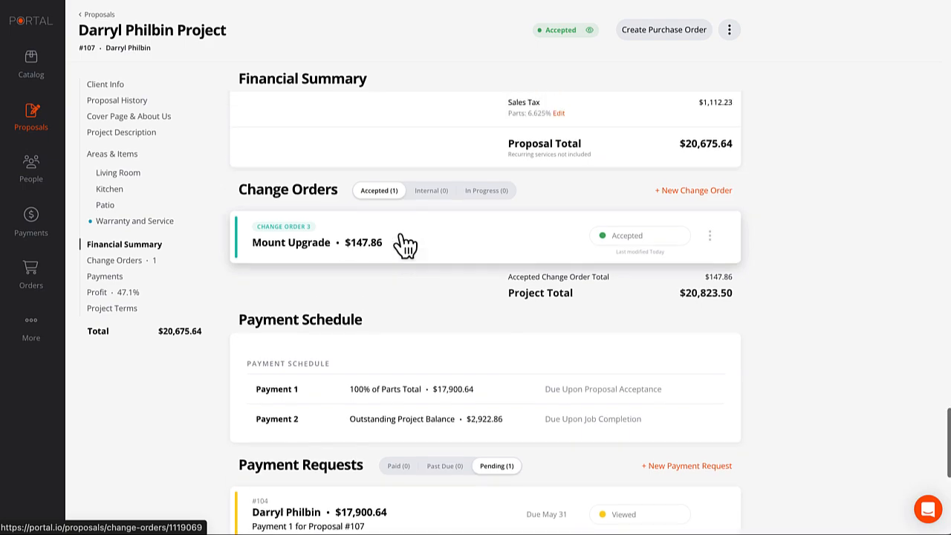
pyautogui.scroll(1, 405, 245)
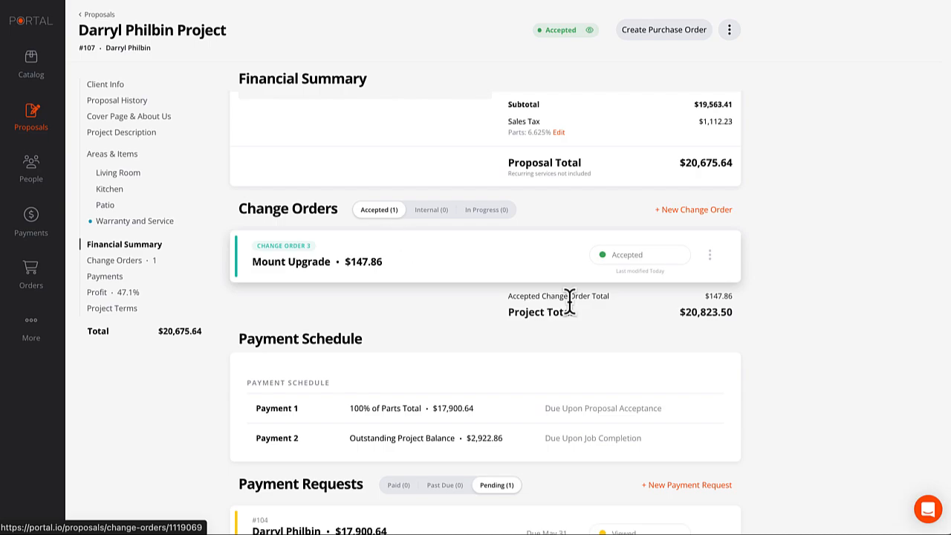
pyautogui.moveTo(679, 162); pyautogui.dragTo(746, 169)
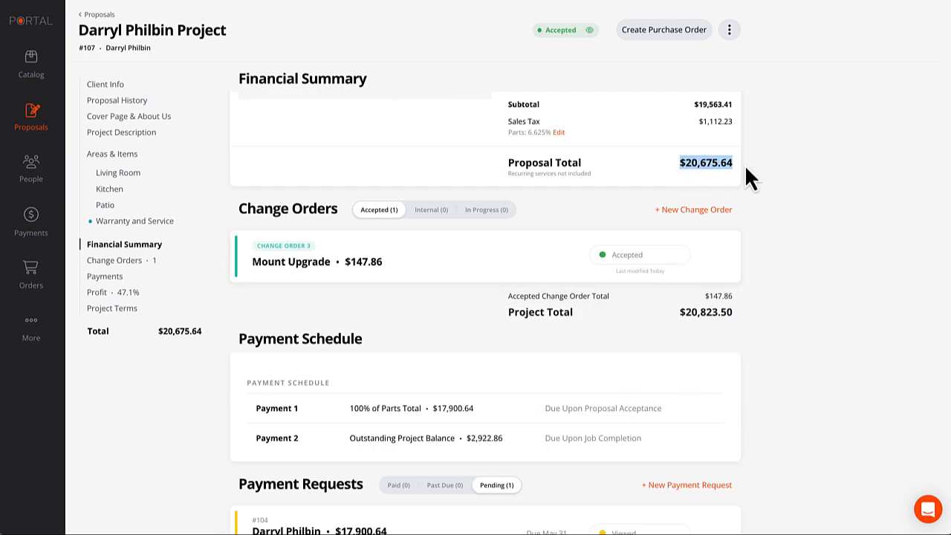
# Review Proposal #107's Financial Summary and Change Orders, including the $17,900.64 payment-due notice.
pyautogui.click(757, 174)
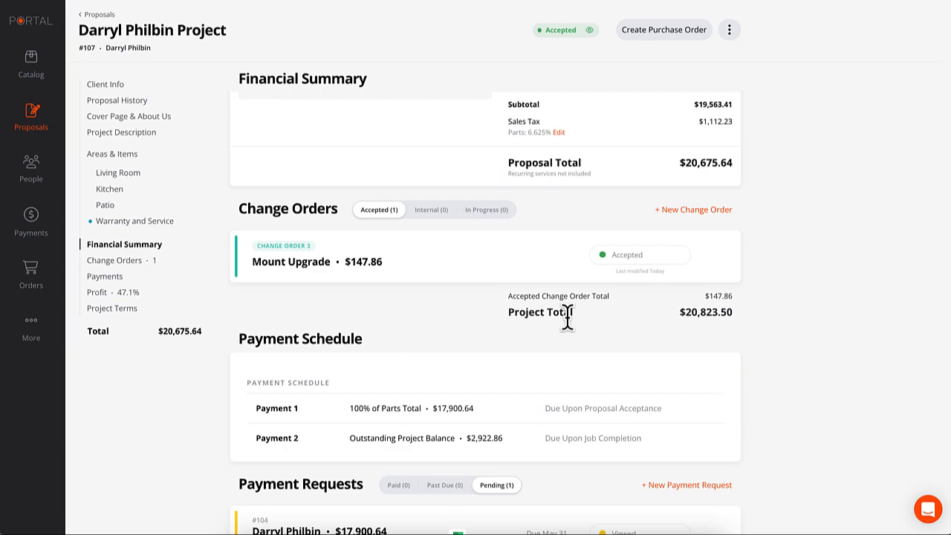
pyautogui.scroll(-1, 587, 325)
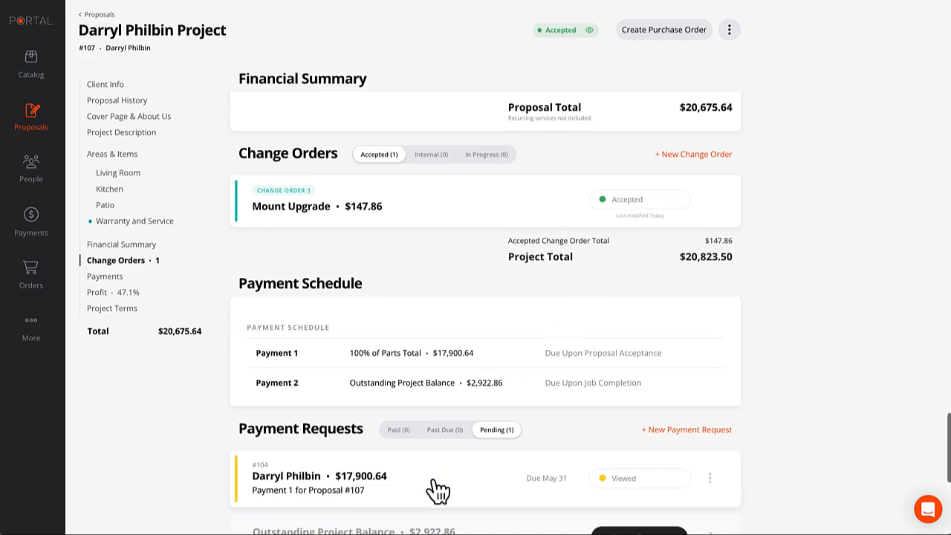
pyautogui.scroll(-2, 452, 483)
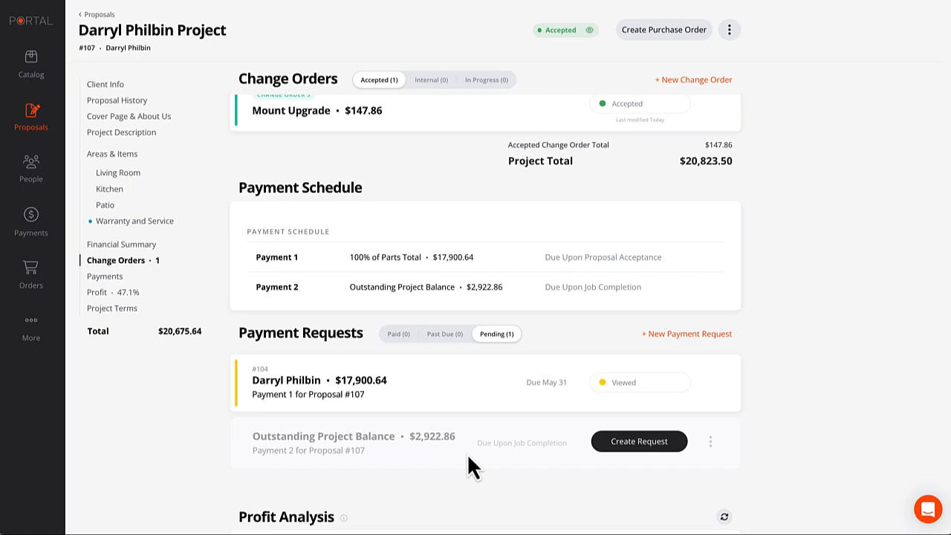
pyautogui.scroll(2, 553, 442)
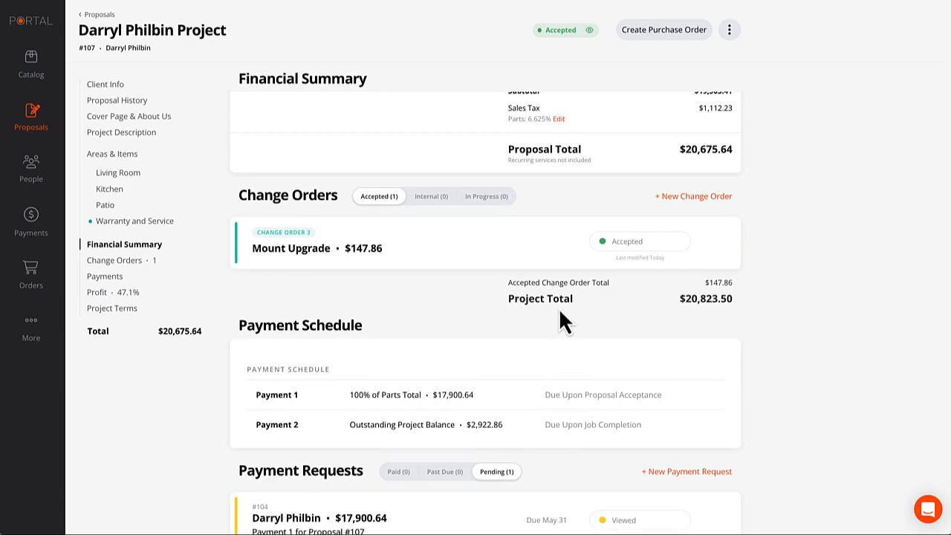
pyautogui.scroll(-1, 754, 303)
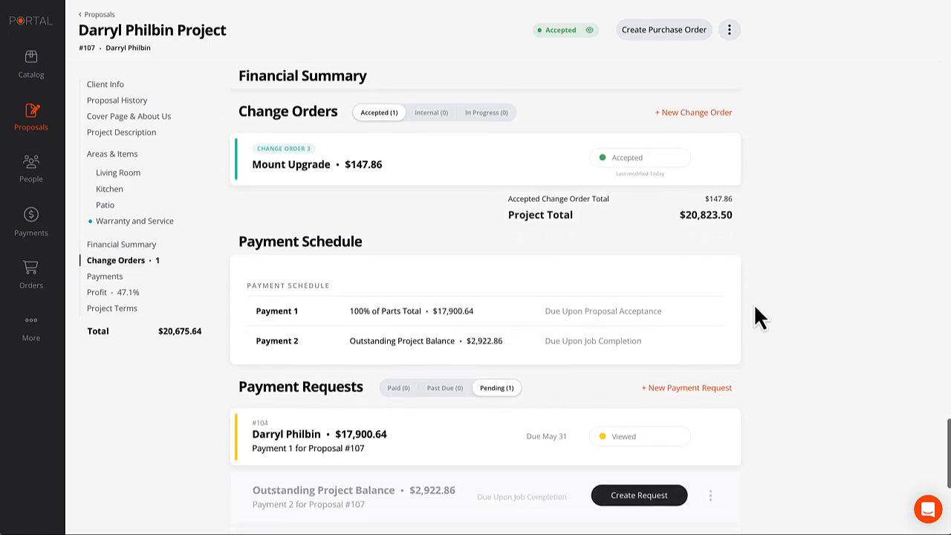
pyautogui.scroll(1, 754, 307)
pyautogui.scroll(1, 754, 306)
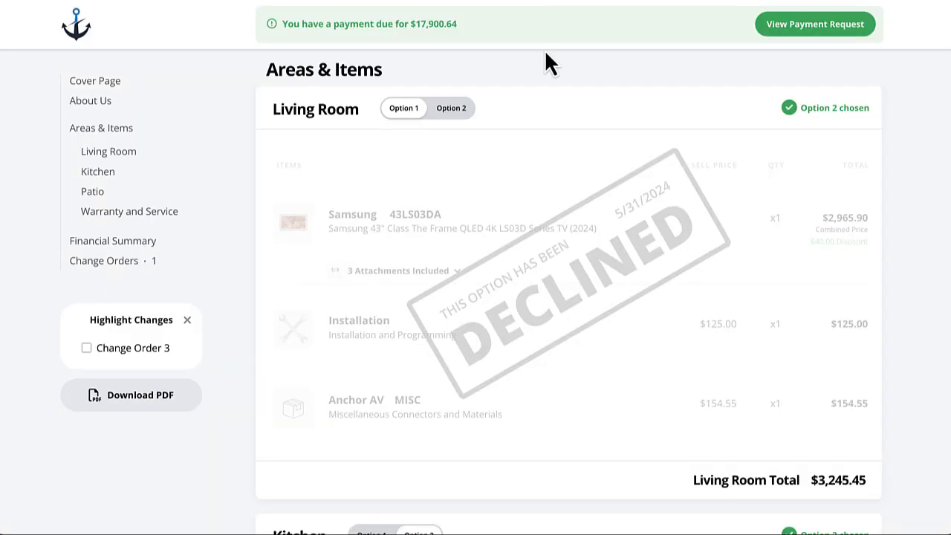
pyautogui.scroll(3, 547, 83)
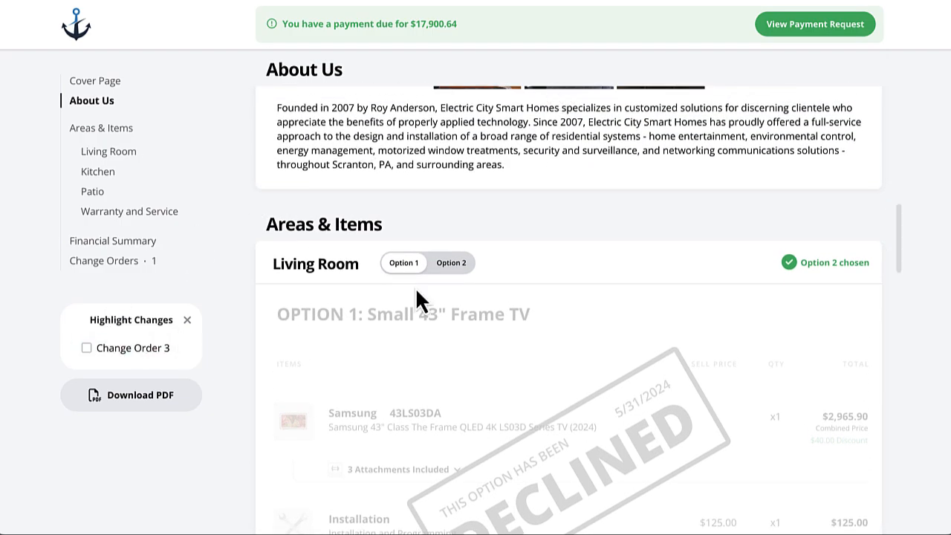
# Select Living Room Option 2 and highlight the changes from Change Order 3.
pyautogui.click(449, 266)
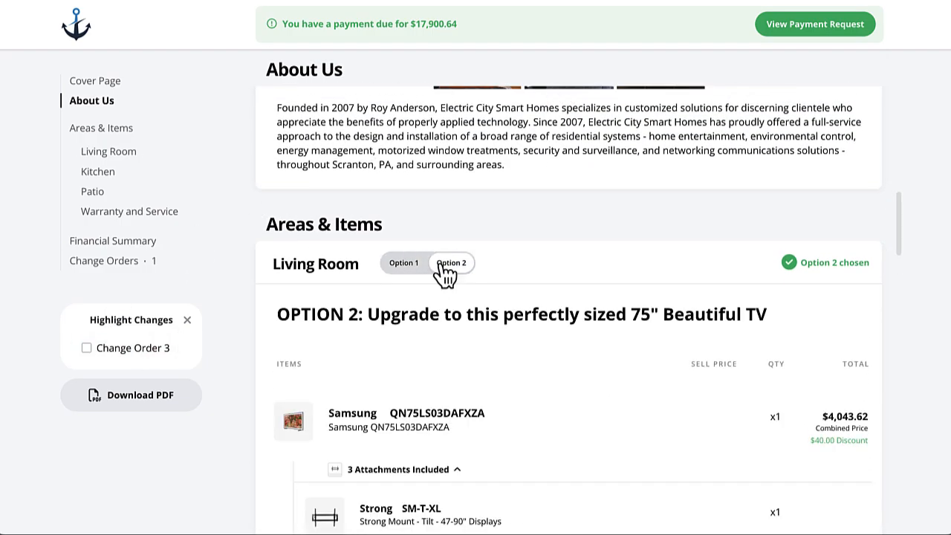
pyautogui.click(187, 320)
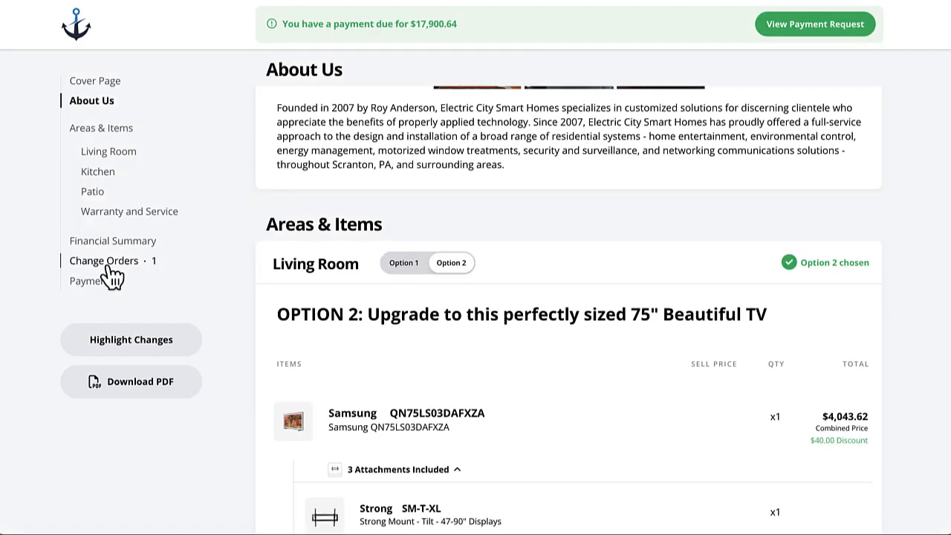
pyautogui.click(113, 266)
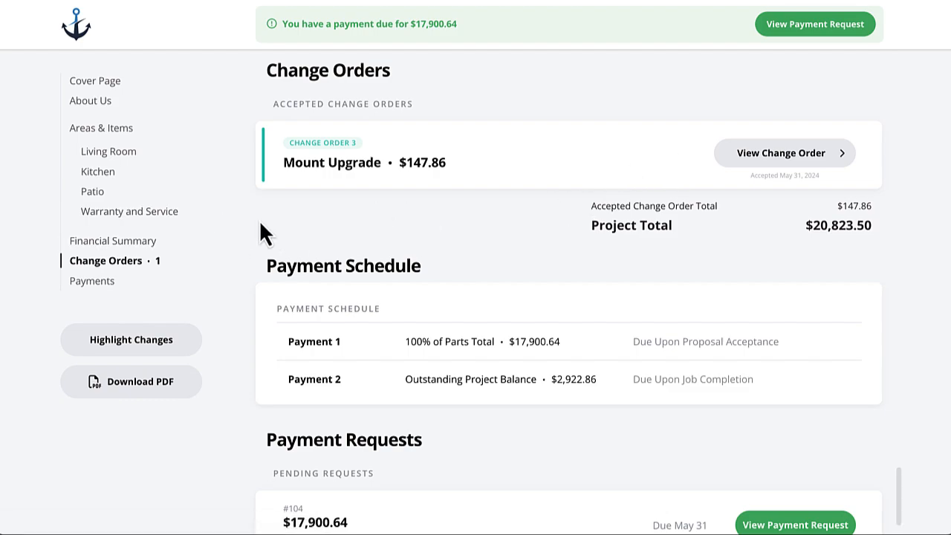
pyautogui.click(130, 340)
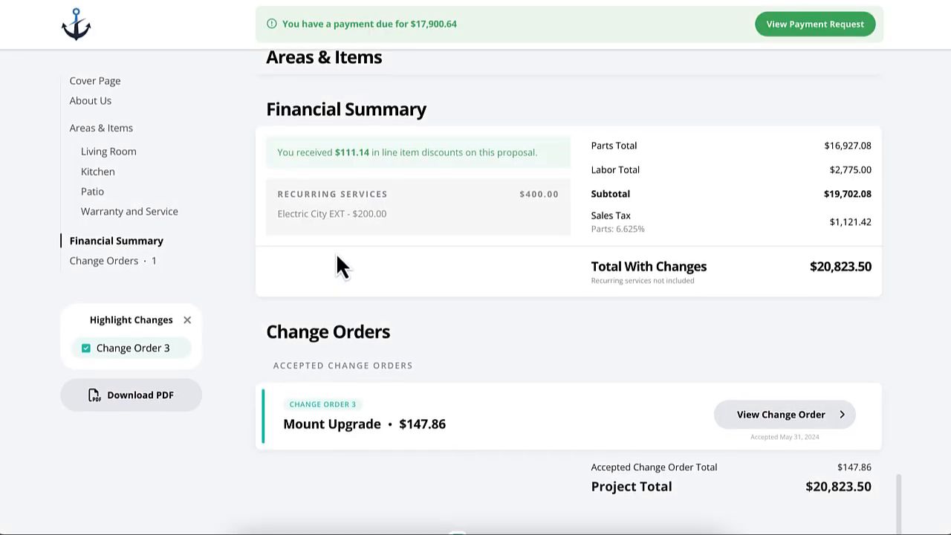
# Find the Living Room's SM-T-XL mount, now replaced by the $573.30 SM-CS-ART2-L.
pyautogui.scroll(8, 336, 266)
pyautogui.scroll(10, 337, 255)
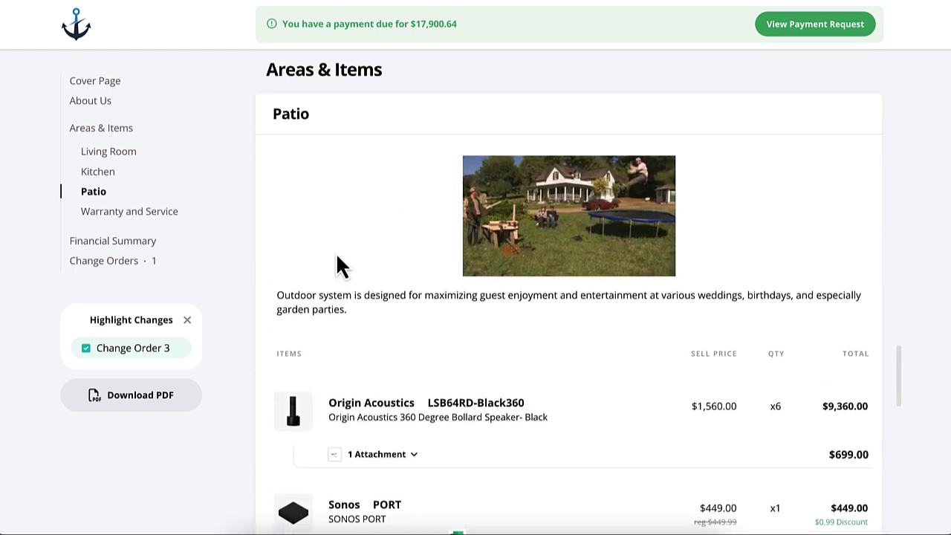
pyautogui.scroll(5, 336, 252)
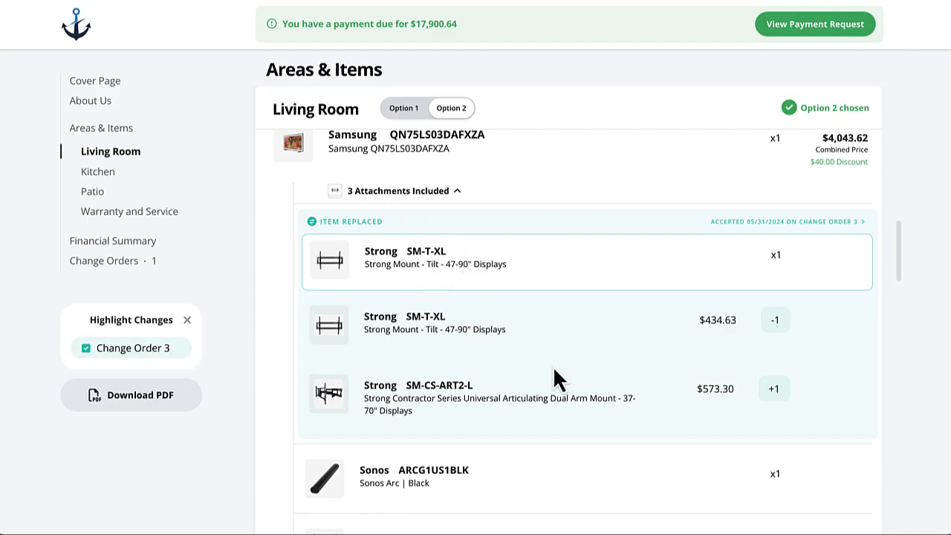
pyautogui.scroll(-1, 515, 355)
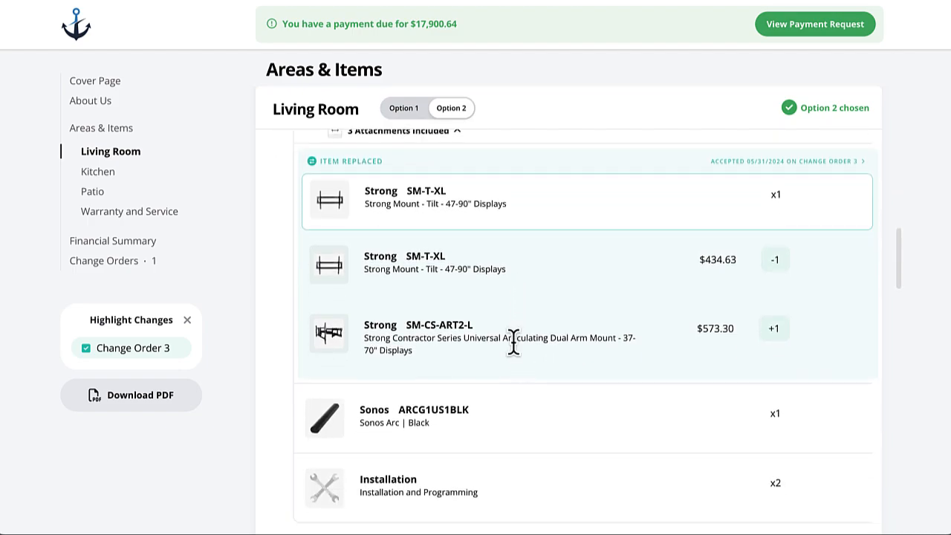
pyautogui.scroll(1, 515, 345)
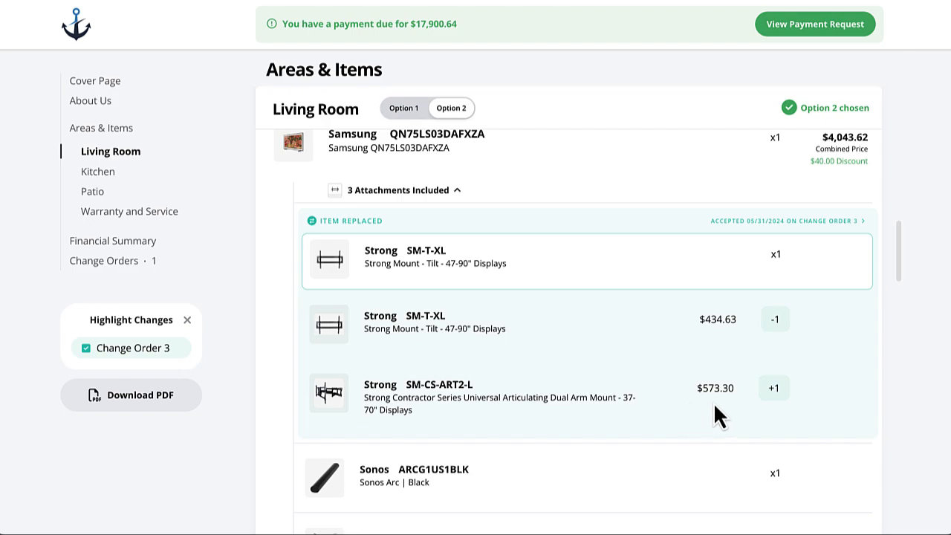
pyautogui.scroll(-1, 693, 391)
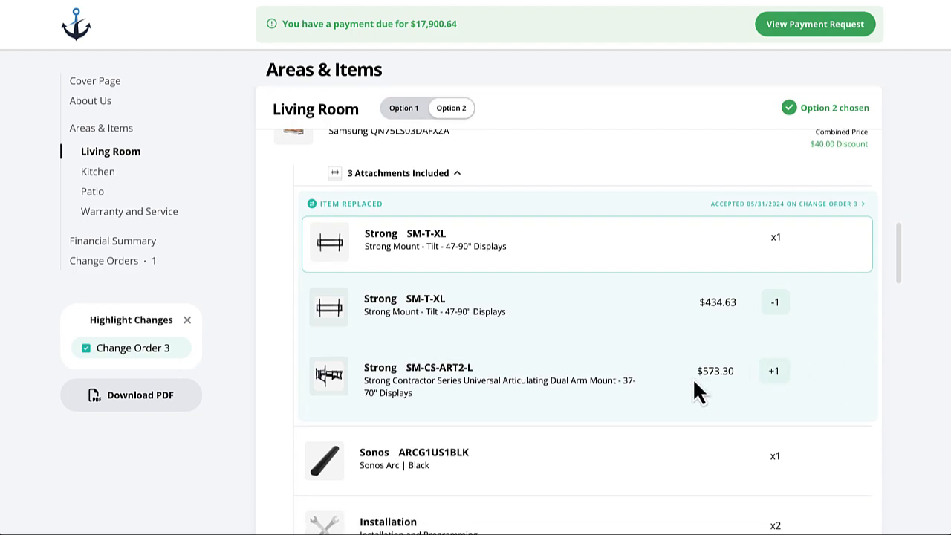